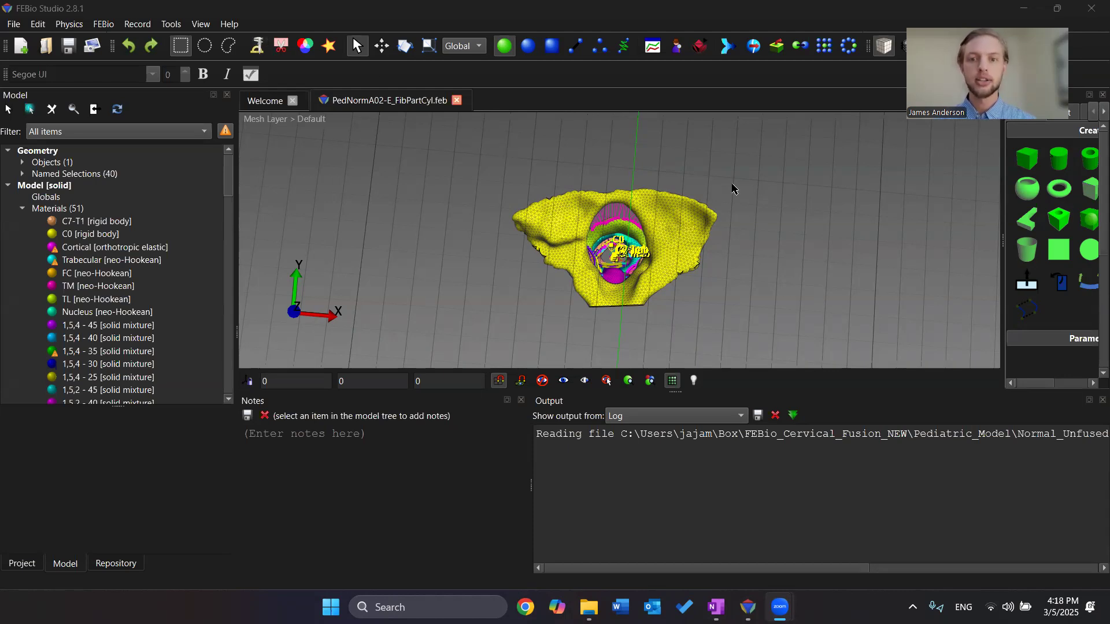
# - Enlarge the graphics view by shrinking the Notes and Output area and closing Build, with the upper cervical spine in close view
pyautogui.moveTo(727, 284); pyautogui.dragTo(621, 142)
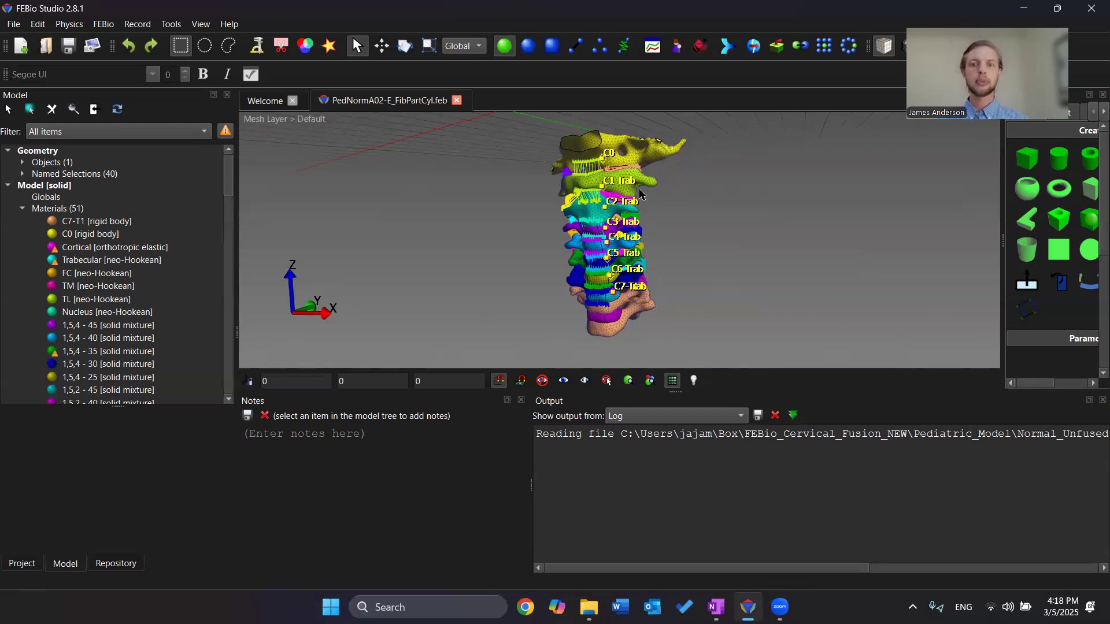
pyautogui.scroll(5, 631, 168)
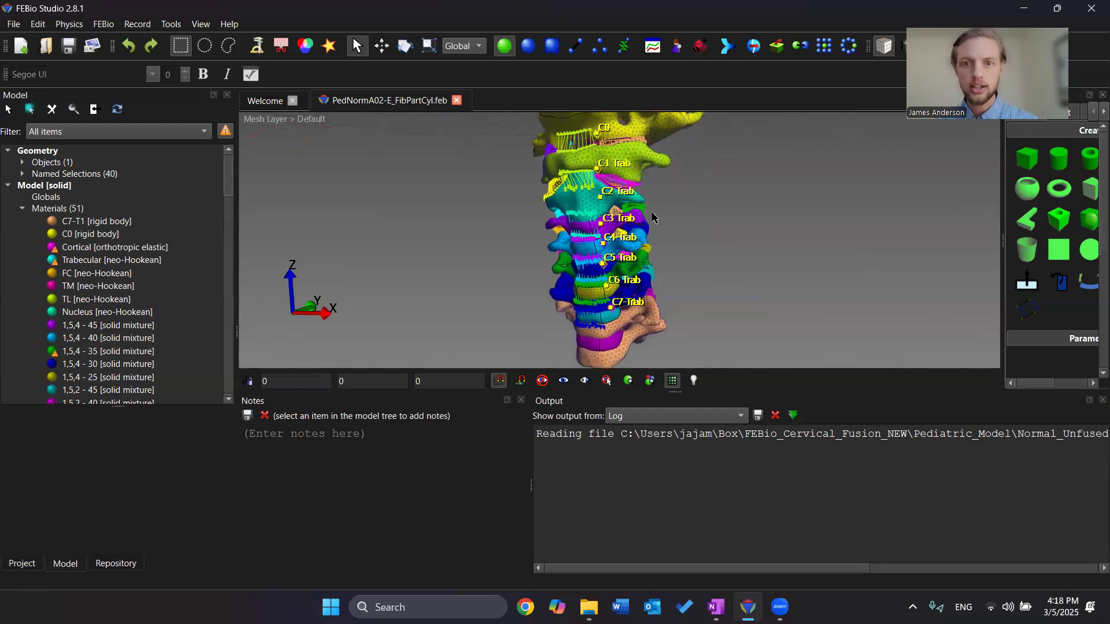
pyautogui.scroll(3, 654, 226)
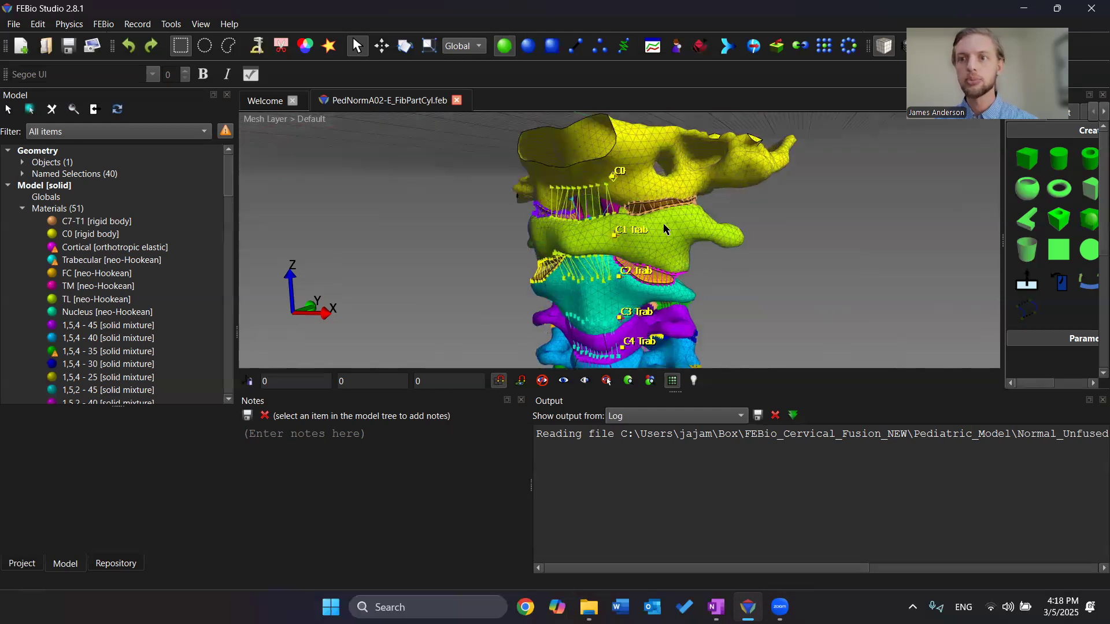
pyautogui.scroll(1, 693, 215)
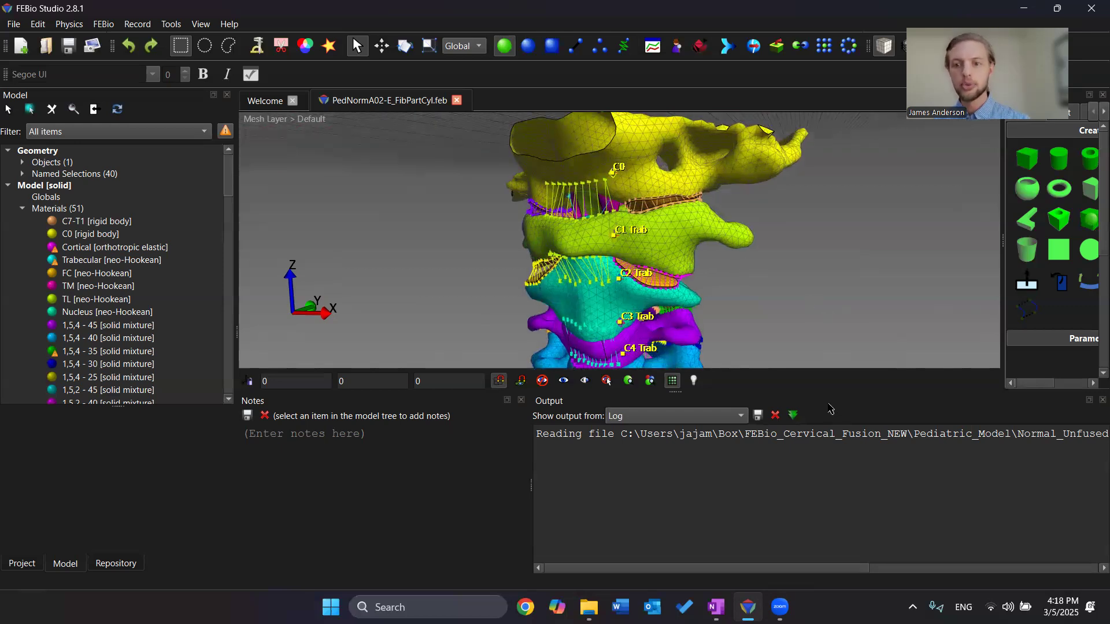
pyautogui.moveTo(831, 401); pyautogui.dragTo(828, 503)
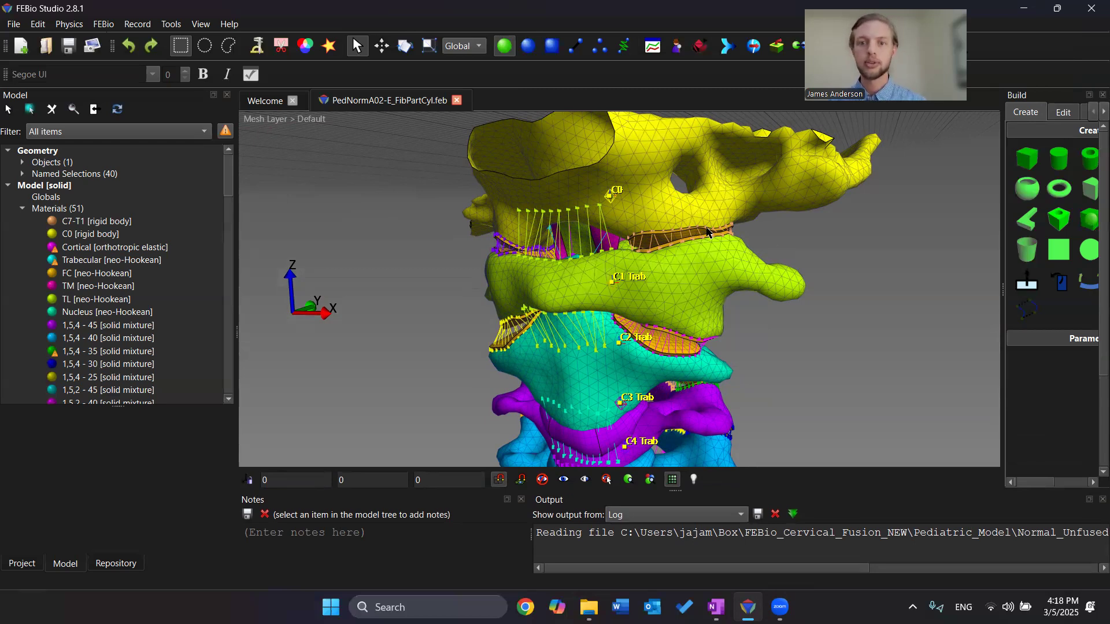
pyautogui.click(1102, 95)
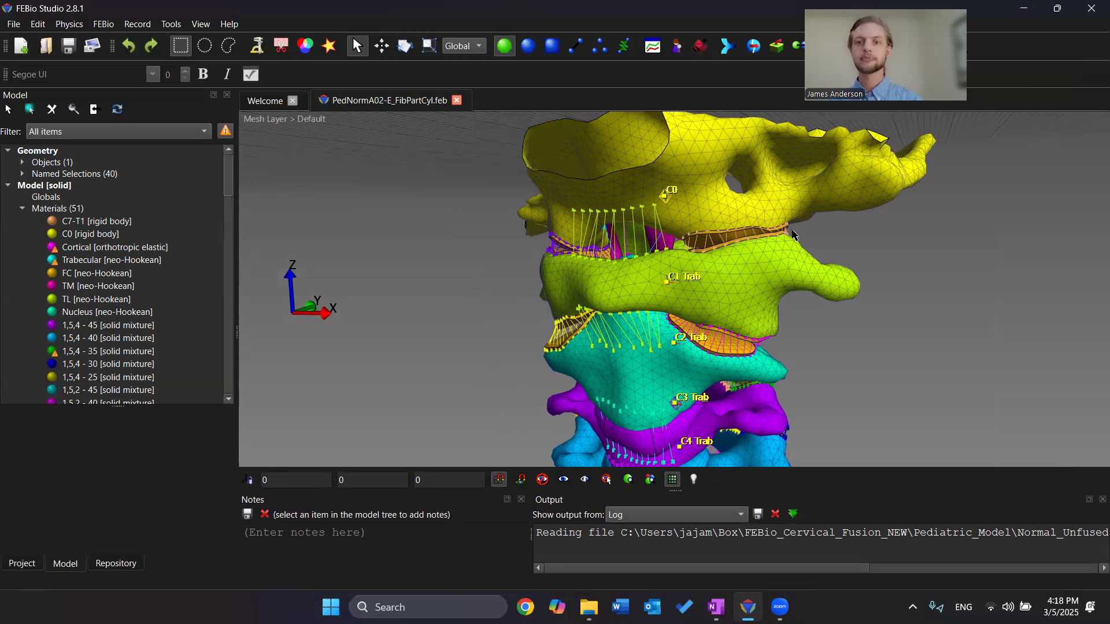
pyautogui.moveTo(636, 248); pyautogui.dragTo(657, 255, button='middle')
pyautogui.moveTo(664, 255); pyautogui.dragTo(659, 262)
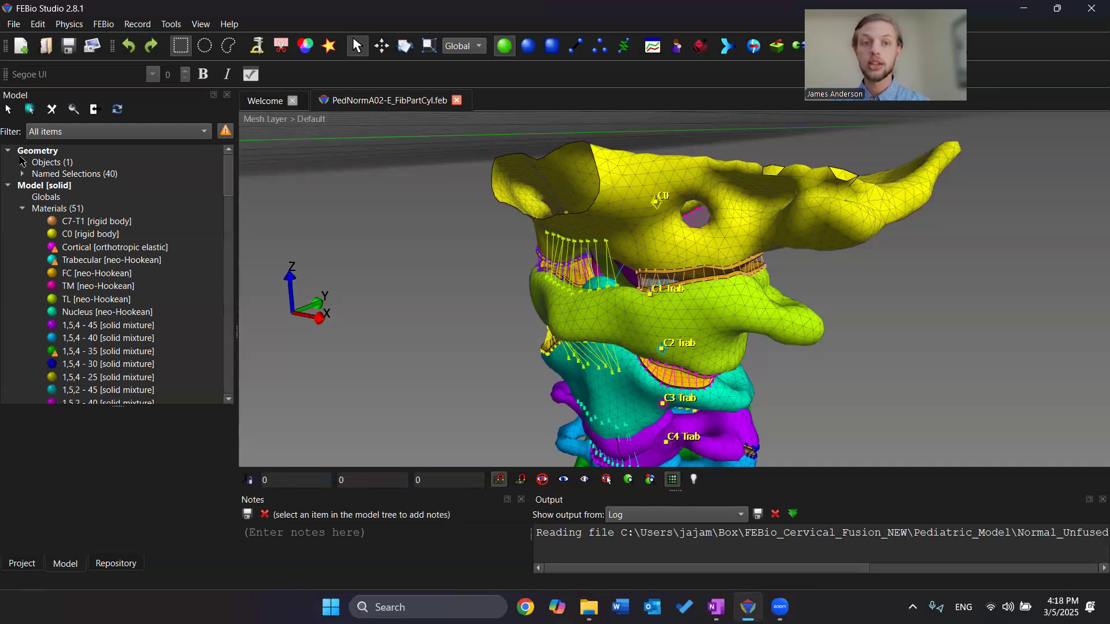
# - Expand Object01 in the geometry and list its parts
pyautogui.click(23, 163)
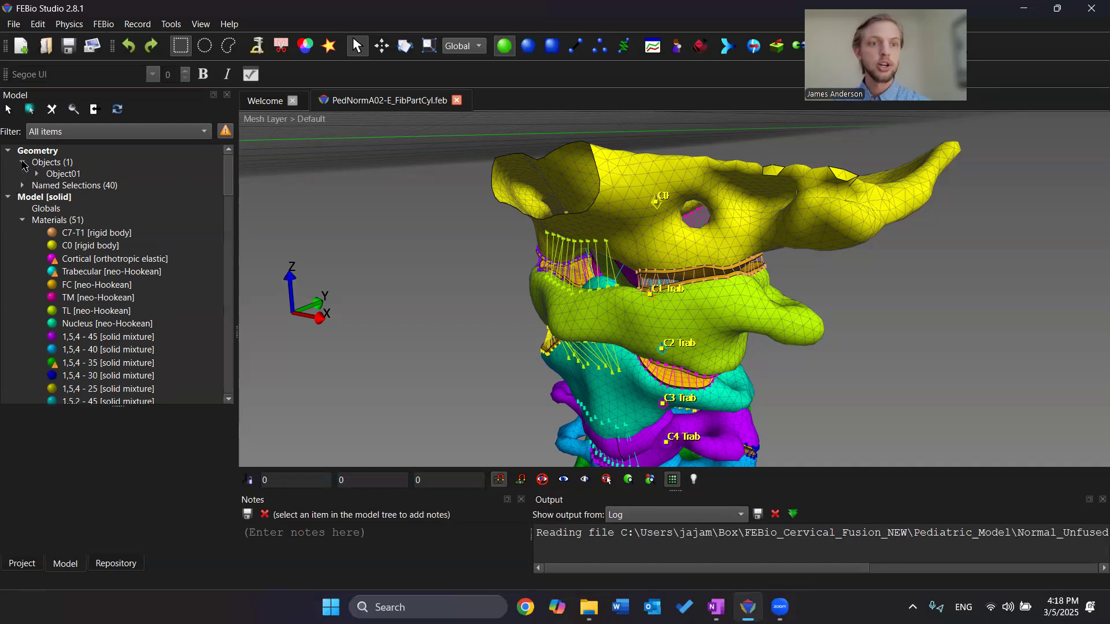
pyautogui.click(37, 174)
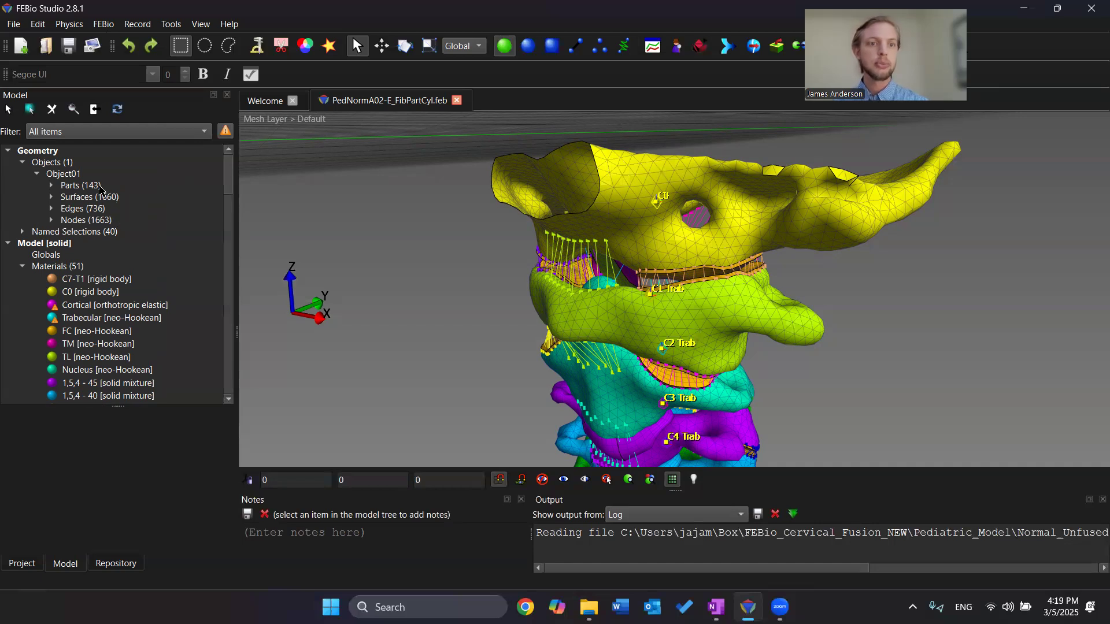
pyautogui.click(77, 231)
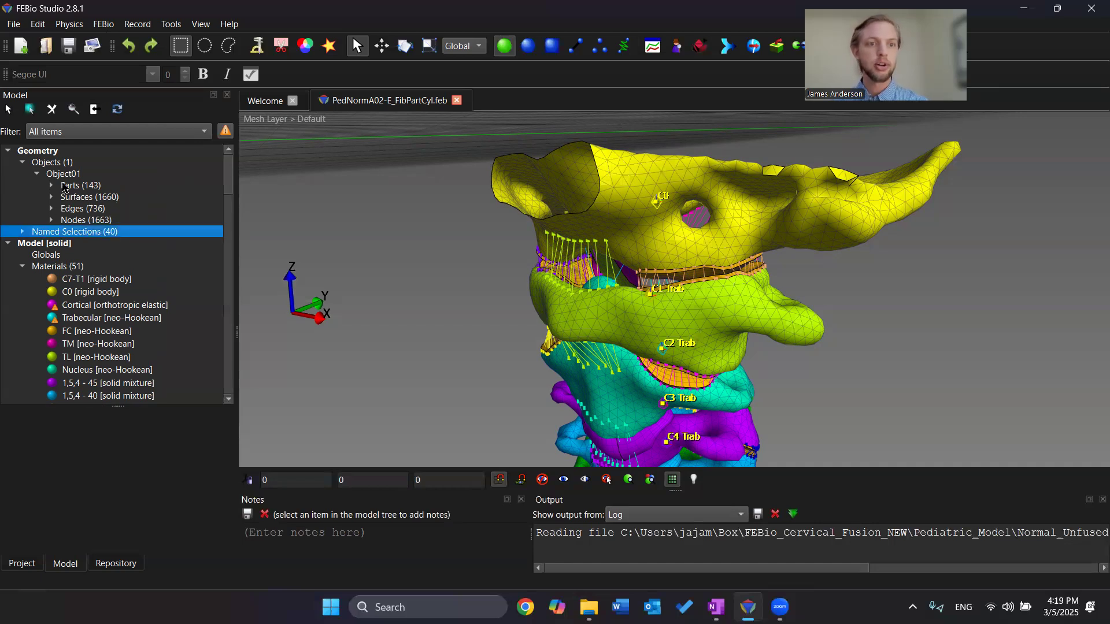
pyautogui.click(52, 185)
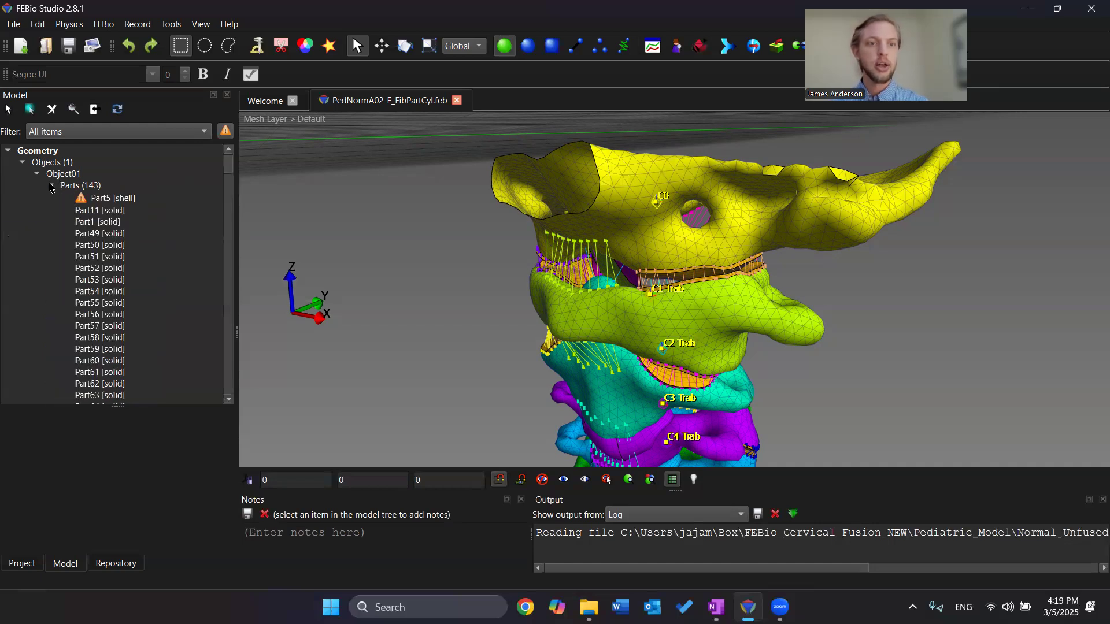
# - Select Part11 and turn on highlighting of the selected tree item in the 3D model
pyautogui.click(130, 213)
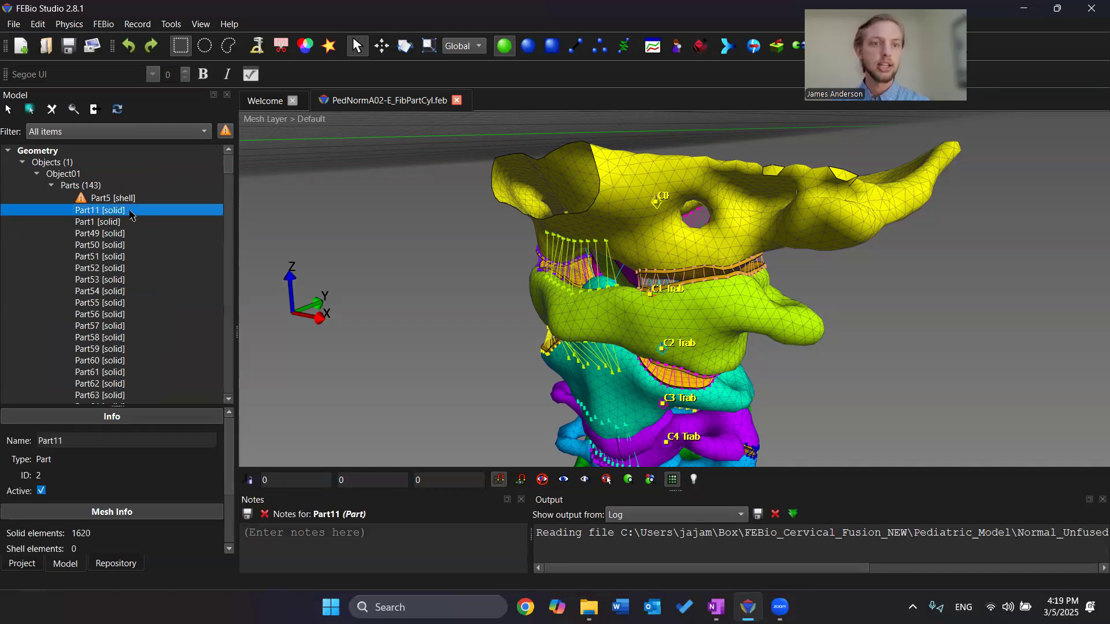
pyautogui.scroll(-2, 141, 272)
pyautogui.scroll(2, 144, 269)
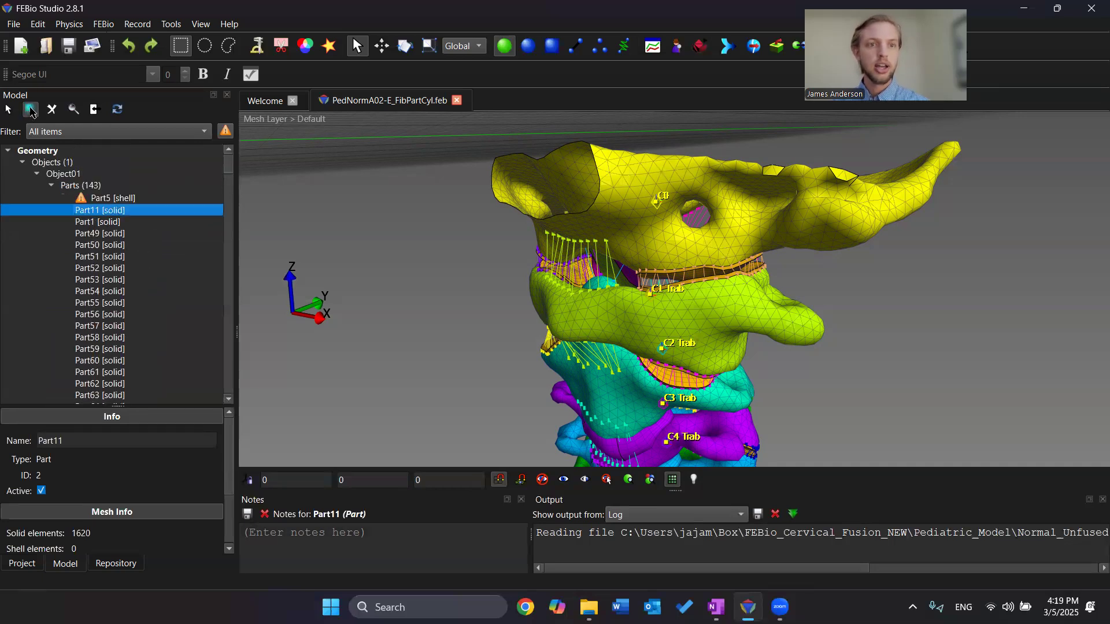
pyautogui.click(31, 110)
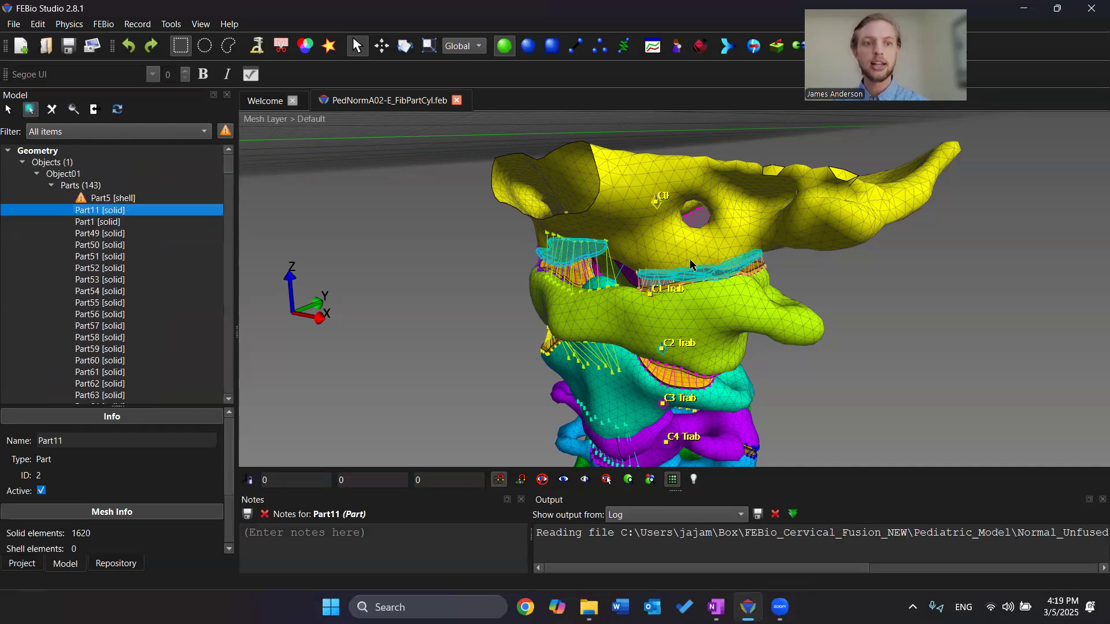
# - Highlight Part1 to locate it on the spine, and collapse the Parts and Objects lists
pyautogui.click(166, 224)
pyautogui.moveTo(707, 245); pyautogui.dragTo(679, 284)
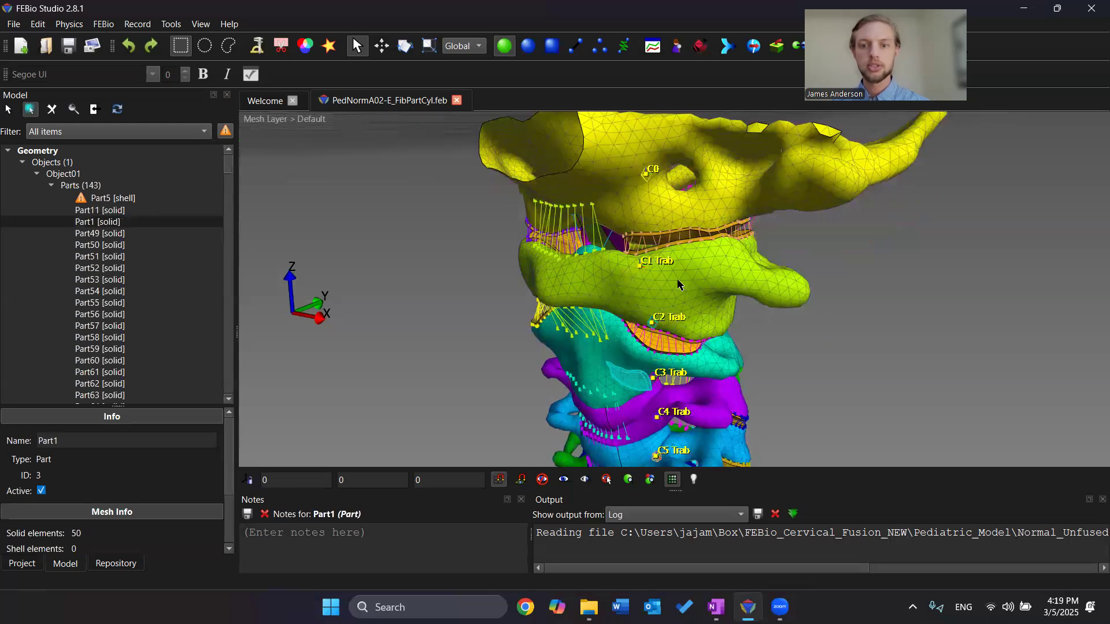
pyautogui.moveTo(704, 282); pyautogui.dragTo(706, 223, button='right')
pyautogui.moveTo(647, 275); pyautogui.dragTo(708, 277)
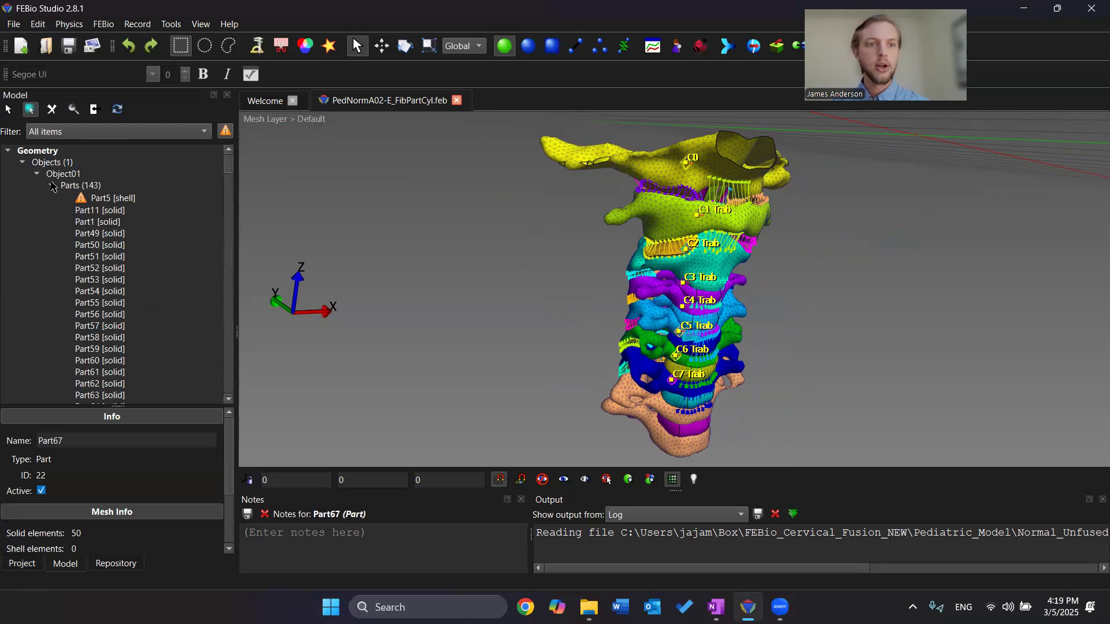
pyautogui.click(52, 185)
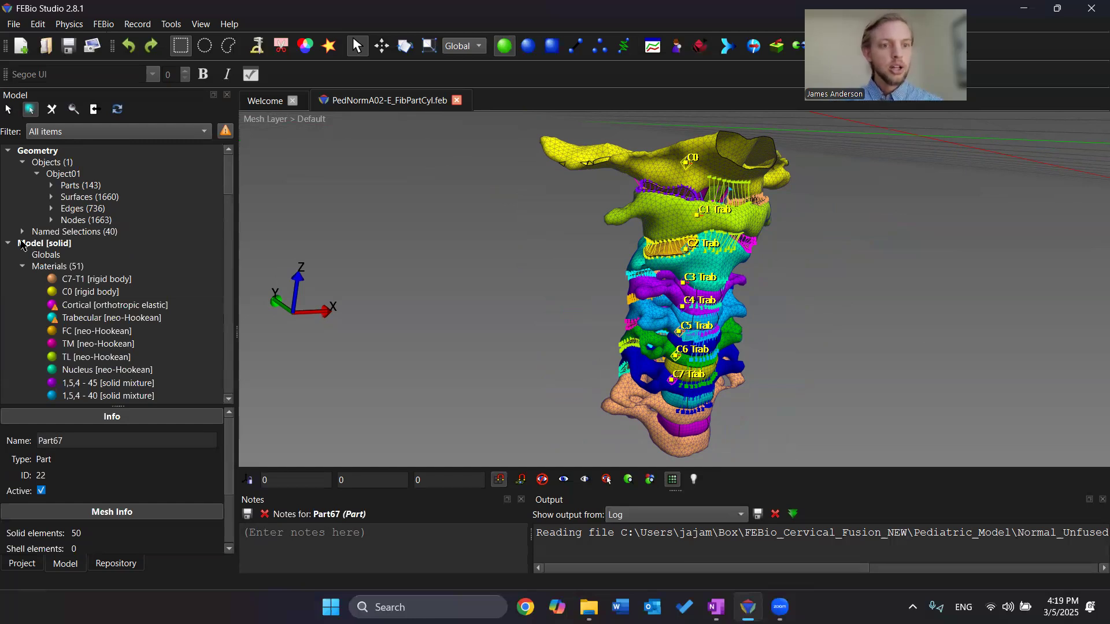
pyautogui.click(22, 162)
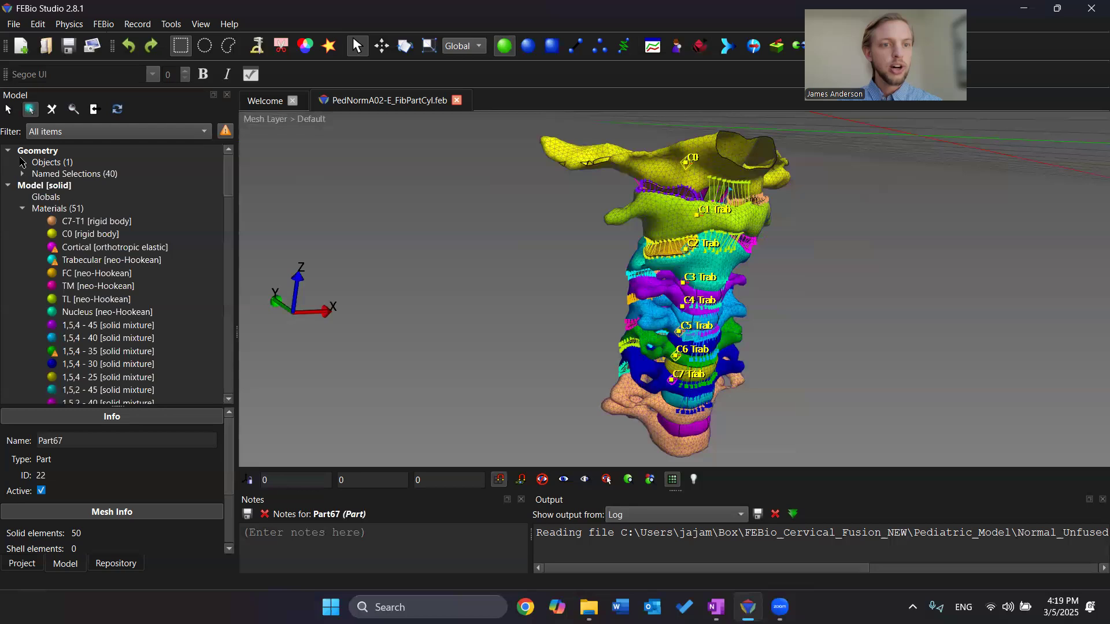
# - Display the properties of the C7-T1 rigid body material and enlarge the area that shows them
pyautogui.click(49, 186)
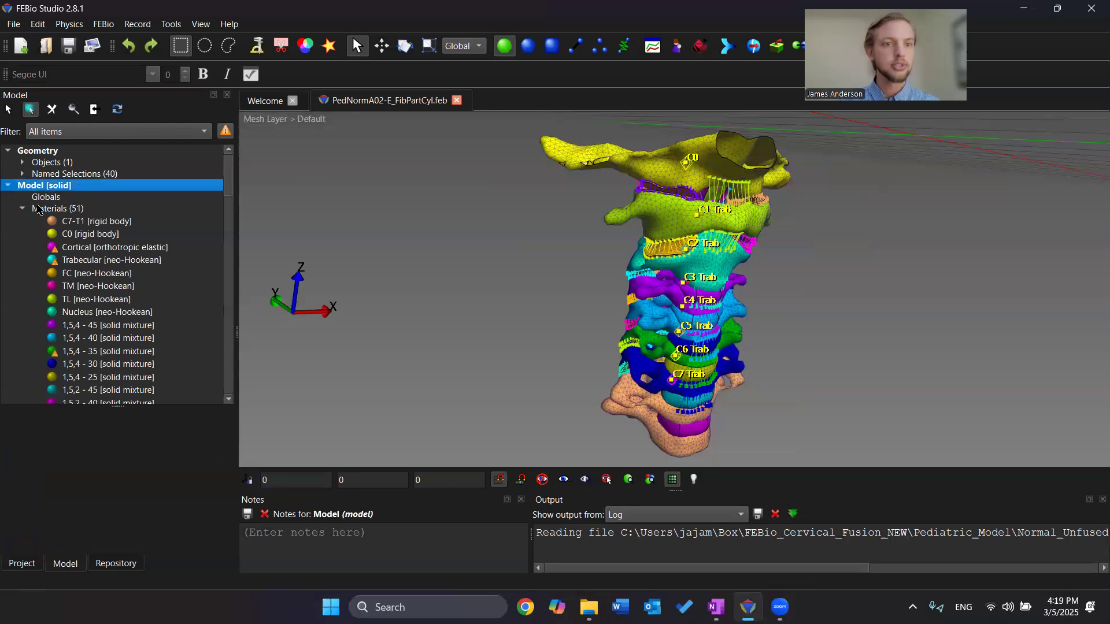
pyautogui.scroll(-1, 46, 179)
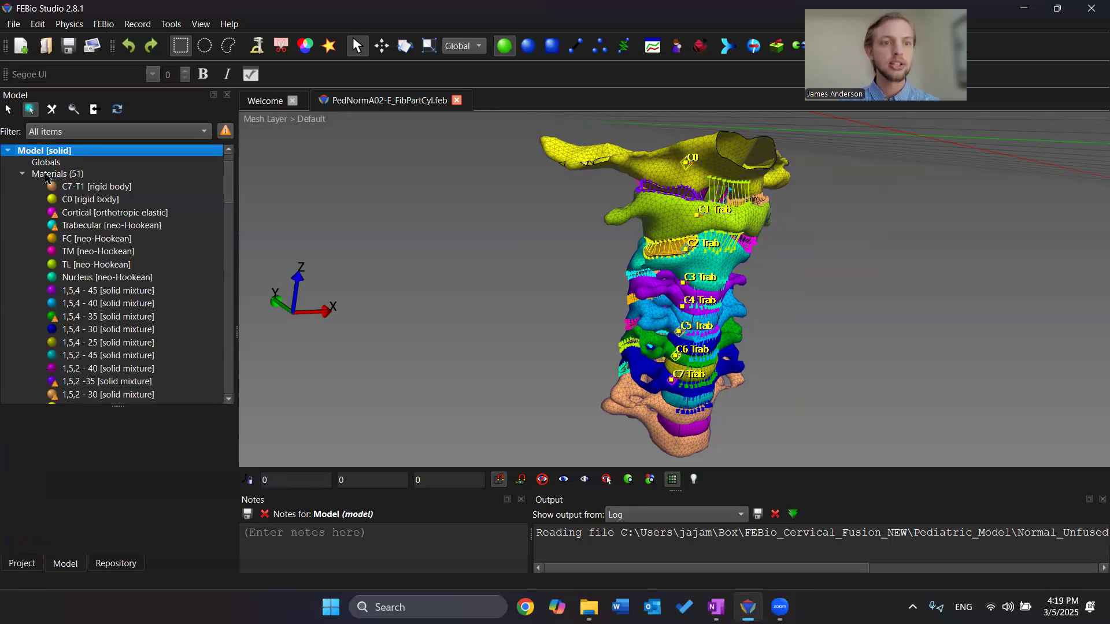
pyautogui.click(77, 179)
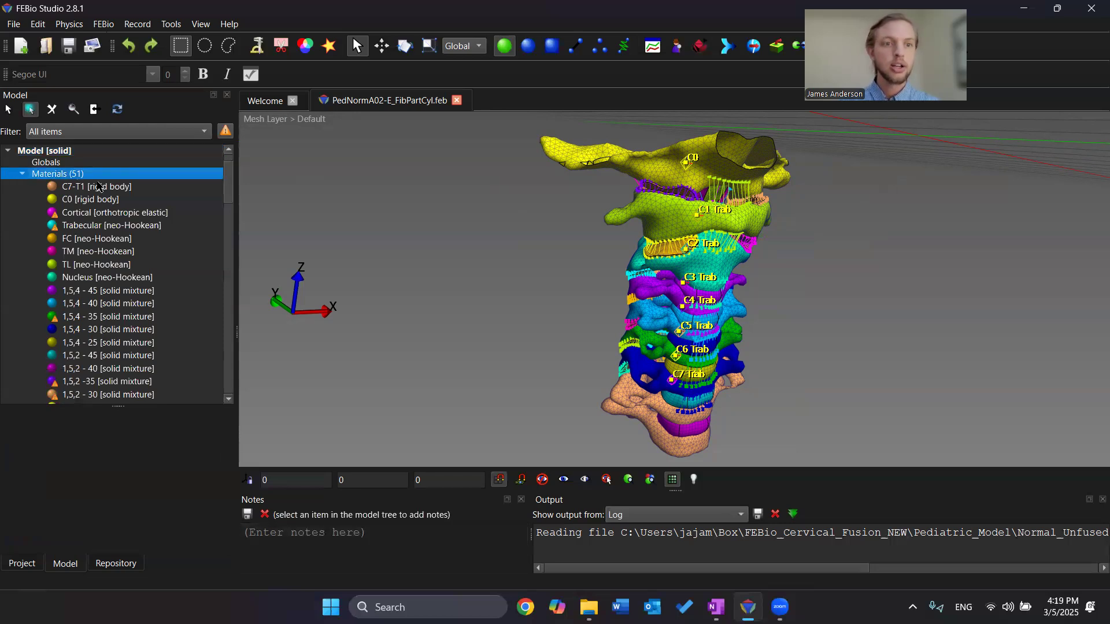
pyautogui.click(97, 187)
pyautogui.moveTo(147, 407); pyautogui.dragTo(156, 303)
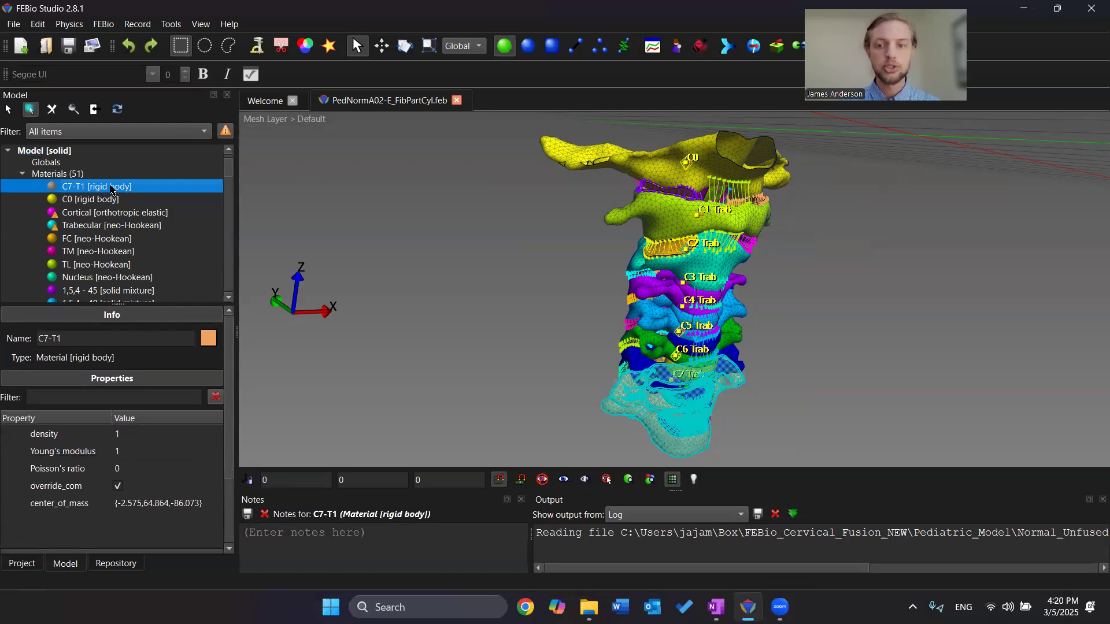
# - Examine the highlighted C7-T1 rigid body at the base of the spine up close and from several angles
pyautogui.scroll(5, 671, 303)
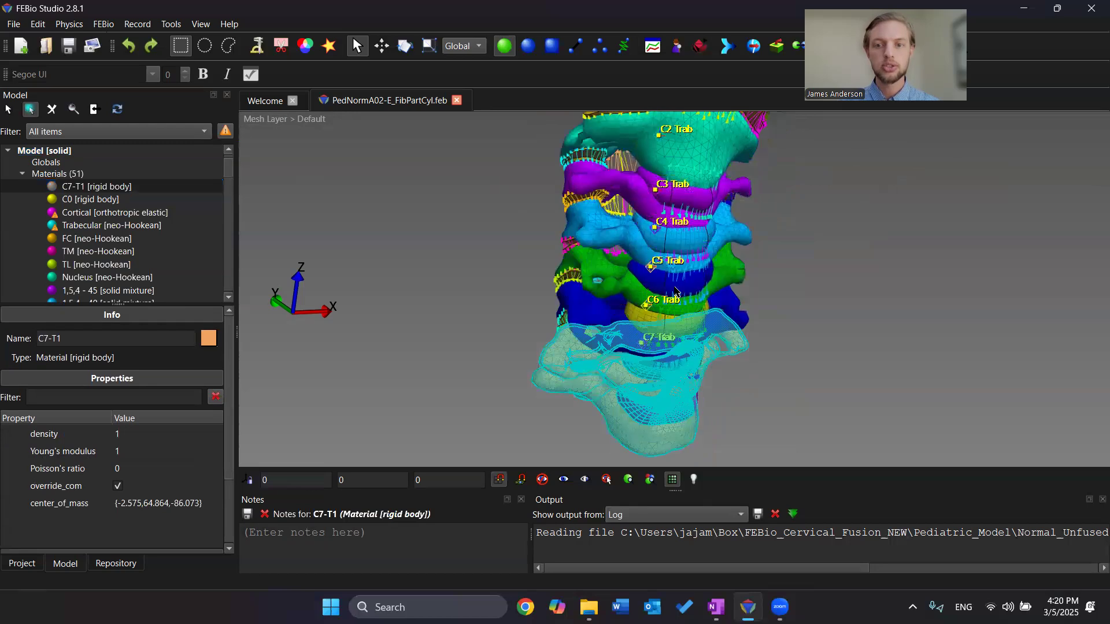
pyautogui.scroll(-3, 664, 372)
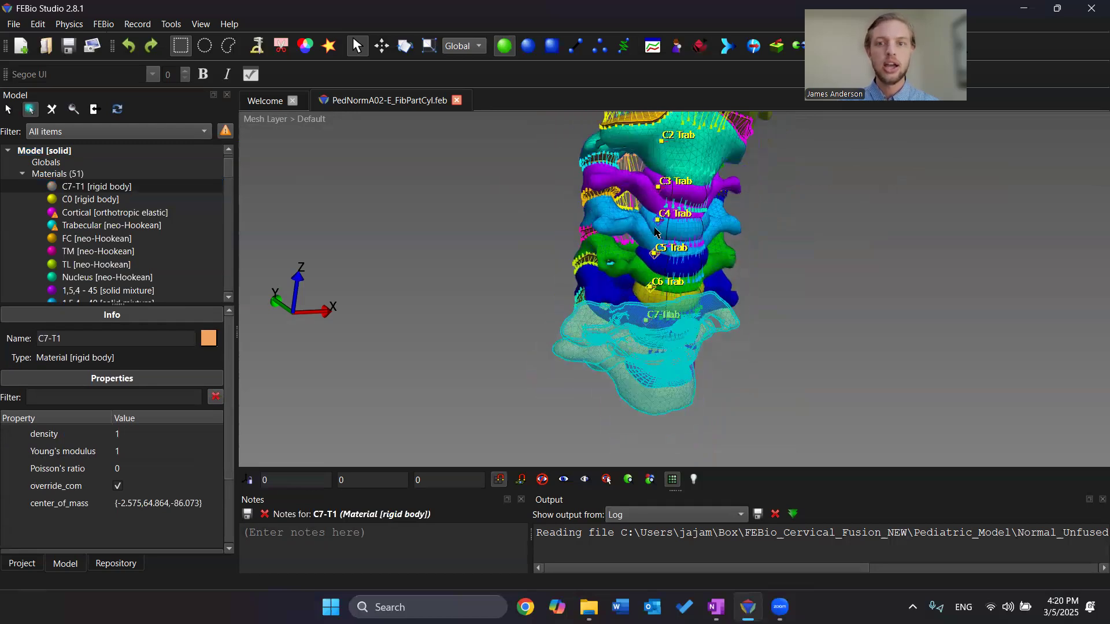
pyautogui.moveTo(677, 255); pyautogui.dragTo(675, 260, button='right')
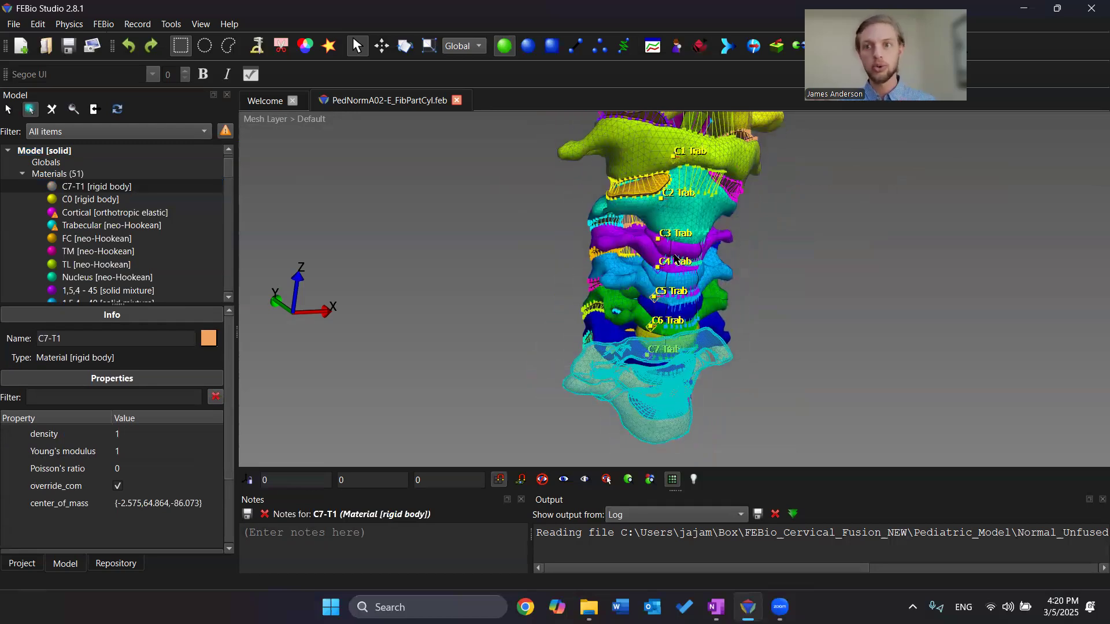
pyautogui.moveTo(666, 390); pyautogui.dragTo(652, 331, button='right')
pyautogui.scroll(2, 652, 336)
pyautogui.moveTo(611, 349); pyautogui.dragTo(733, 341)
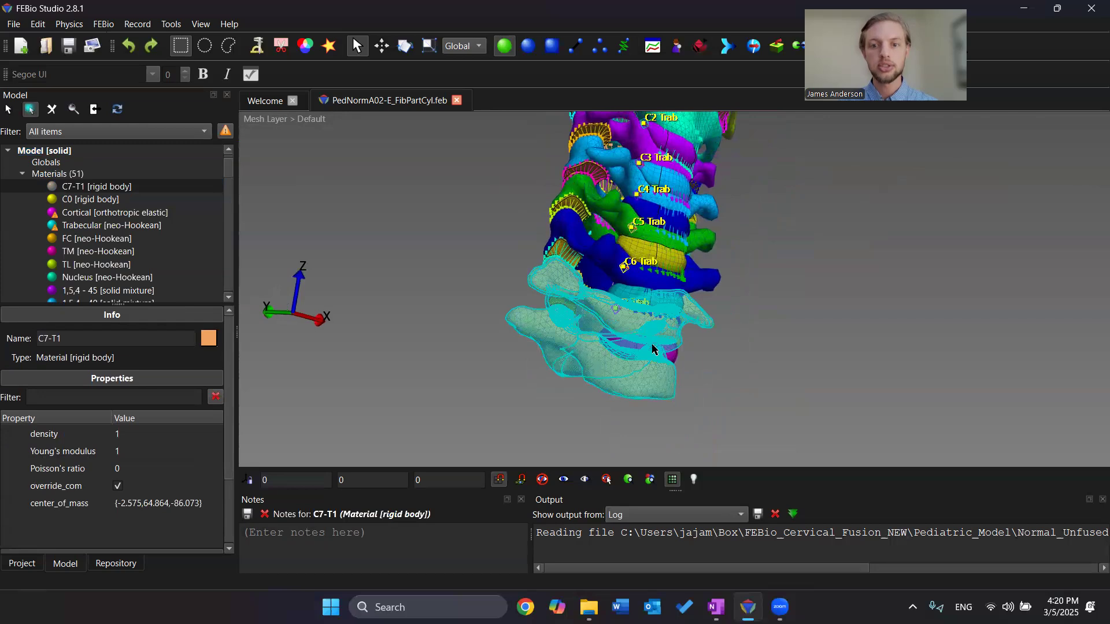
pyautogui.moveTo(602, 314); pyautogui.dragTo(628, 291, button='right')
pyautogui.scroll(2, 597, 293)
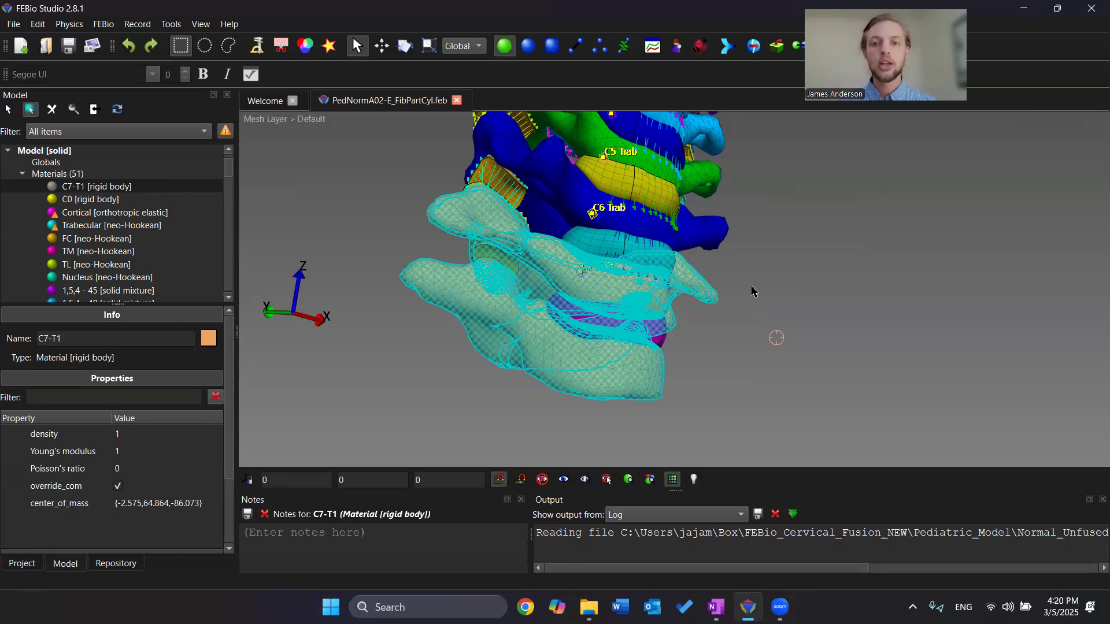
pyautogui.moveTo(645, 303); pyautogui.dragTo(620, 311)
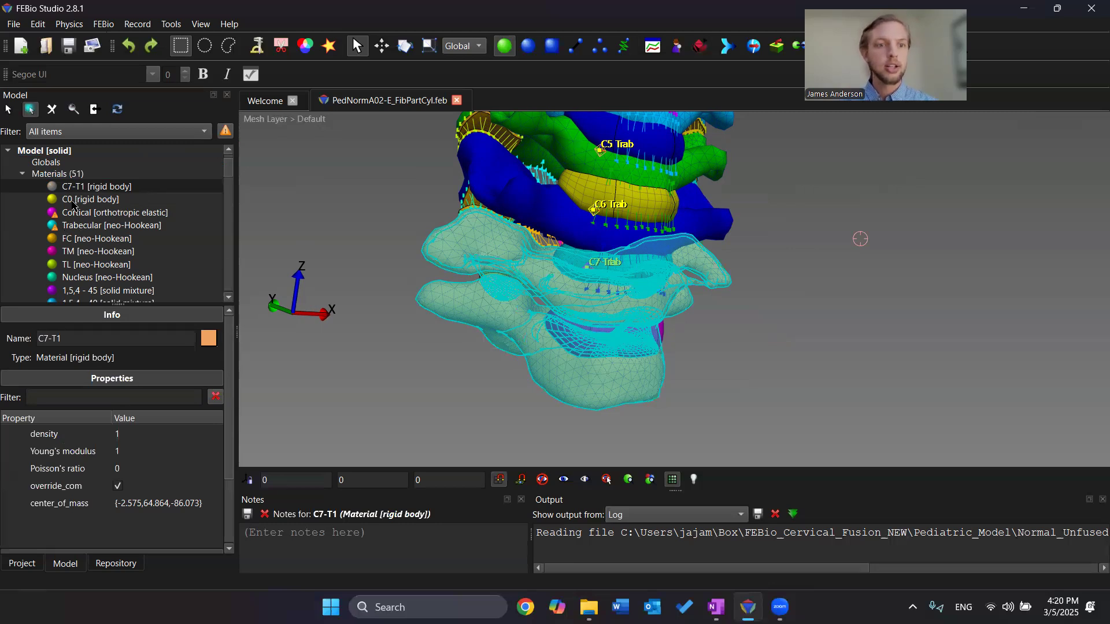
# - Browse the parts list of Object01 from start to end and collapse the Objects list again
pyautogui.scroll(1, 74, 208)
pyautogui.click(23, 163)
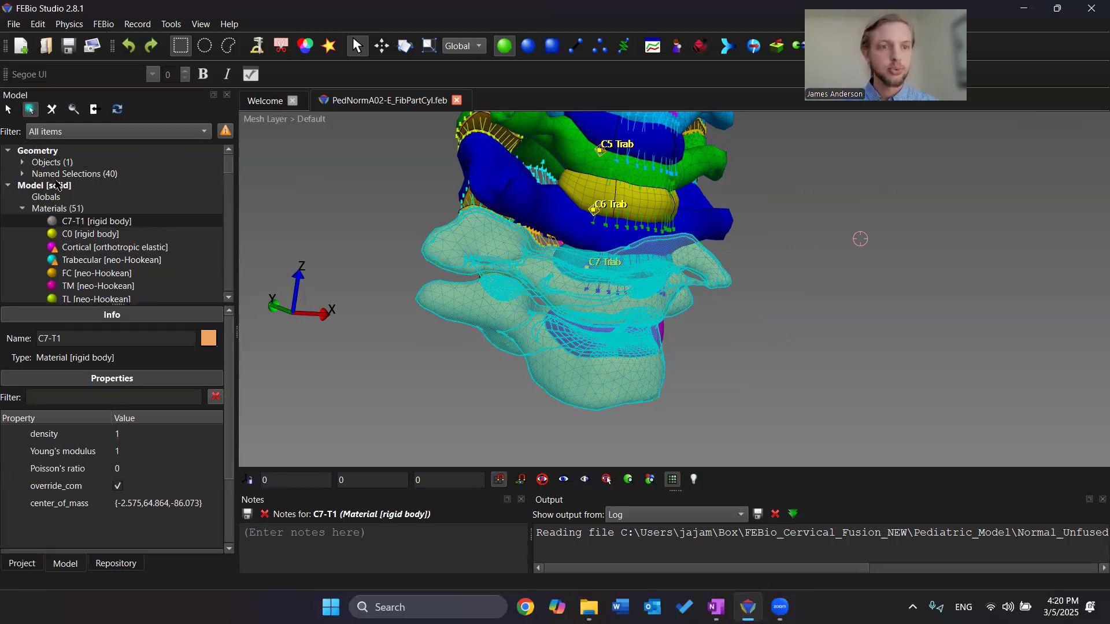
pyautogui.doubleClick(107, 186)
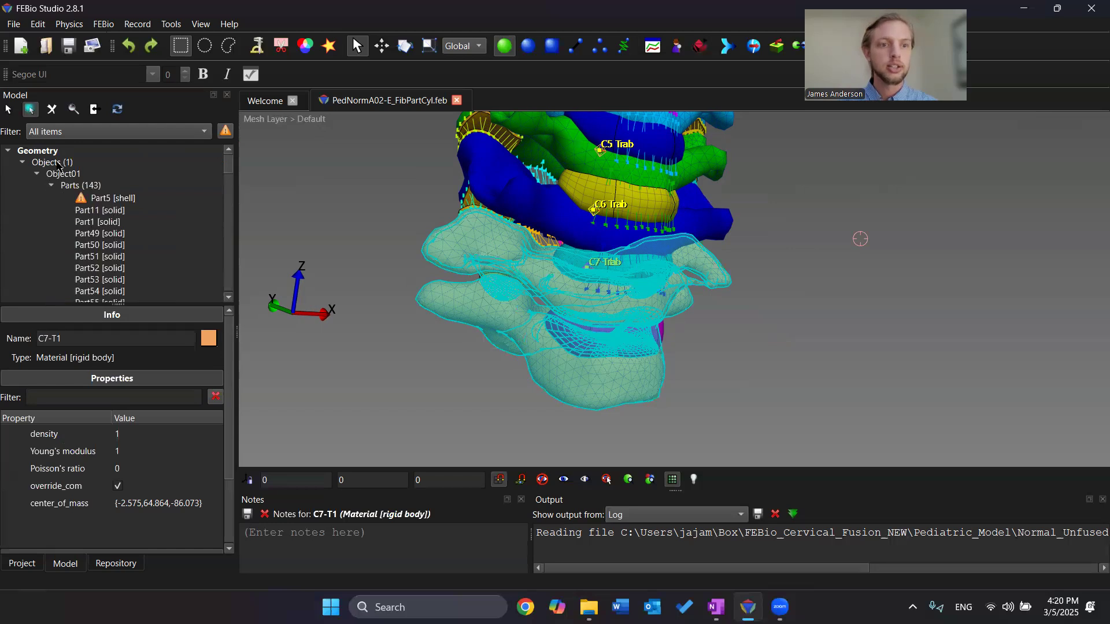
pyautogui.scroll(-20, 132, 217)
pyautogui.scroll(20, 147, 249)
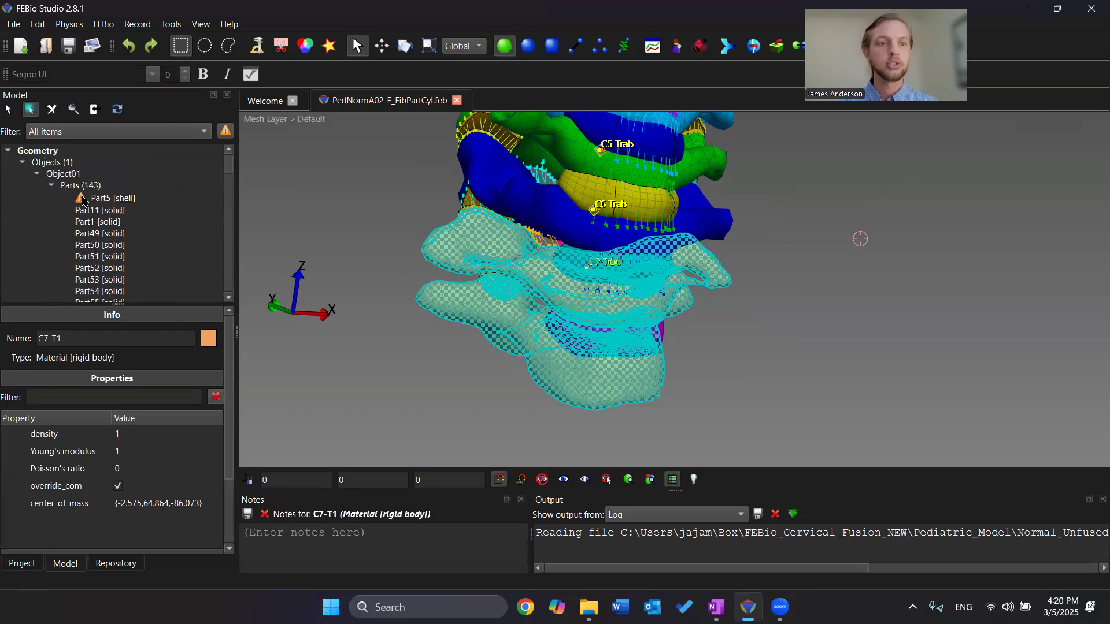
pyautogui.click(37, 174)
pyautogui.click(36, 161)
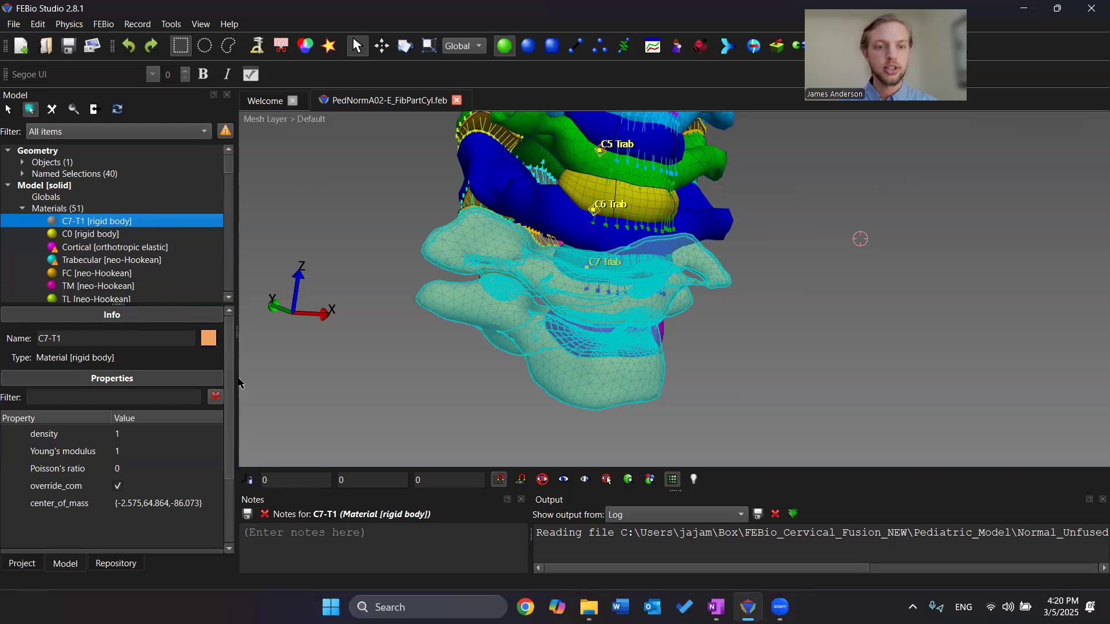
# - Select Part12 and Part6 from the C7-T1 material's assigned parts in the model one after the other, and clear the selection
pyautogui.moveTo(230, 380); pyautogui.dragTo(243, 450)
pyautogui.click(23, 489)
pyautogui.click(215, 544)
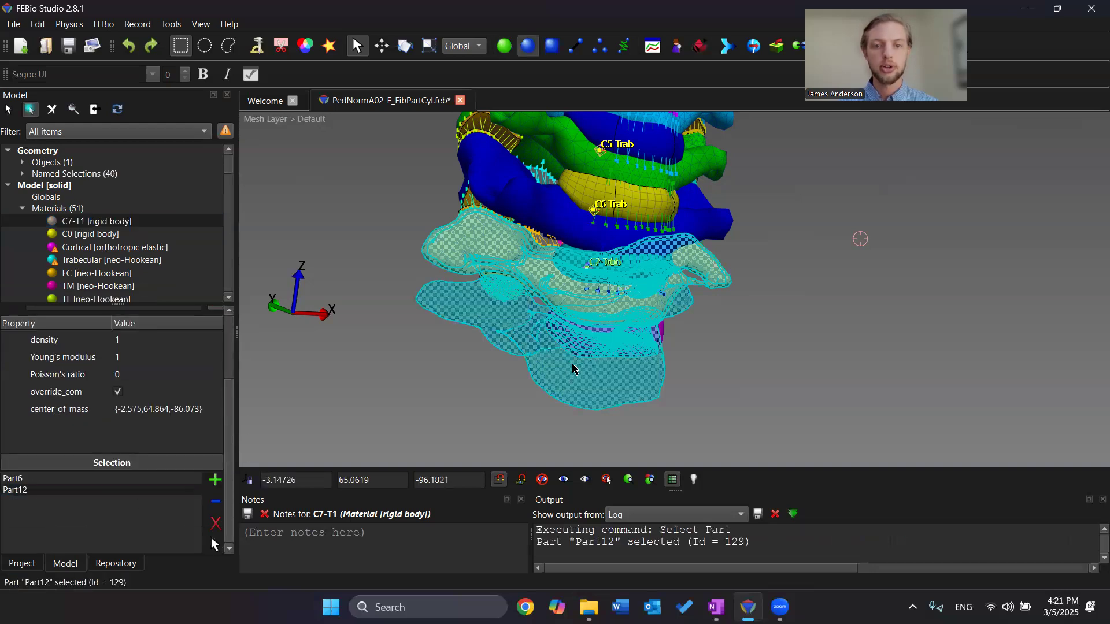
pyautogui.click(144, 485)
pyautogui.click(153, 478)
pyautogui.click(214, 544)
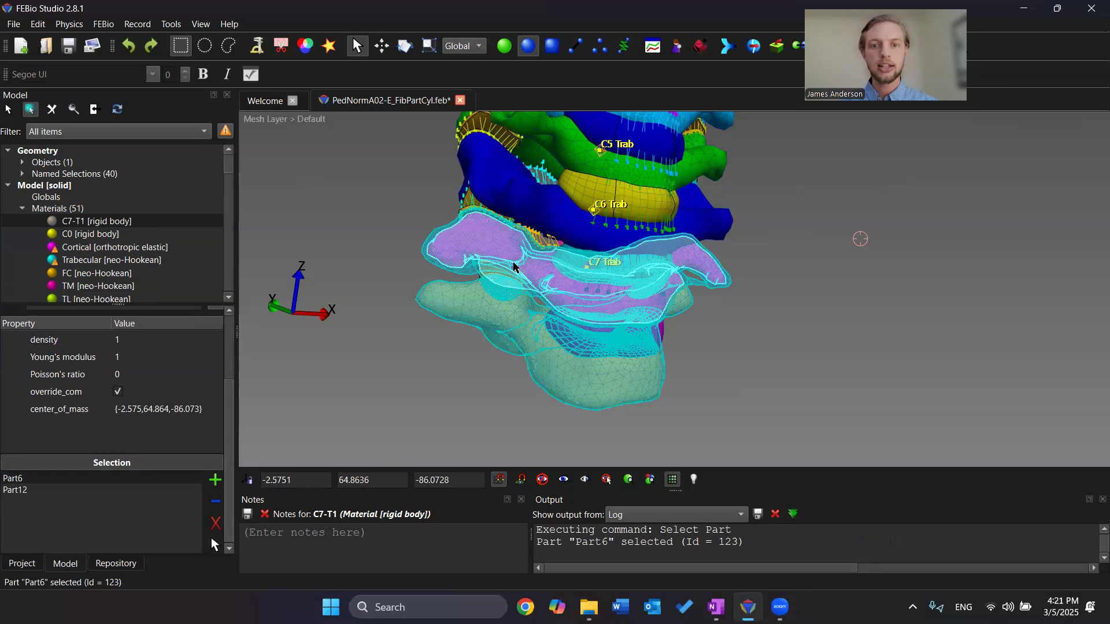
pyautogui.click(392, 222)
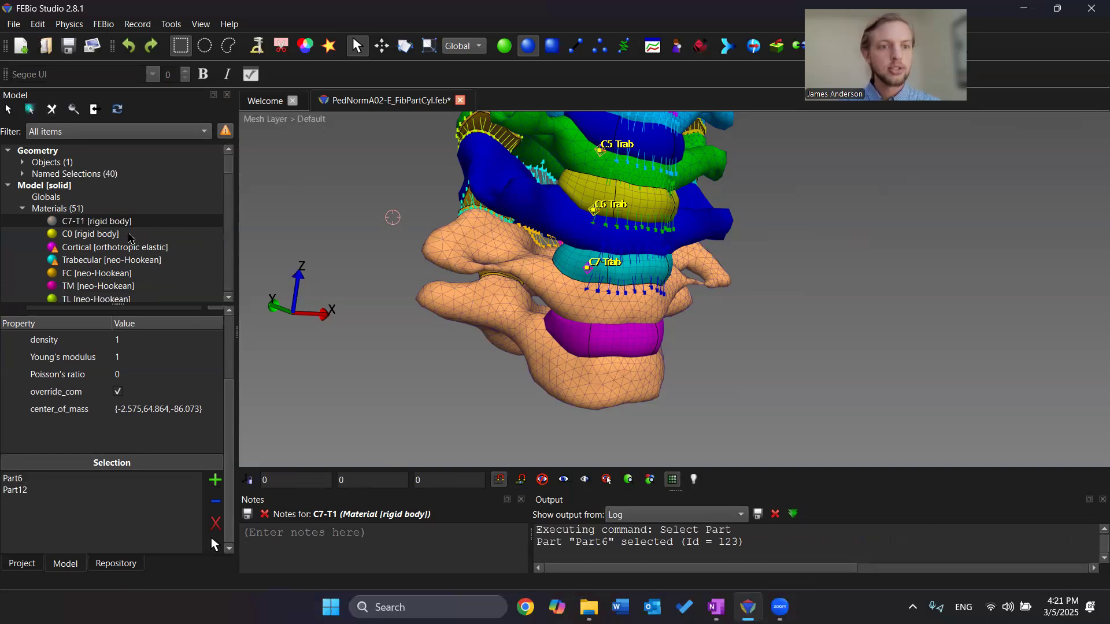
# - Display the properties of the C0 rigid body material, examine its part above the vertebrae from several angles, and clear the selection
pyautogui.click(129, 235)
pyautogui.scroll(-2, 664, 345)
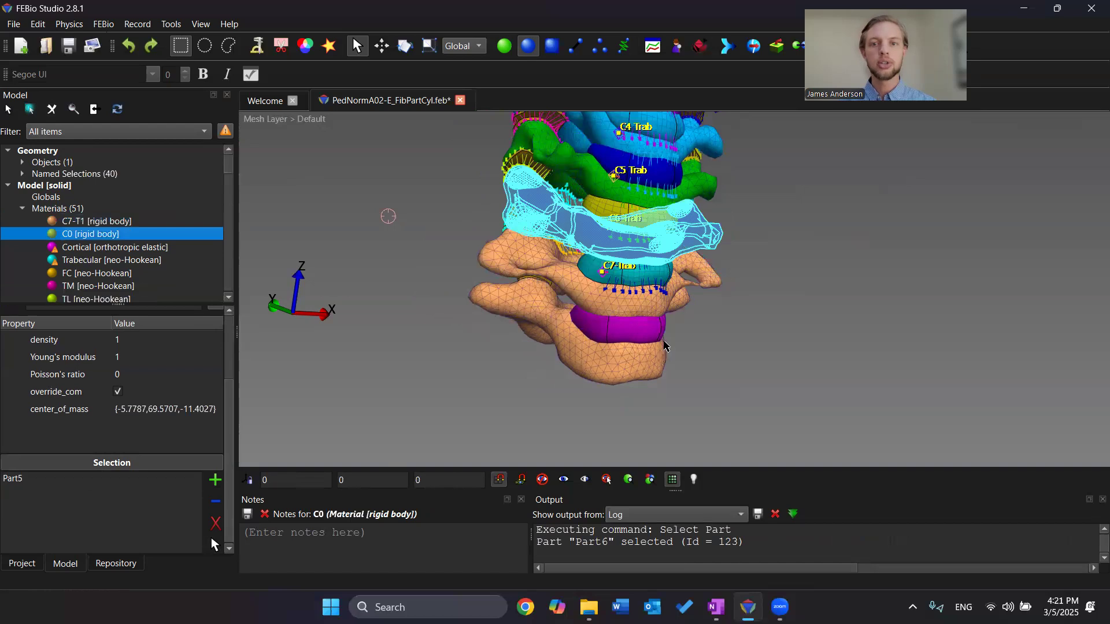
pyautogui.scroll(-5, 688, 232)
pyautogui.moveTo(701, 226); pyautogui.dragTo(643, 181)
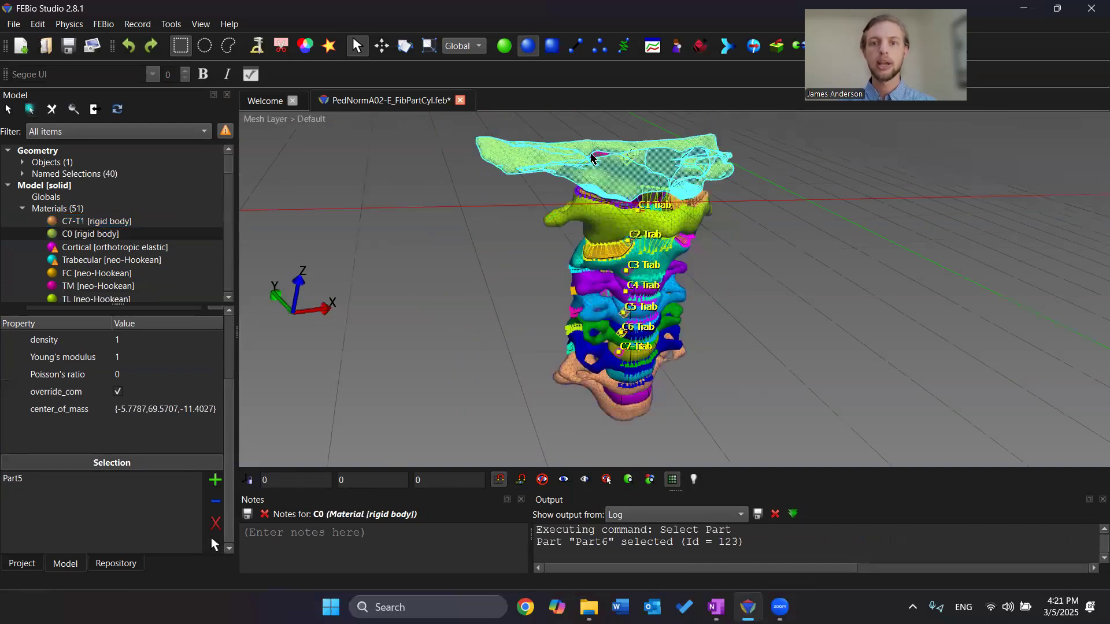
pyautogui.moveTo(591, 156); pyautogui.dragTo(676, 288)
pyautogui.moveTo(737, 303); pyautogui.dragTo(656, 220)
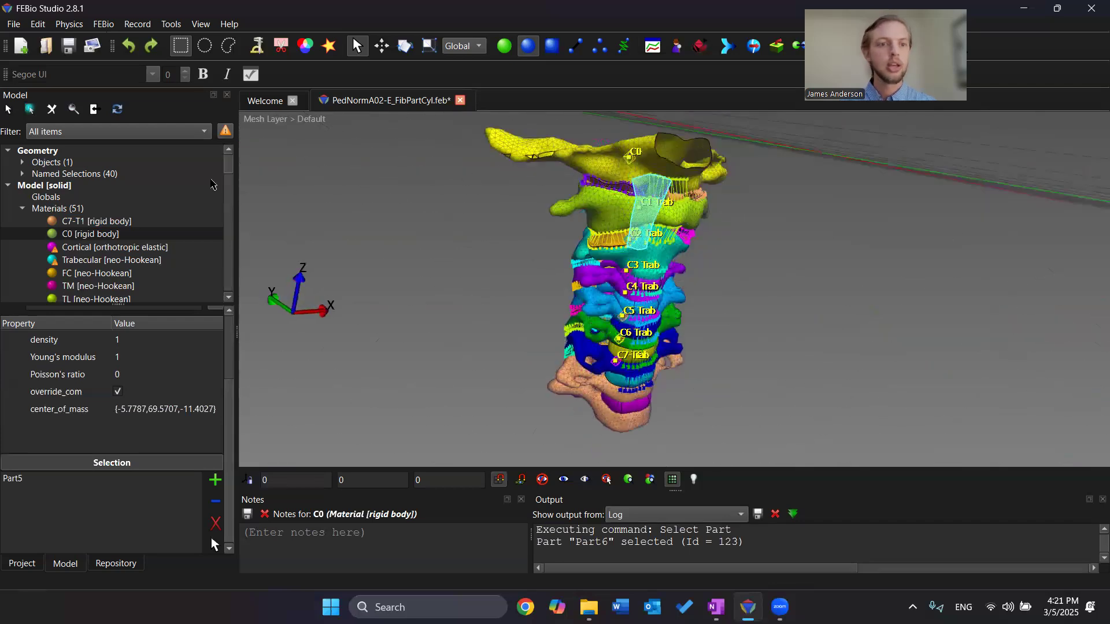
pyautogui.press('Escape')
# - Display the properties of the Cortical orthotropic elastic and Trabecular neo-Hookean materials and check the warning flagged on Cortical
pyautogui.scroll(-1, 166, 216)
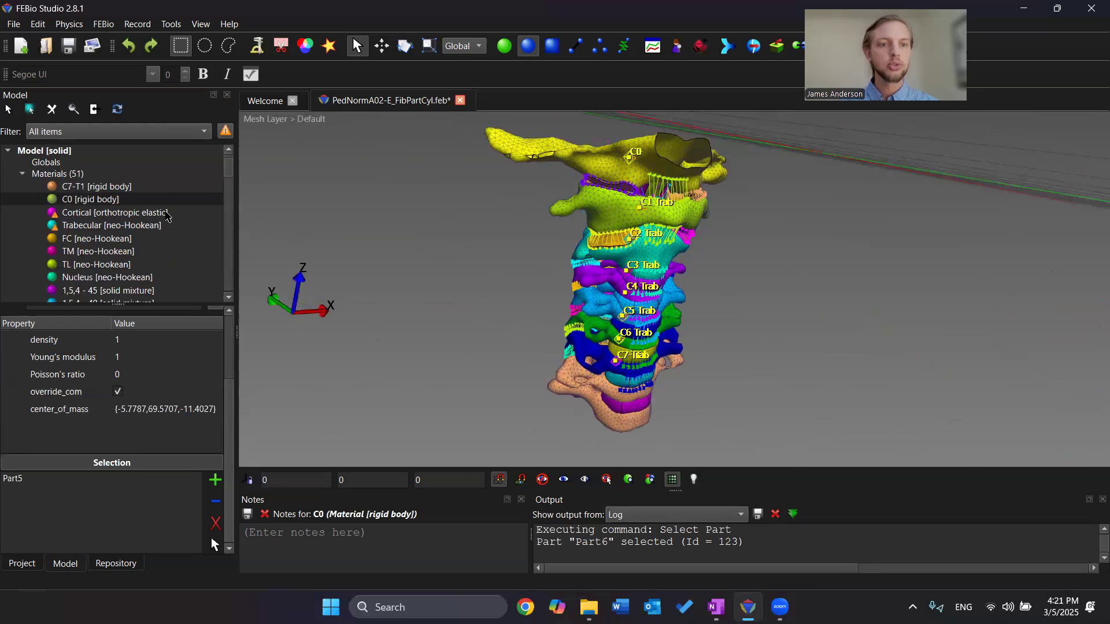
pyautogui.click(81, 218)
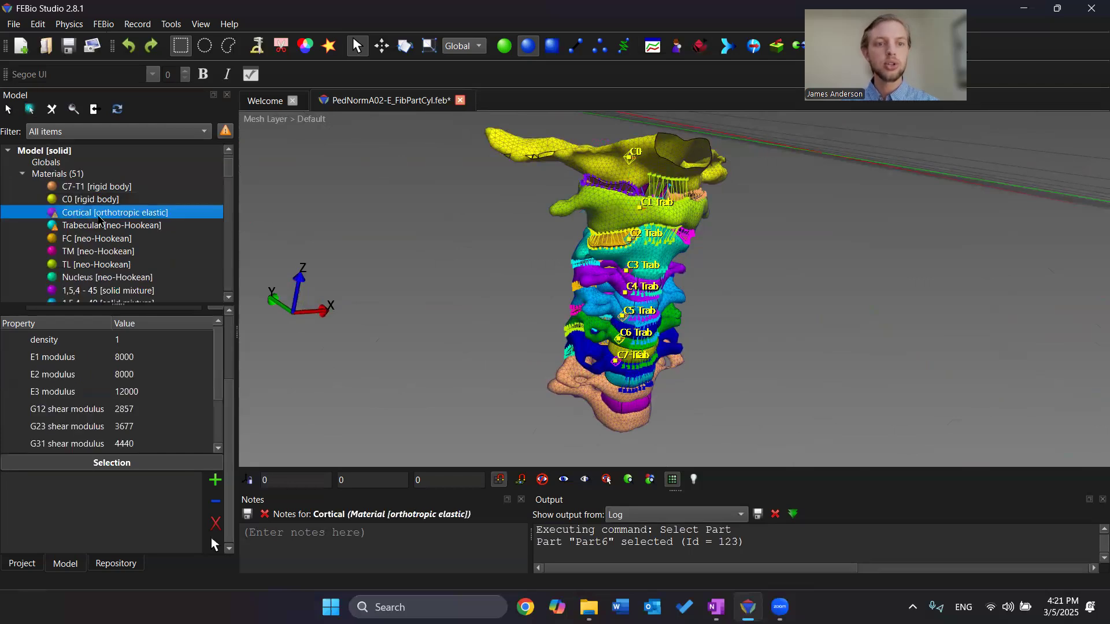
pyautogui.click(52, 225)
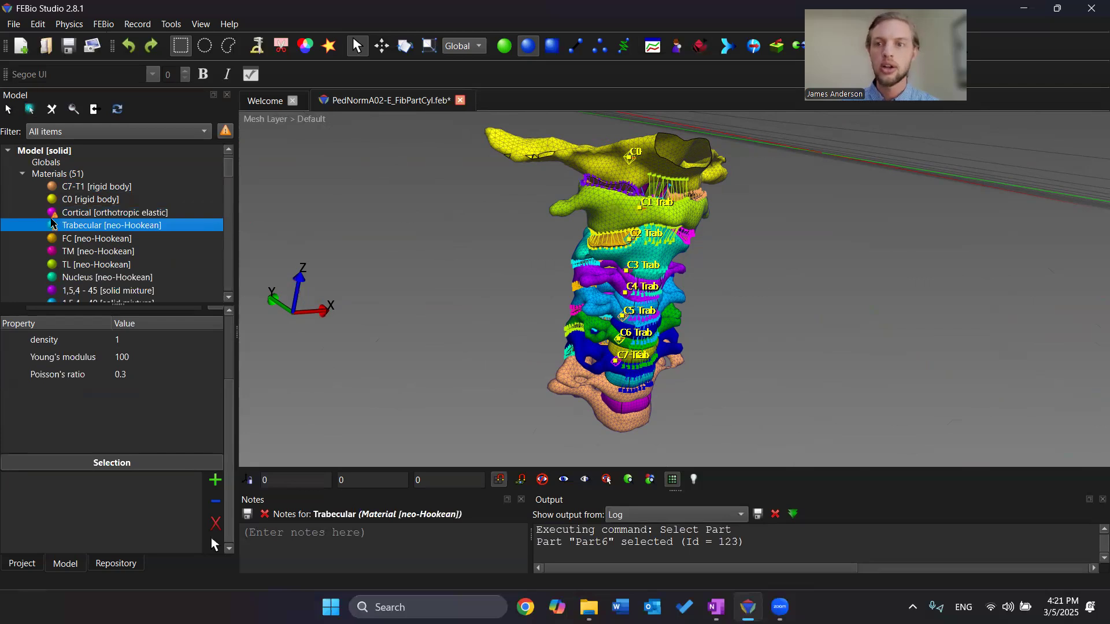
pyautogui.moveTo(52, 223)
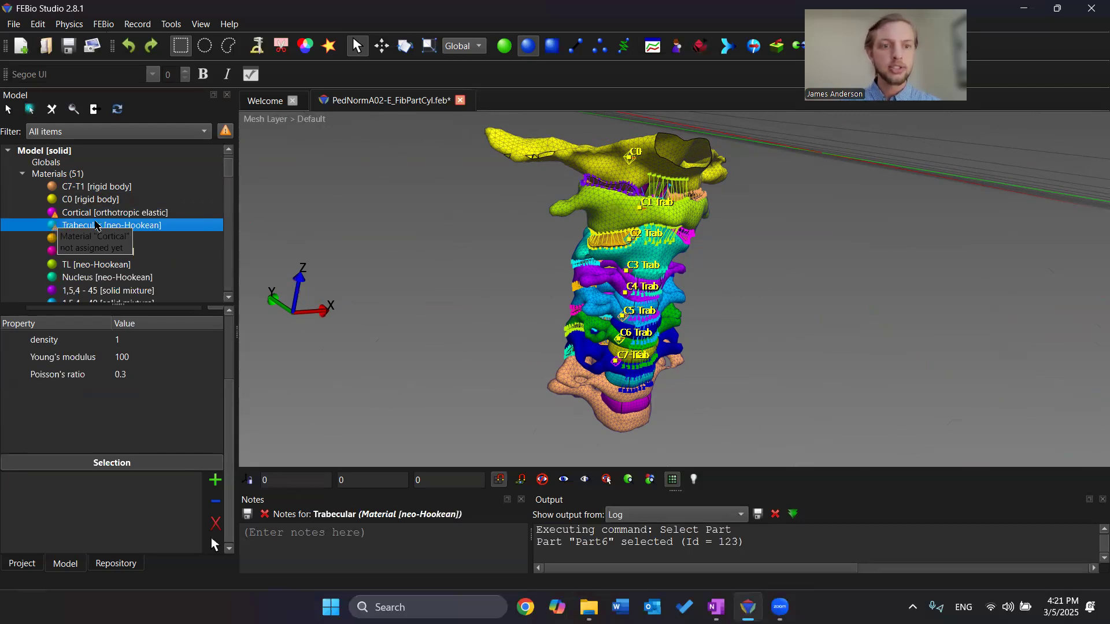
# - Read through the model warnings, highlight the entries for the Cortical and Trabecular materials, and close the warnings
pyautogui.click(225, 132)
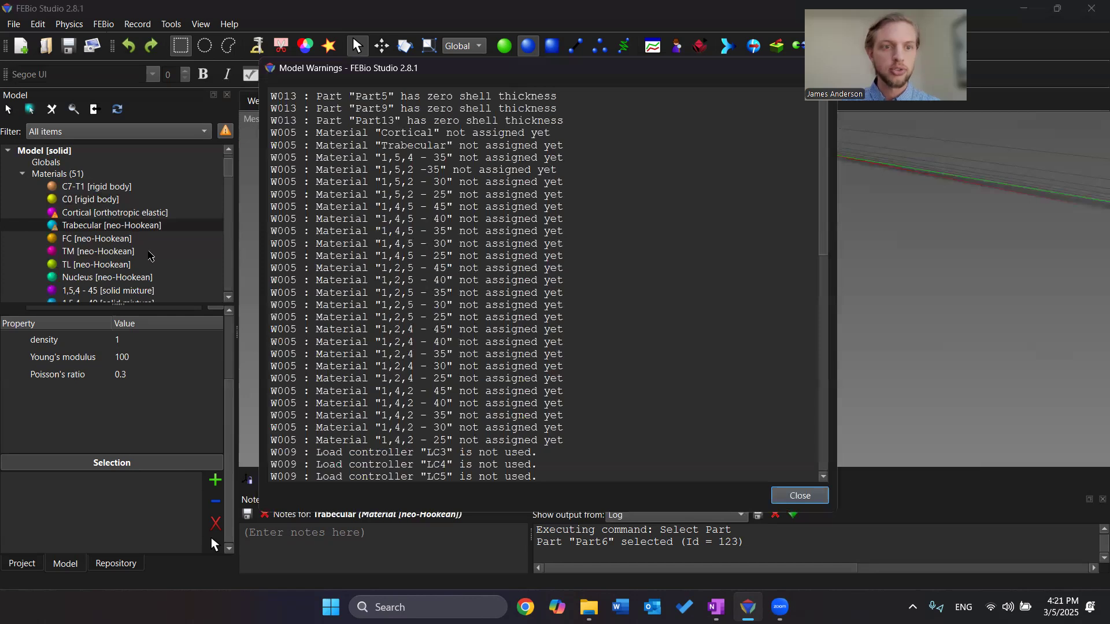
pyautogui.scroll(-5, 510, 196)
pyautogui.scroll(5, 508, 196)
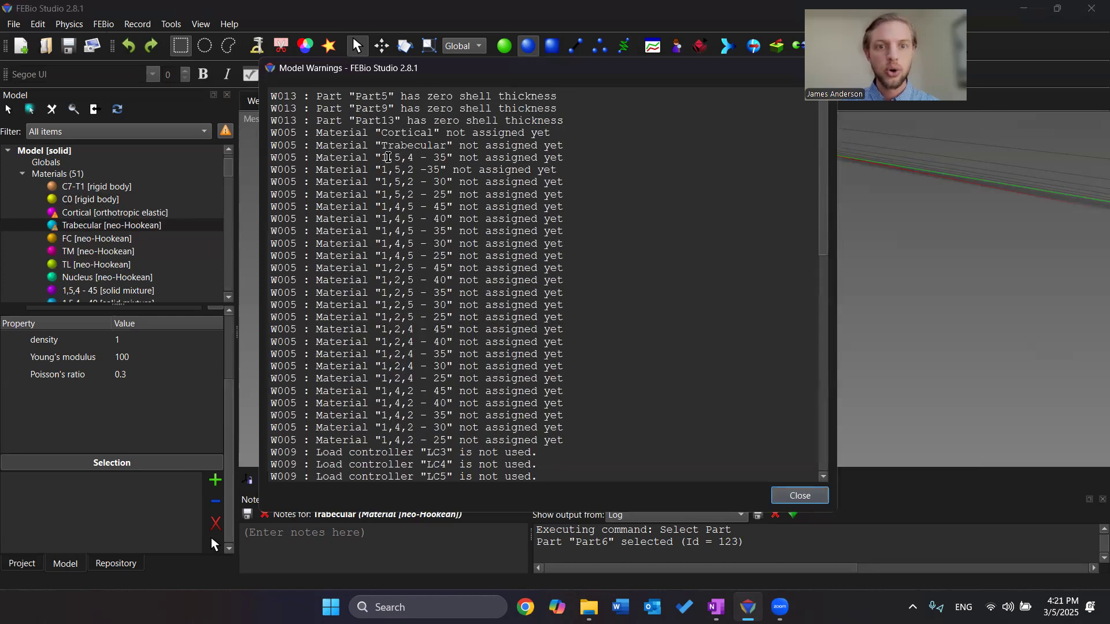
pyautogui.moveTo(363, 133); pyautogui.dragTo(506, 133)
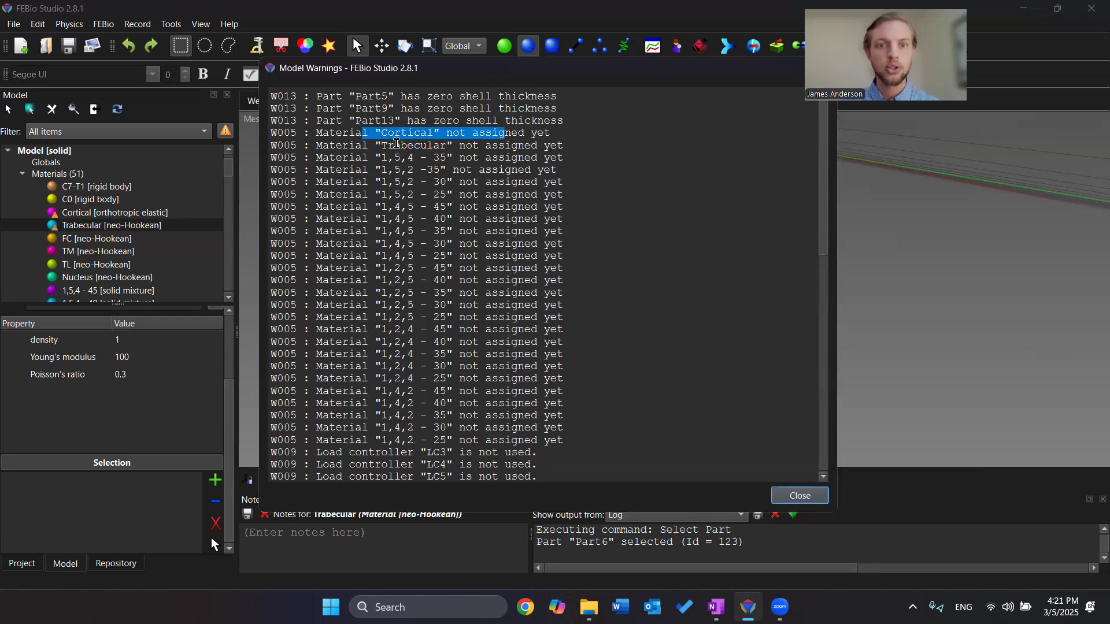
pyautogui.moveTo(386, 145); pyautogui.dragTo(459, 145)
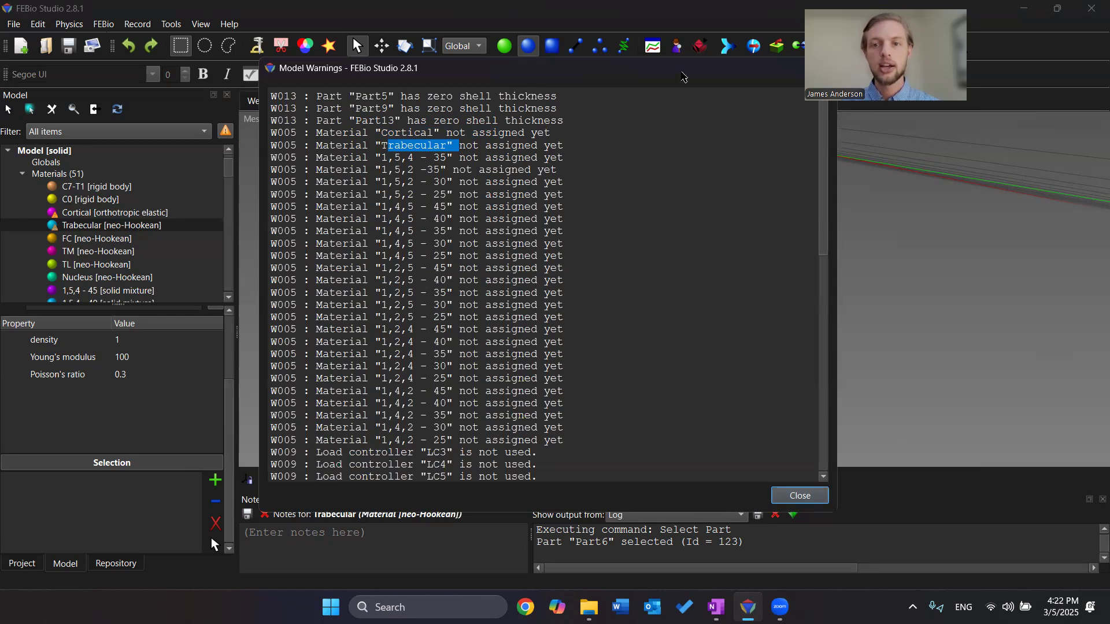
pyautogui.moveTo(684, 77); pyautogui.dragTo(578, 108)
pyautogui.click(713, 97)
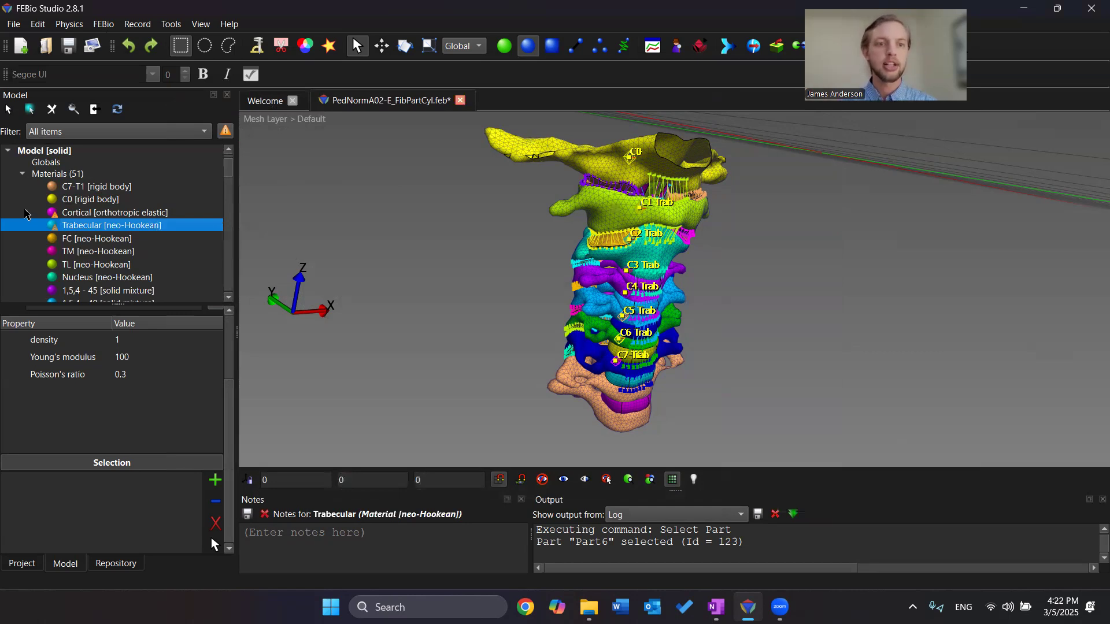
# - Select all parts assigned to the FC material, Part11, Part7 and Part7__2, in the model and examine them from several angles
pyautogui.scroll(-1, 26, 214)
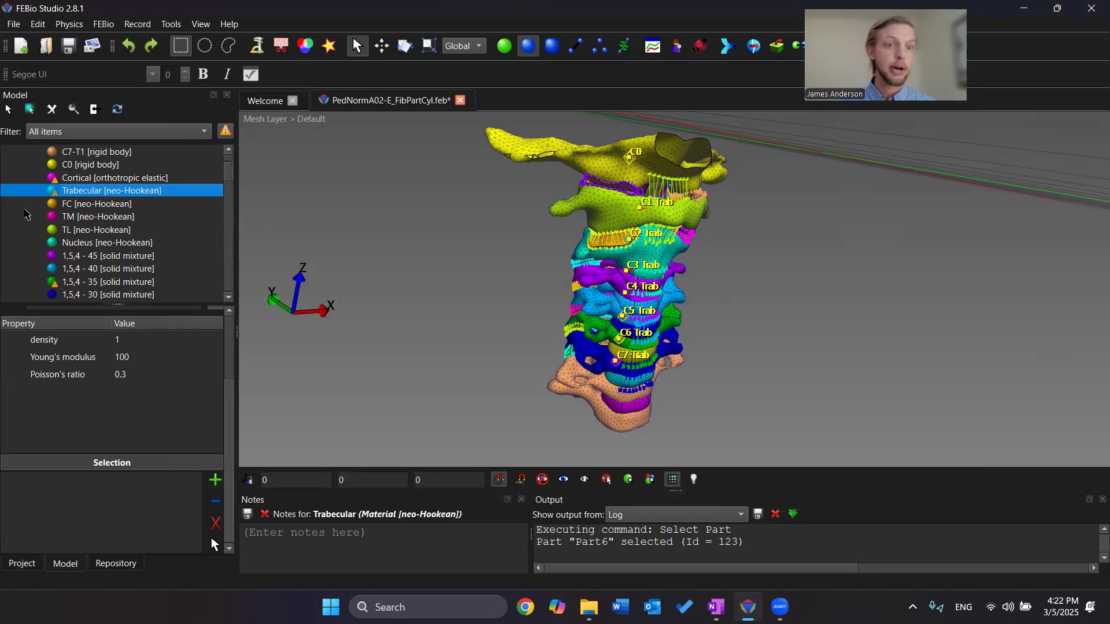
pyautogui.click(90, 203)
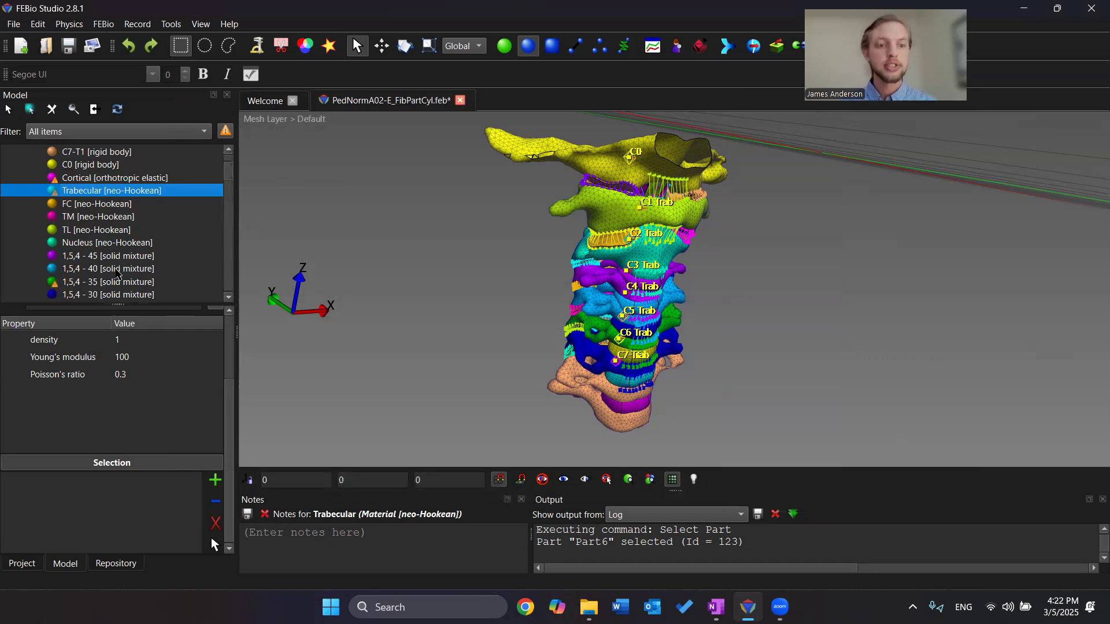
pyautogui.moveTo(100, 524); pyautogui.dragTo(95, 478)
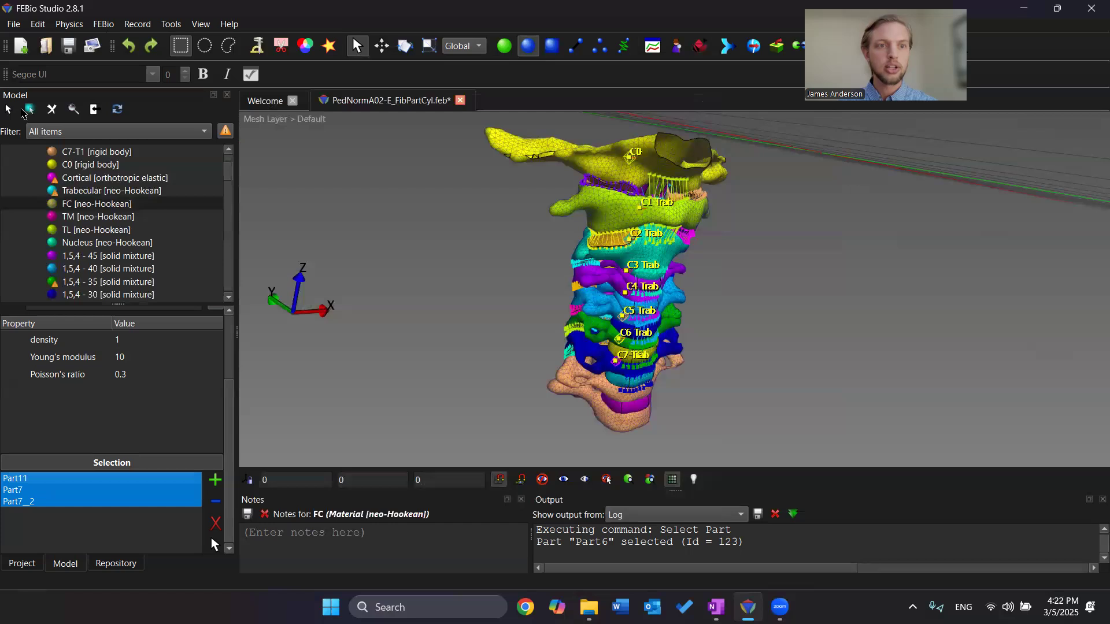
pyautogui.click(76, 533)
pyautogui.moveTo(89, 525); pyautogui.dragTo(77, 477)
pyautogui.click(214, 543)
pyautogui.moveTo(691, 220); pyautogui.dragTo(679, 207, button='right')
pyautogui.moveTo(648, 178); pyautogui.dragTo(640, 167)
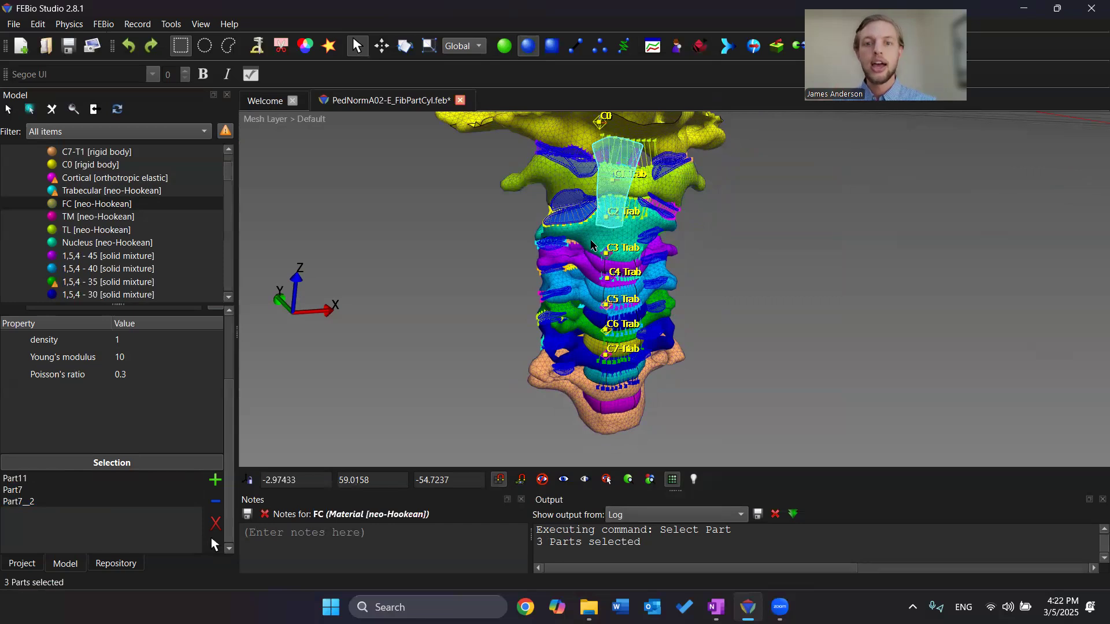
pyautogui.moveTo(635, 234); pyautogui.dragTo(727, 209)
pyautogui.moveTo(749, 259); pyautogui.dragTo(440, 273)
# - Select Part9 of the TM neo-Hookean material in the model and view it through the opening of the C0 body
pyautogui.click(136, 217)
pyautogui.moveTo(533, 247); pyautogui.dragTo(445, 303)
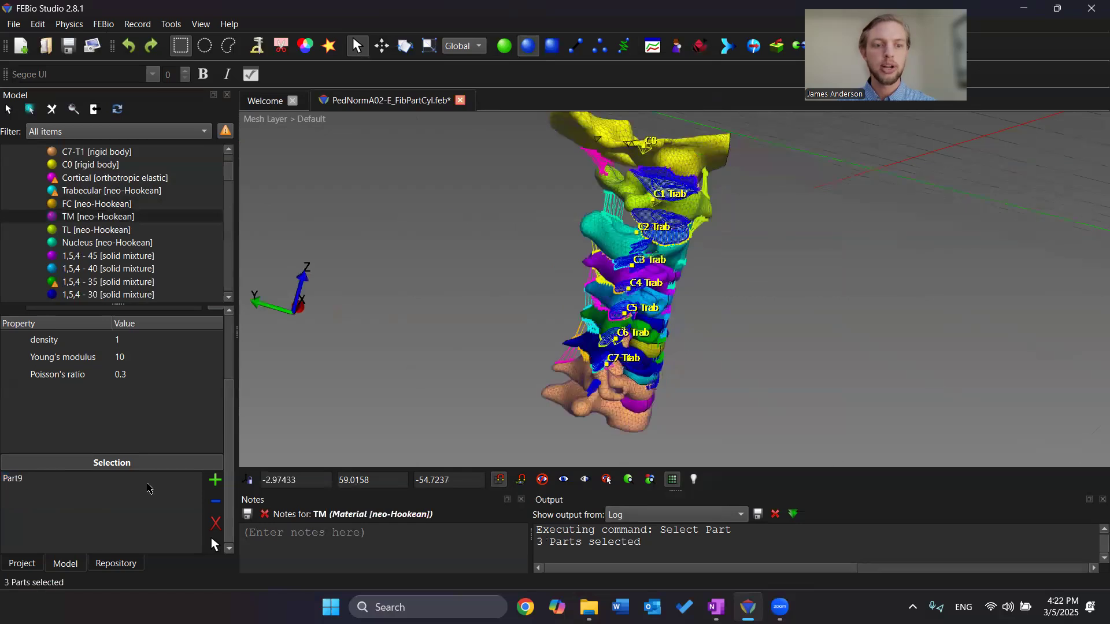
pyautogui.click(155, 480)
pyautogui.click(215, 545)
pyautogui.moveTo(548, 275); pyautogui.dragTo(843, 252)
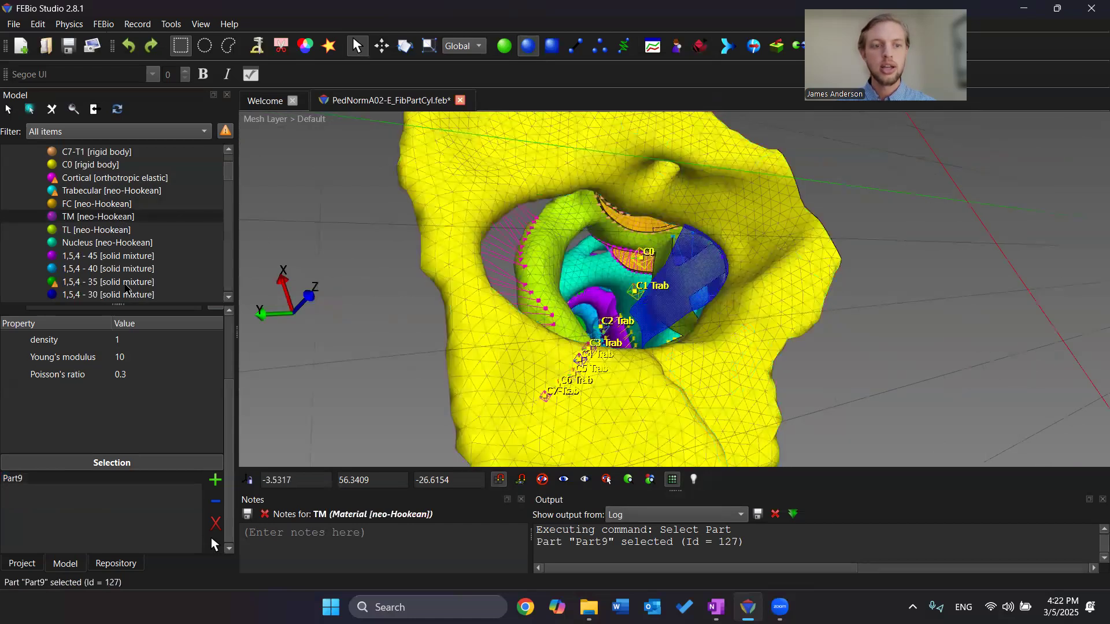
# - Select Part13 of the TL neo-Hookean material in the model and examine it up close around the C1 and C2 vertebrae
pyautogui.press('Down')
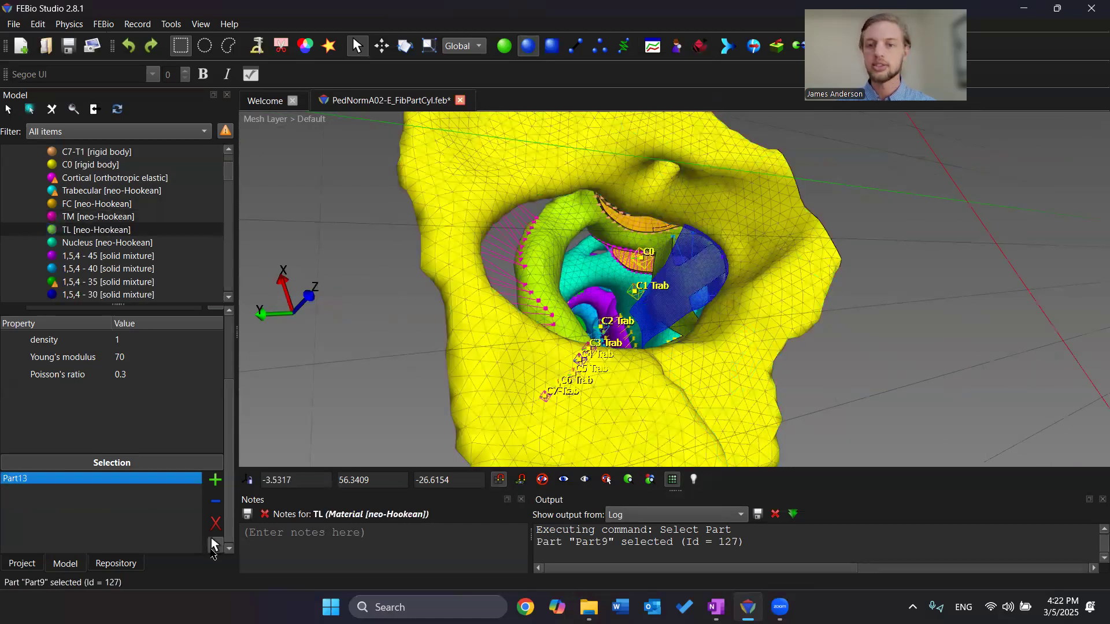
pyautogui.click(214, 544)
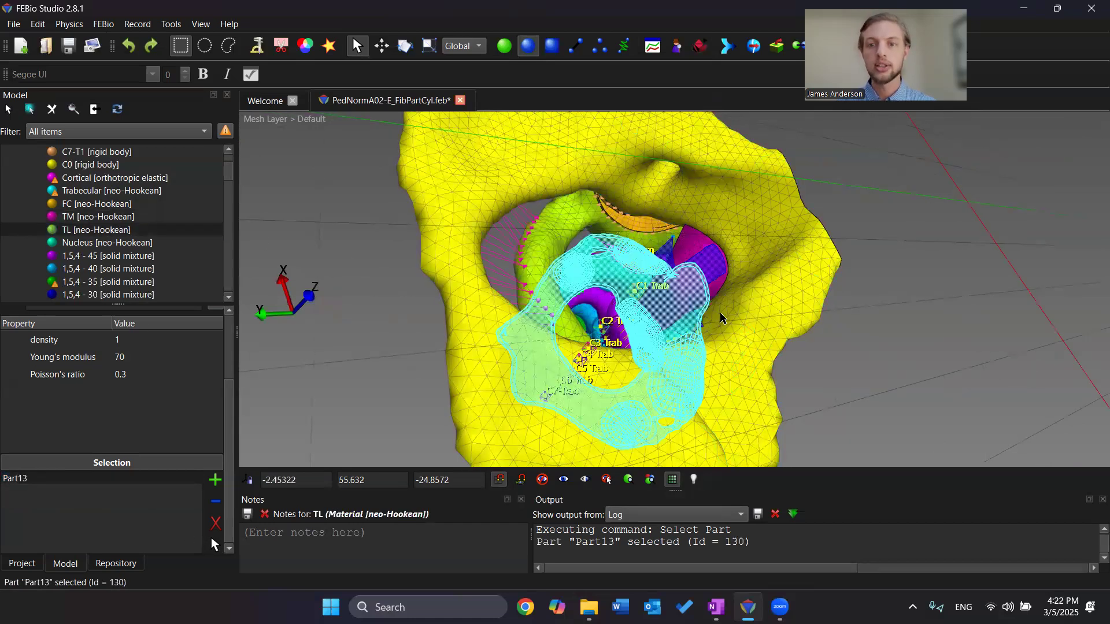
pyautogui.moveTo(720, 314); pyautogui.dragTo(714, 328)
pyautogui.moveTo(657, 290)
pyautogui.mouseDown()
pyautogui.moveTo(696, 306)
pyautogui.moveTo(686, 229)
pyautogui.moveTo(639, 228)
pyautogui.moveTo(595, 254)
pyautogui.moveTo(540, 153)
pyautogui.mouseUp()
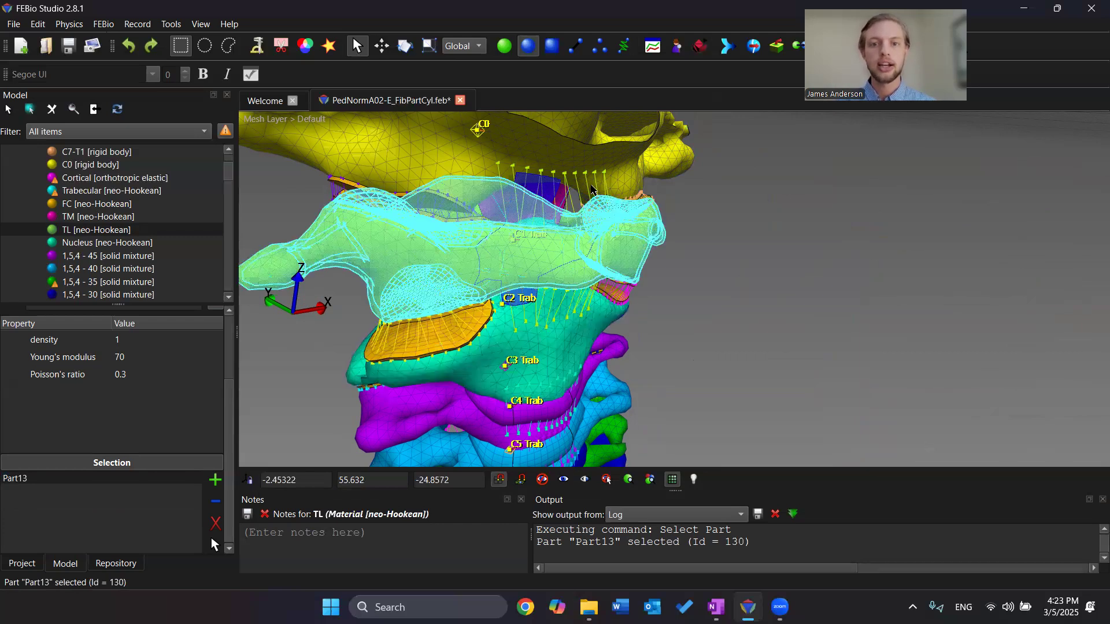
pyautogui.moveTo(473, 314)
pyautogui.mouseDown()
pyautogui.moveTo(554, 313)
pyautogui.moveTo(515, 302)
pyautogui.moveTo(578, 296)
pyautogui.moveTo(548, 262)
pyautogui.moveTo(499, 249)
pyautogui.mouseUp()
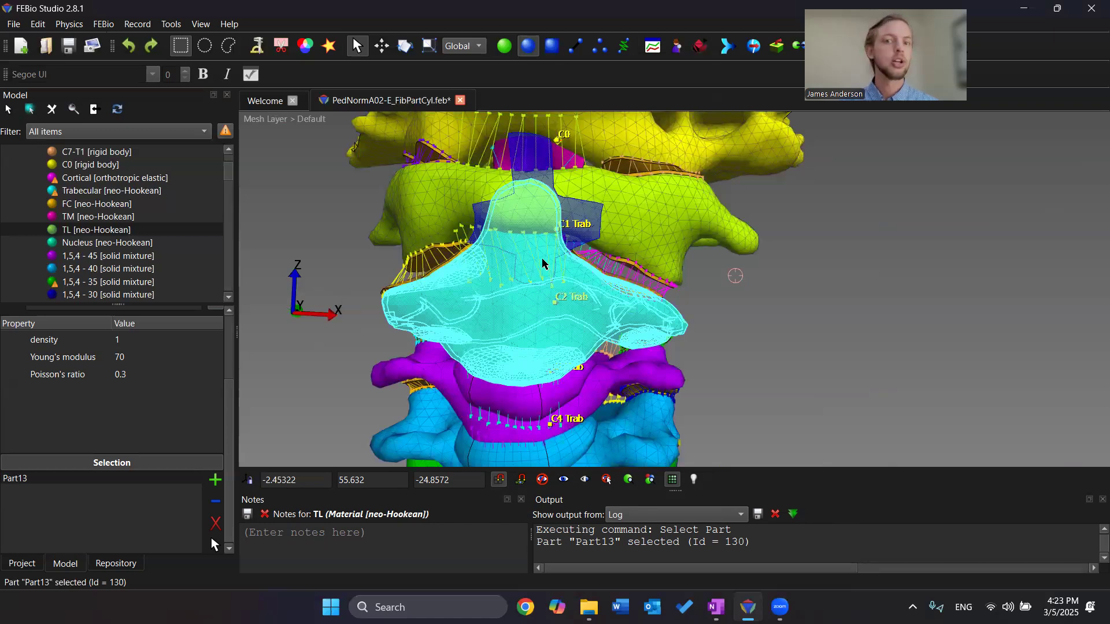
pyautogui.moveTo(552, 271); pyautogui.dragTo(543, 271)
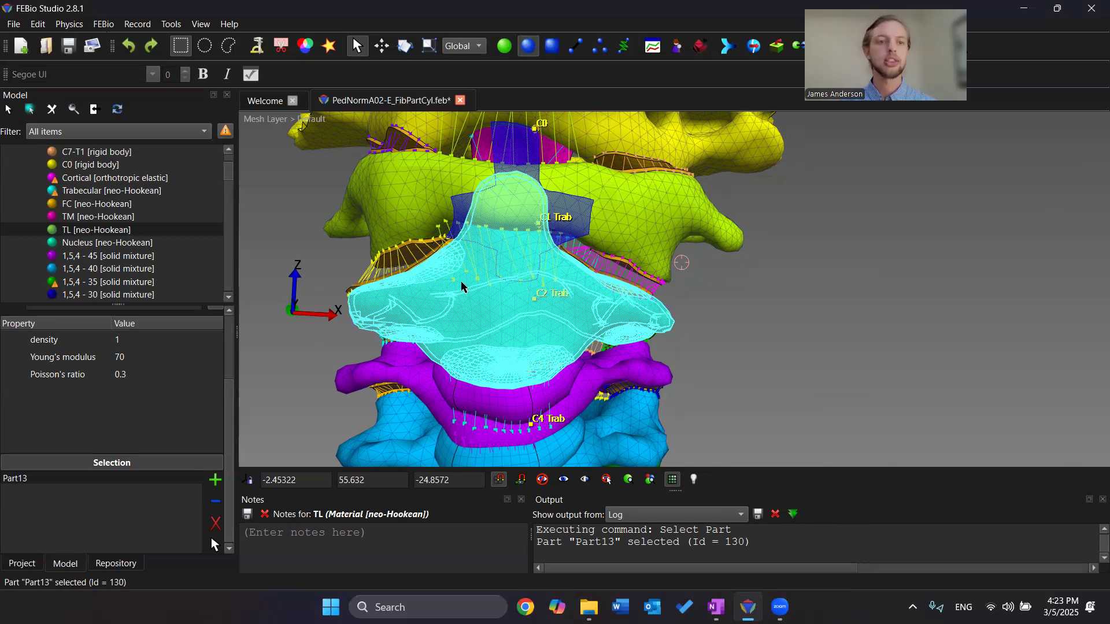
# - Select Part8 of the Nucleus neo-Hookean material in the model and examine it along the discs between the vertebrae
pyautogui.click(136, 243)
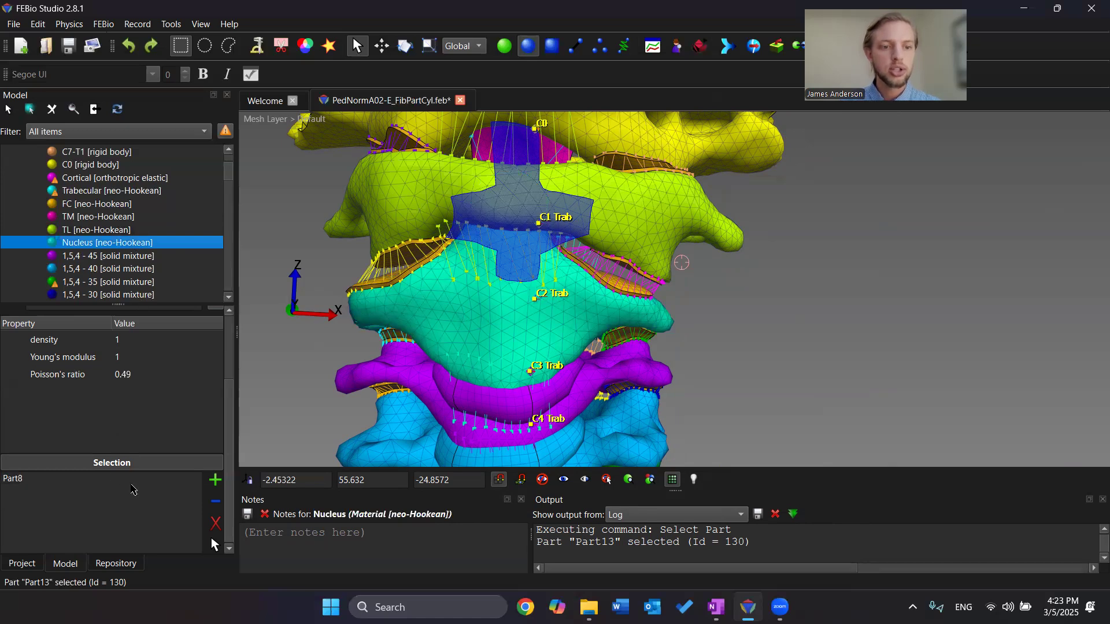
pyautogui.click(133, 490)
pyautogui.click(214, 543)
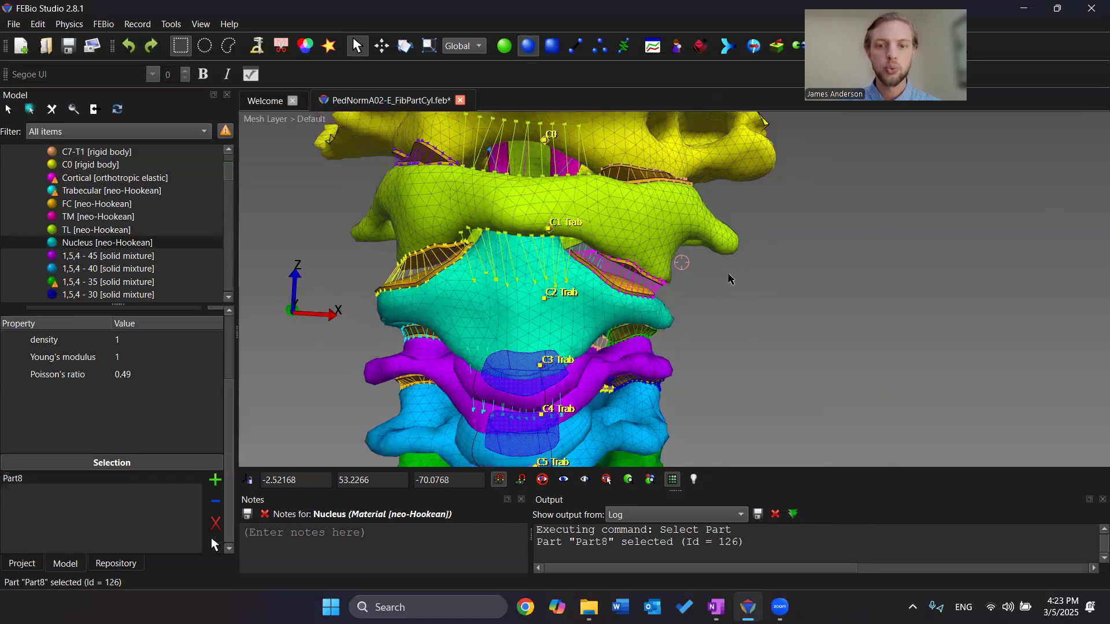
pyautogui.scroll(-1, 717, 179)
pyautogui.moveTo(718, 188); pyautogui.dragTo(704, 101, button='right')
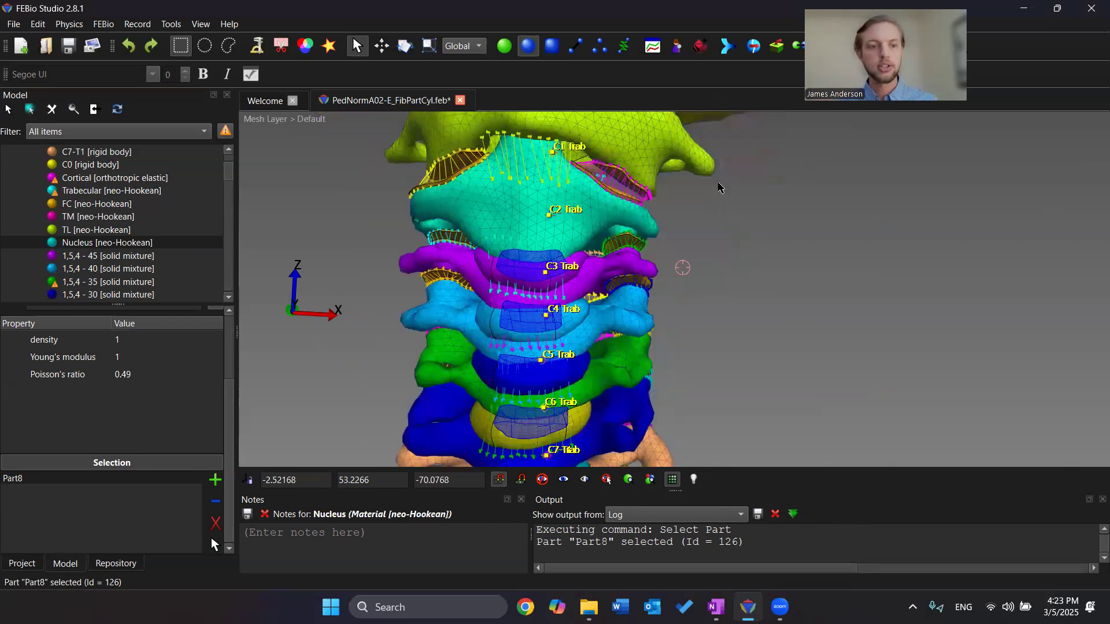
pyautogui.moveTo(780, 287); pyautogui.dragTo(739, 339)
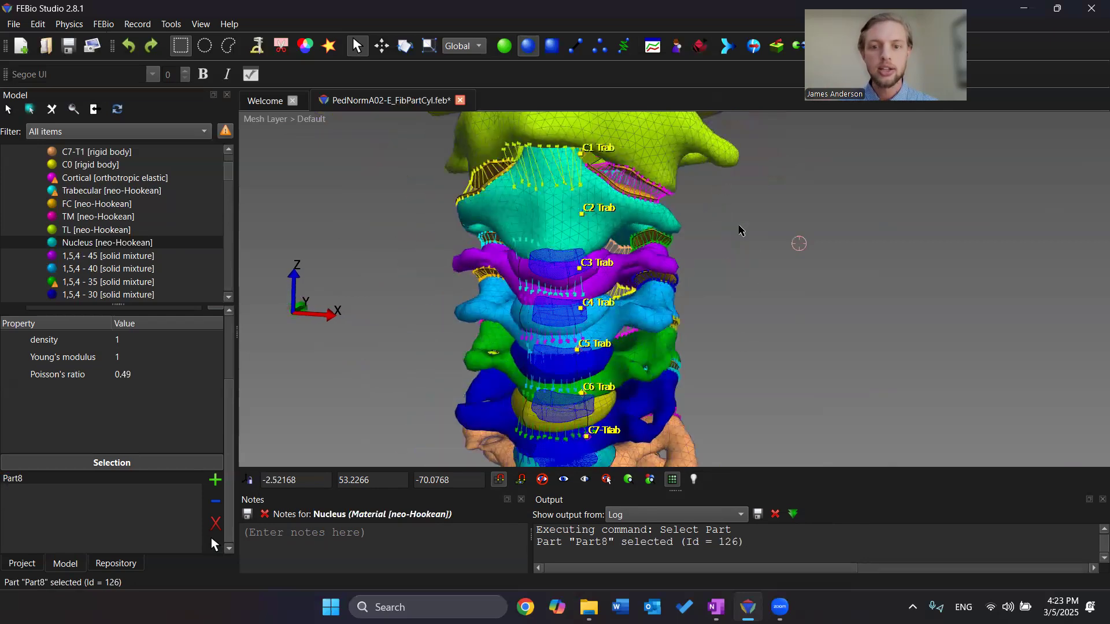
pyautogui.moveTo(739, 226); pyautogui.dragTo(745, 179, button='right')
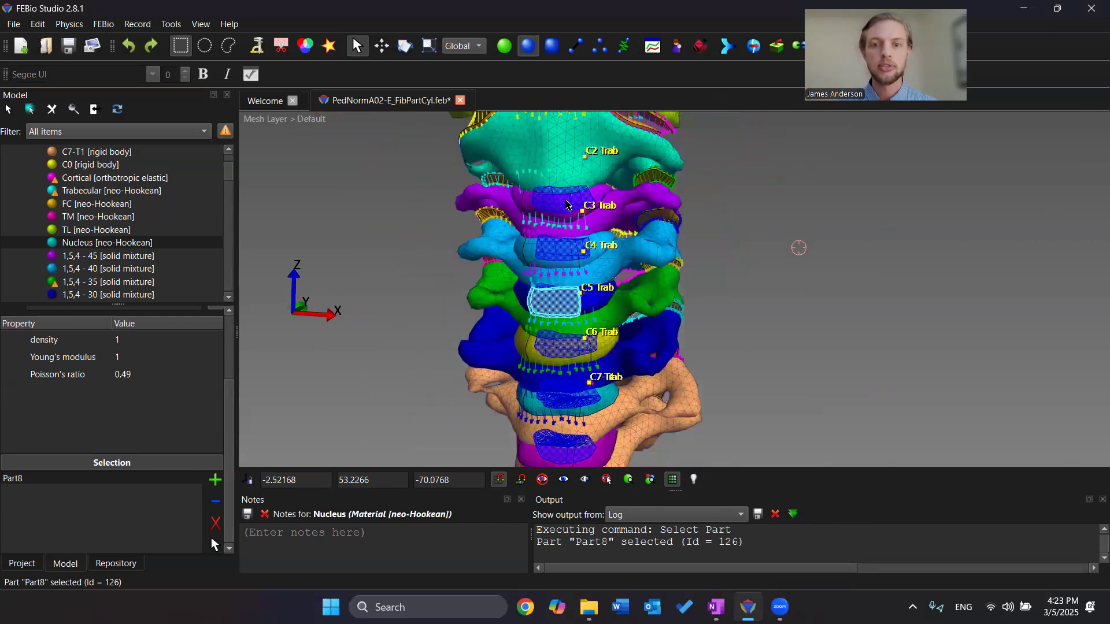
pyautogui.moveTo(724, 294); pyautogui.dragTo(721, 334, button='right')
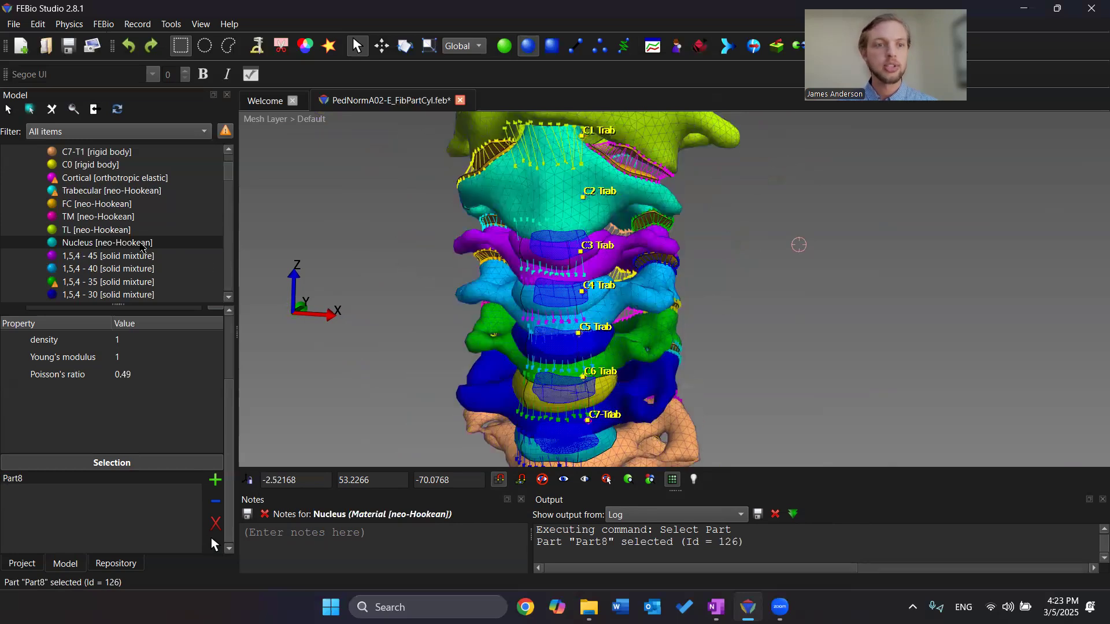
# - Display the properties of the 1,5,4 - 45 solid mixture material and browse the other solid mixtures listed below it
pyautogui.scroll(-1, 130, 217)
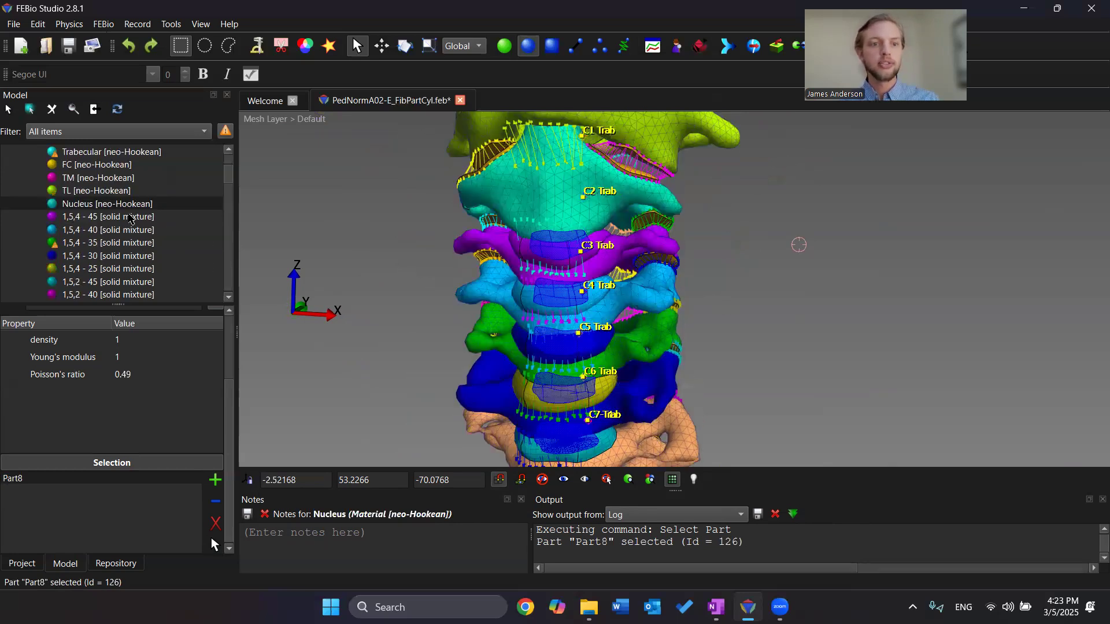
pyautogui.click(129, 217)
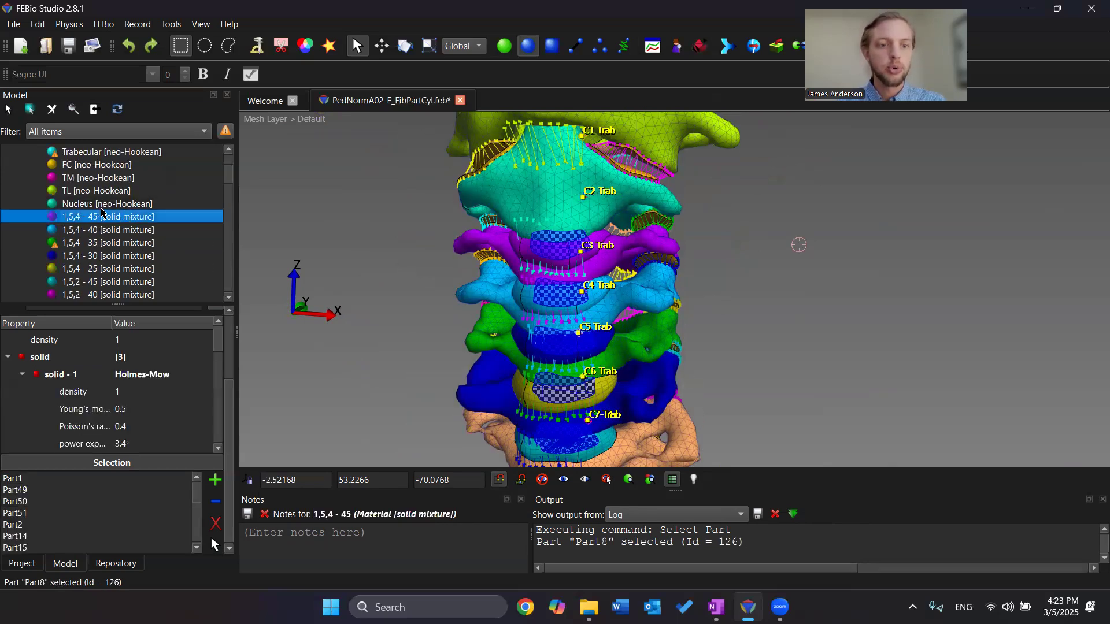
pyautogui.scroll(-1, 101, 212)
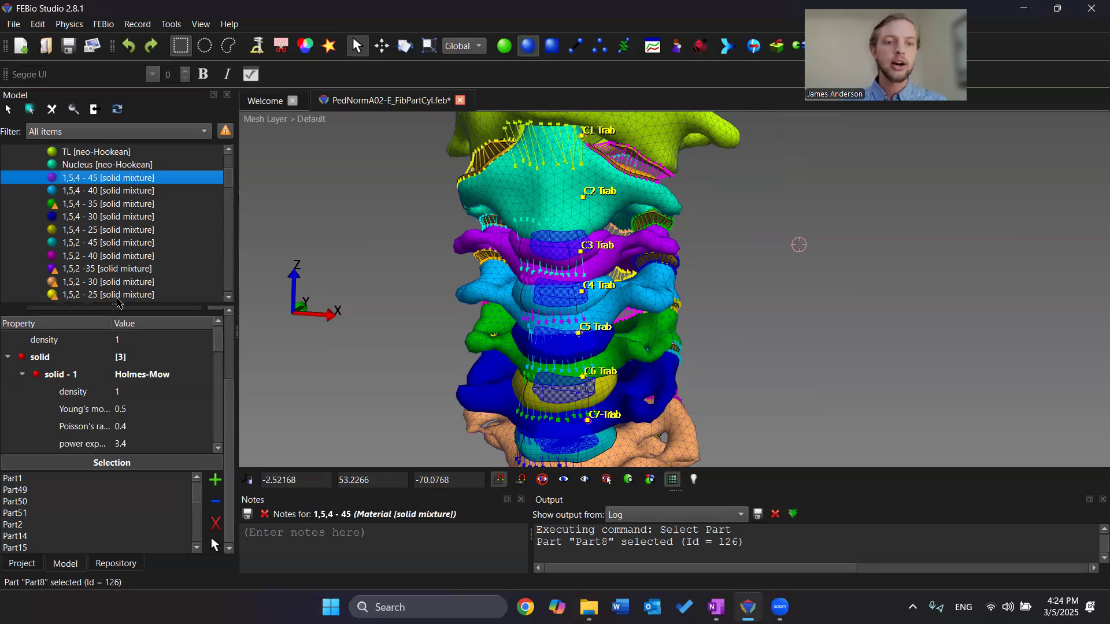
pyautogui.scroll(-2, 119, 292)
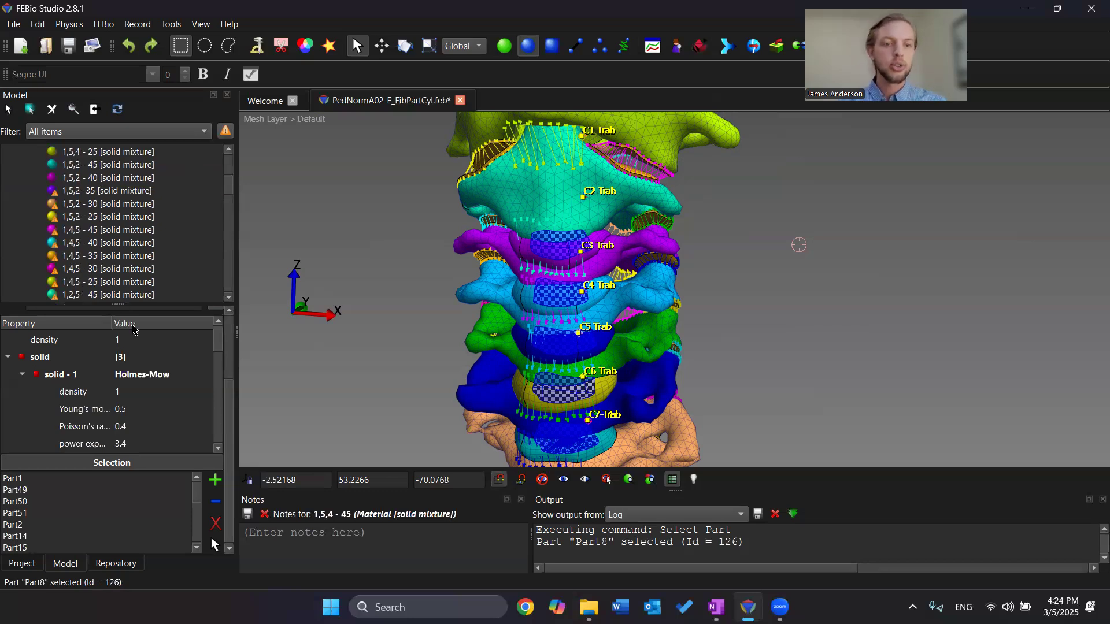
# - Select all parts assigned to the 1,5,4 - 45 material, from Part1 to Part76, in the model
pyautogui.click(88, 479)
pyautogui.scroll(-5, 109, 509)
pyautogui.keyDown('shift'); pyautogui.click(82, 549); pyautogui.keyUp('shift')
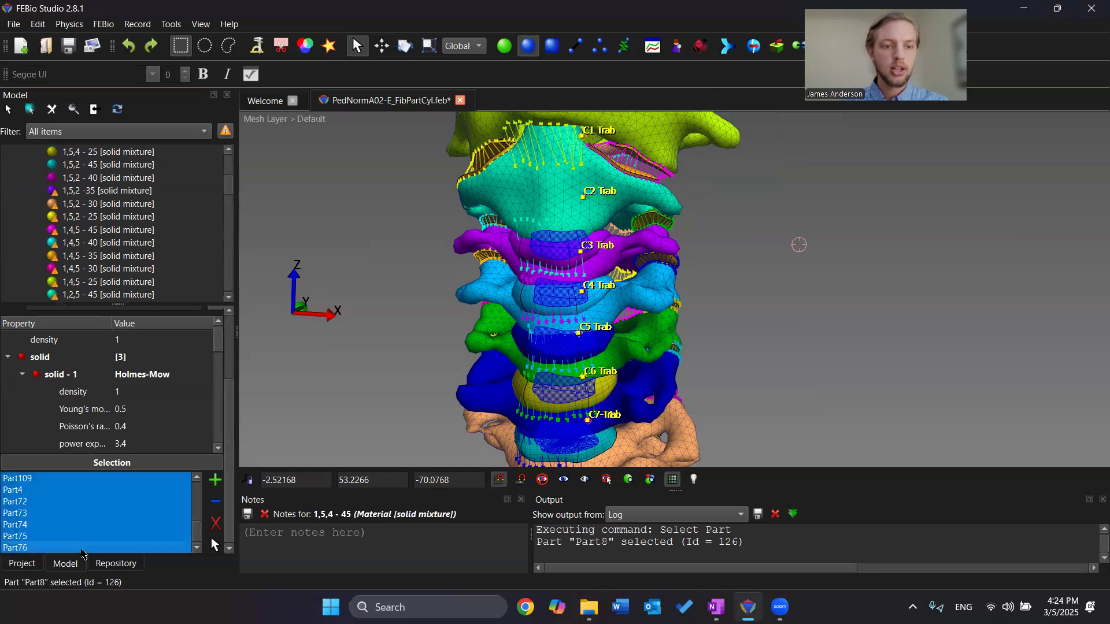
pyautogui.click(214, 545)
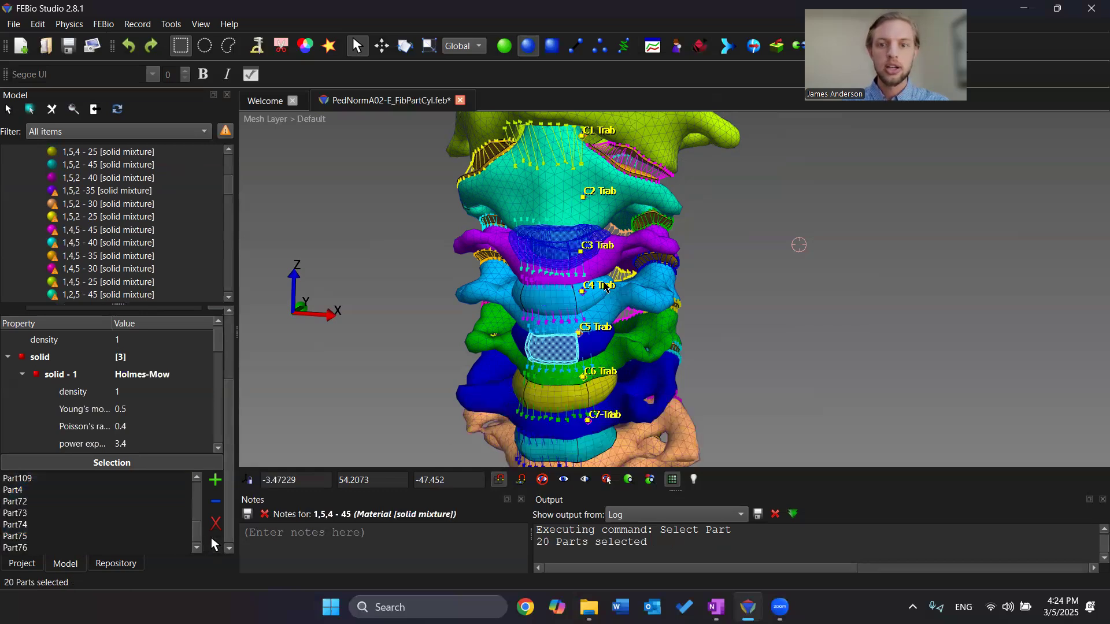
# - Select all parts assigned to the 1,5,4 - 40 solid mixture material, down to Part106, in the model
pyautogui.scroll(3, 567, 277)
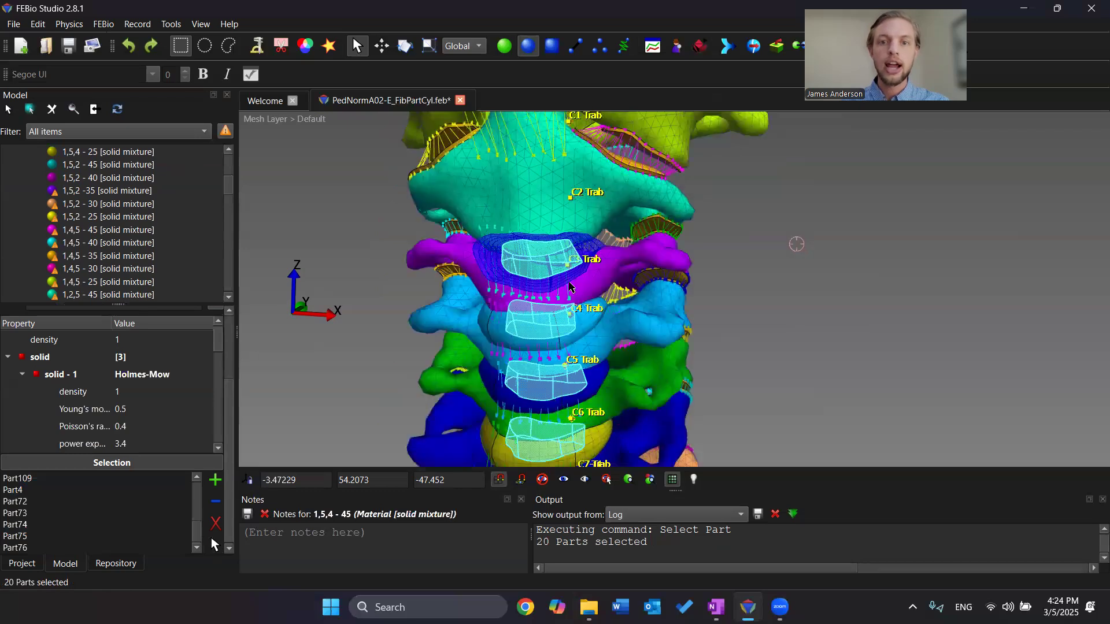
pyautogui.scroll(3, 562, 285)
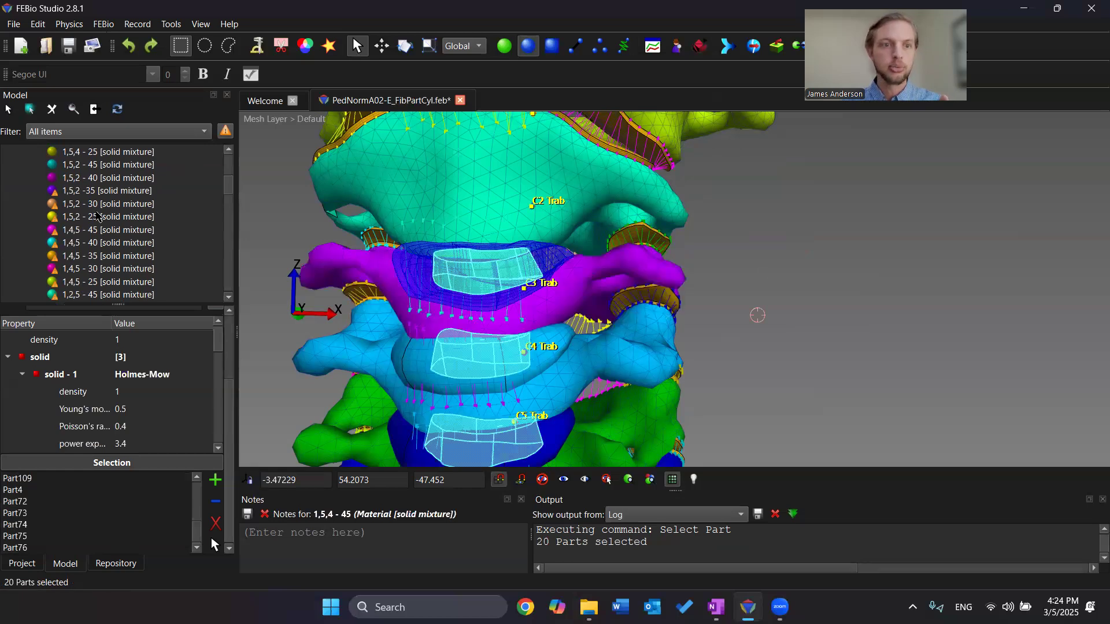
pyautogui.scroll(2, 79, 183)
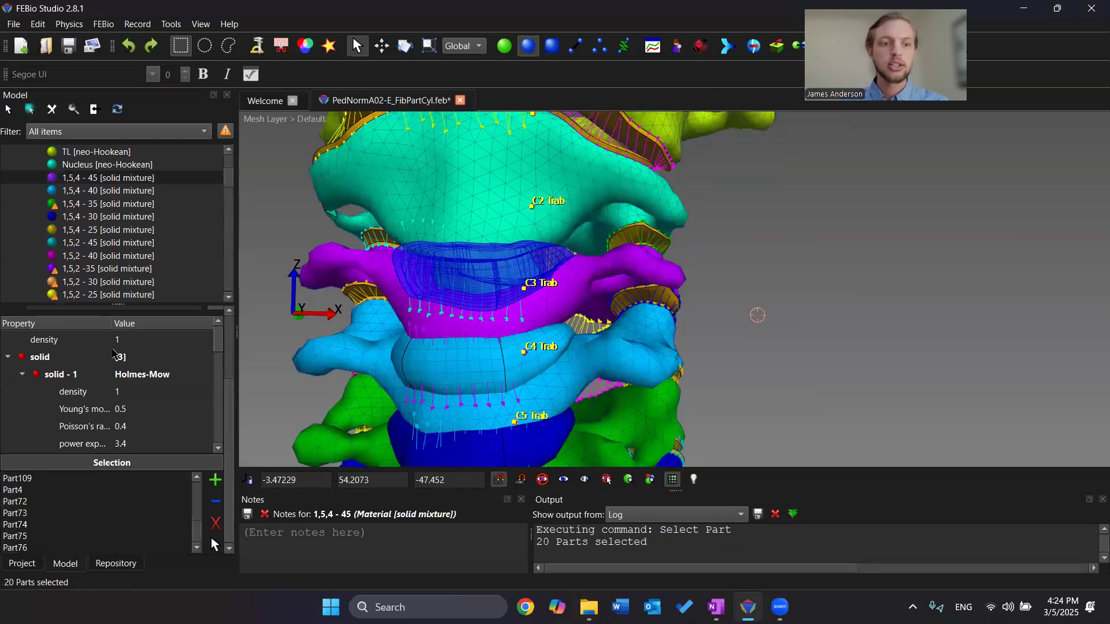
pyautogui.click(116, 191)
pyautogui.click(119, 481)
pyautogui.scroll(-5, 94, 546)
pyautogui.keyDown('shift'); pyautogui.click(97, 547); pyautogui.keyUp('shift')
pyautogui.click(213, 544)
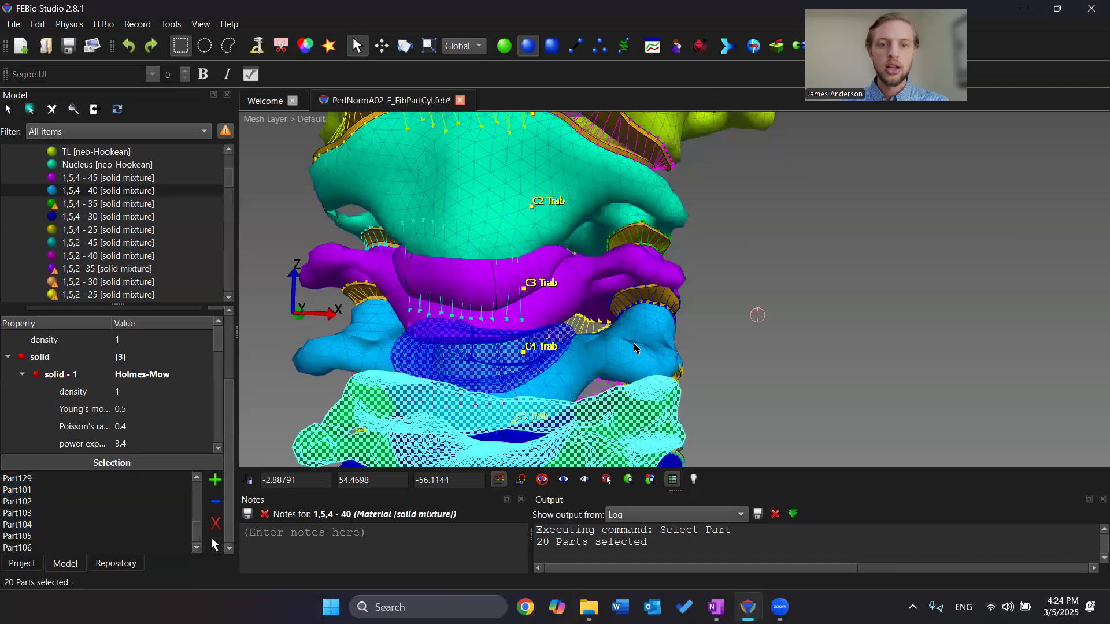
# - Select all parts of the 1,5,2 - 40 solid mixture, down to Part82, and examine them along the discs to below C7
pyautogui.click(105, 256)
pyautogui.scroll(-5, 101, 488)
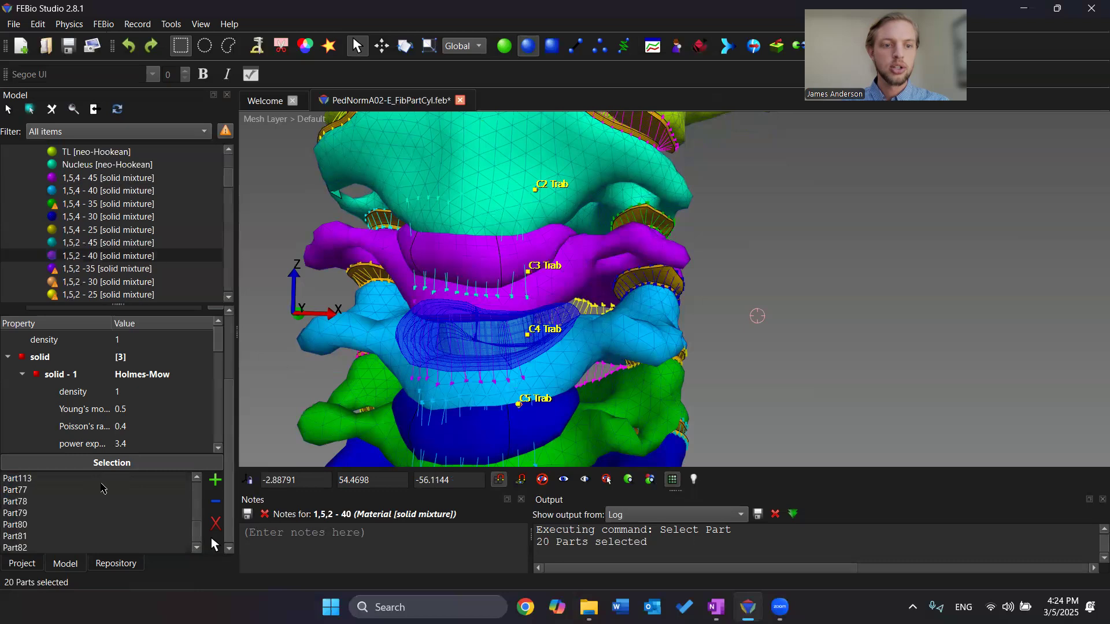
pyautogui.keyDown('shift'); pyautogui.click(94, 545); pyautogui.keyUp('shift')
pyautogui.click(213, 545)
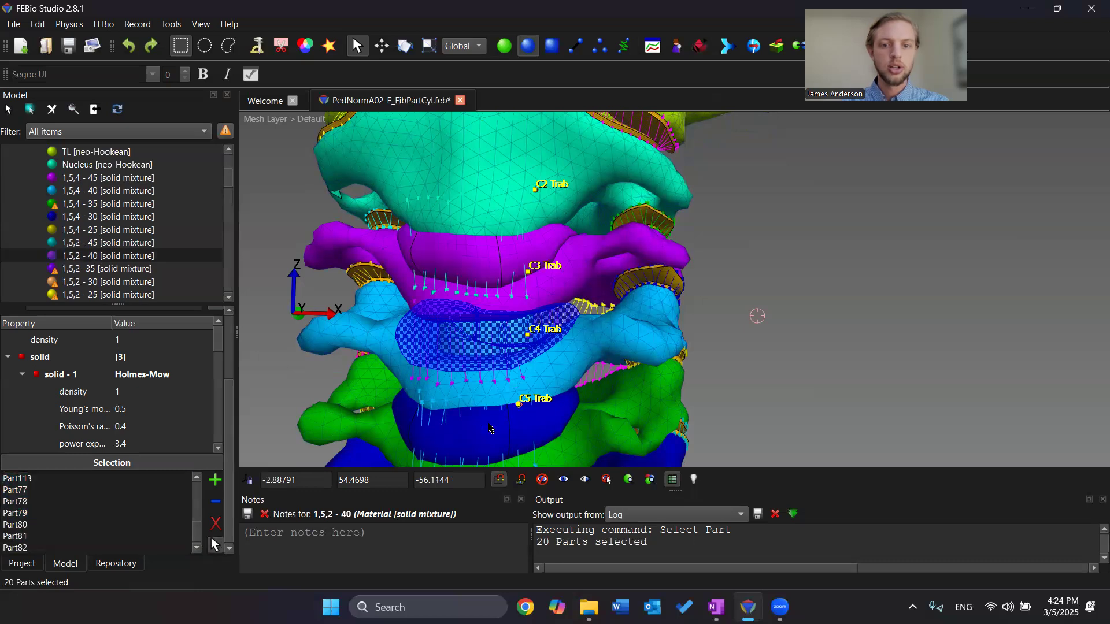
pyautogui.moveTo(519, 159); pyautogui.dragTo(523, 118, button='right')
pyautogui.moveTo(539, 231); pyautogui.dragTo(538, 129, button='right')
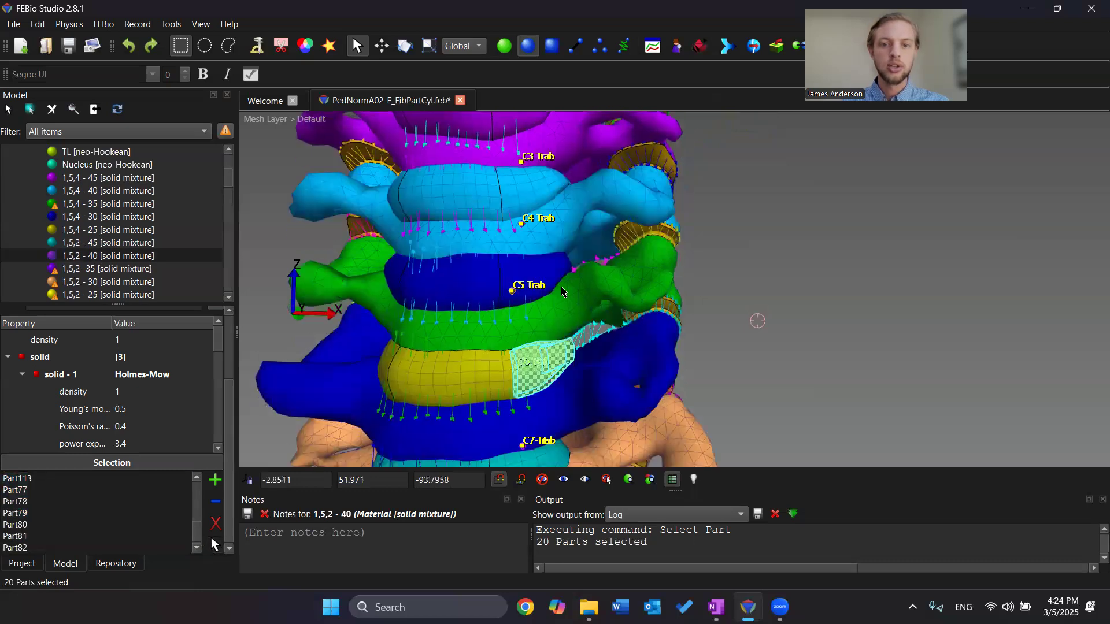
pyautogui.moveTo(564, 329); pyautogui.dragTo(593, 134, button='right')
pyautogui.moveTo(583, 321); pyautogui.dragTo(587, 247, button='right')
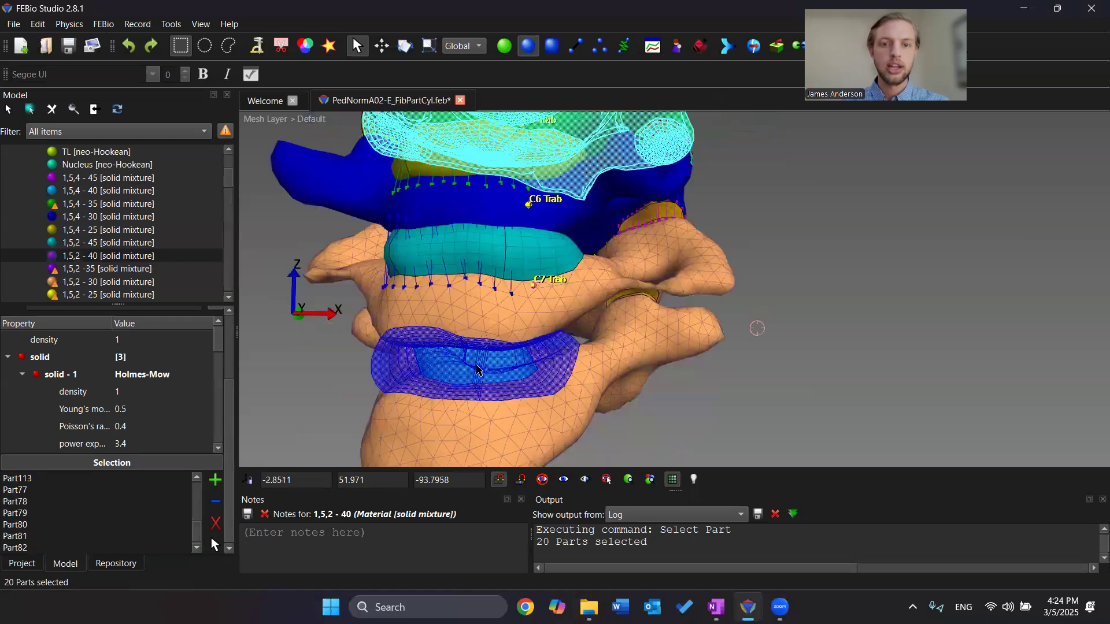
pyautogui.moveTo(505, 377); pyautogui.dragTo(507, 353, button='right')
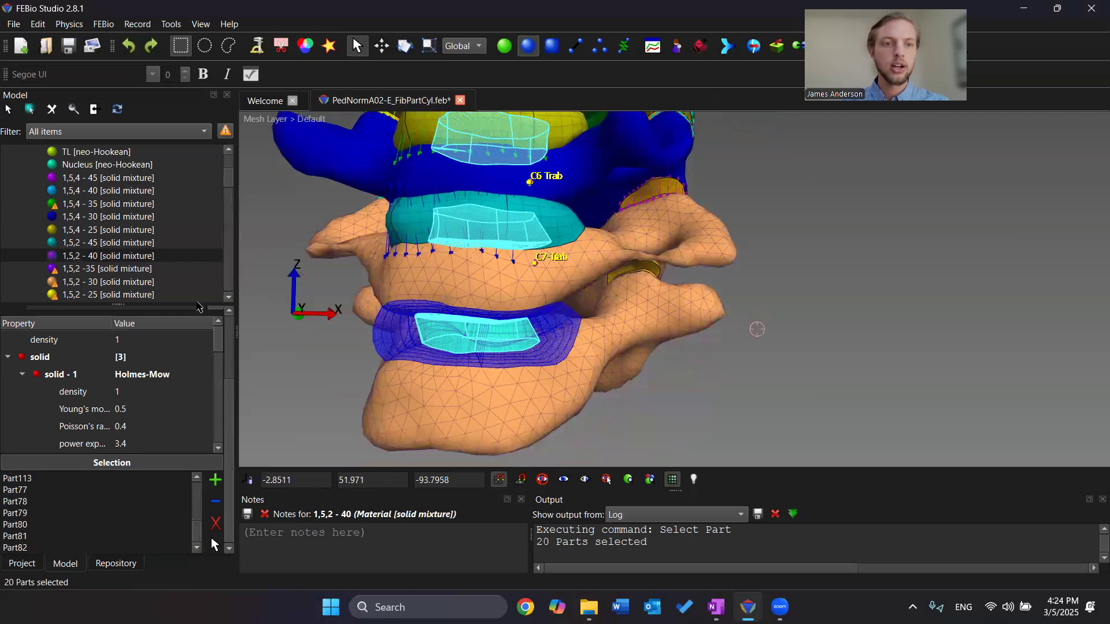
# - Highlight the range of solid mixture materials from 1,5,2 -35 to 1,4,2 - 25 and review it in the materials list
pyautogui.scroll(-2, 94, 193)
pyautogui.click(96, 194)
pyautogui.scroll(-4, 111, 220)
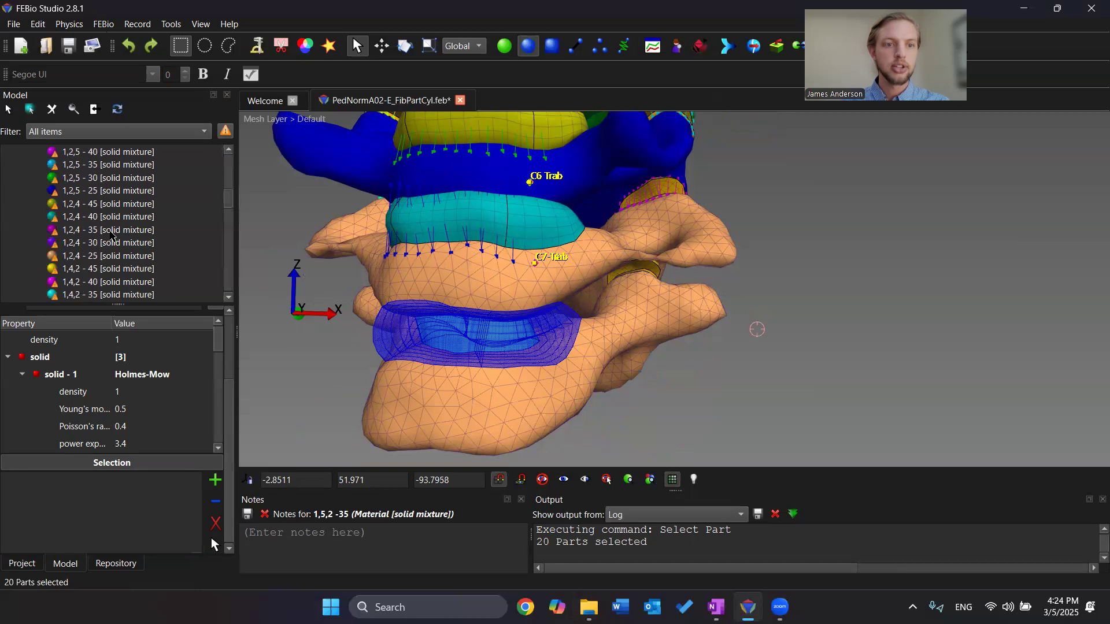
pyautogui.scroll(-1, 109, 254)
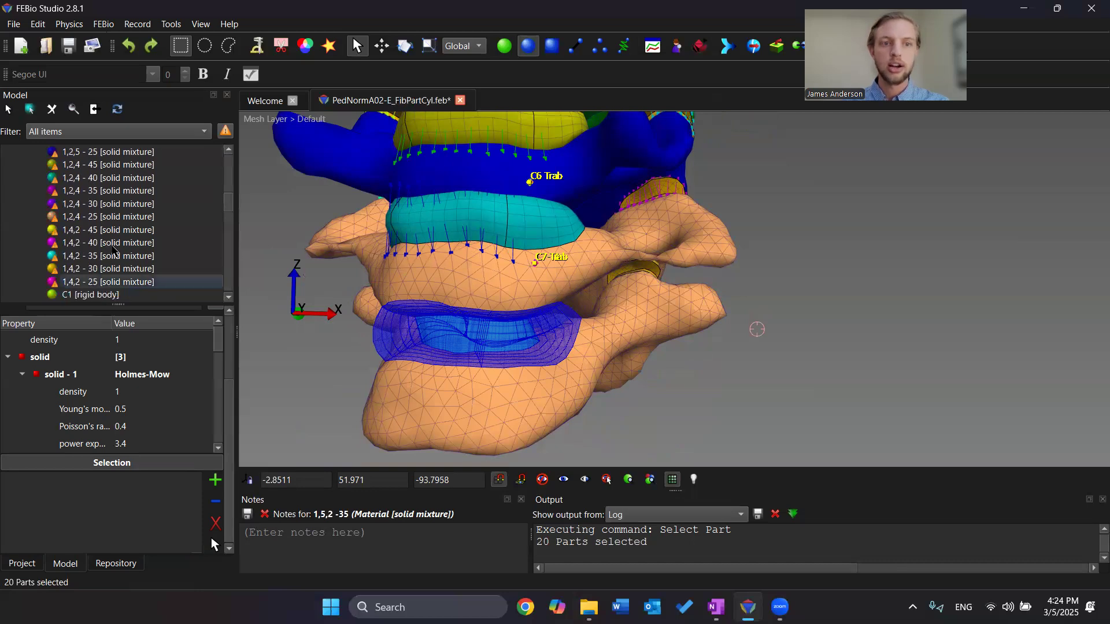
pyautogui.keyDown('shift'); pyautogui.click(109, 281); pyautogui.keyUp('shift')
pyautogui.scroll(-3, 116, 248)
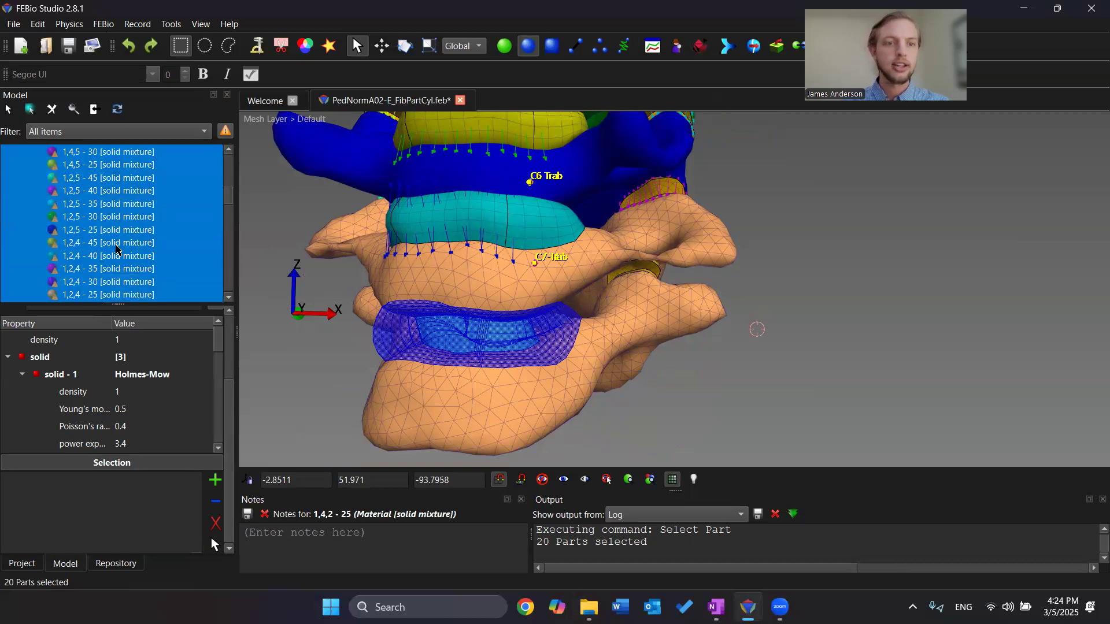
pyautogui.scroll(-3, 118, 248)
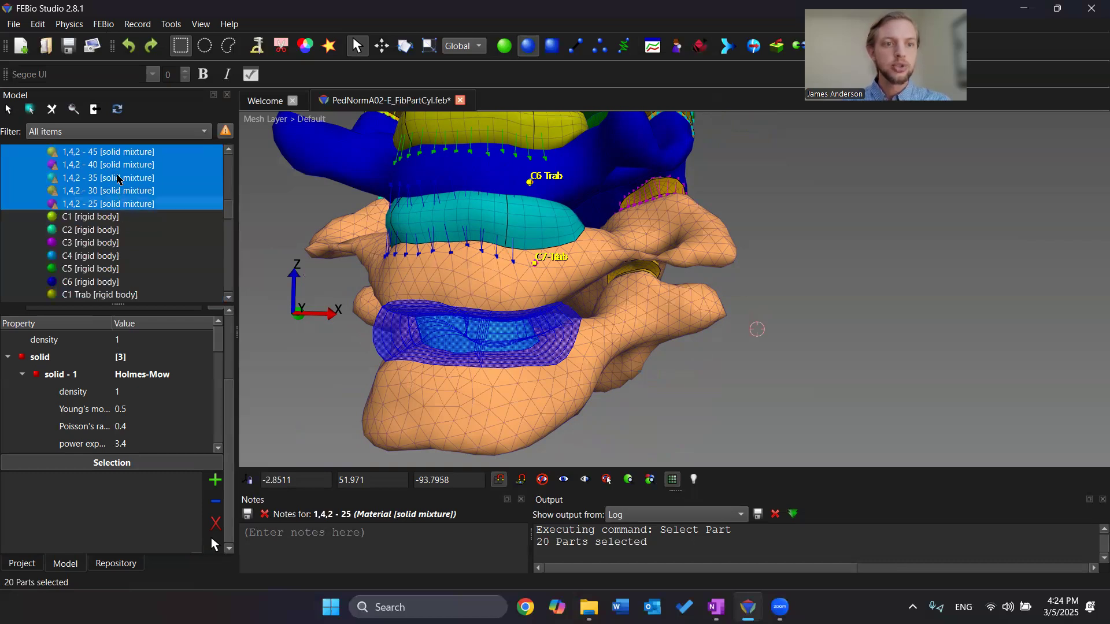
# - Select Part132 of the C1 rigid body material in the model with the whole cervical spine in view
pyautogui.scroll(-1, 117, 179)
pyautogui.click(87, 179)
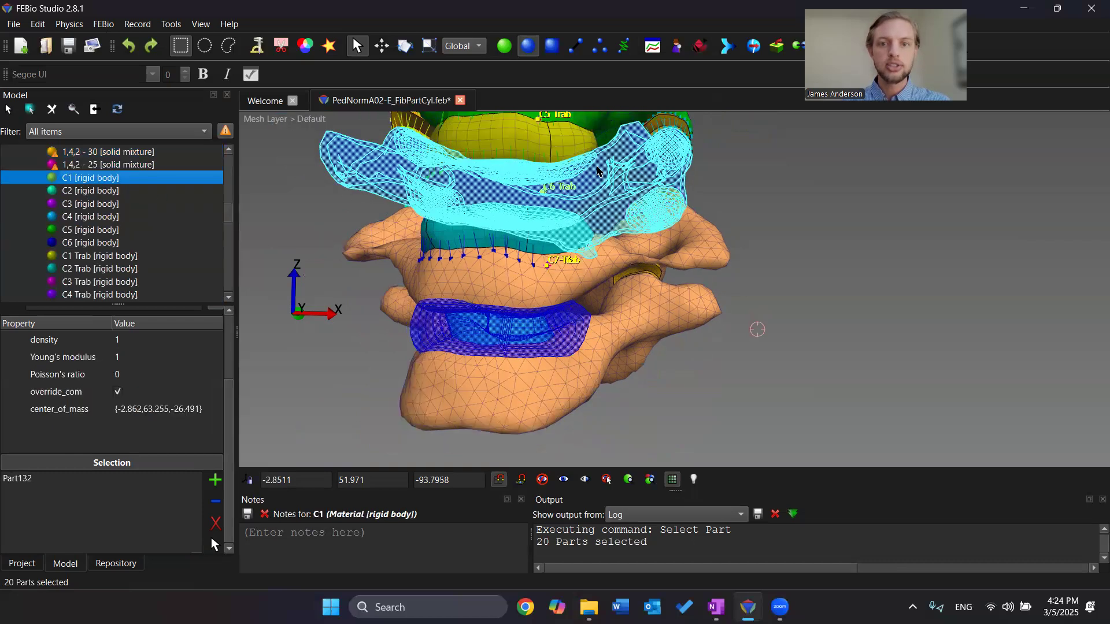
pyautogui.scroll(-5, 588, 173)
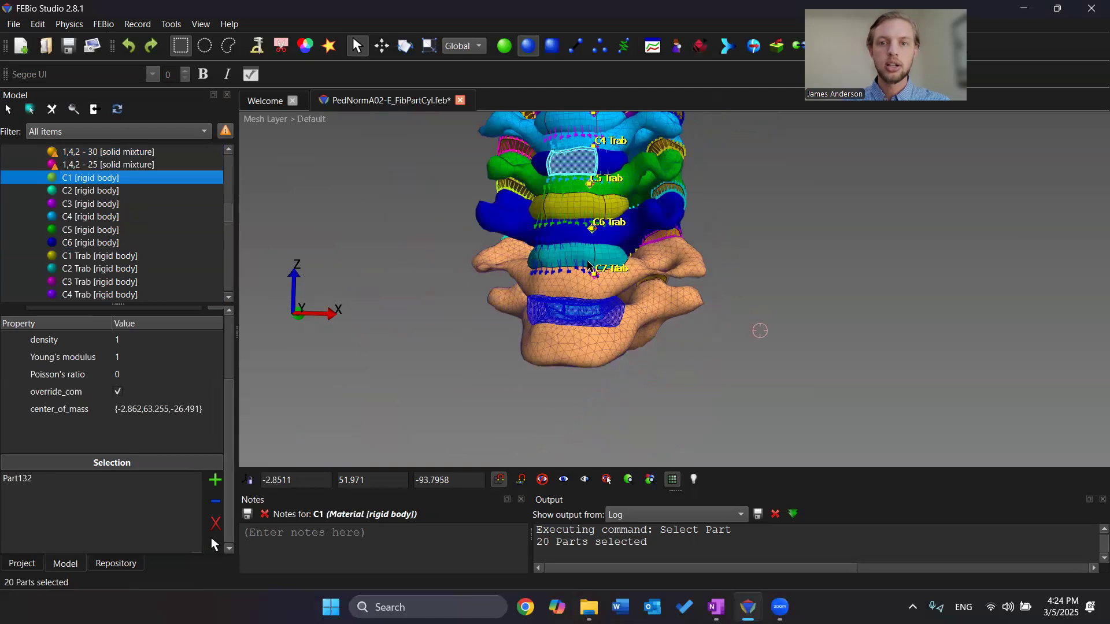
pyautogui.moveTo(596, 250); pyautogui.dragTo(602, 302, button='right')
pyautogui.scroll(-3, 588, 253)
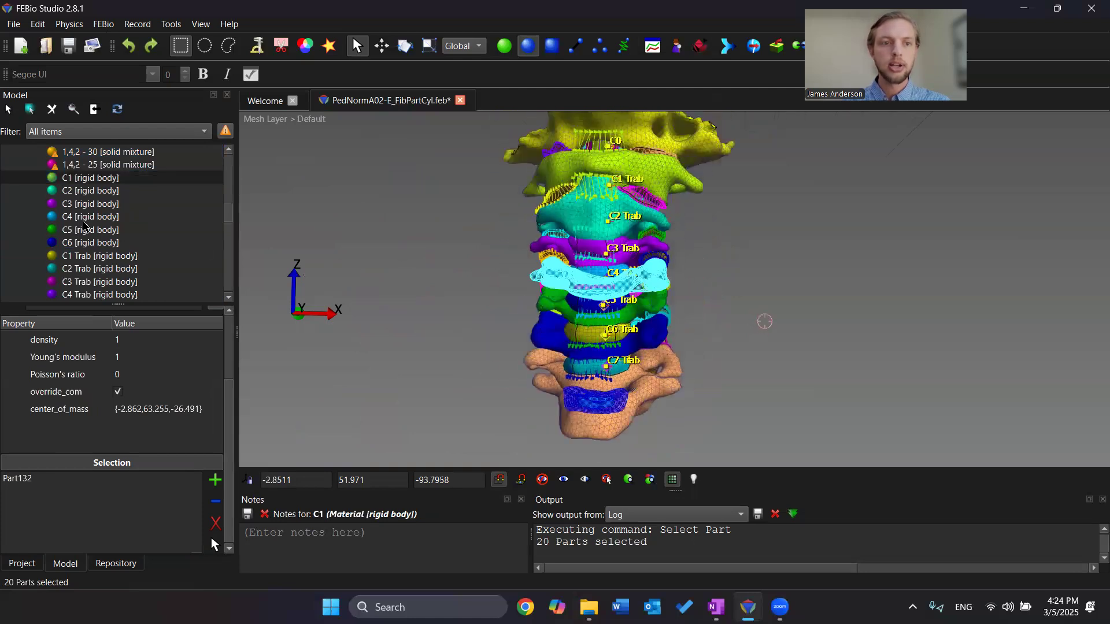
pyautogui.click(213, 543)
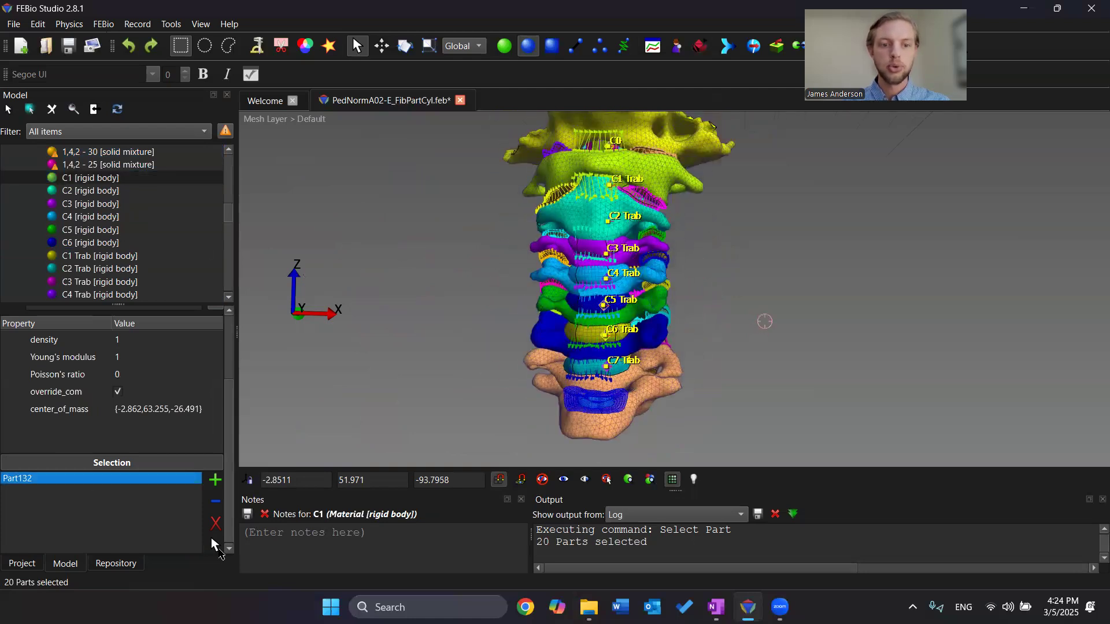
pyautogui.click(212, 544)
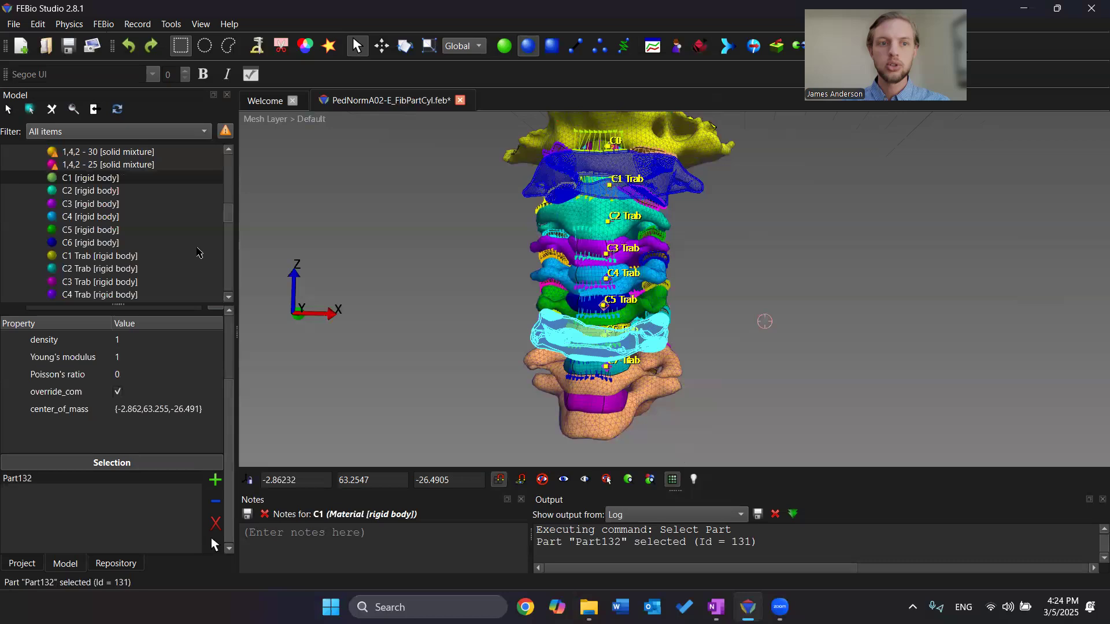
# - Select Part137 of the C6 rigid body material in the model
pyautogui.click(98, 243)
pyautogui.click(69, 480)
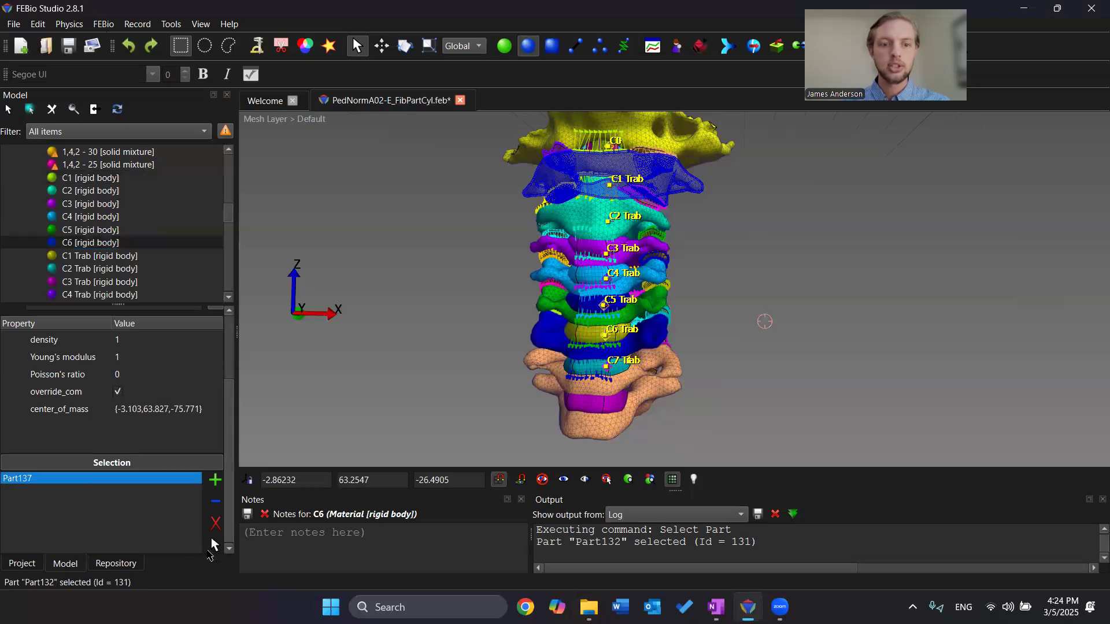
pyautogui.click(213, 544)
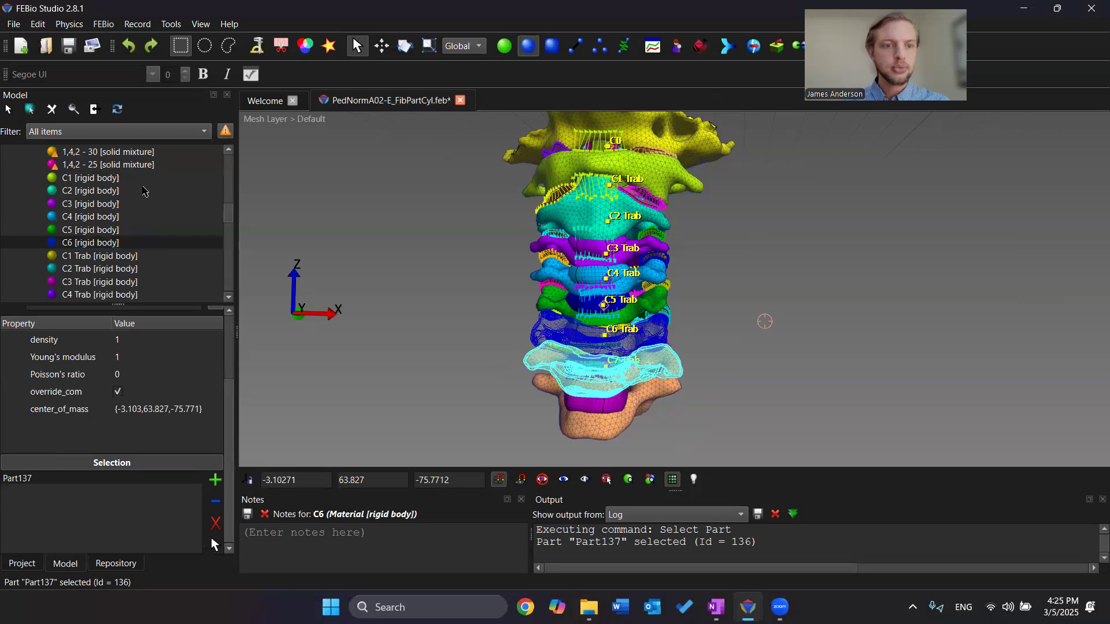
# - Reselect Part132 of the C1 rigid body and examine it up close at the upper end of the spine
pyautogui.scroll(-1, 145, 191)
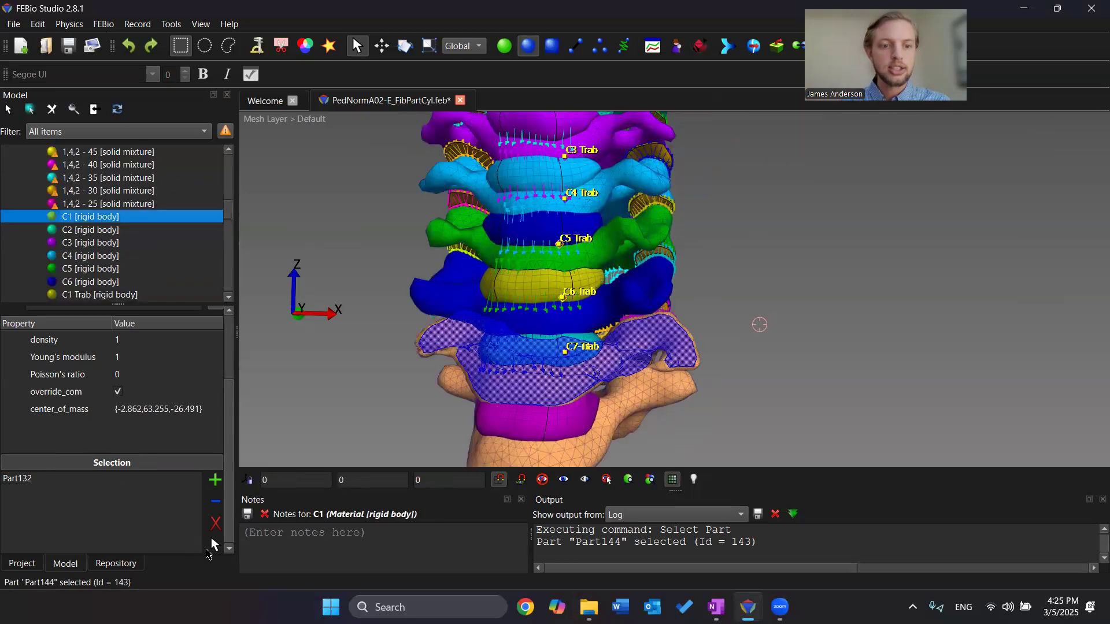
pyautogui.click(214, 545)
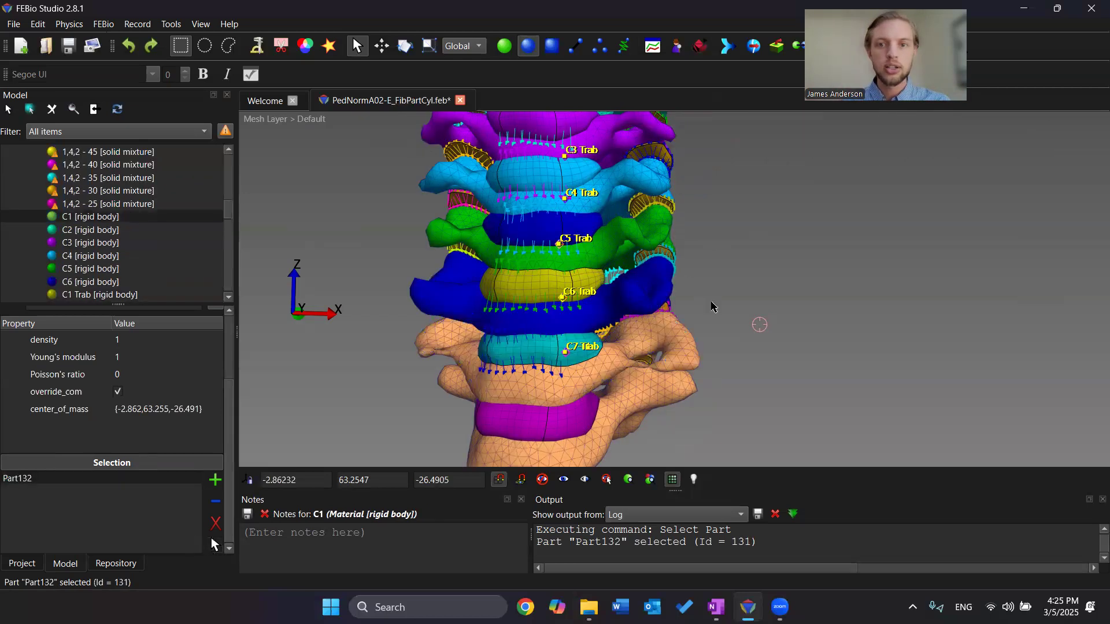
pyautogui.moveTo(711, 302); pyautogui.dragTo(691, 436, button='middle')
pyautogui.moveTo(717, 239); pyautogui.dragTo(717, 366, button='middle')
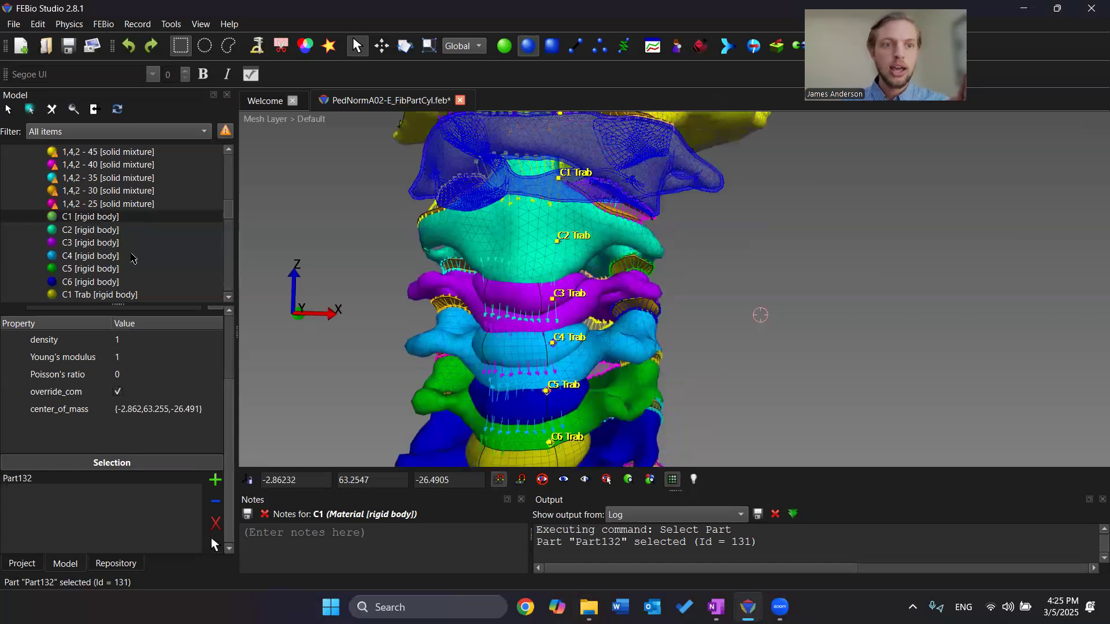
# - Select Part138 of the C1 Trab rigid body in the model and browse the other Trab rigid bodies through C7 Trab
pyautogui.scroll(-1, 133, 259)
pyautogui.click(133, 259)
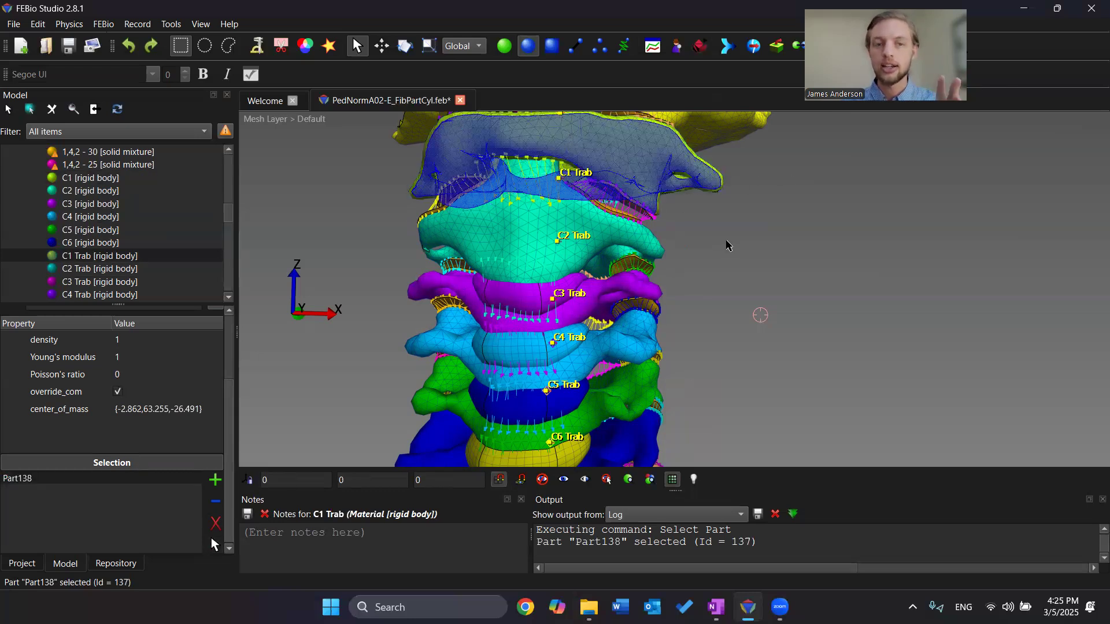
pyautogui.scroll(-2, 129, 218)
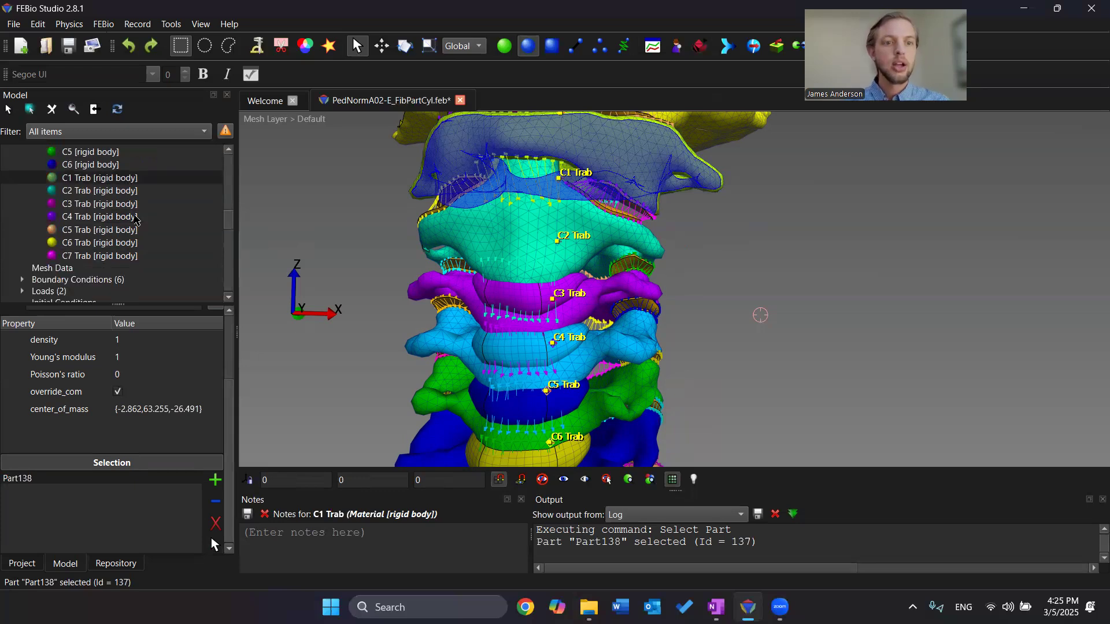
pyautogui.scroll(3, 136, 217)
pyautogui.scroll(-3, 136, 217)
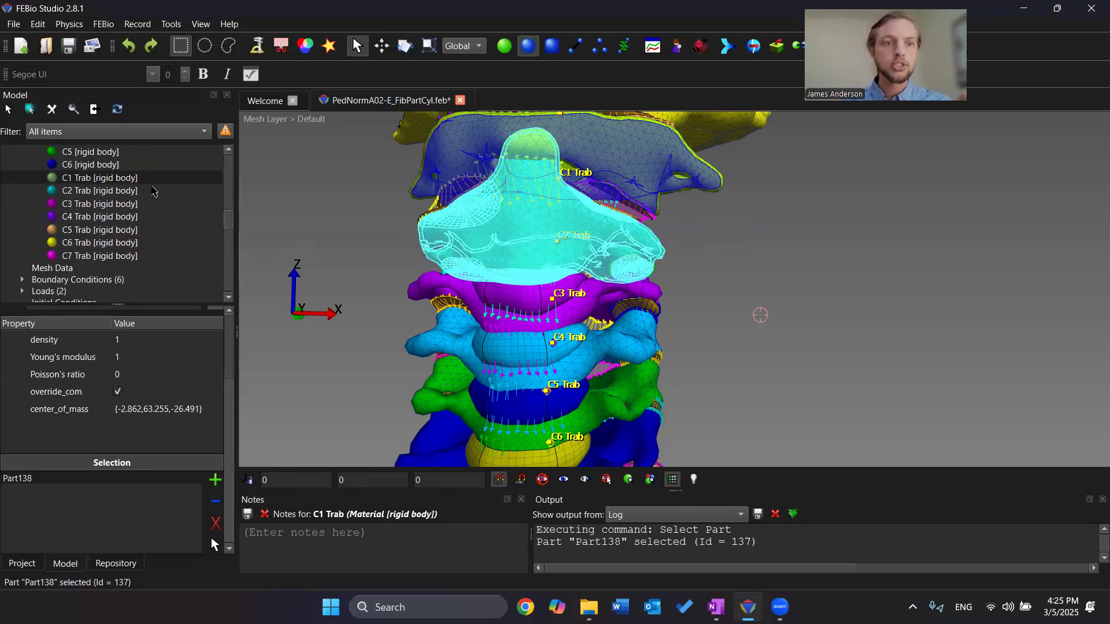
# - Select Part8 of the Nucleus neo-Hookean material and examine it in the discs between C2 and C7
pyautogui.scroll(3, 149, 202)
pyautogui.scroll(5, 149, 209)
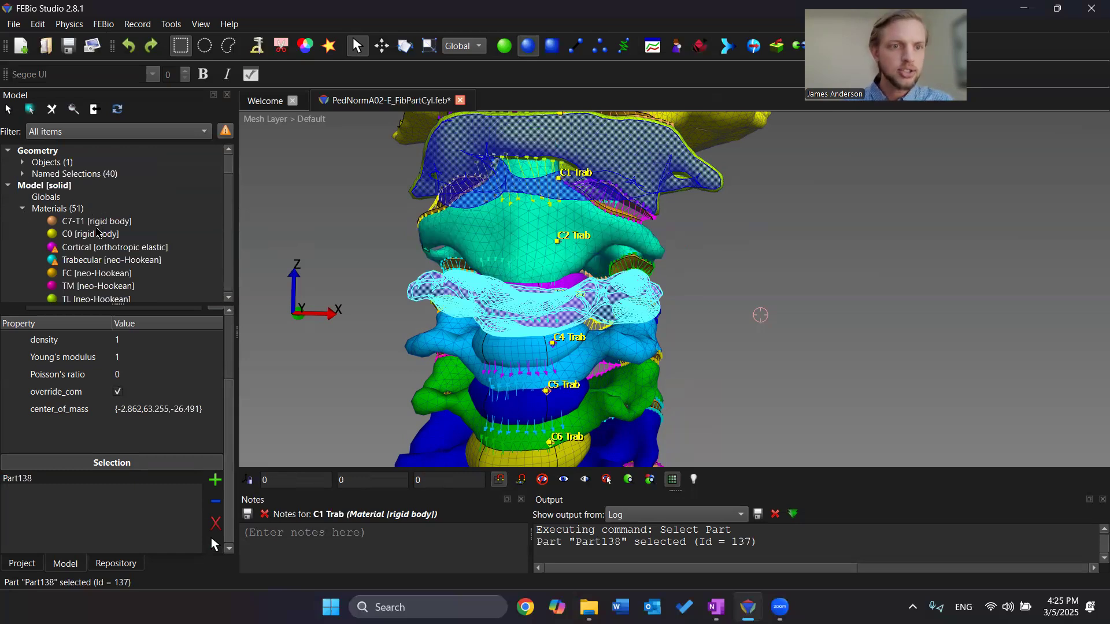
pyautogui.scroll(-2, 144, 231)
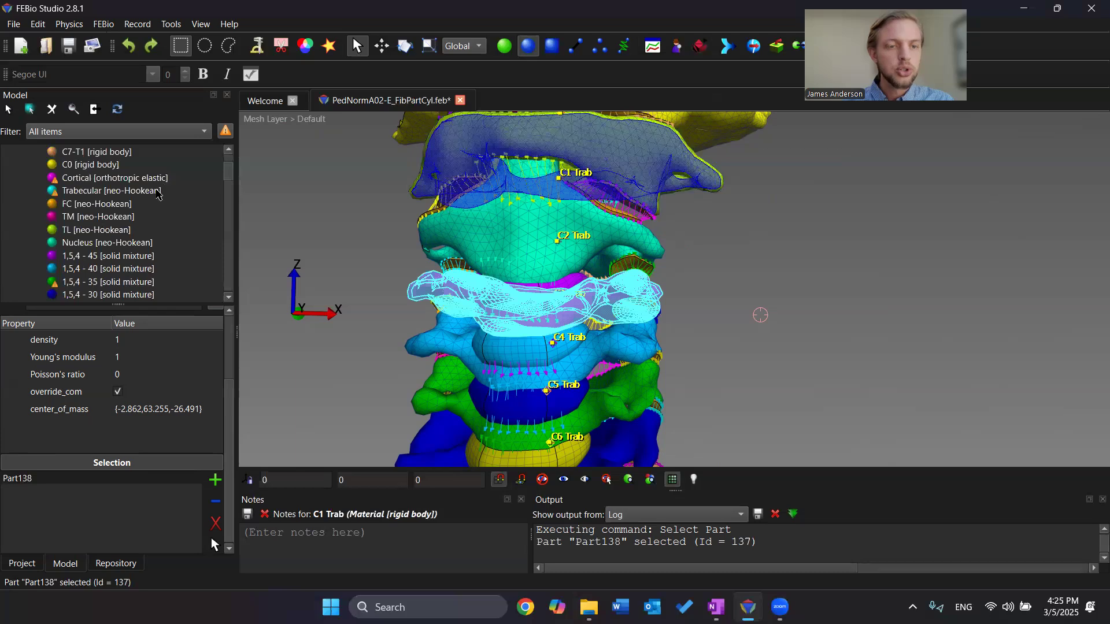
pyautogui.scroll(-1, 158, 195)
pyautogui.click(119, 205)
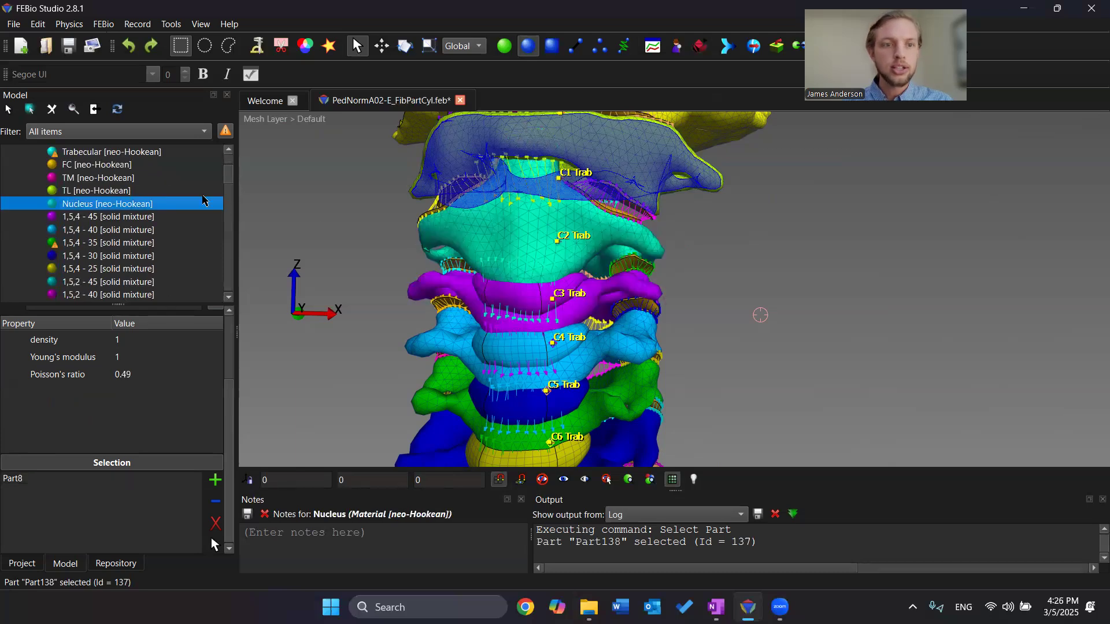
pyautogui.click(213, 542)
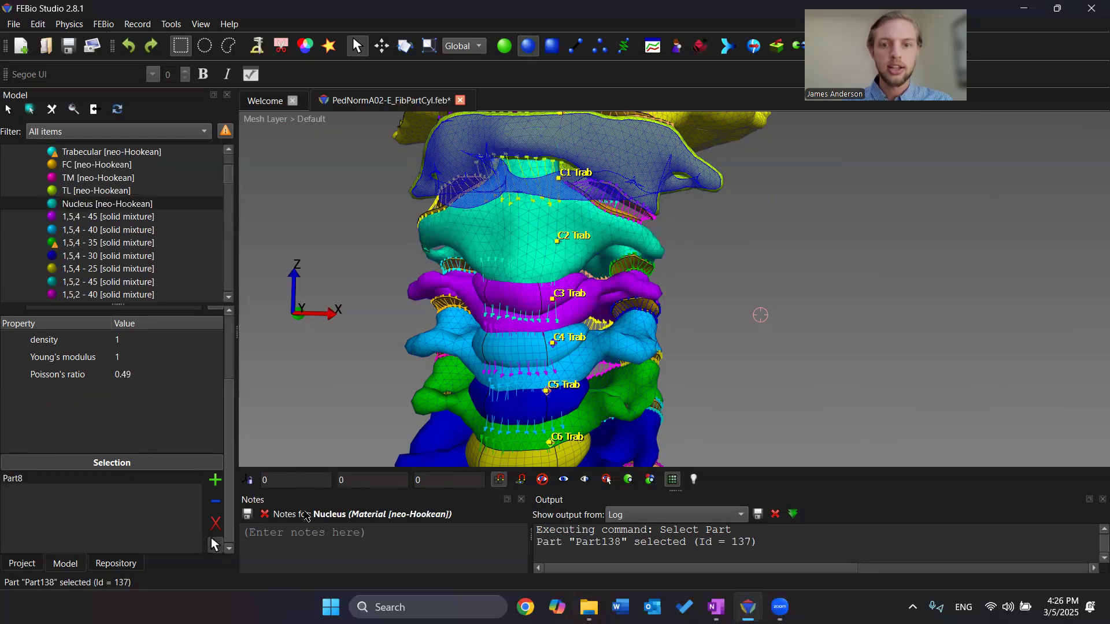
pyautogui.moveTo(730, 203); pyautogui.dragTo(724, 177, button='right')
pyautogui.moveTo(589, 311); pyautogui.dragTo(598, 279, button='right')
pyautogui.scroll(2, 598, 282)
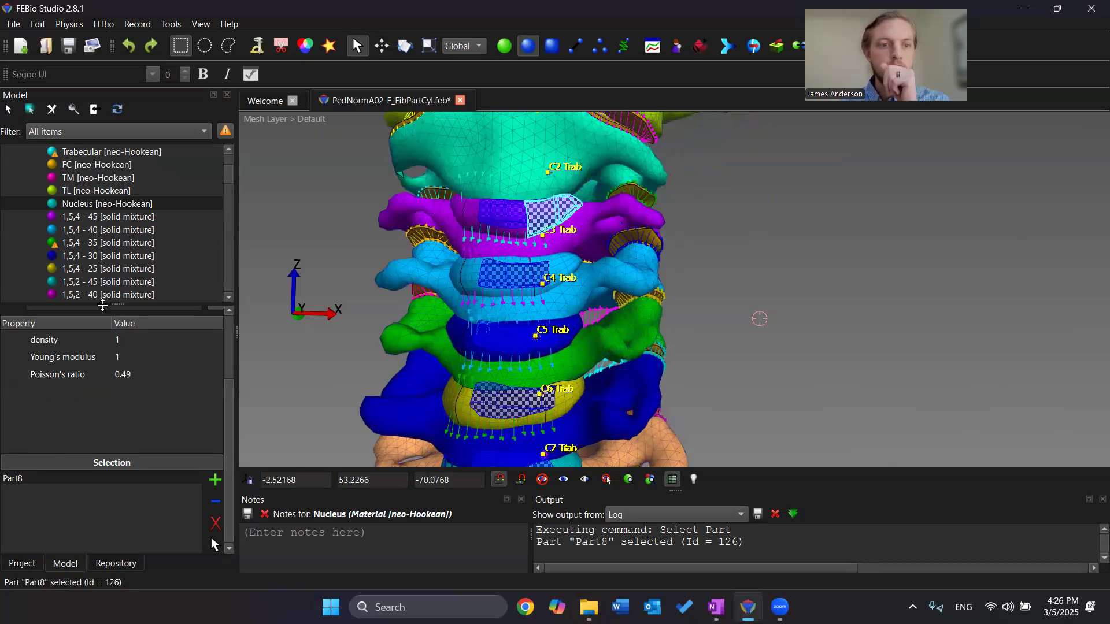
# - Inspect the Nucleus material's Poisson's ratio and the properties and assigned parts of the 1,5,4 - 45 solid mixture
pyautogui.scroll(2, 149, 364)
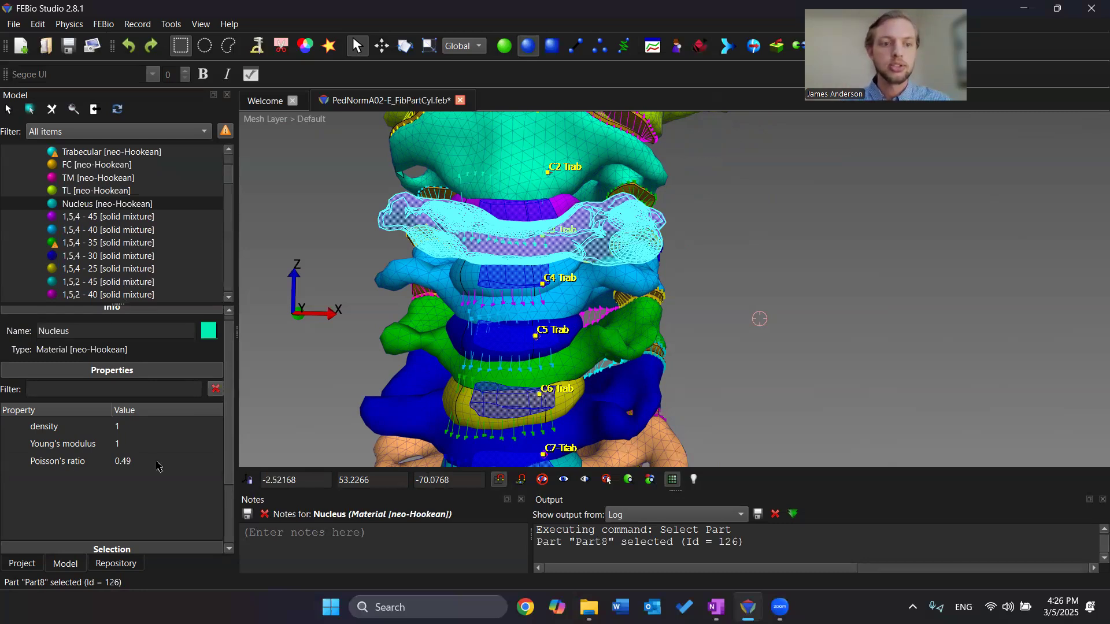
pyautogui.click(83, 468)
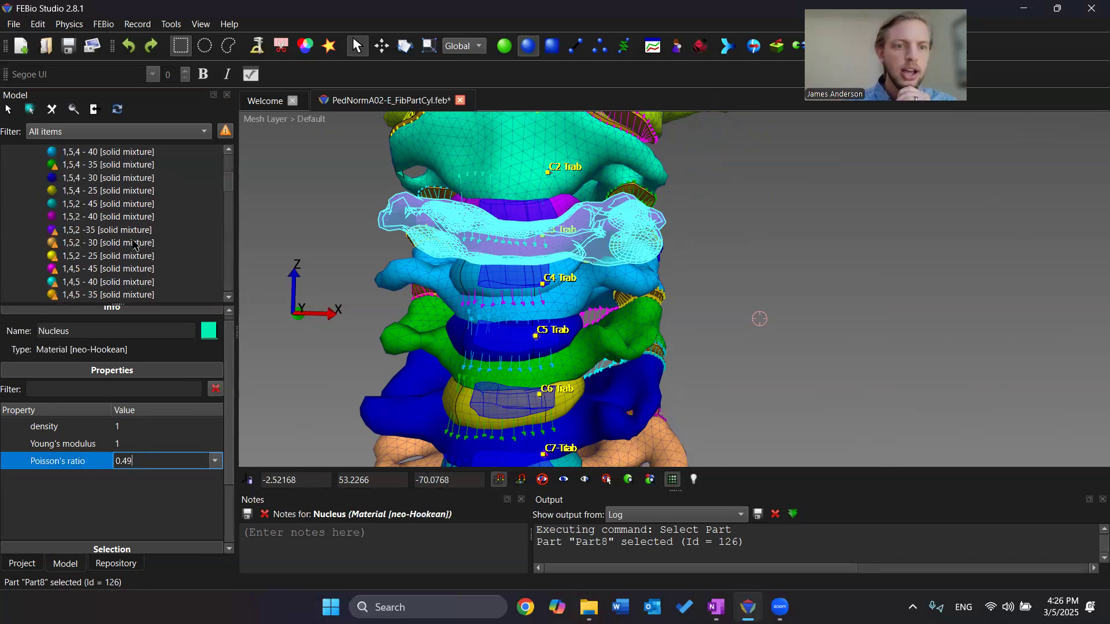
pyautogui.click(132, 216)
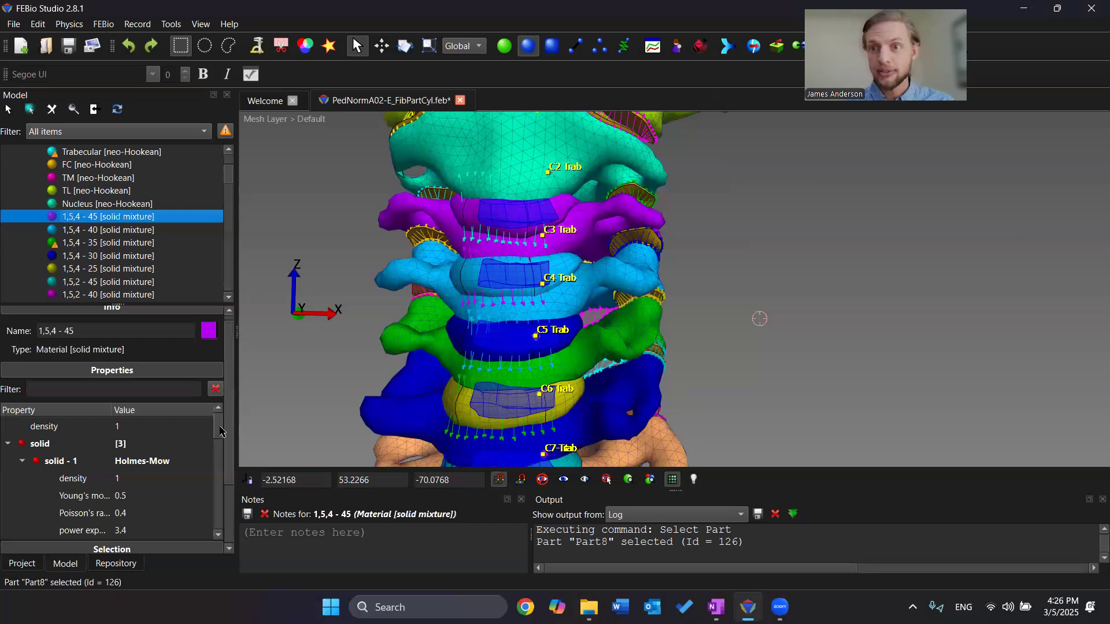
pyautogui.scroll(-5, 233, 461)
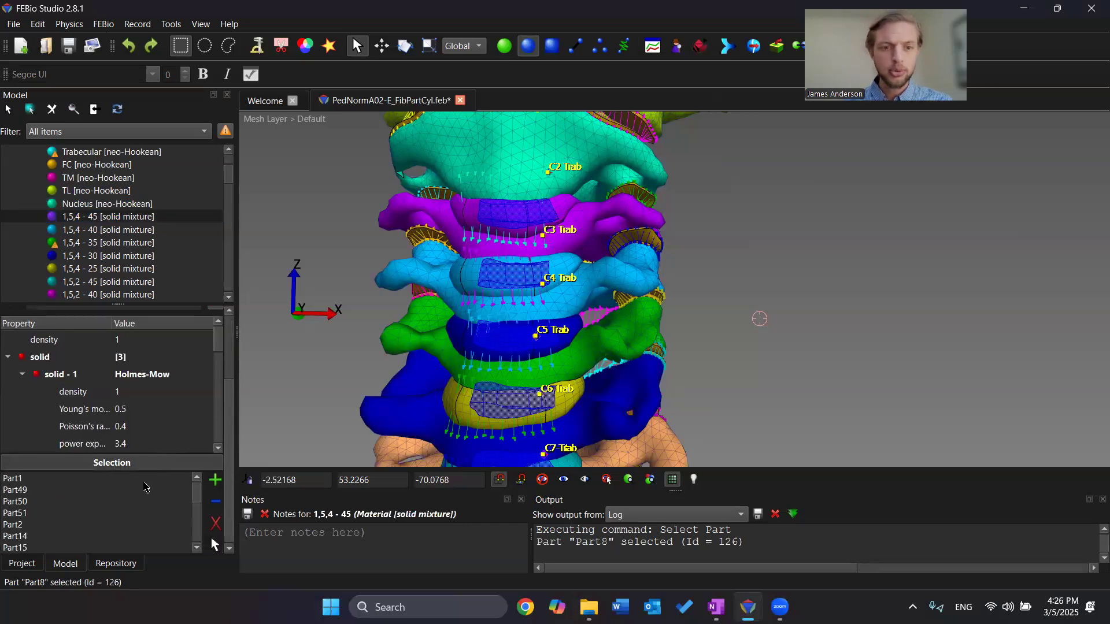
# - Select all parts assigned to the 1,5,4 - 45 material and examine them in the disc between C2 and C3
pyautogui.scroll(5, 231, 466)
pyautogui.scroll(-5, 229, 471)
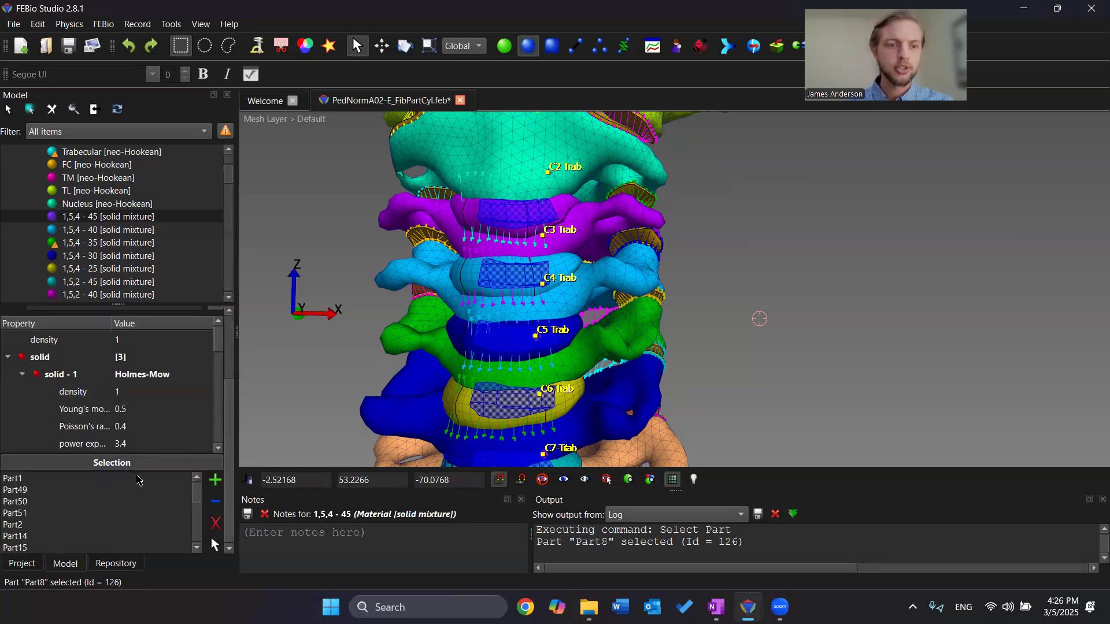
pyautogui.scroll(-5, 142, 485)
pyautogui.scroll(-1, 125, 545)
pyautogui.keyDown('shift'); pyautogui.click(123, 549); pyautogui.keyUp('shift')
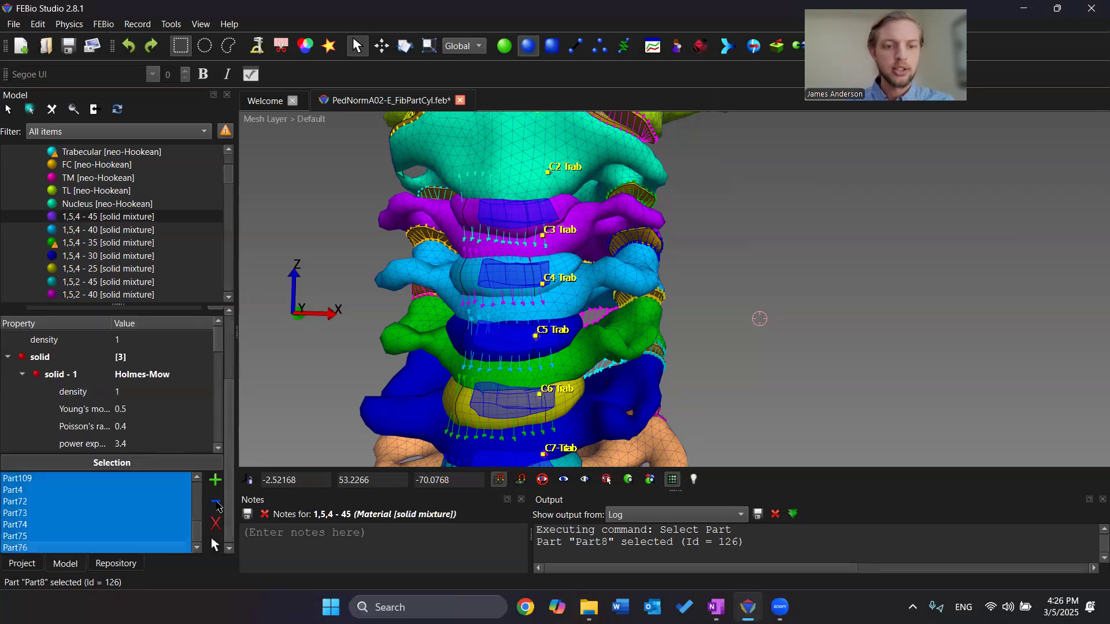
pyautogui.click(215, 544)
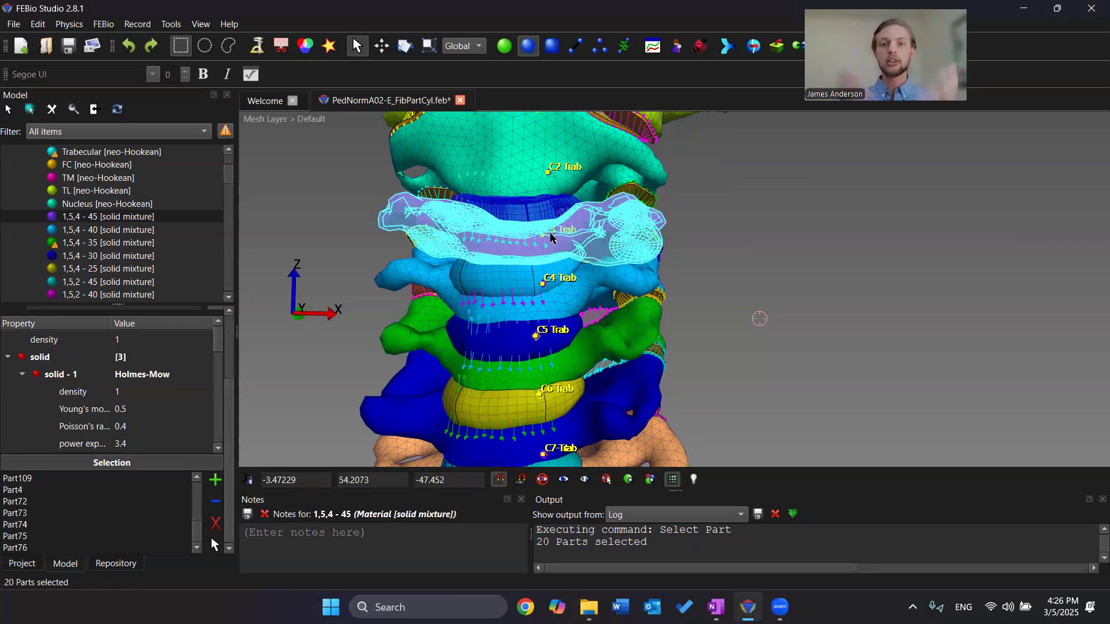
pyautogui.moveTo(732, 217); pyautogui.dragTo(743, 301, button='right')
pyautogui.scroll(3, 593, 341)
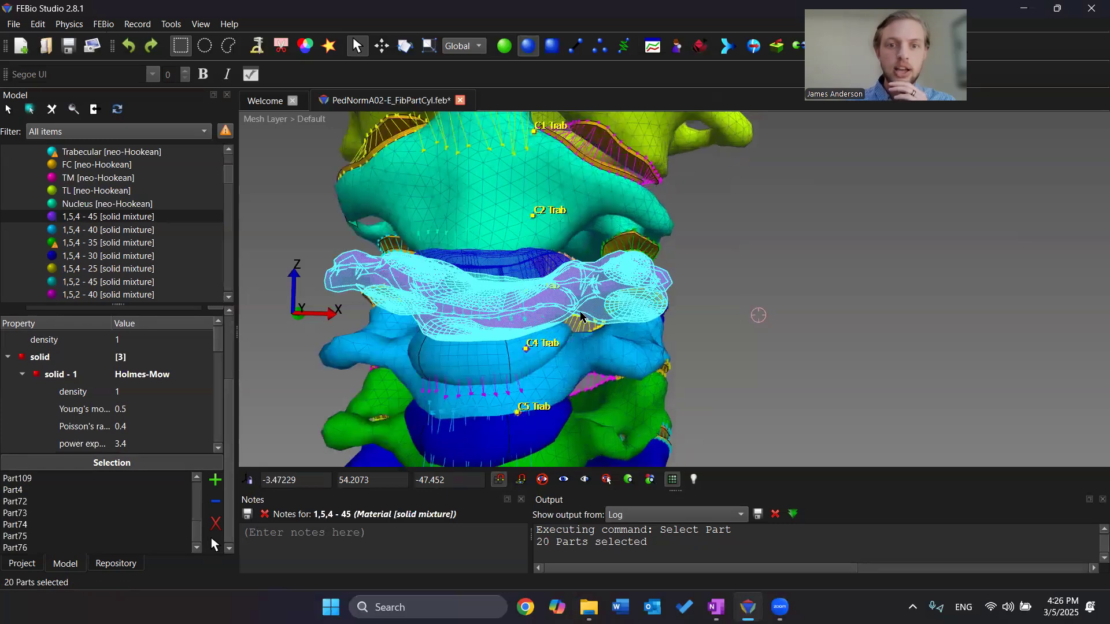
pyautogui.scroll(2, 559, 299)
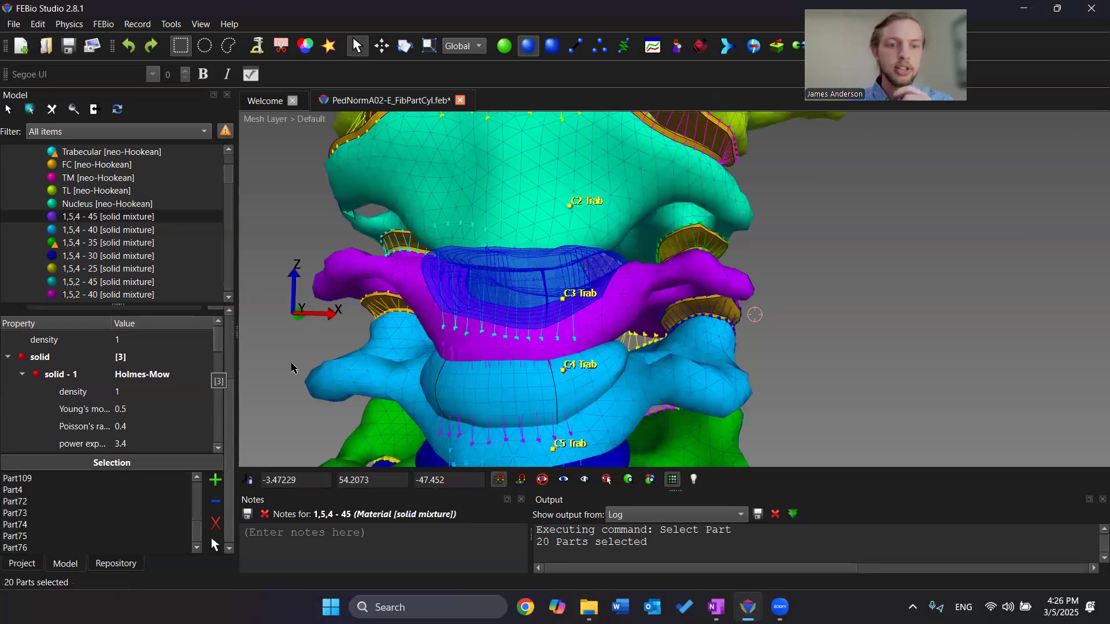
# - Inspect the Holmes-Mow properties of the first solid in the 1,5,4 - 45 mixture
pyautogui.scroll(3, 215, 411)
pyautogui.scroll(-2, 232, 416)
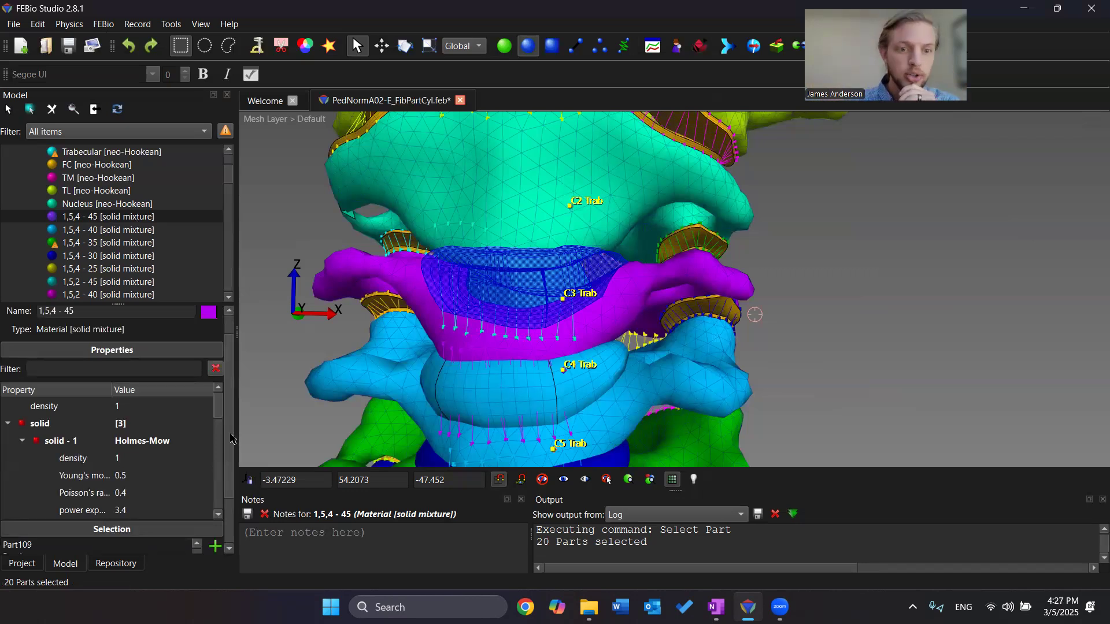
pyautogui.scroll(-1, 235, 445)
pyautogui.scroll(-1, 234, 445)
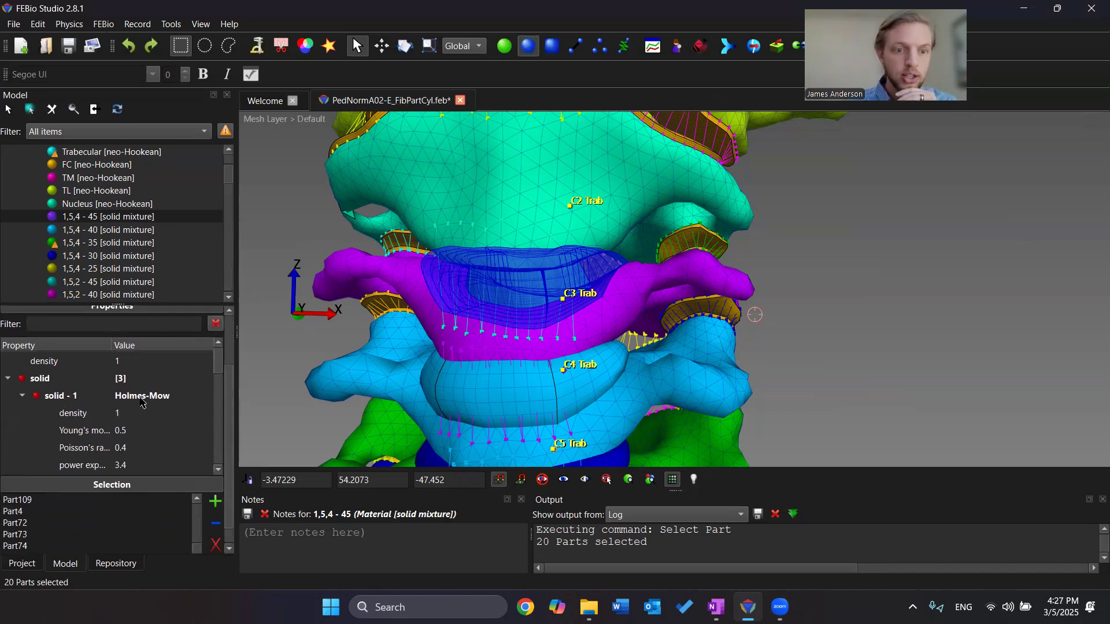
pyautogui.click(162, 398)
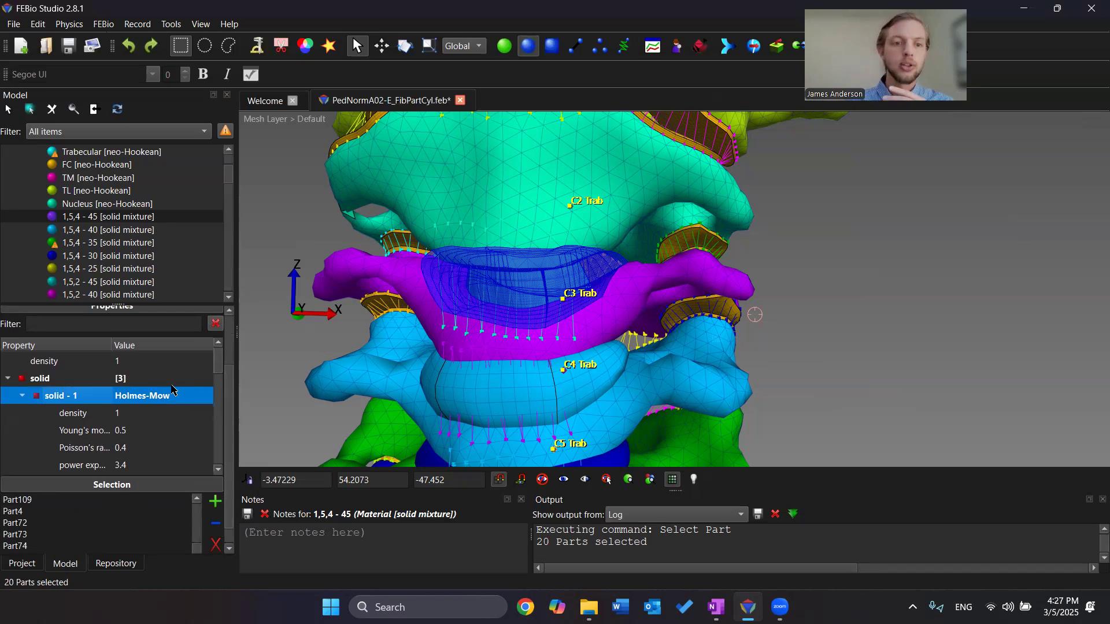
pyautogui.scroll(-1, 218, 374)
pyautogui.scroll(1, 218, 374)
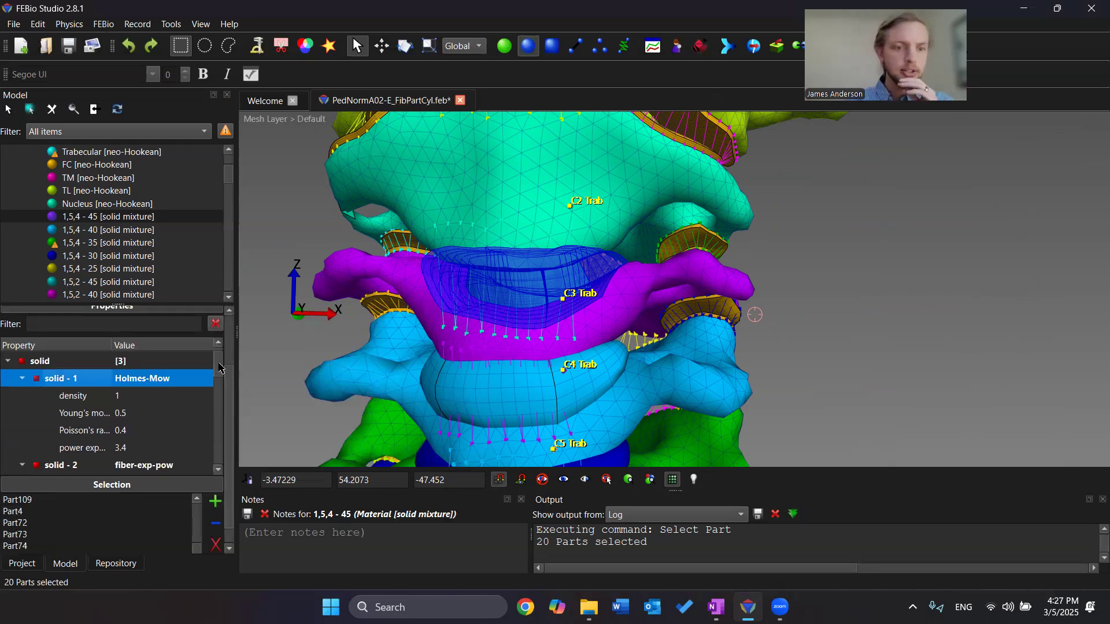
# - Inspect the fiber-exp-pow parameters and fiber angles of the second solid in the mixture
pyautogui.scroll(-1, 220, 370)
pyautogui.moveTo(218, 365); pyautogui.dragTo(219, 377)
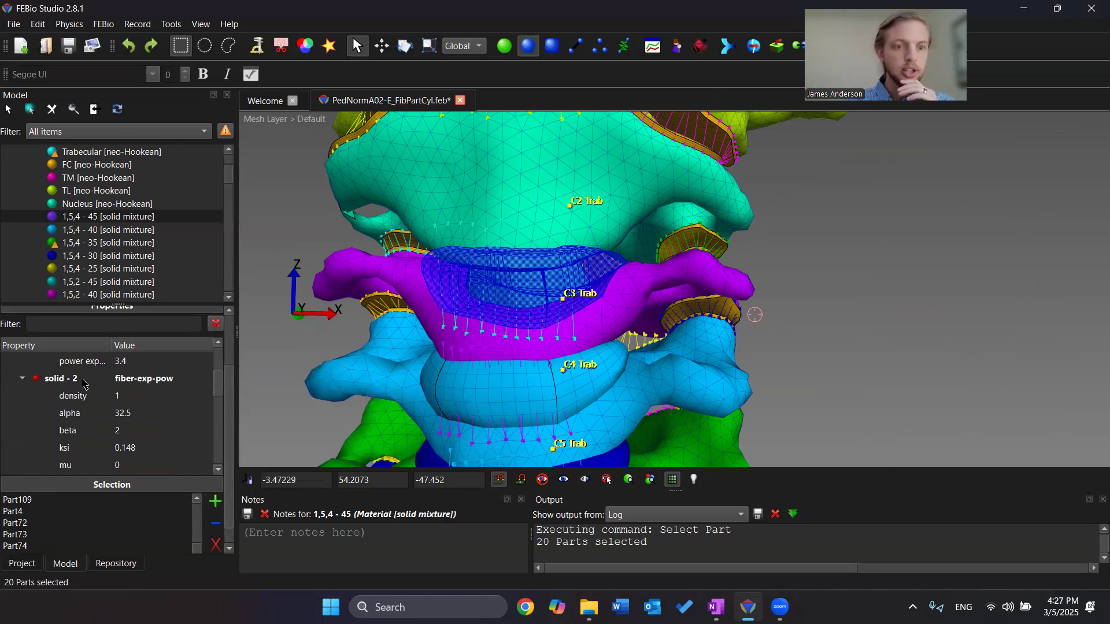
pyautogui.click(85, 383)
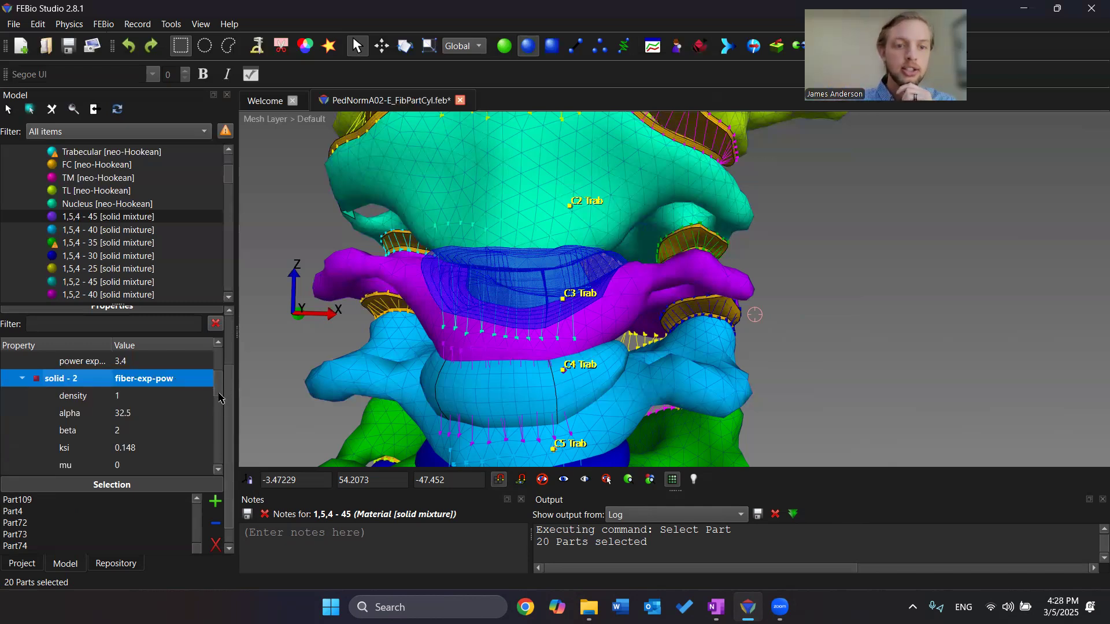
pyautogui.moveTo(220, 386); pyautogui.dragTo(221, 410)
pyautogui.scroll(-2, 161, 405)
# - Inspect the third solid's fiber-exp-pow parameters and its fiber angles theta and phi
pyautogui.click(161, 399)
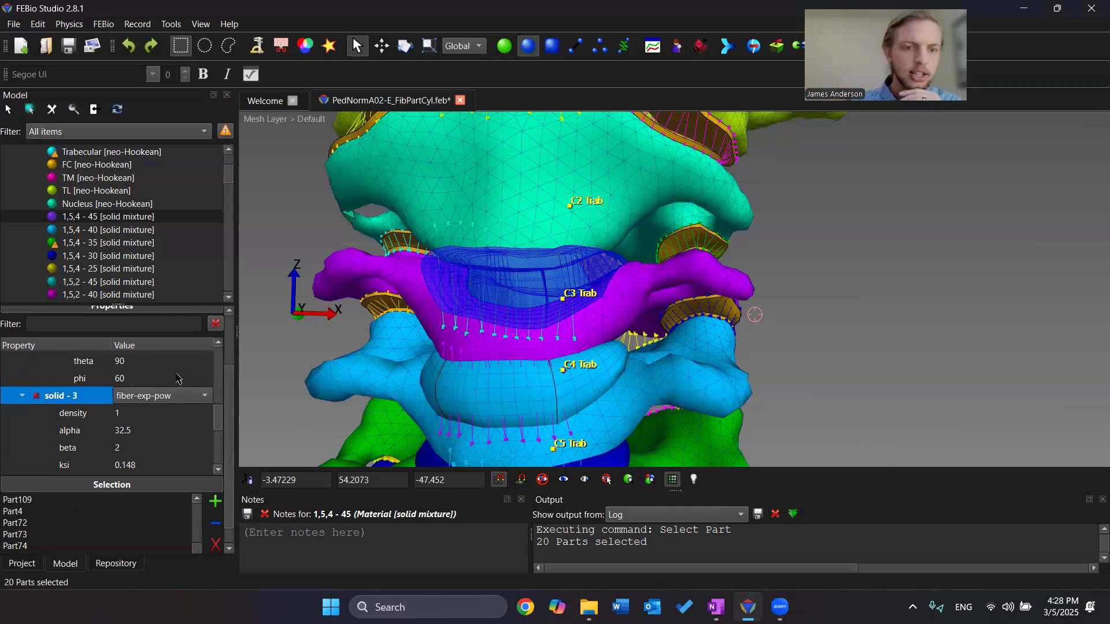
pyautogui.click(216, 422)
pyautogui.moveTo(218, 420); pyautogui.dragTo(224, 454)
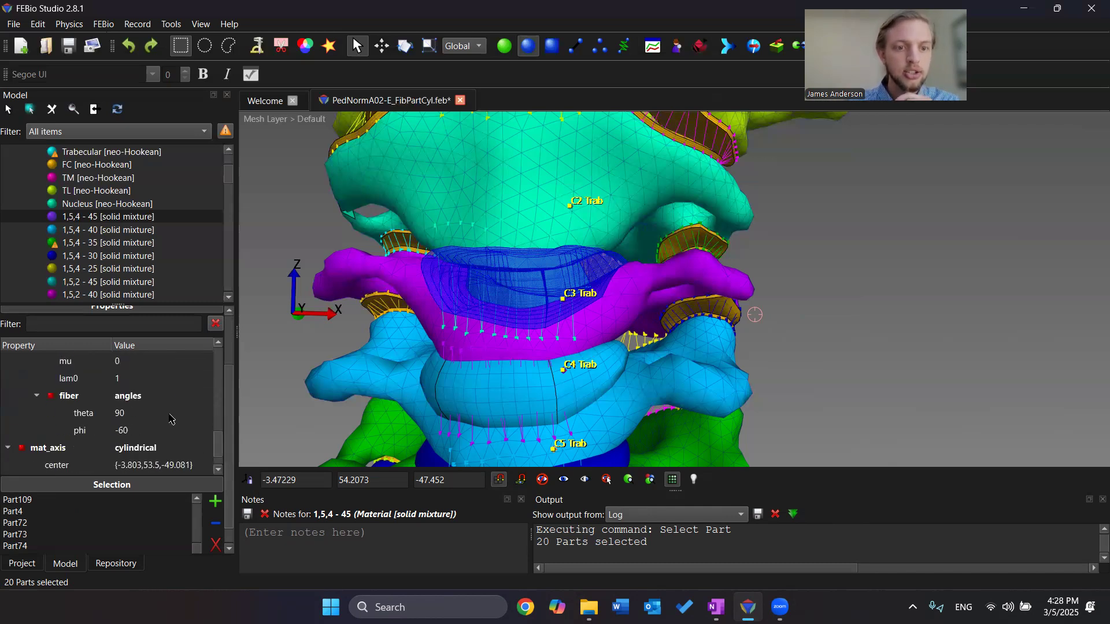
pyautogui.click(171, 413)
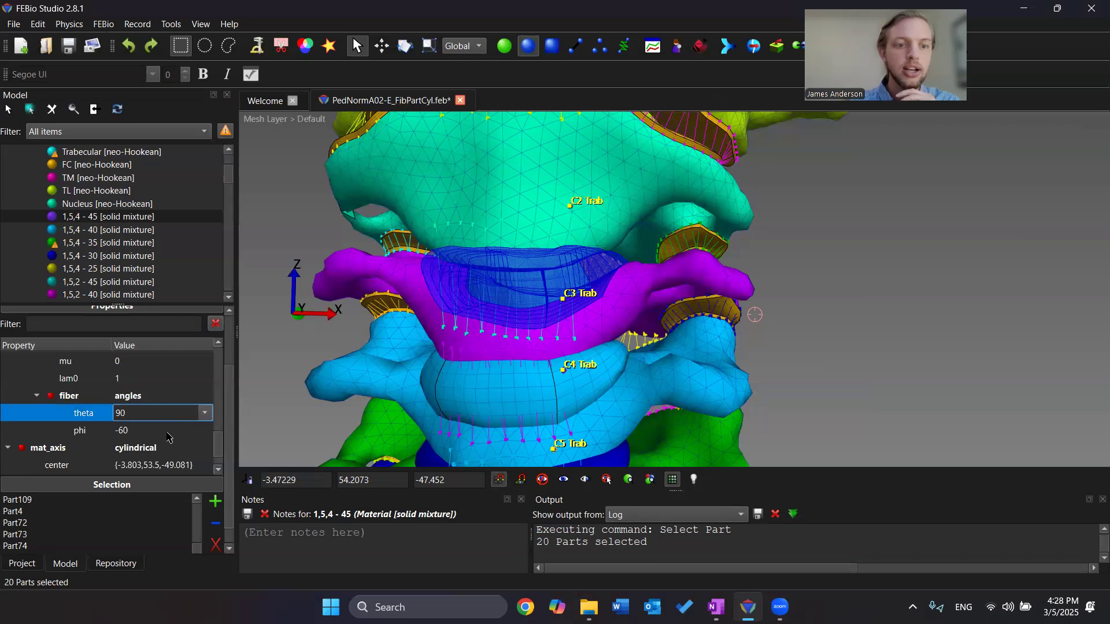
pyautogui.click(170, 432)
# - Inspect the mixture's cylindrical material axis, including its center and axis values
pyautogui.moveTo(217, 445); pyautogui.dragTo(219, 453)
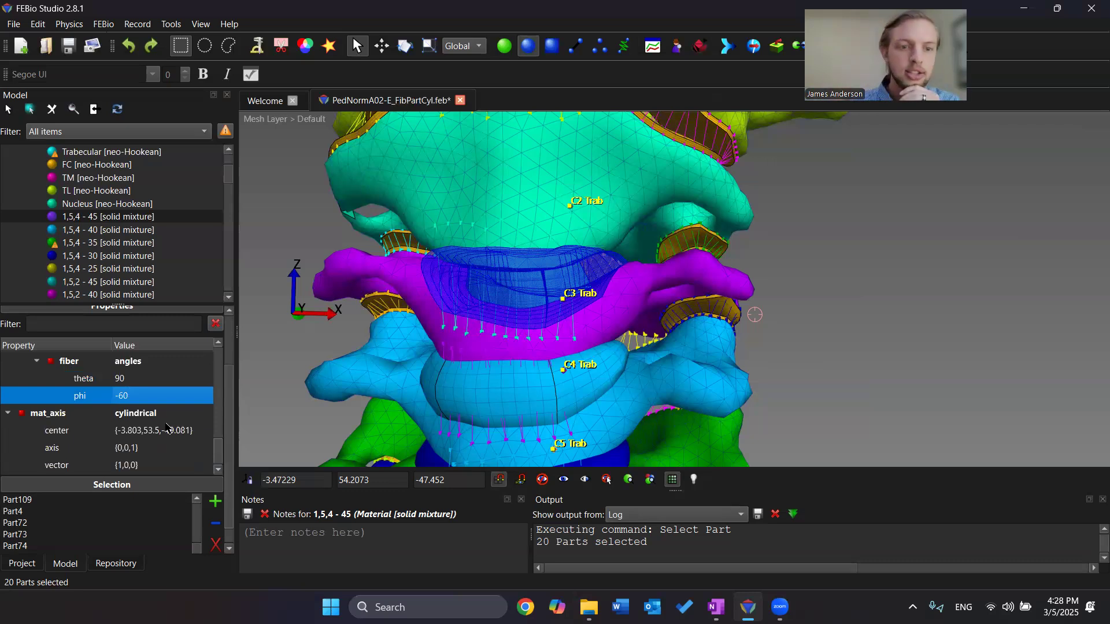
pyautogui.click(150, 414)
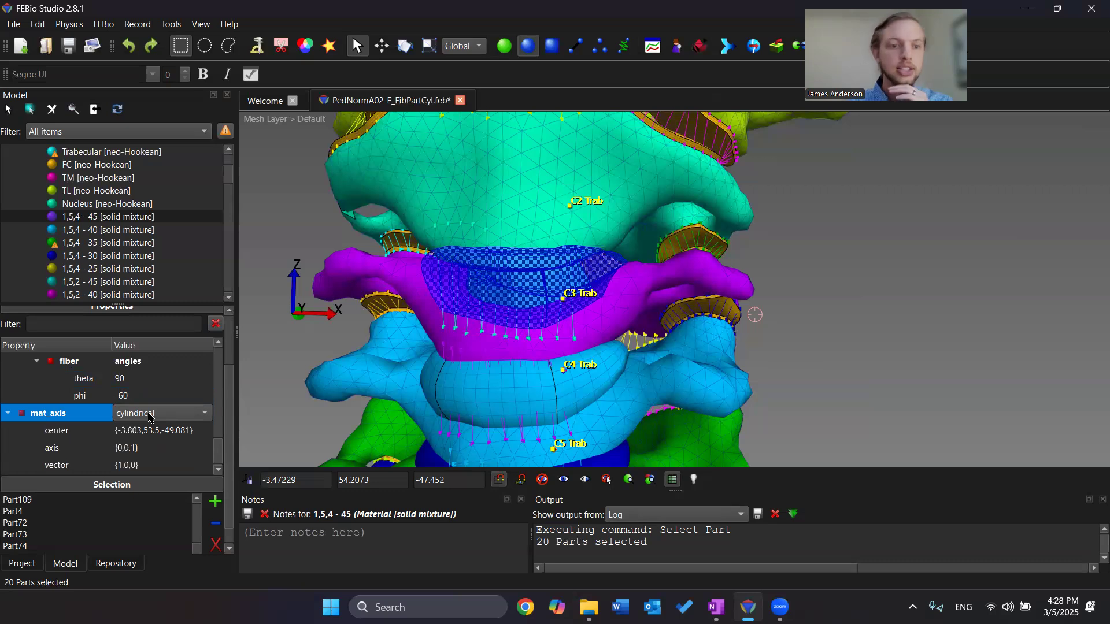
pyautogui.click(166, 431)
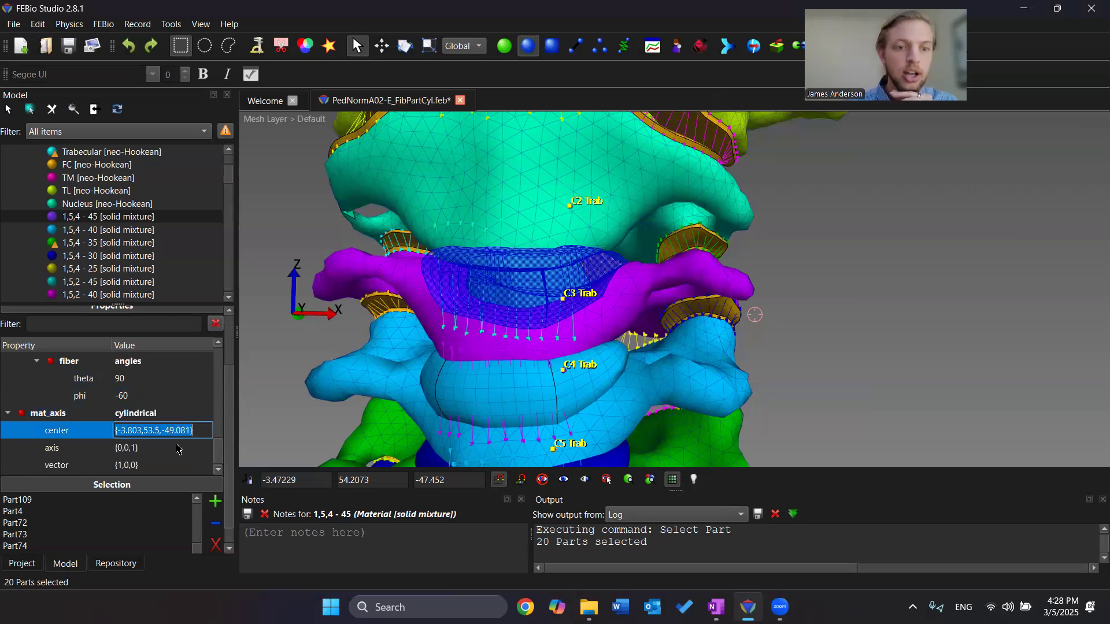
pyautogui.click(189, 449)
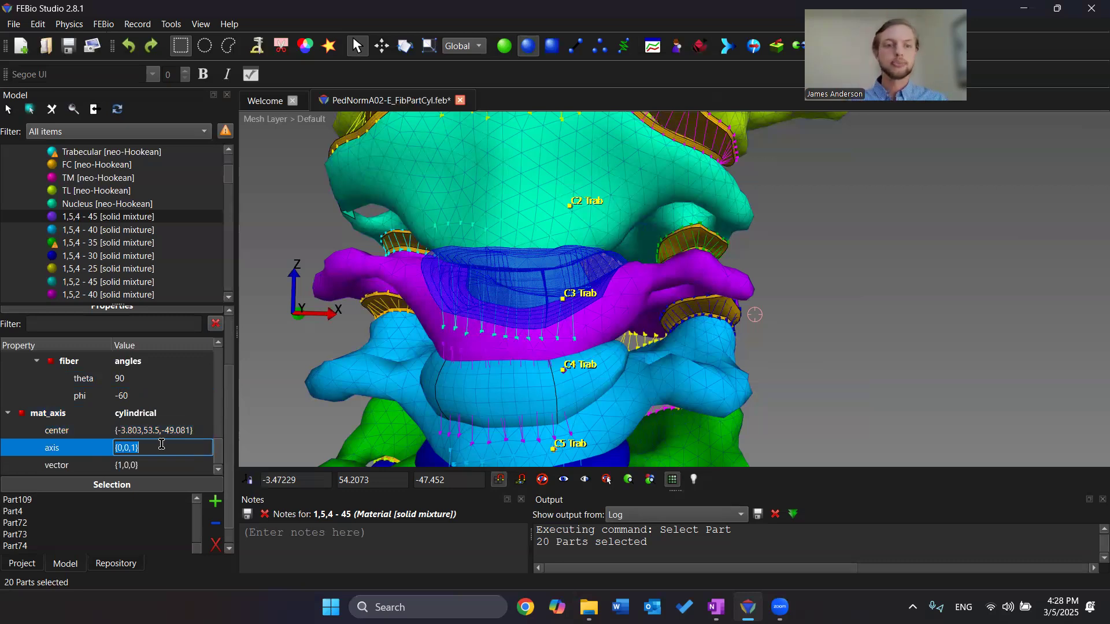
pyautogui.click(220, 456)
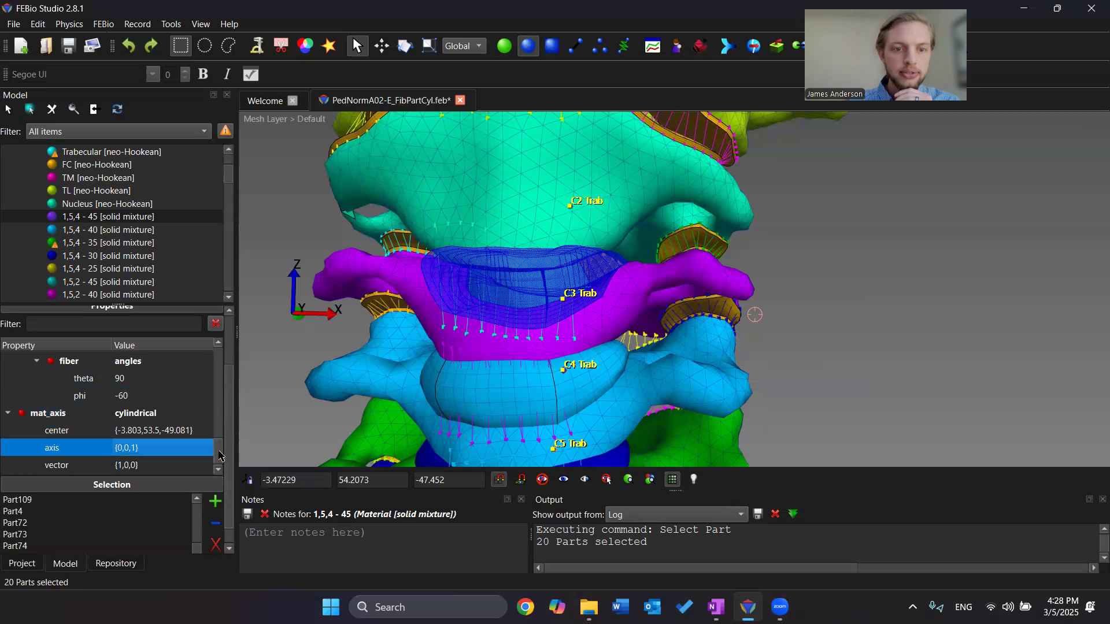
# - Show the material fibers with the Fiber Viz tool and bring the disc near C4 into close view
pyautogui.click(202, 25)
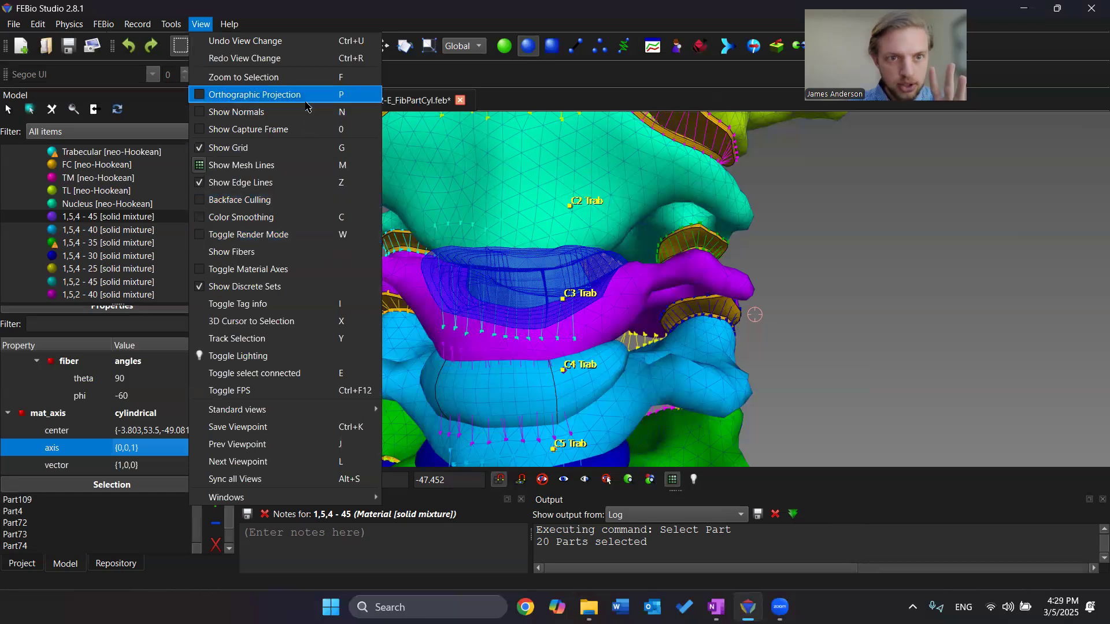
pyautogui.click(299, 253)
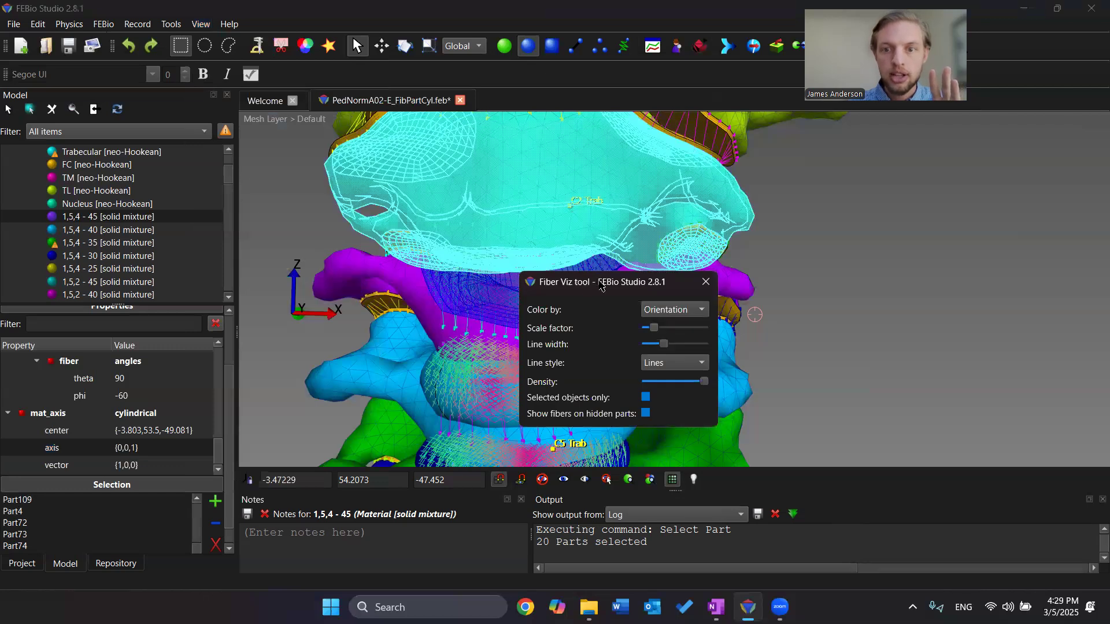
pyautogui.moveTo(601, 287); pyautogui.dragTo(904, 200)
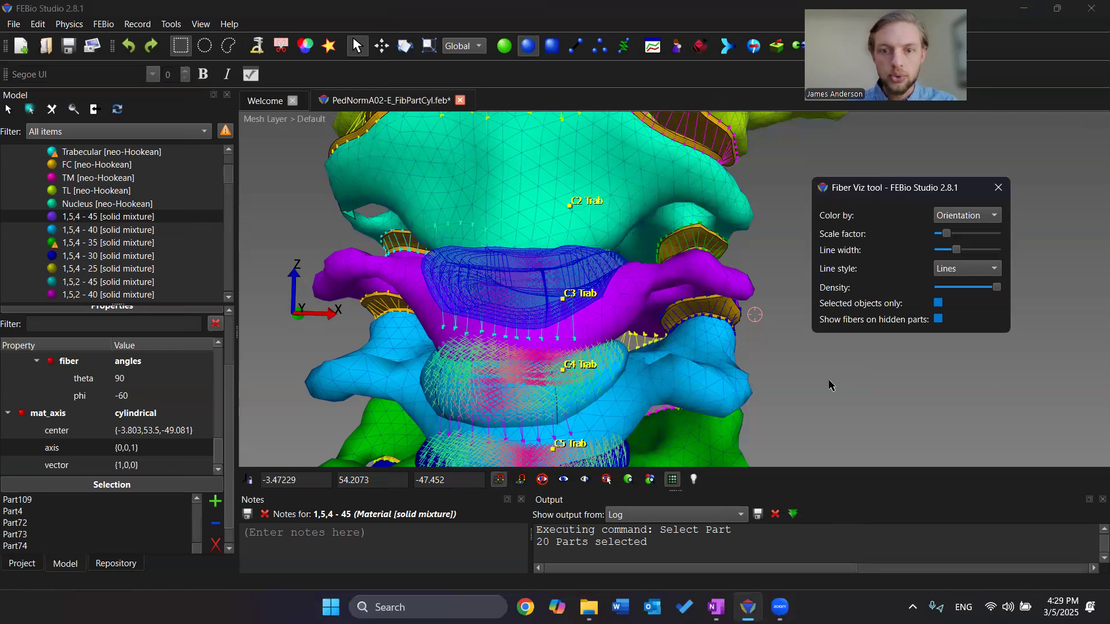
pyautogui.moveTo(829, 381); pyautogui.dragTo(822, 405)
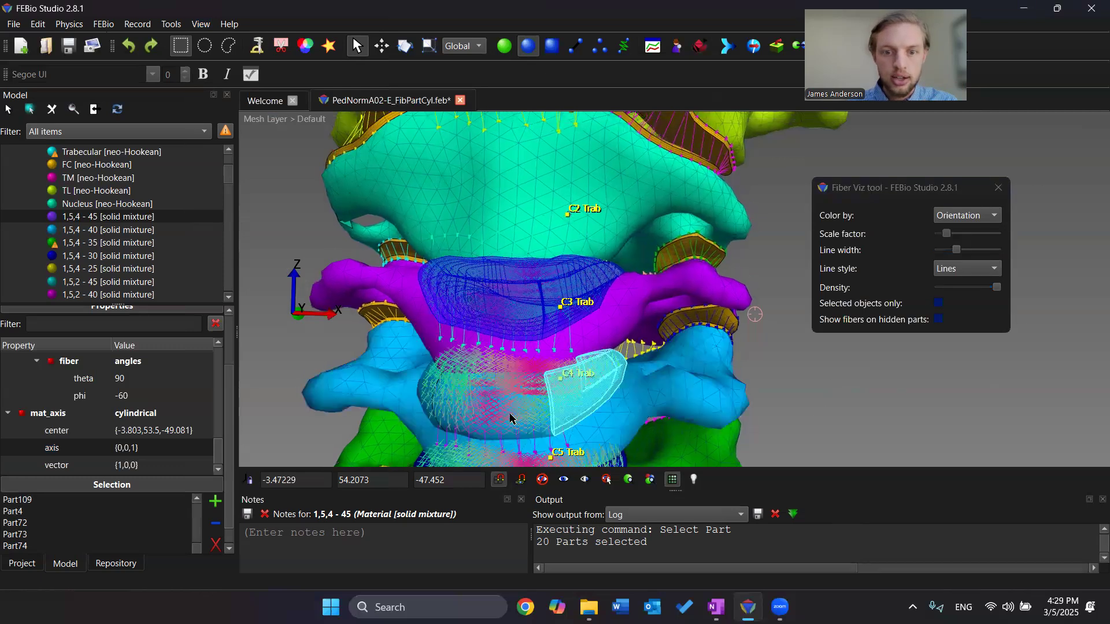
pyautogui.moveTo(510, 417); pyautogui.dragTo(612, 197)
pyautogui.scroll(2, 531, 280)
pyautogui.scroll(2, 507, 323)
pyautogui.moveTo(508, 321); pyautogui.dragTo(665, 218, button='right')
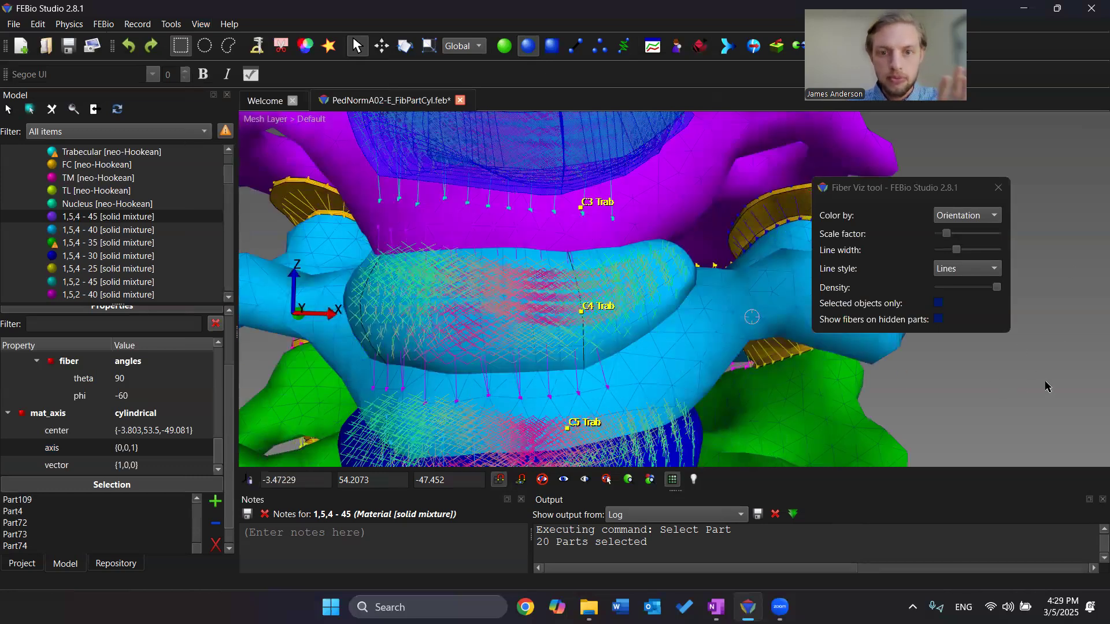
# - Switch to object selection and examine the crossing fiber directions in the disc near C4 up close
pyautogui.click(502, 46)
pyautogui.moveTo(610, 222); pyautogui.dragTo(622, 257)
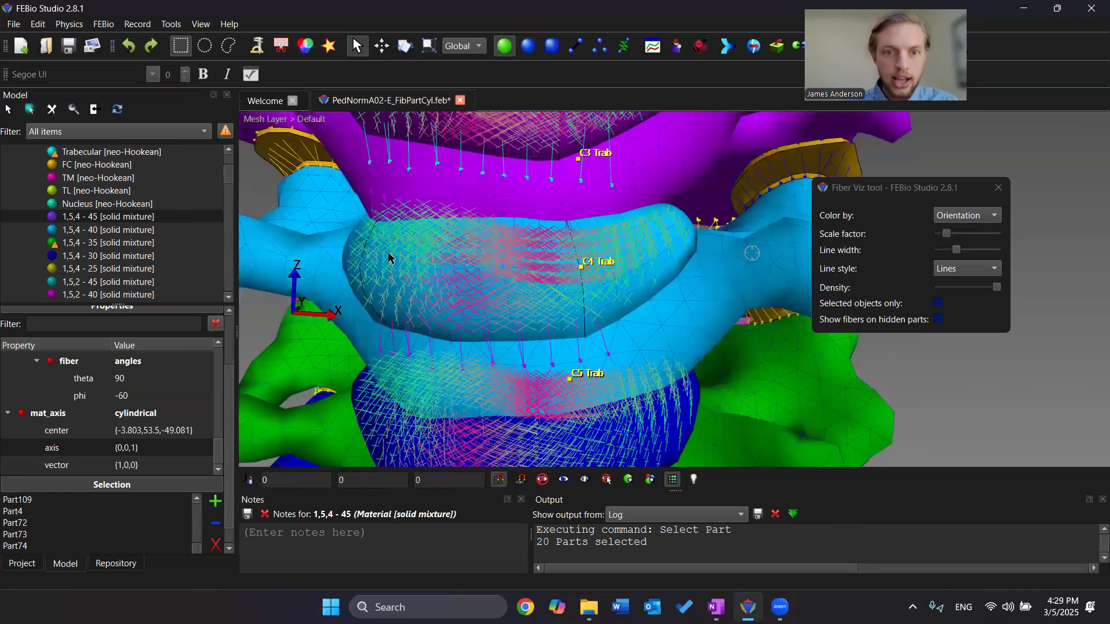
pyautogui.moveTo(416, 259); pyautogui.dragTo(511, 229)
pyautogui.scroll(3, 473, 238)
pyautogui.moveTo(473, 238); pyautogui.dragTo(513, 232, button='middle')
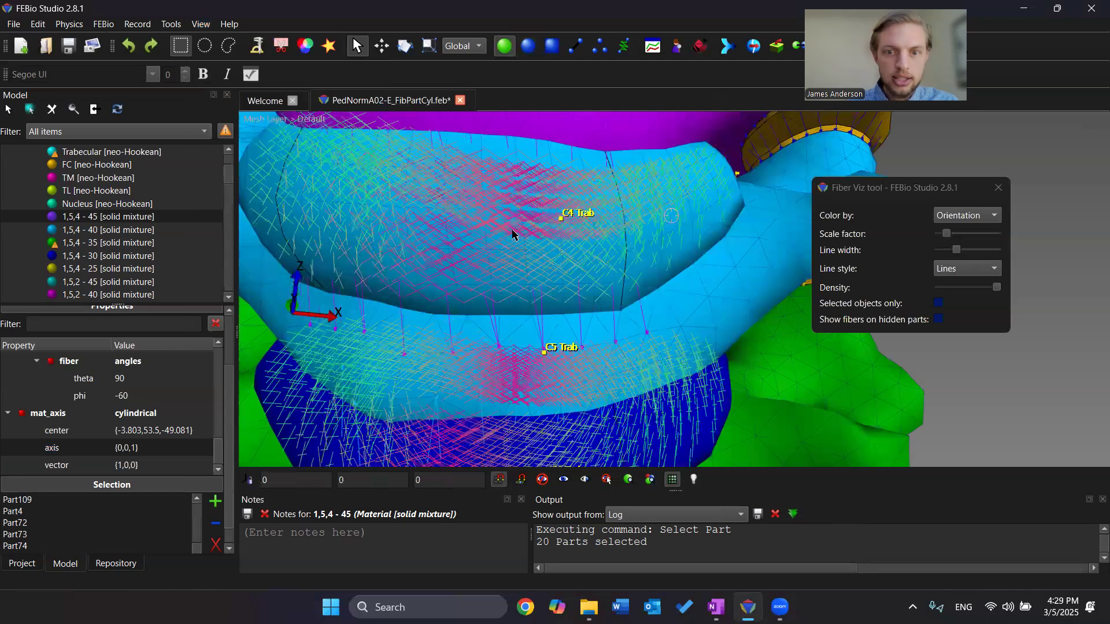
pyautogui.moveTo(502, 275); pyautogui.dragTo(523, 256)
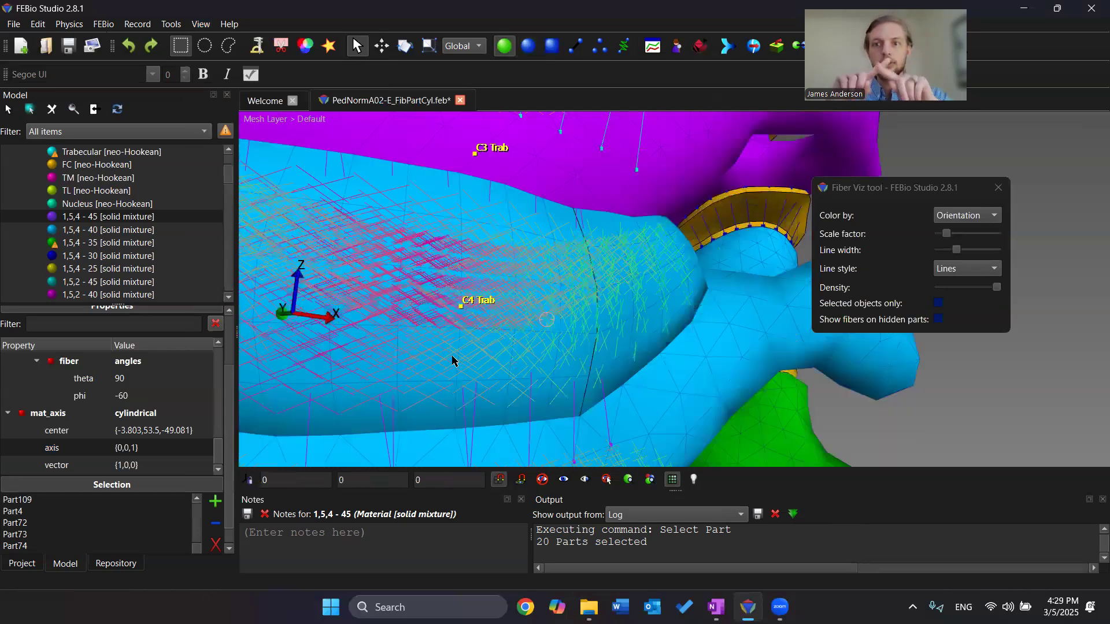
pyautogui.moveTo(453, 356); pyautogui.dragTo(457, 349)
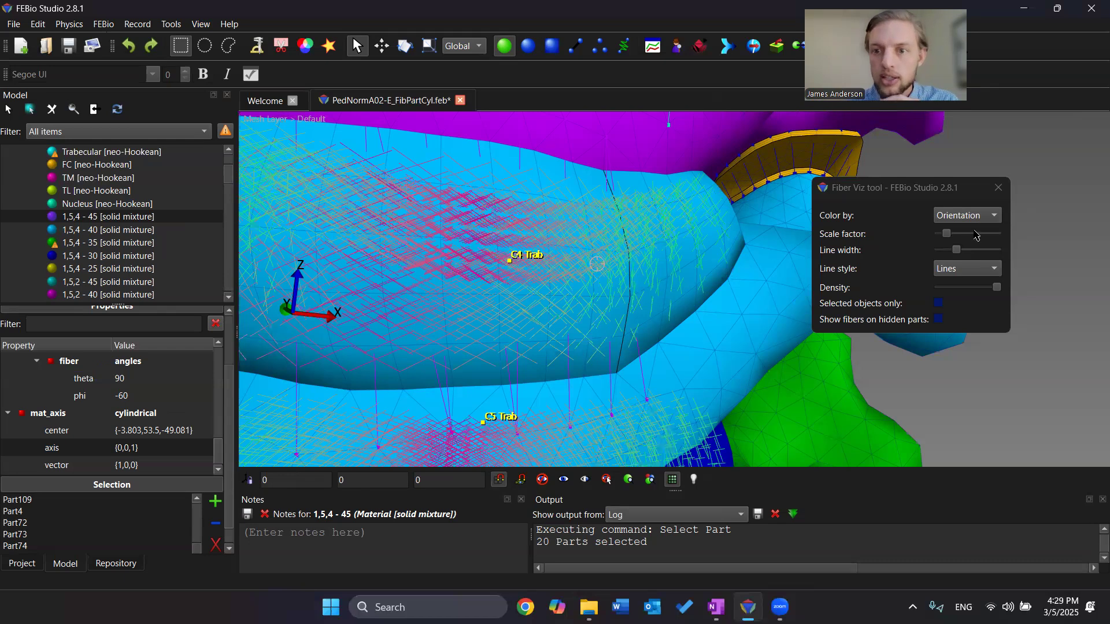
# - Reduce the fiber scale factor to shorten the displayed fiber lines, keeping the coloring by Orientation
pyautogui.click(995, 216)
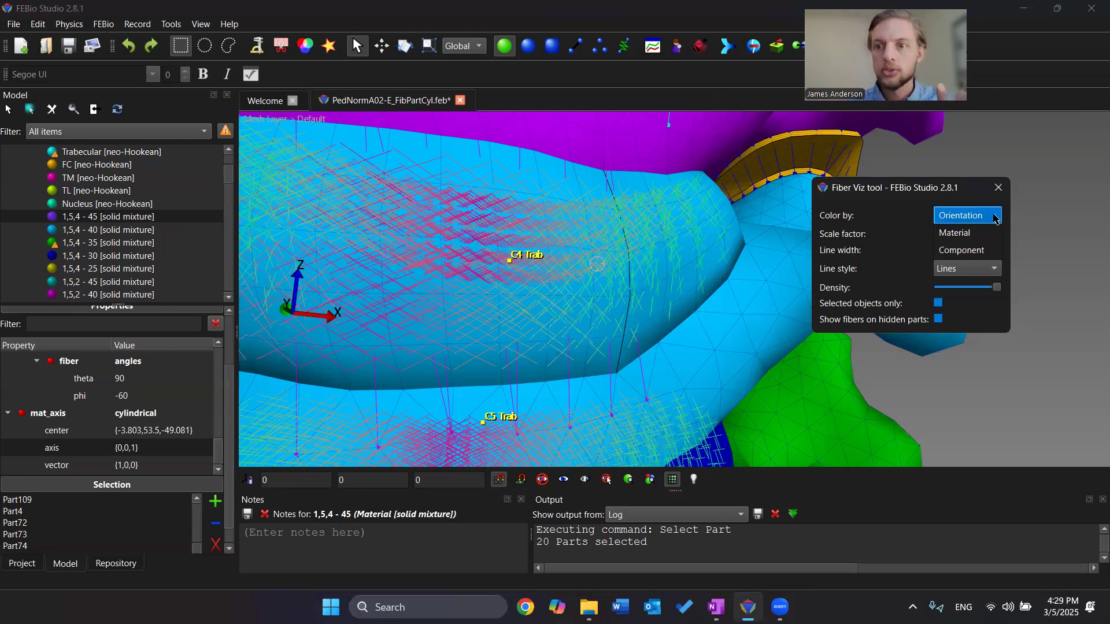
pyautogui.click(995, 217)
pyautogui.moveTo(953, 237)
pyautogui.mouseDown()
pyautogui.moveTo(962, 237)
pyautogui.moveTo(945, 234)
pyautogui.mouseUp()
pyautogui.moveTo(653, 270); pyautogui.dragTo(630, 282)
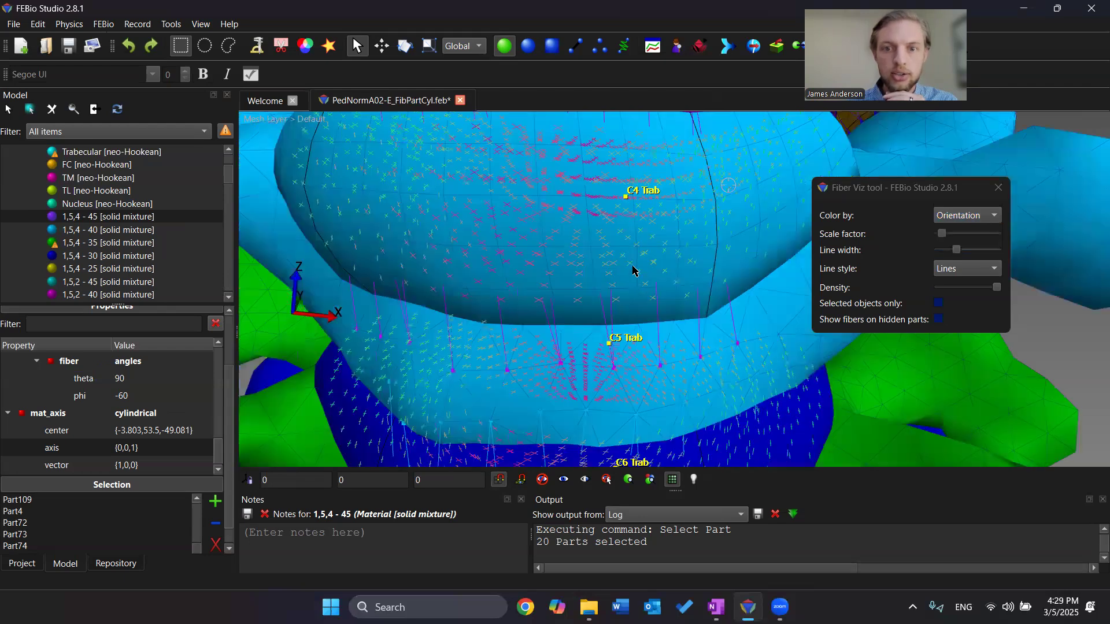
# - Examine the shortened fibers around the front and side of the disc near C4 from several angles
pyautogui.moveTo(695, 242); pyautogui.dragTo(982, 242)
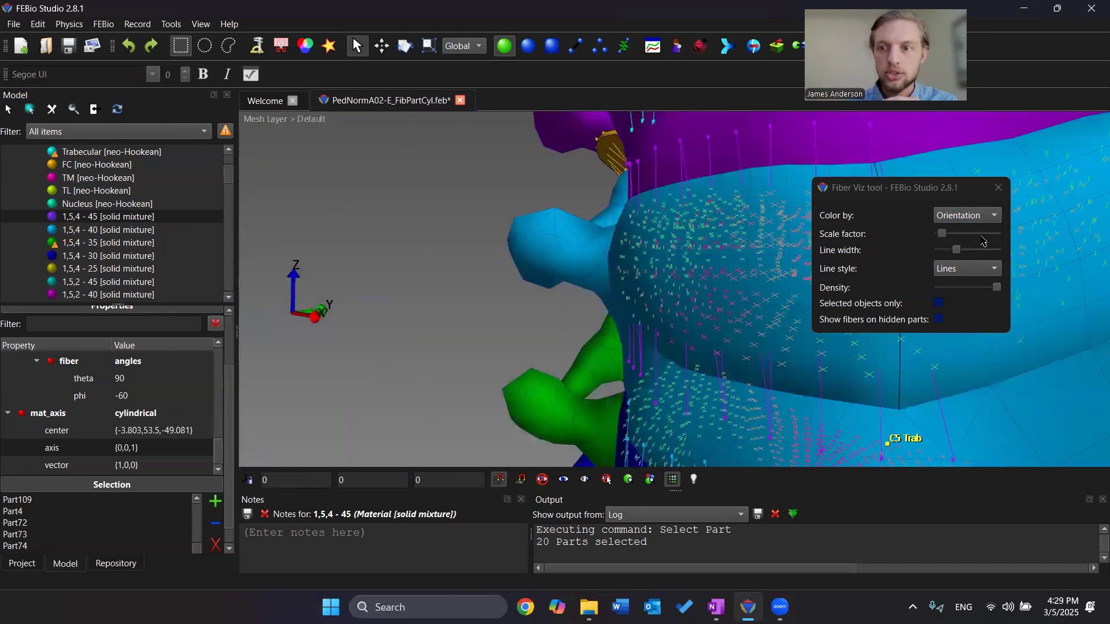
pyautogui.moveTo(729, 272); pyautogui.dragTo(109, 238)
pyautogui.moveTo(728, 240); pyautogui.dragTo(764, 222)
pyautogui.moveTo(541, 279); pyautogui.dragTo(770, 224)
pyautogui.moveTo(464, 290); pyautogui.dragTo(219, 263, button='middle')
pyautogui.moveTo(738, 172); pyautogui.dragTo(638, 441, button='middle')
pyautogui.moveTo(665, 284); pyautogui.dragTo(603, 350, button='middle')
pyautogui.scroll(2, 522, 339)
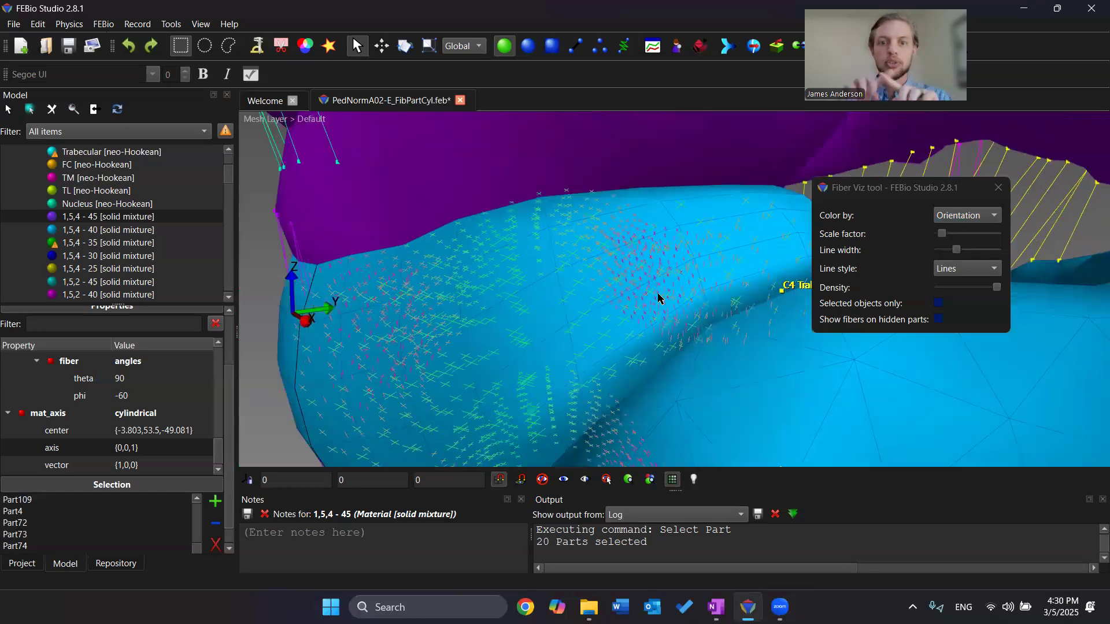
pyautogui.scroll(1, 659, 297)
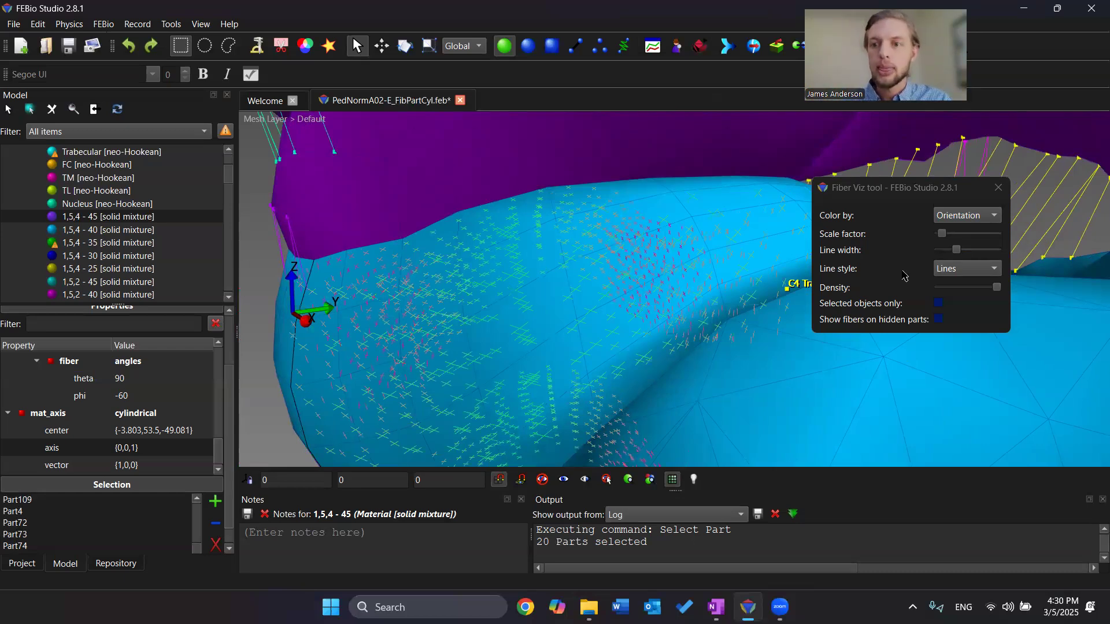
# - Close the Fiber Viz tool and browse the materials down to the rigid bodies
pyautogui.click(999, 190)
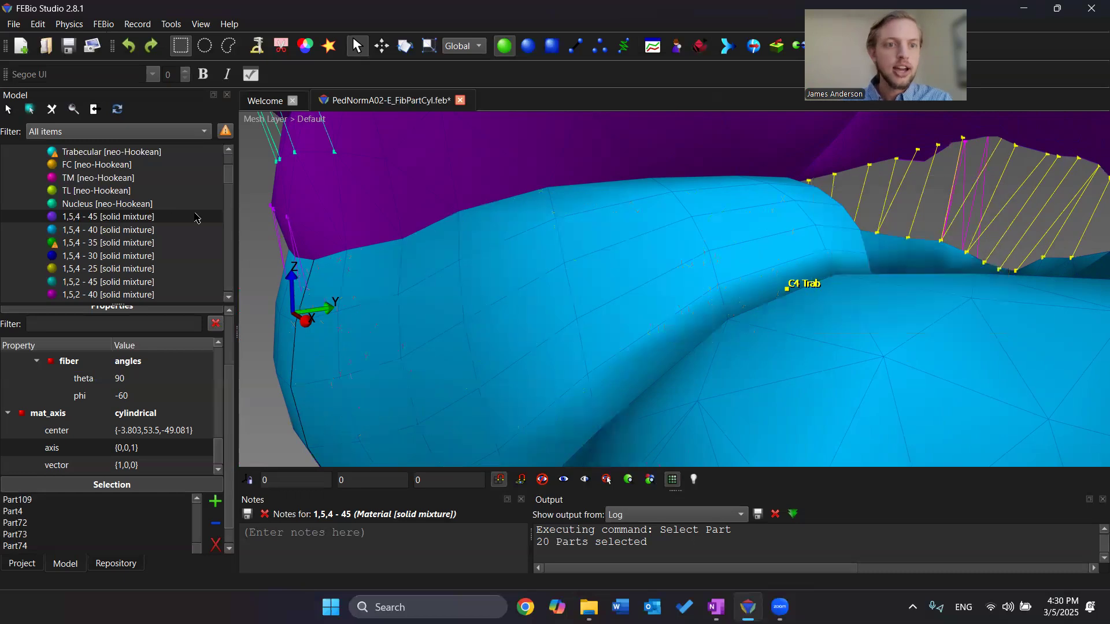
pyautogui.scroll(-6, 203, 218)
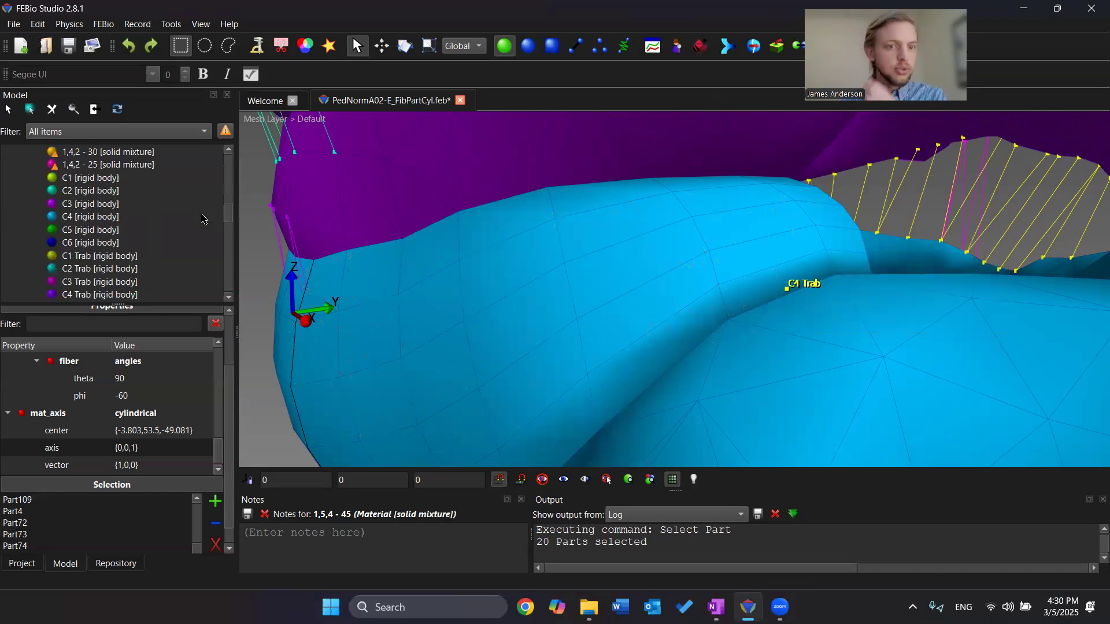
# - Return to the start of the materials and show the properties of the TM neo-Hookean material
pyautogui.scroll(9, 203, 219)
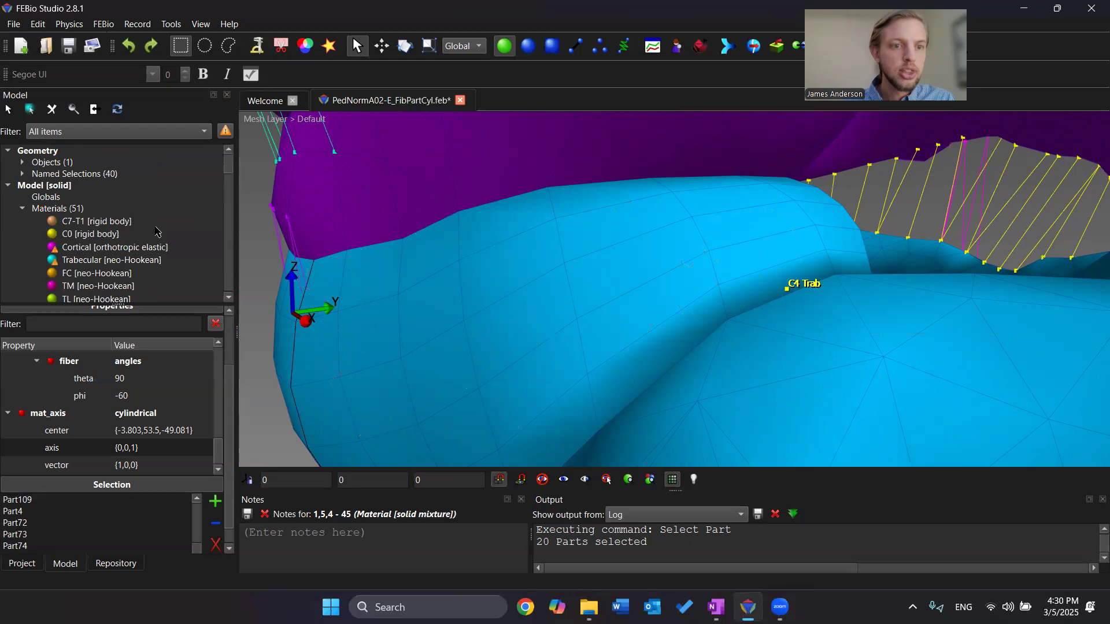
pyautogui.scroll(-1, 164, 232)
pyautogui.click(145, 251)
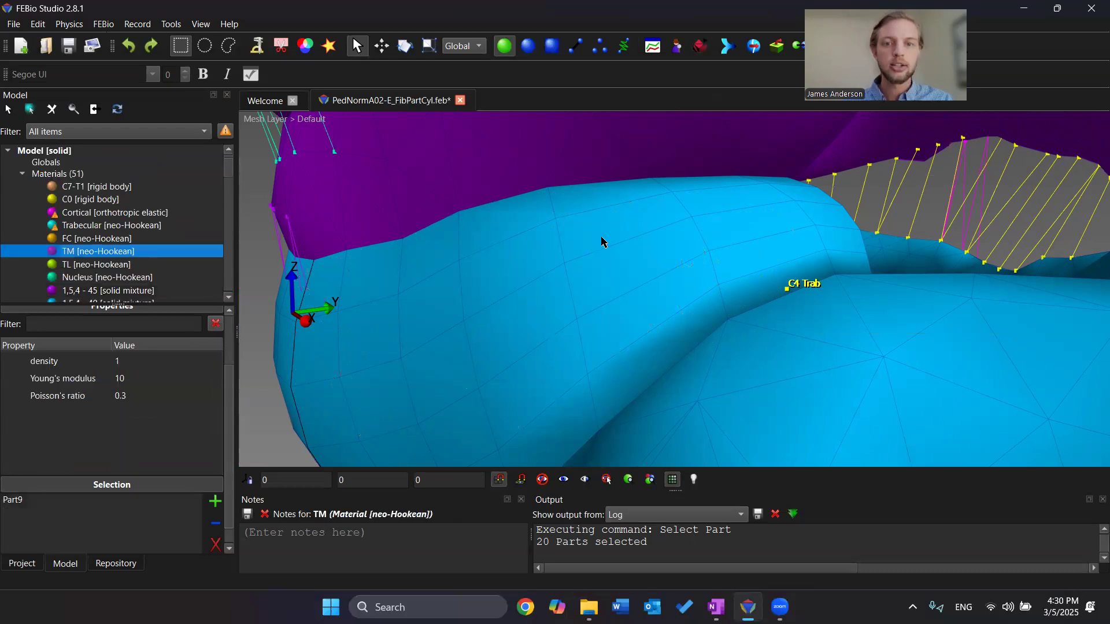
# - Examine the magenta membrane inside the C0 opening from above, moving there from the C4 disc region
pyautogui.scroll(-4, 601, 240)
pyautogui.scroll(-5, 618, 214)
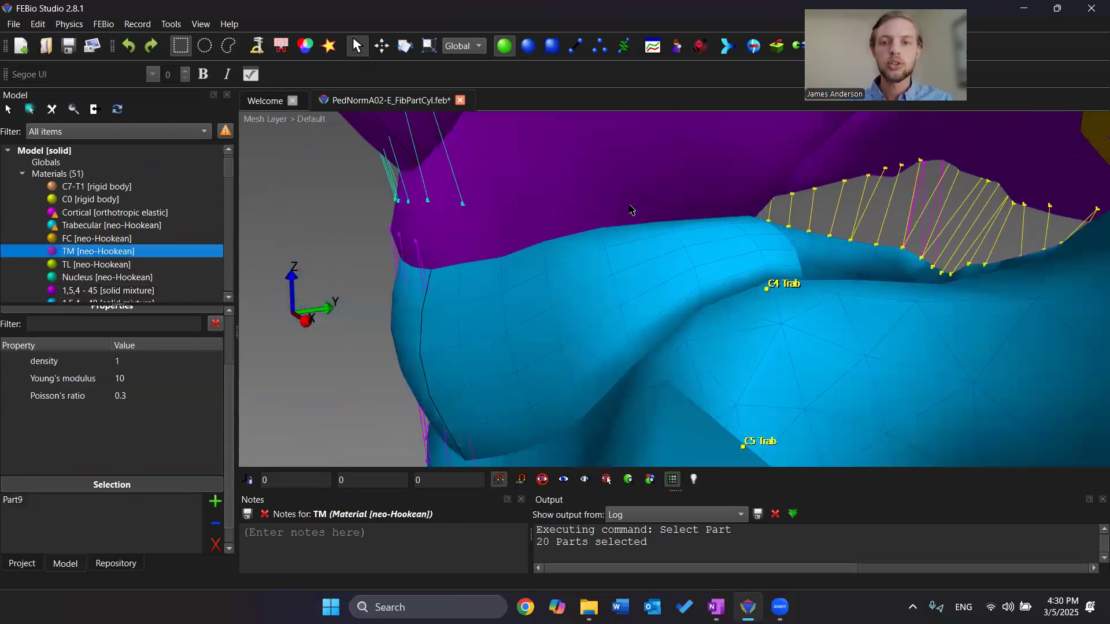
pyautogui.scroll(-3, 549, 250)
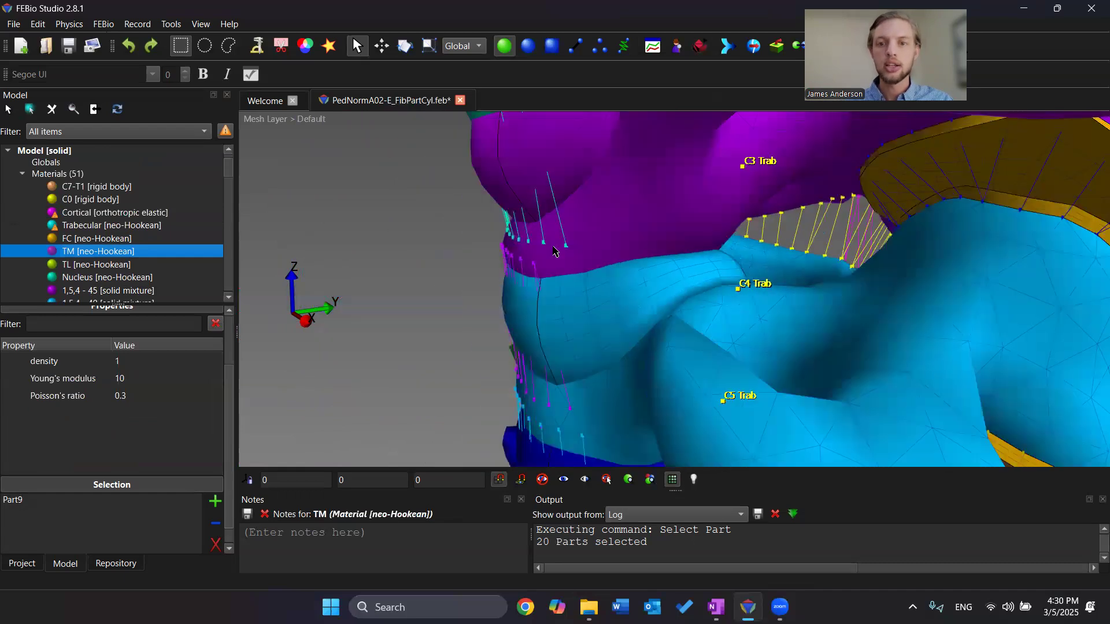
pyautogui.moveTo(480, 283); pyautogui.dragTo(525, 248)
pyautogui.scroll(-2, 525, 251)
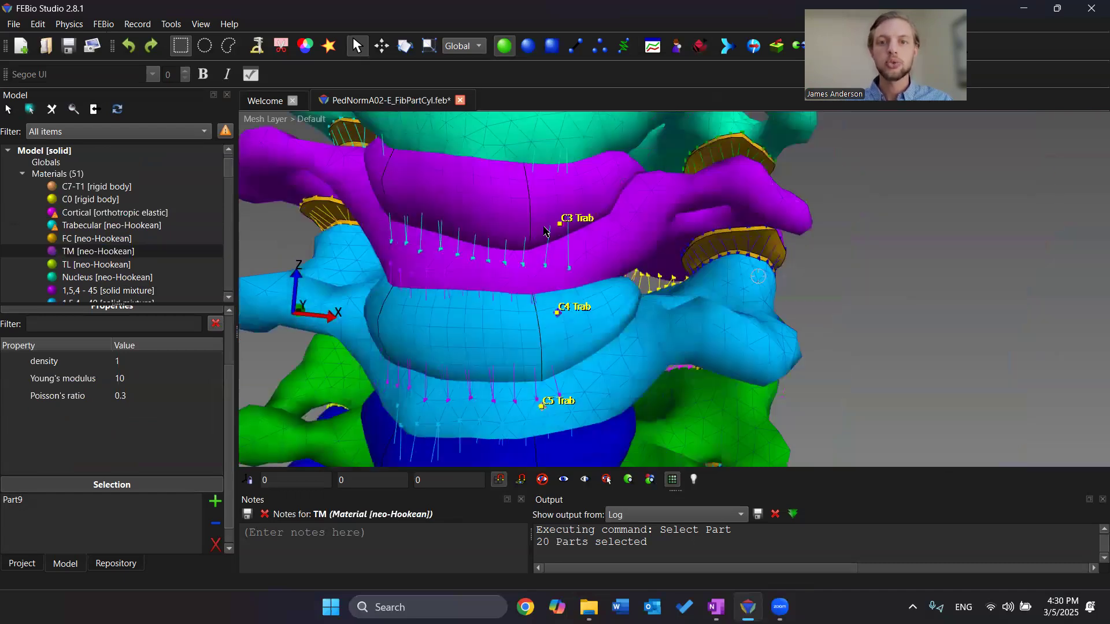
pyautogui.scroll(-3, 630, 225)
pyautogui.moveTo(633, 236); pyautogui.dragTo(593, 339, button='right')
pyautogui.moveTo(558, 226); pyautogui.dragTo(545, 314, button='right')
pyautogui.moveTo(526, 354); pyautogui.dragTo(565, 355)
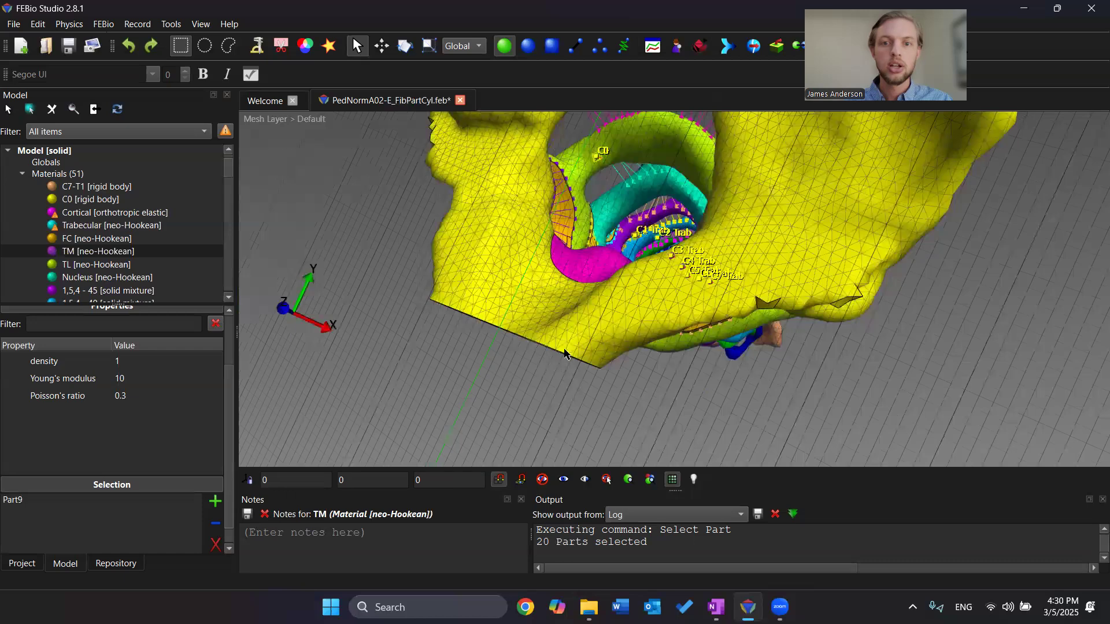
pyautogui.moveTo(397, 340); pyautogui.dragTo(646, 288)
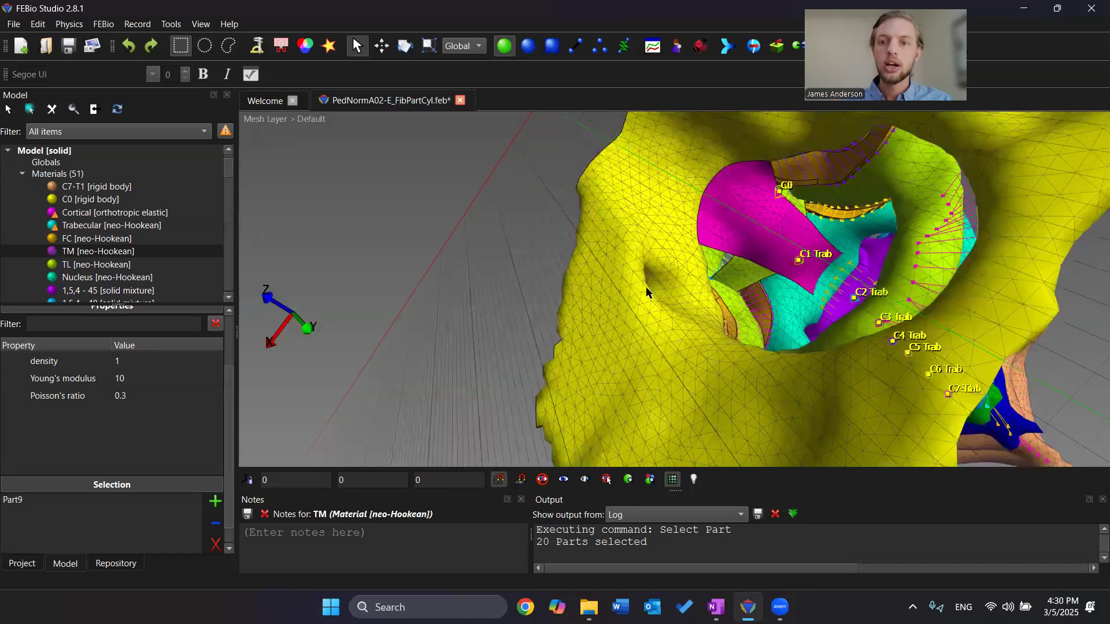
pyautogui.moveTo(670, 285); pyautogui.dragTo(671, 270, button='right')
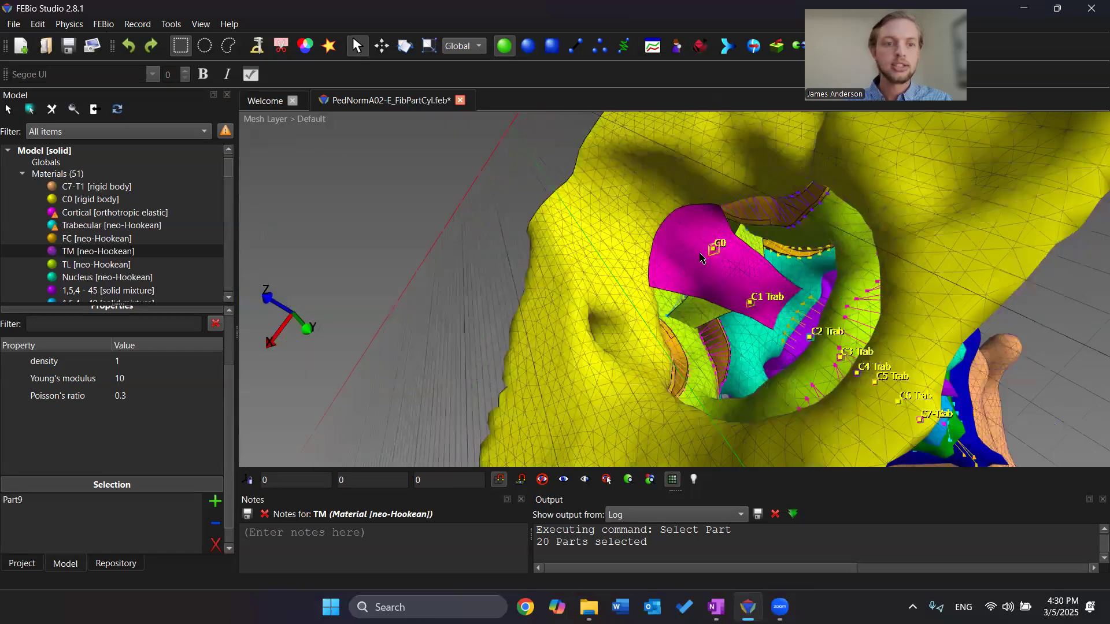
pyautogui.scroll(2, 698, 256)
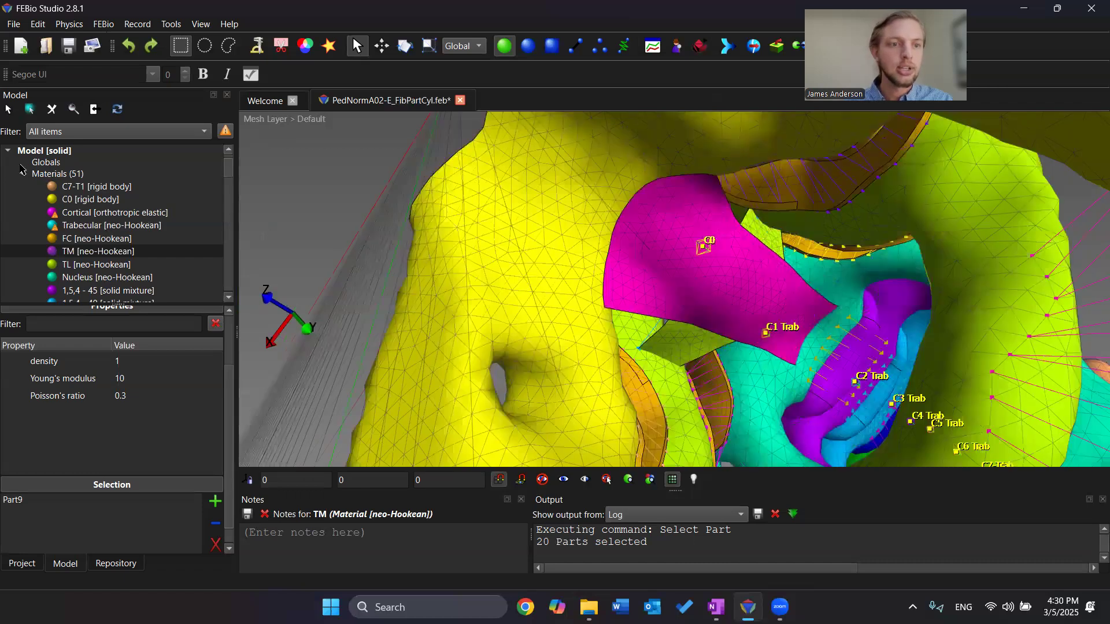
# - List the parts of Object01 and review the mesh info, shell formulation and material of the Part5 shell
pyautogui.scroll(2, 23, 167)
pyautogui.click(37, 175)
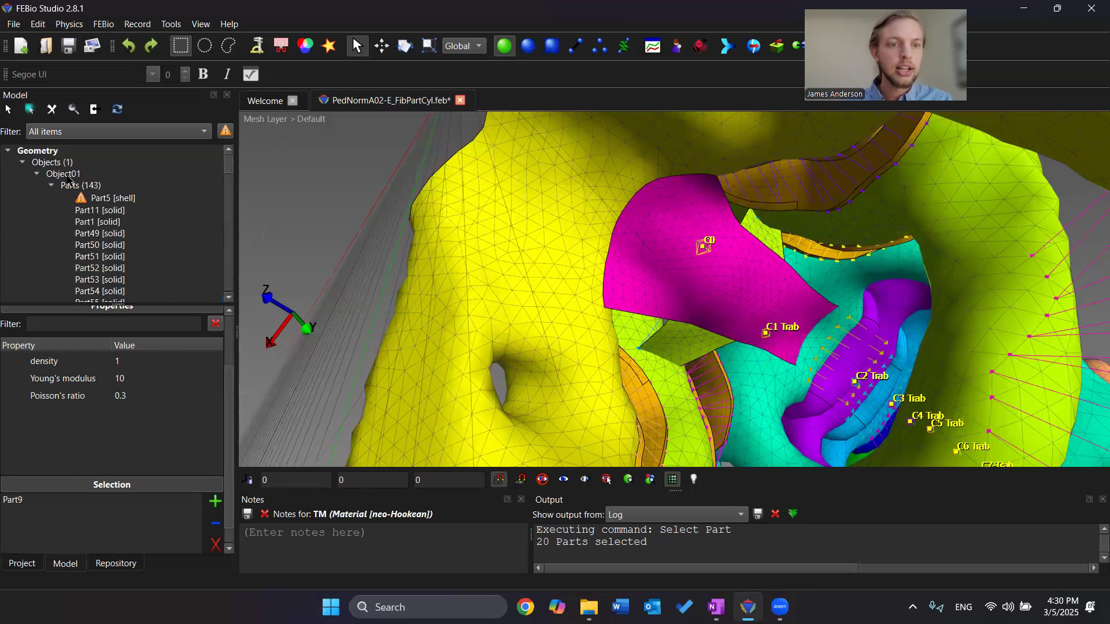
pyautogui.click(112, 198)
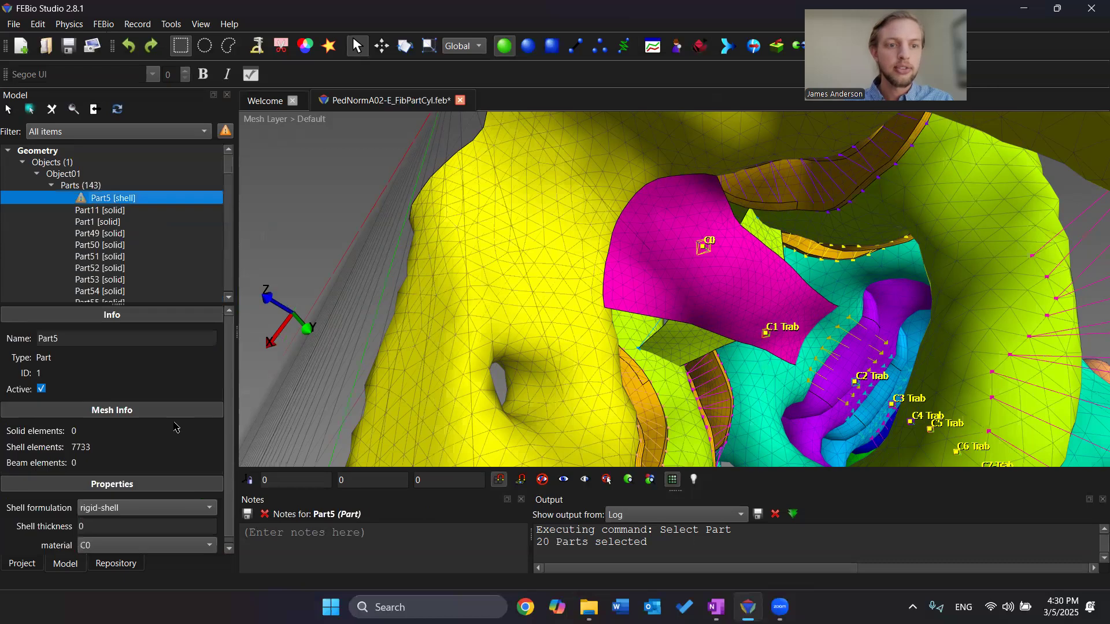
pyautogui.scroll(-1, 231, 456)
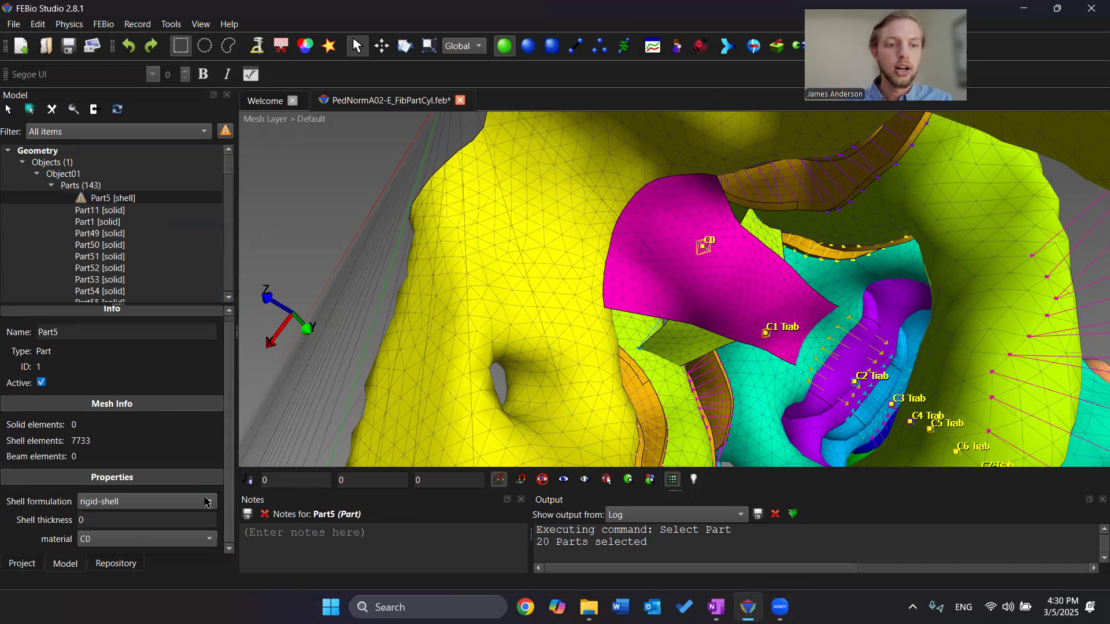
pyautogui.scroll(1, 223, 412)
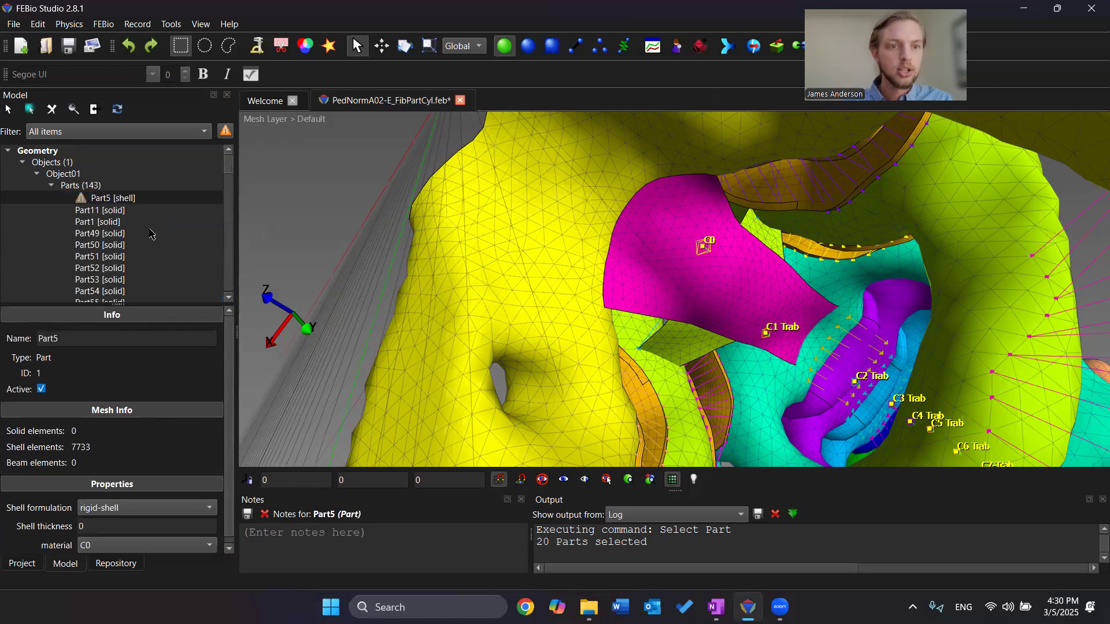
# - Find the Part13 shell among the Object01 parts and show its mesh info and shell properties
pyautogui.scroll(-10, 151, 245)
pyautogui.scroll(-10, 151, 244)
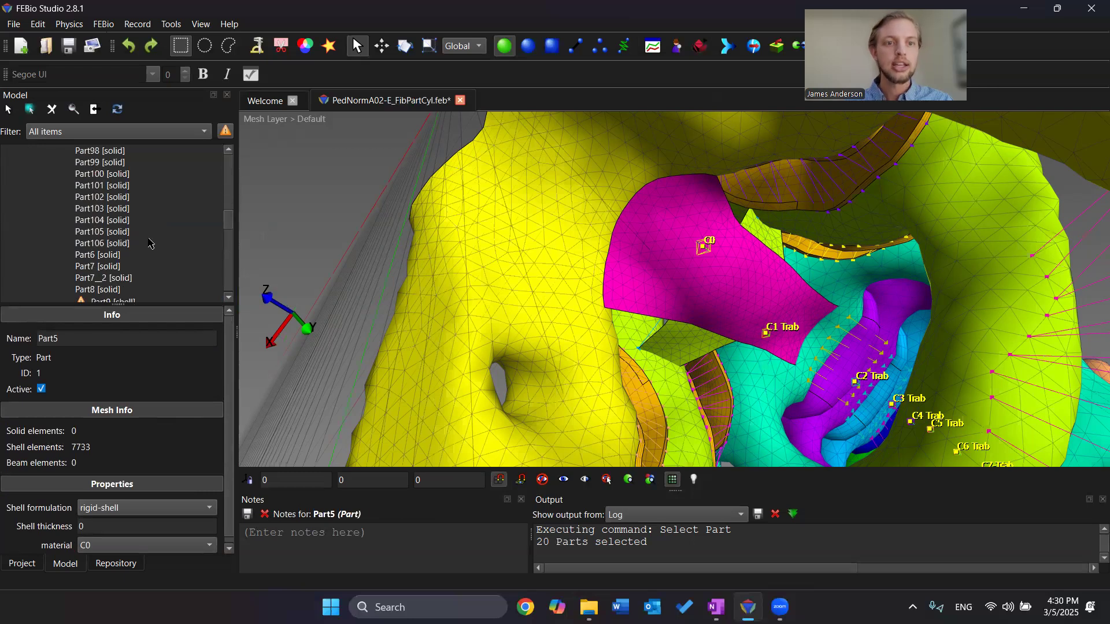
pyautogui.scroll(2, 146, 208)
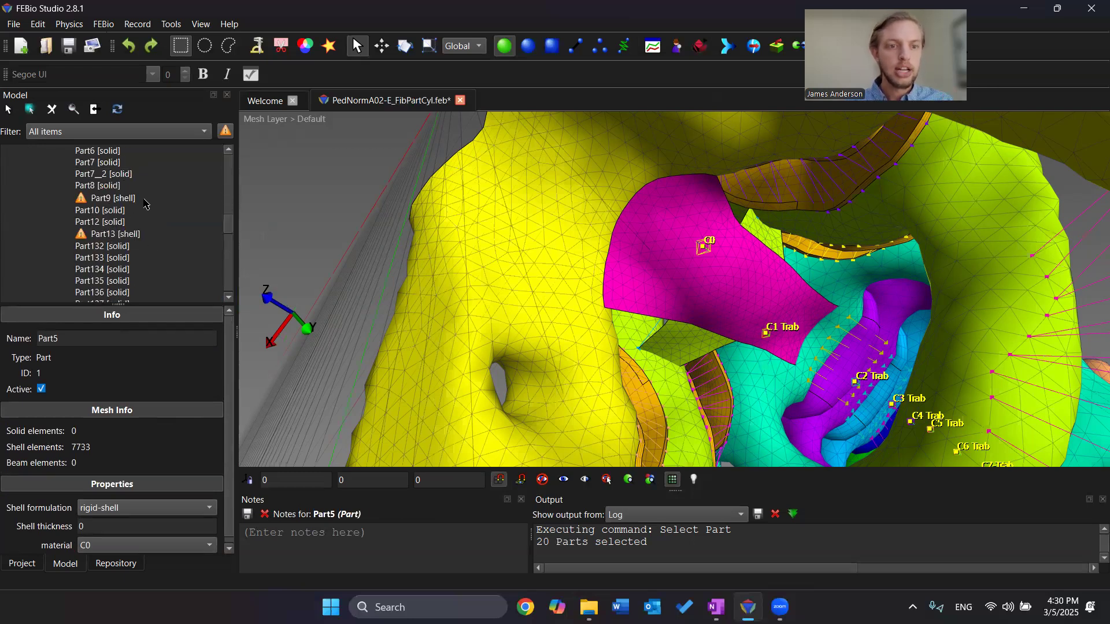
pyautogui.click(142, 234)
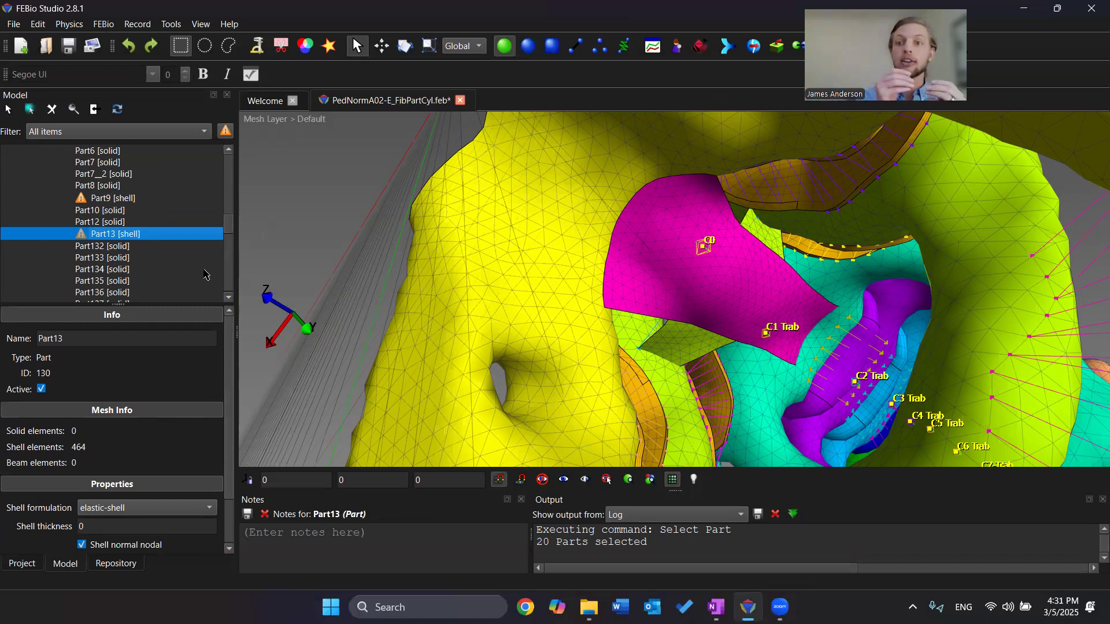
# - Examine the magenta shell membrane and the neighboring green shell between C0 and C2 up close from several angles
pyautogui.moveTo(636, 270); pyautogui.dragTo(669, 245)
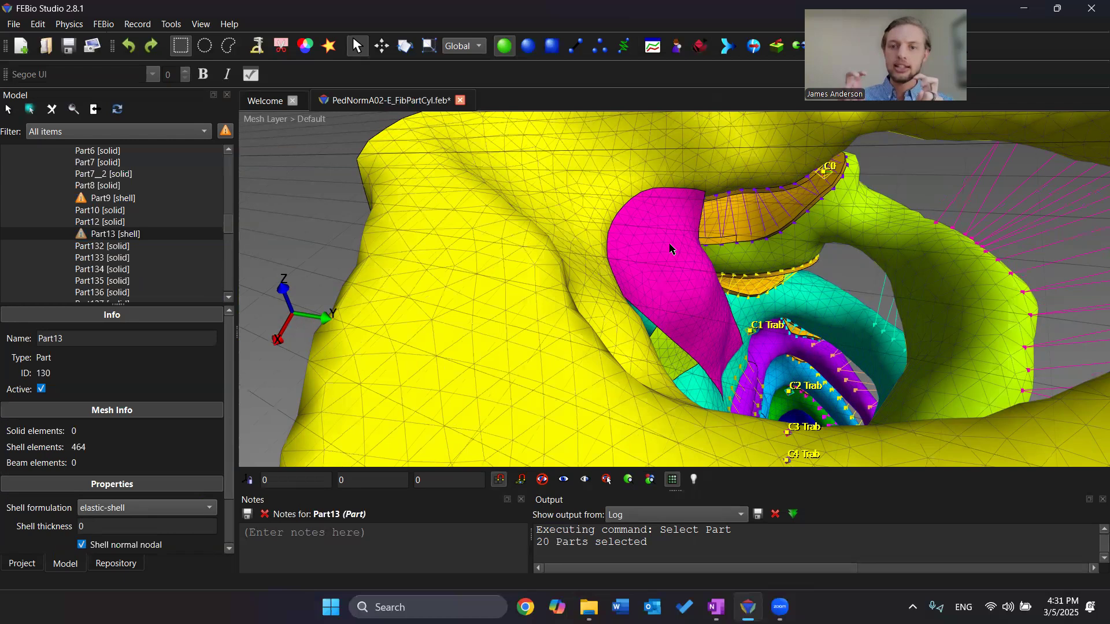
pyautogui.moveTo(675, 255); pyautogui.dragTo(662, 266)
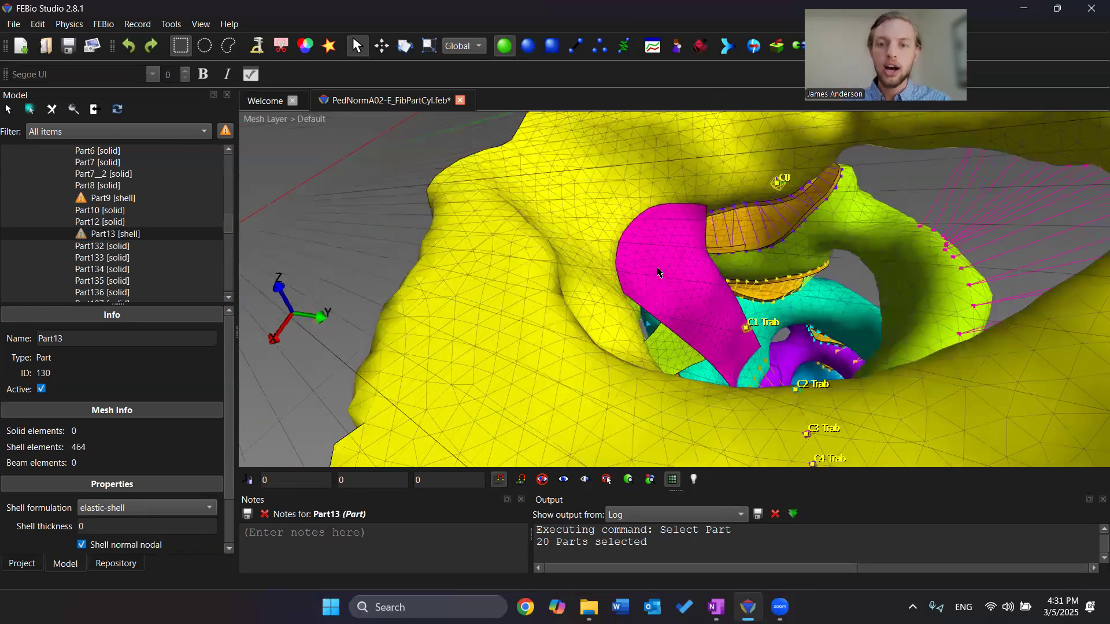
pyautogui.scroll(2, 644, 263)
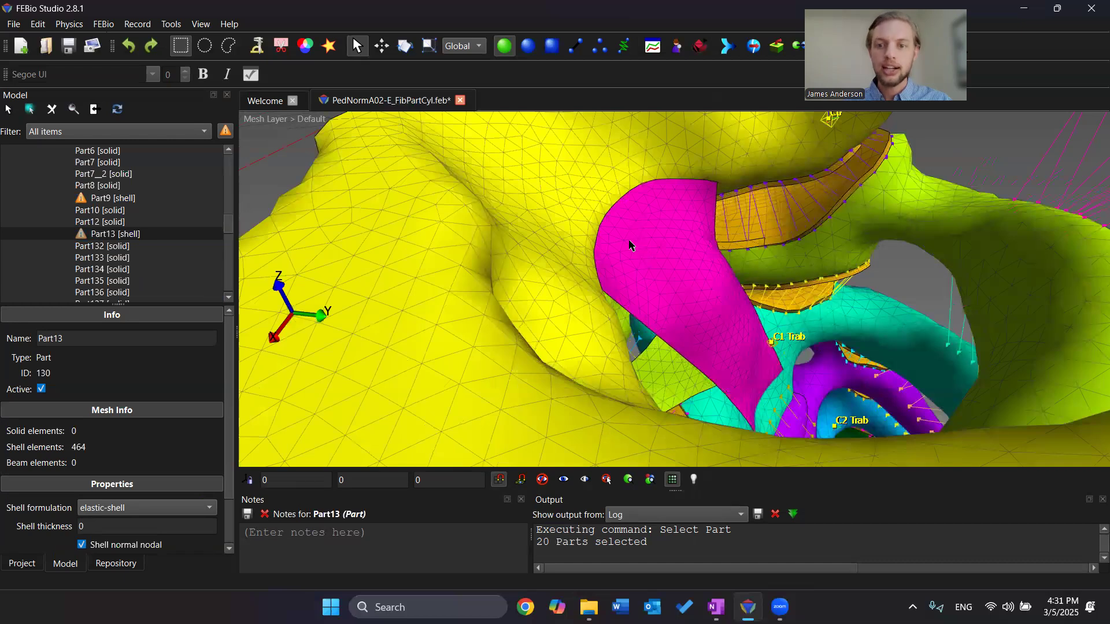
pyautogui.moveTo(629, 241); pyautogui.dragTo(630, 243)
pyautogui.scroll(2, 649, 324)
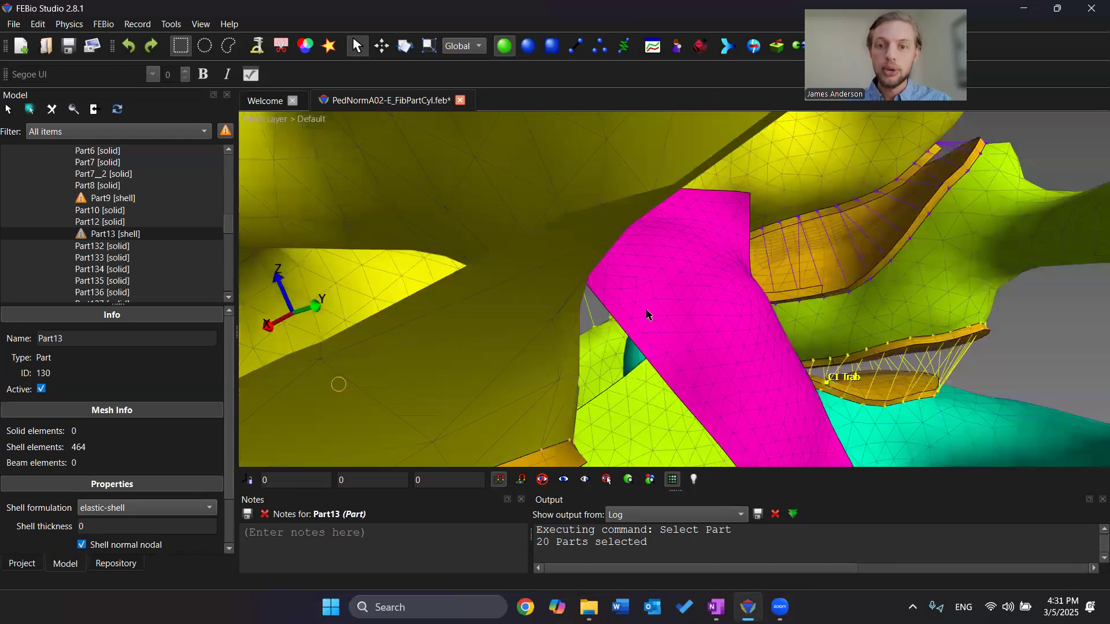
pyautogui.scroll(1, 630, 324)
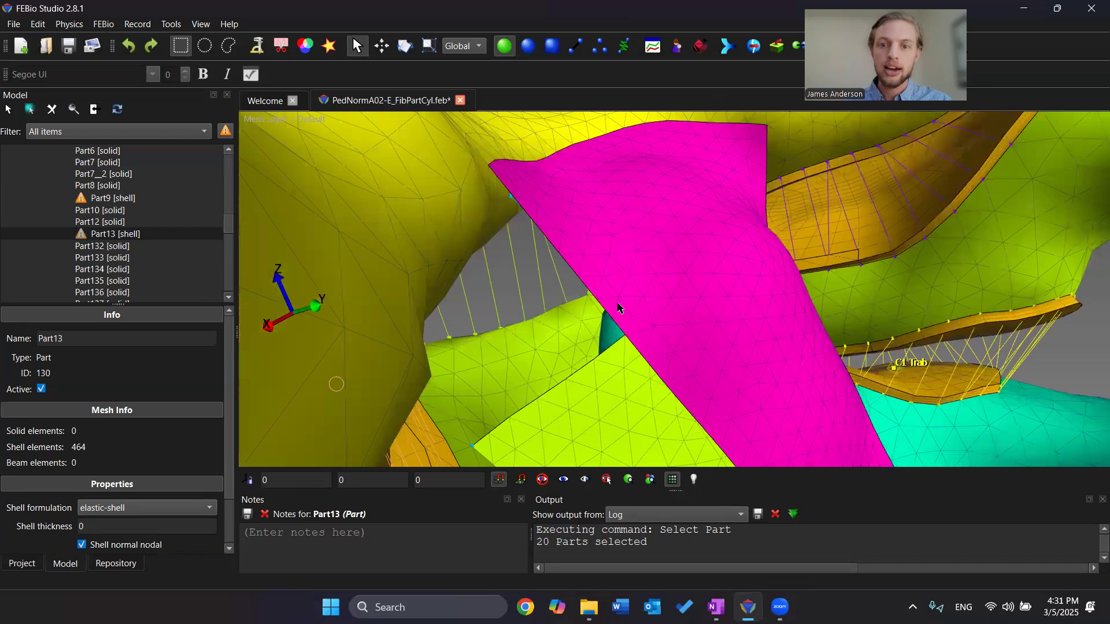
pyautogui.moveTo(621, 320); pyautogui.dragTo(642, 312)
pyautogui.scroll(2, 650, 314)
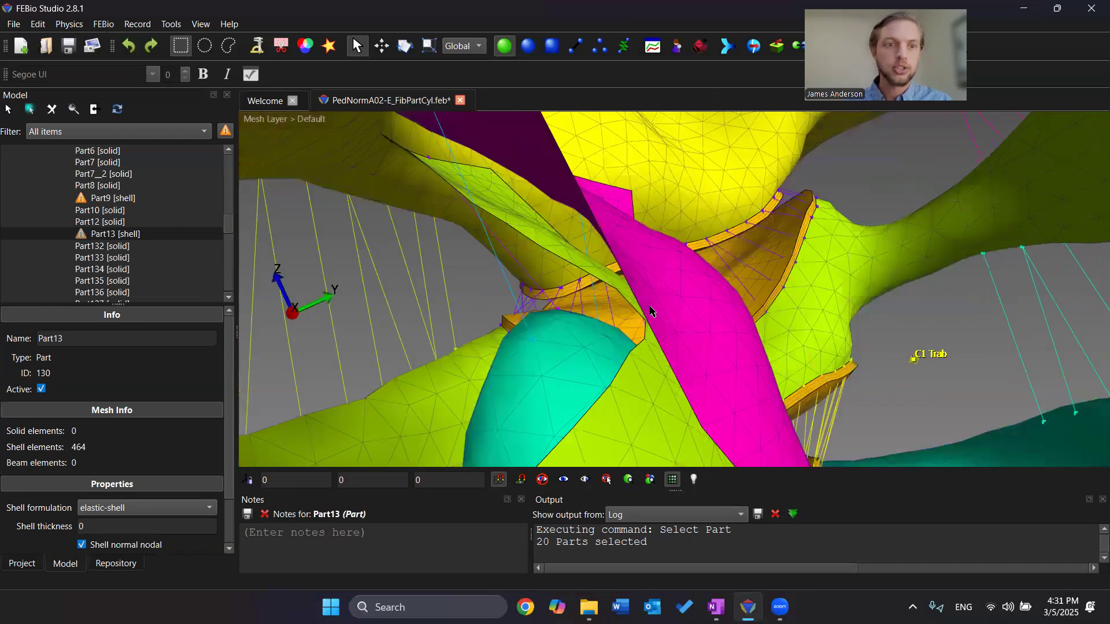
# - Collapse the materials and list the model's boundary conditions
pyautogui.scroll(-6, 118, 220)
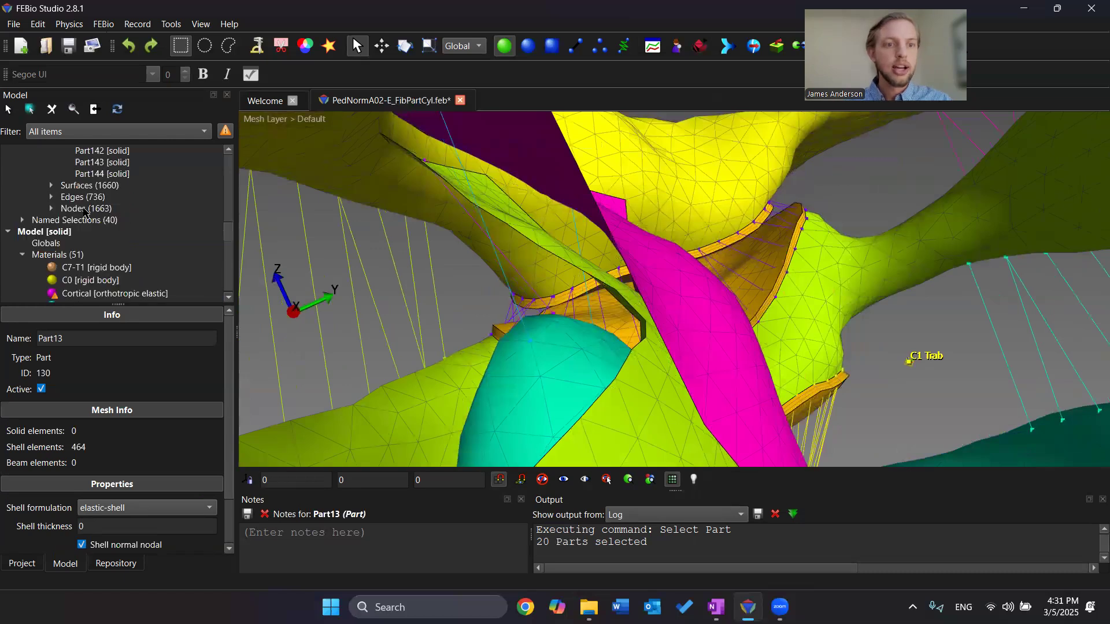
pyautogui.scroll(-2, 19, 183)
pyautogui.click(22, 185)
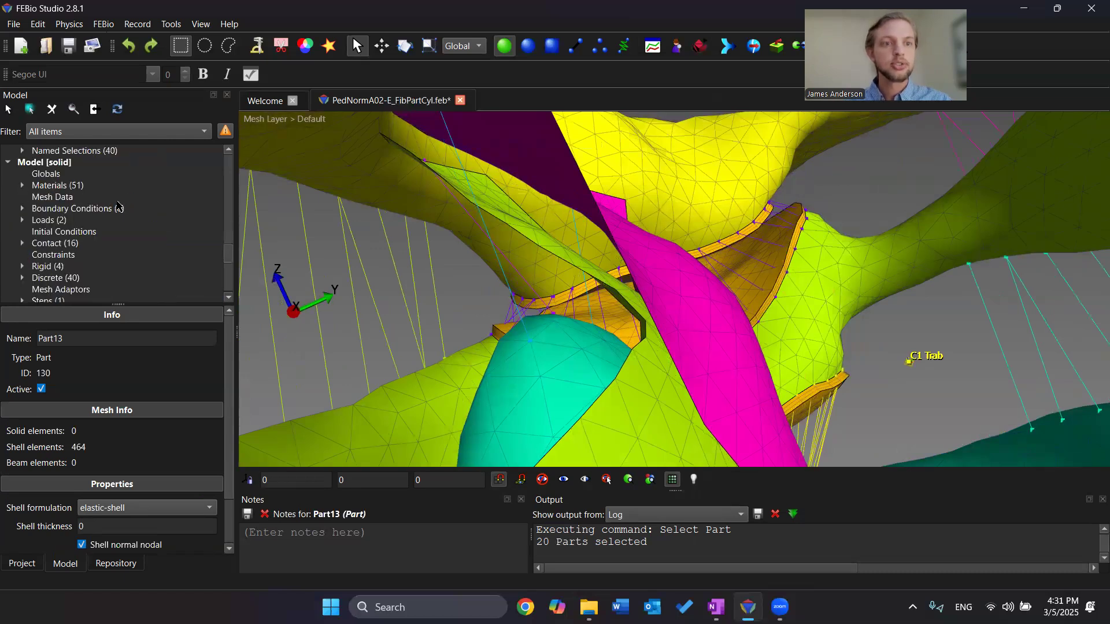
pyautogui.click(23, 209)
pyautogui.scroll(-1, 496, 228)
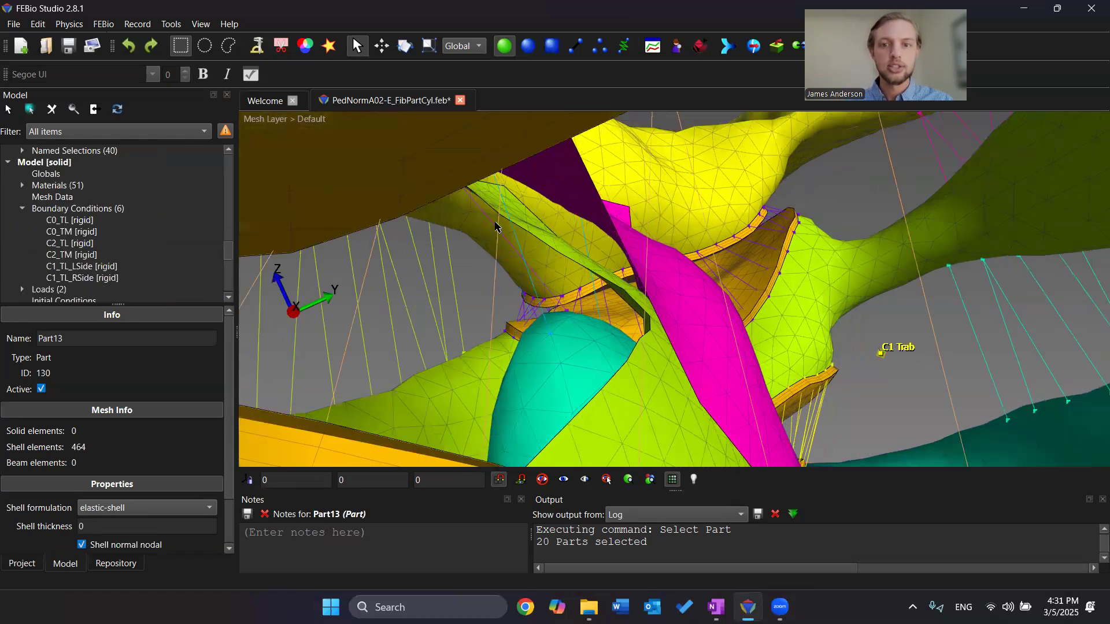
# - Show the C0_TL rigid boundary condition's properties and examine the shell ligaments inside the C0 opening
pyautogui.scroll(3, 466, 231)
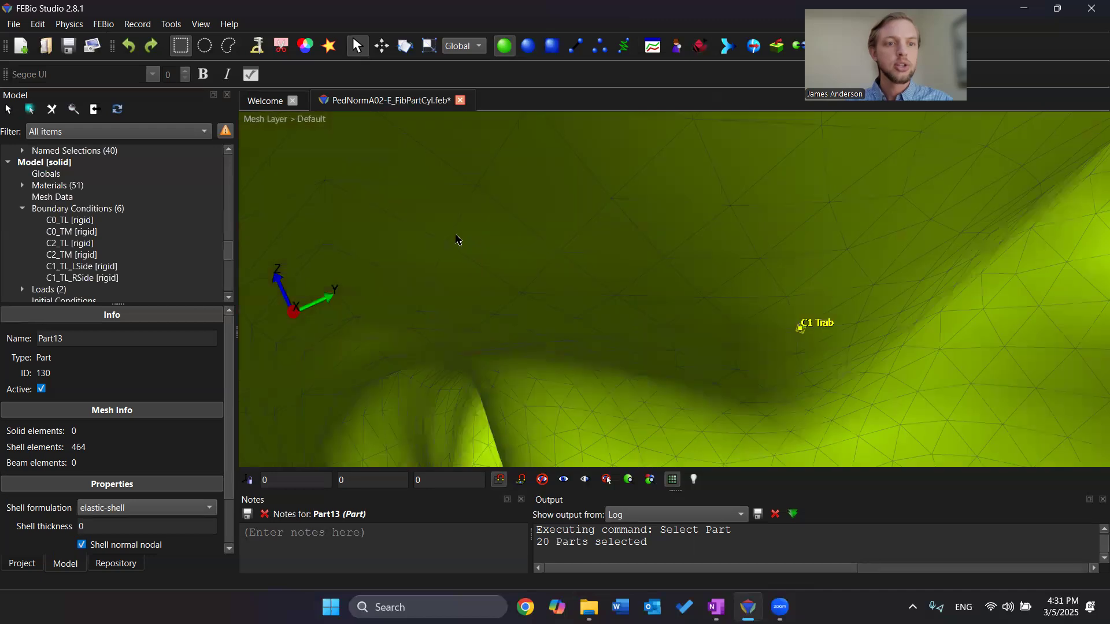
pyautogui.scroll(-2, 460, 234)
pyautogui.scroll(-3, 548, 247)
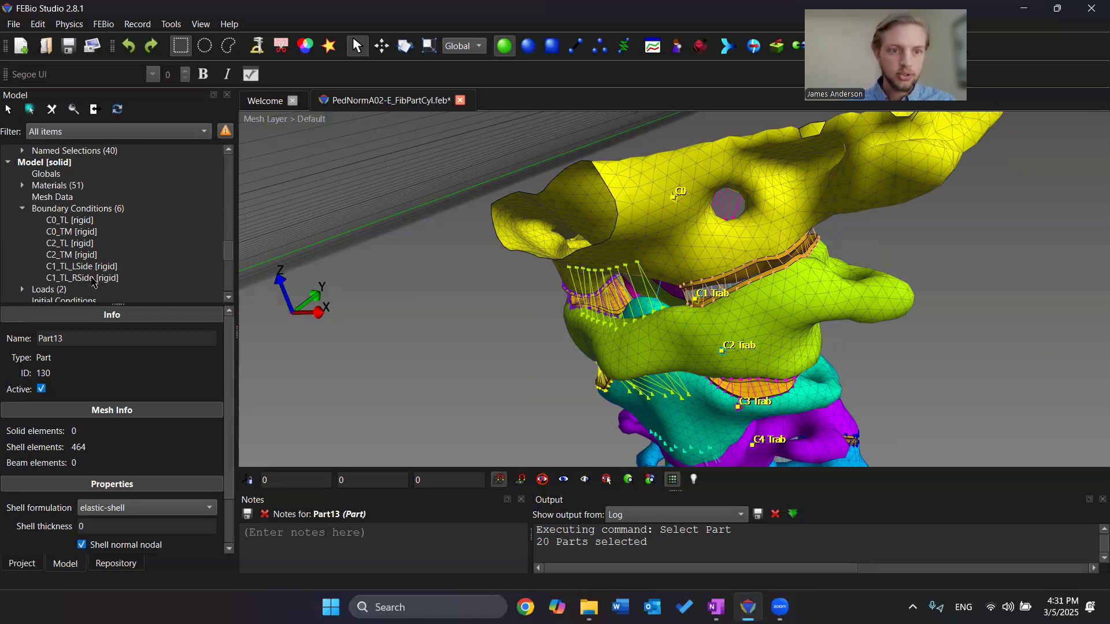
pyautogui.click(83, 222)
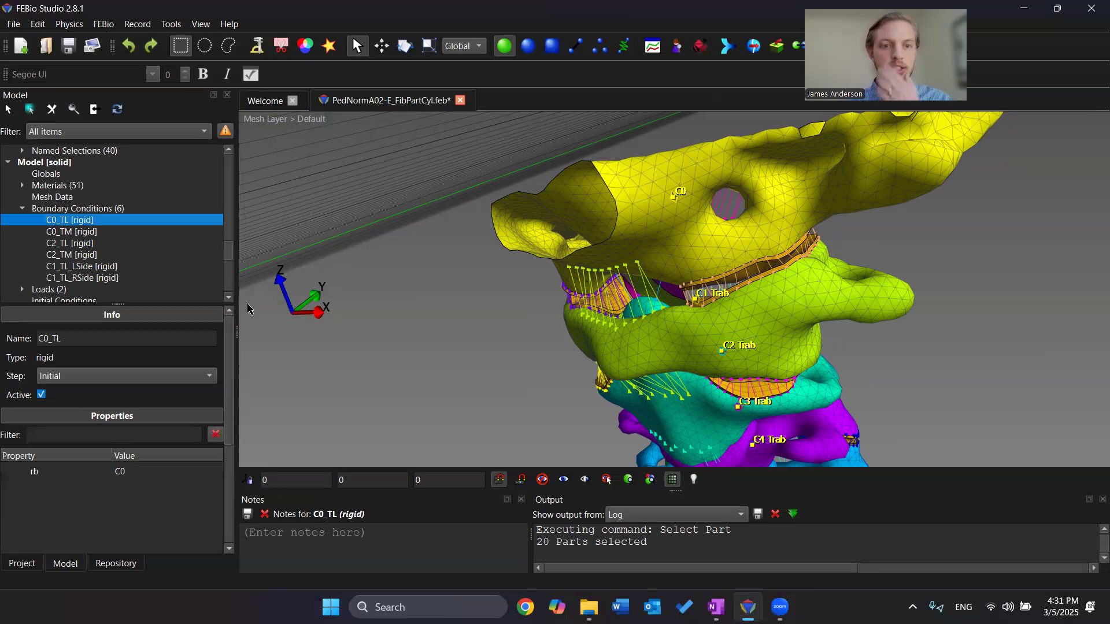
pyautogui.moveTo(710, 284); pyautogui.dragTo(684, 261)
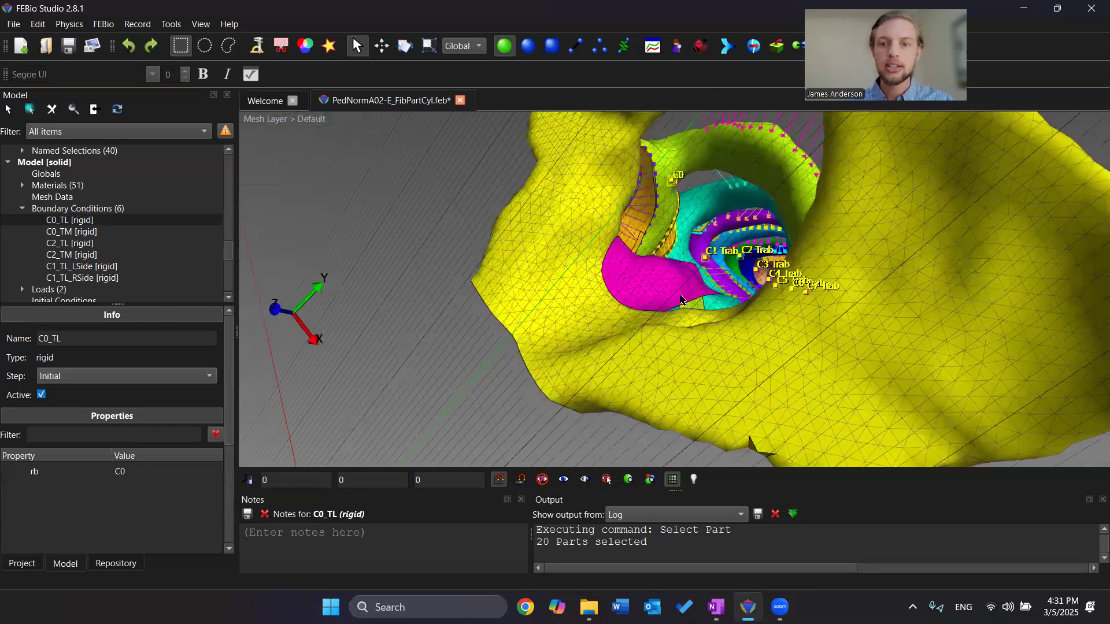
pyautogui.scroll(3, 679, 338)
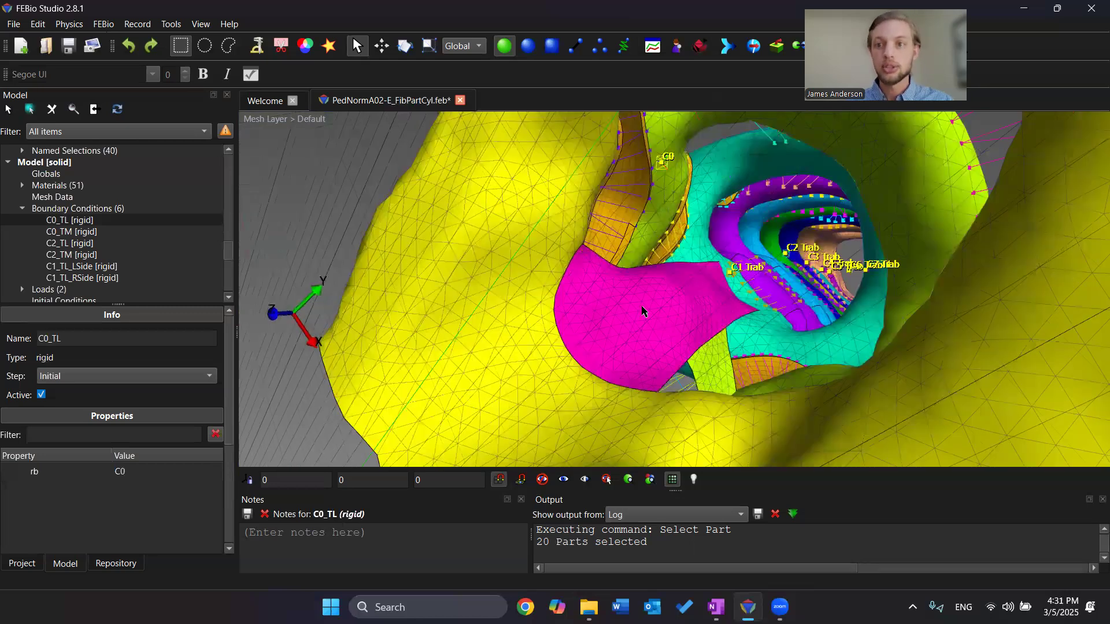
pyautogui.moveTo(588, 281); pyautogui.dragTo(549, 296)
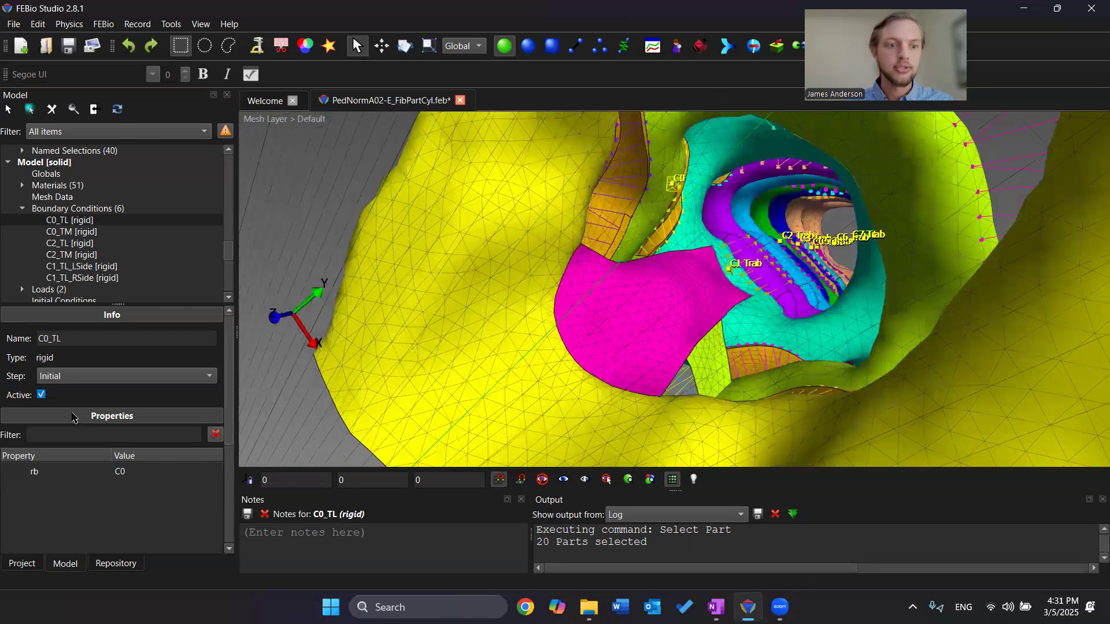
pyautogui.scroll(2, 589, 289)
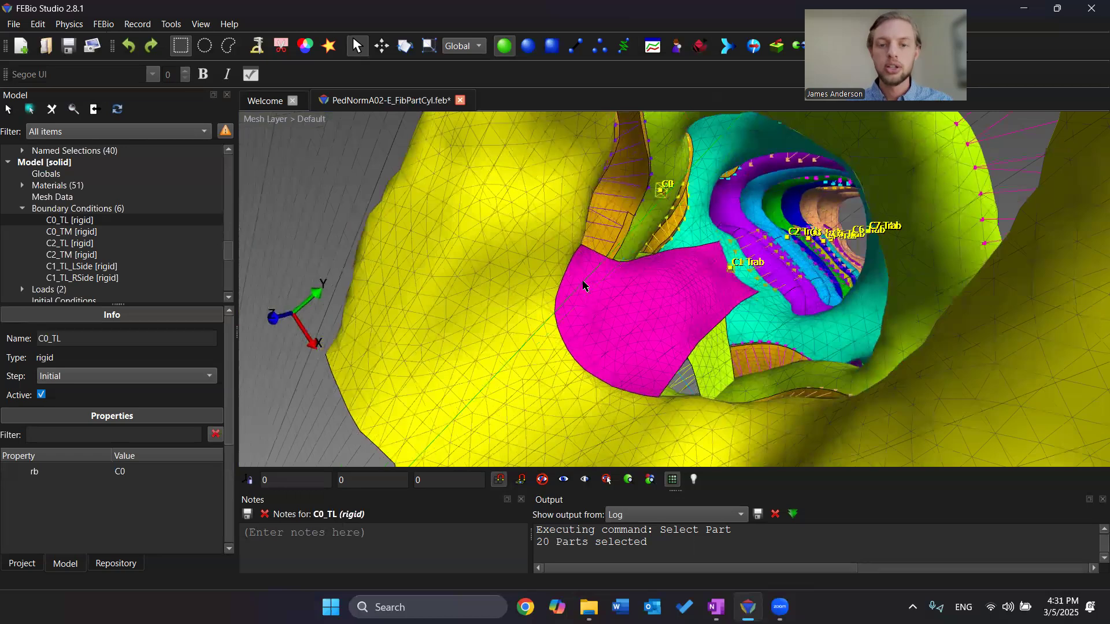
pyautogui.scroll(2, 527, 323)
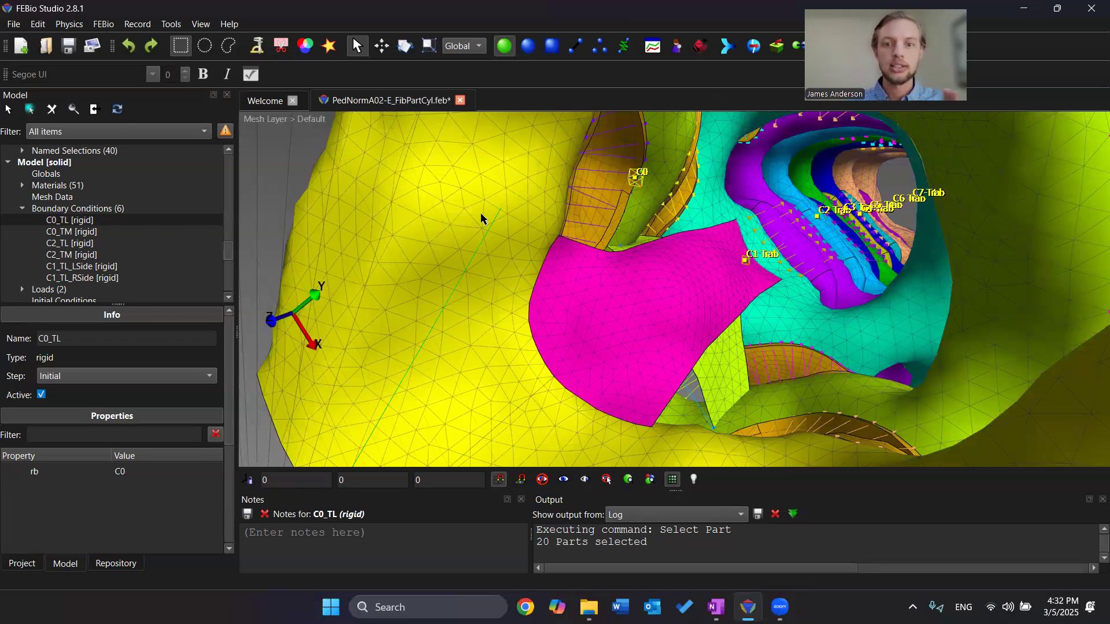
# - Show the C0_TM rigid boundary condition's properties and examine the magenta shell membrane from a slightly different angle
pyautogui.click(87, 232)
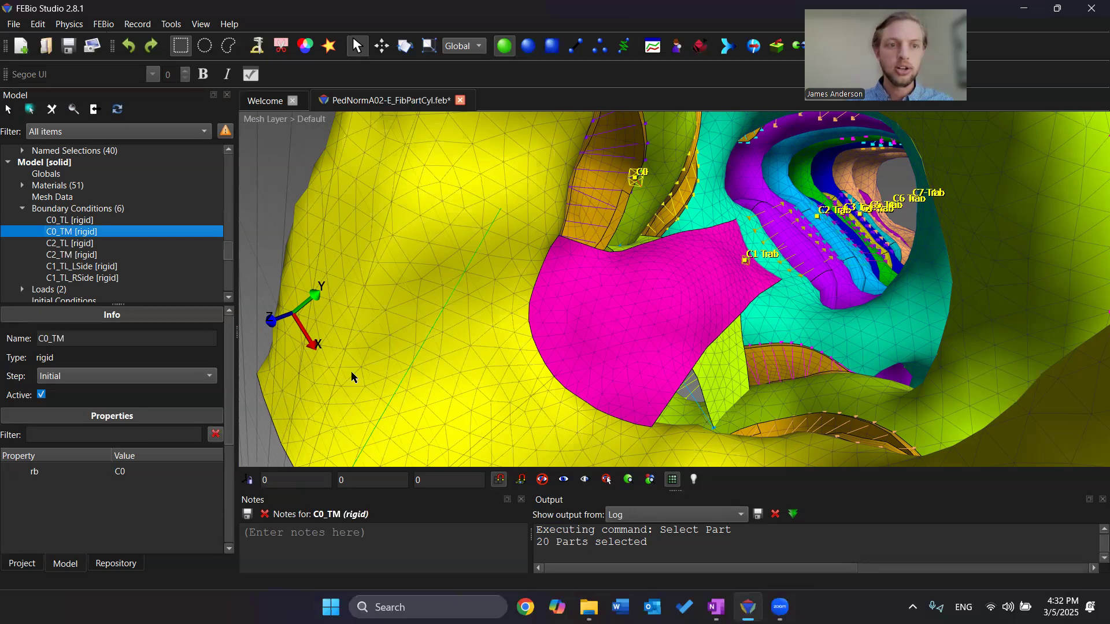
pyautogui.moveTo(660, 367); pyautogui.dragTo(764, 436)
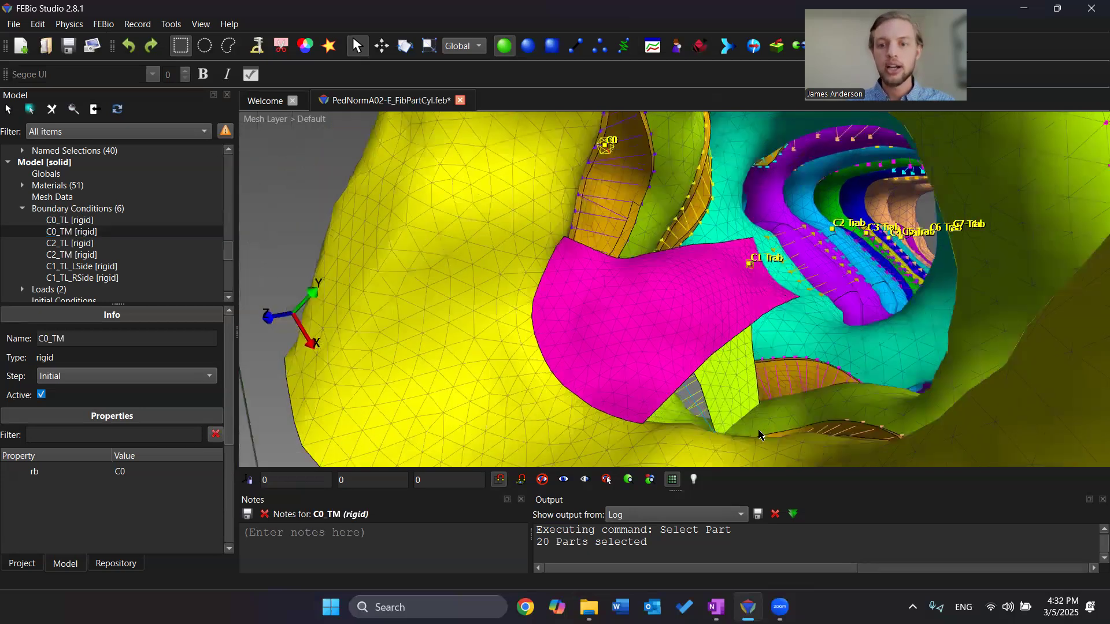
pyautogui.moveTo(655, 238); pyautogui.dragTo(792, 243)
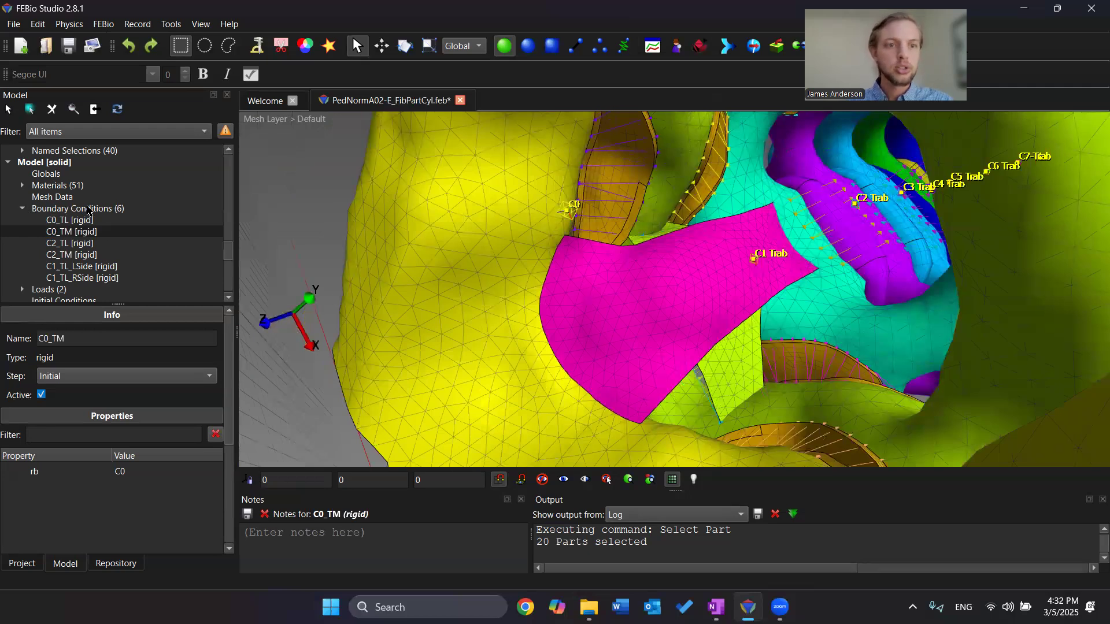
# - Collapse the boundary conditions, list the model's loads, and compare the properties of PressureLoad1 and PressureLoad2
pyautogui.click(64, 211)
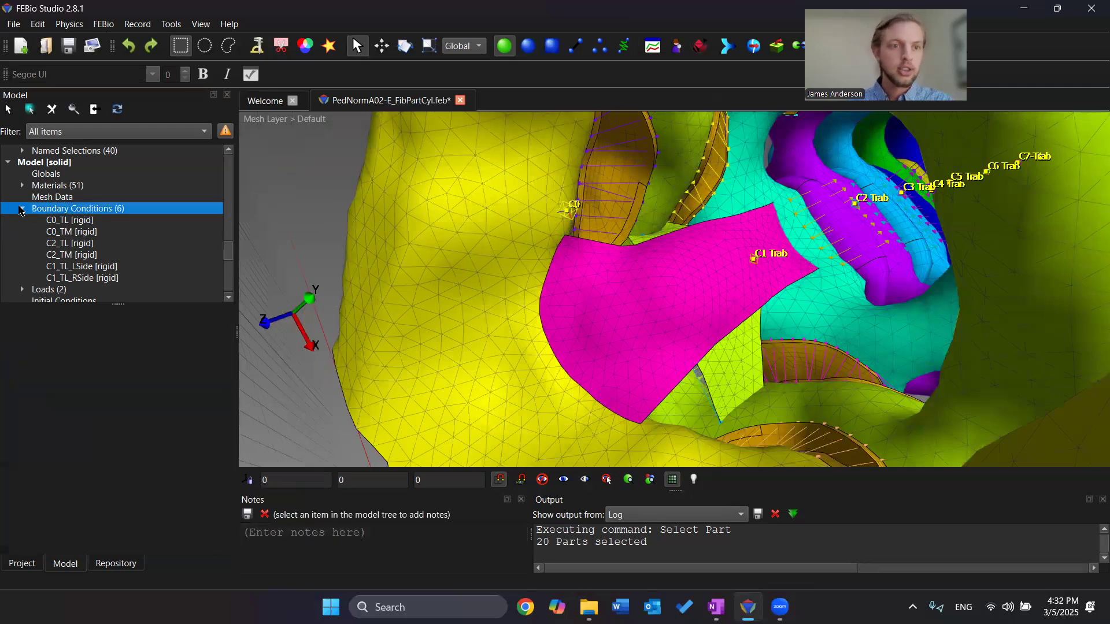
pyautogui.click(21, 209)
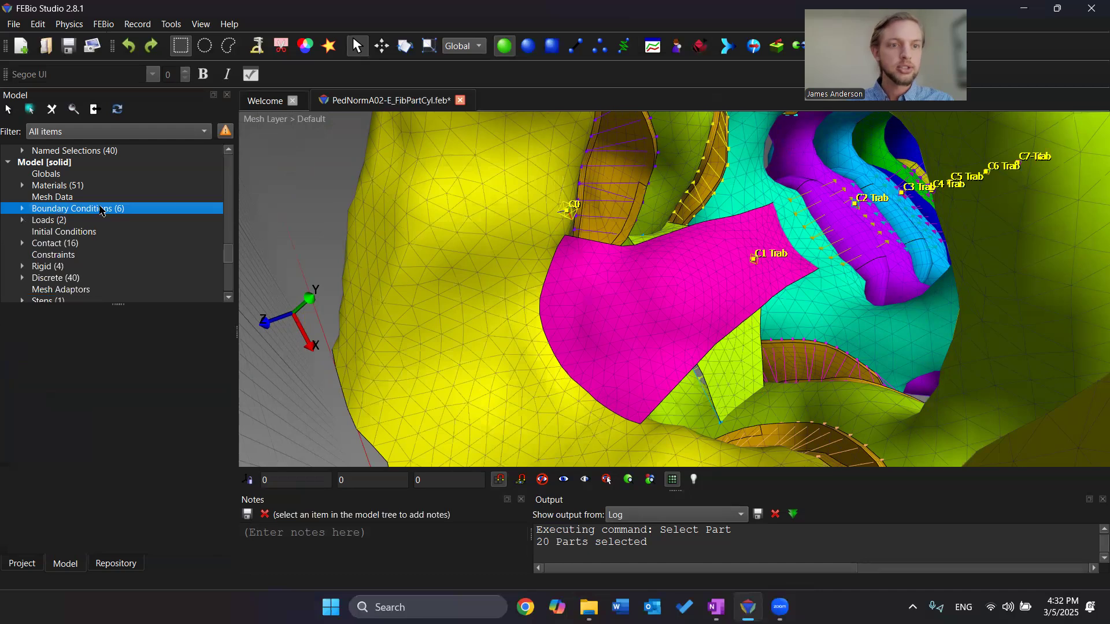
pyautogui.scroll(-1, 23, 197)
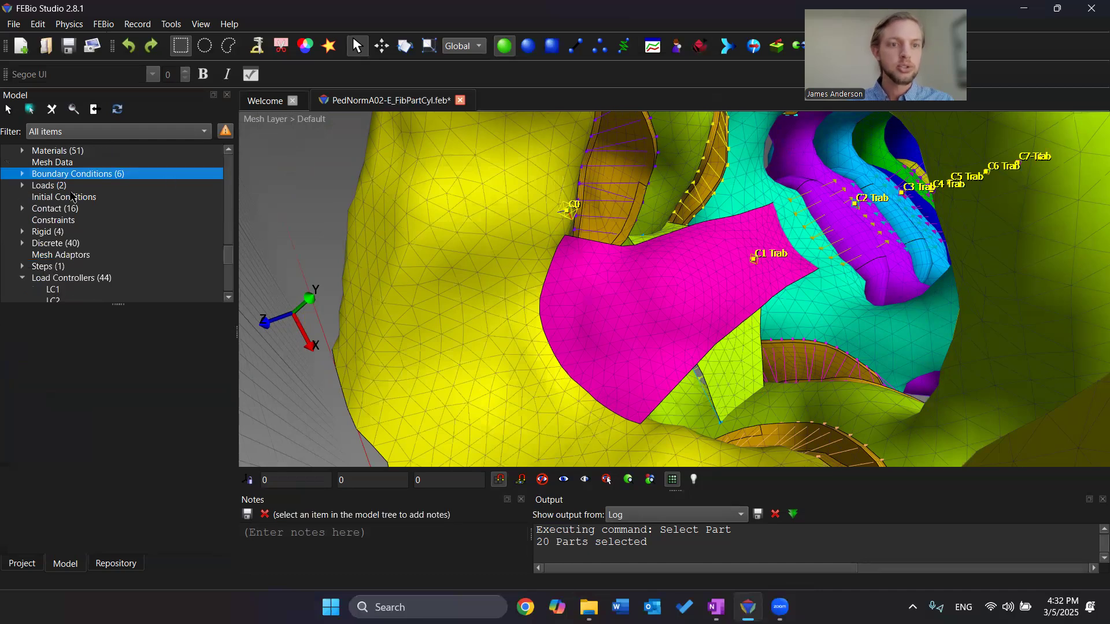
pyautogui.click(131, 199)
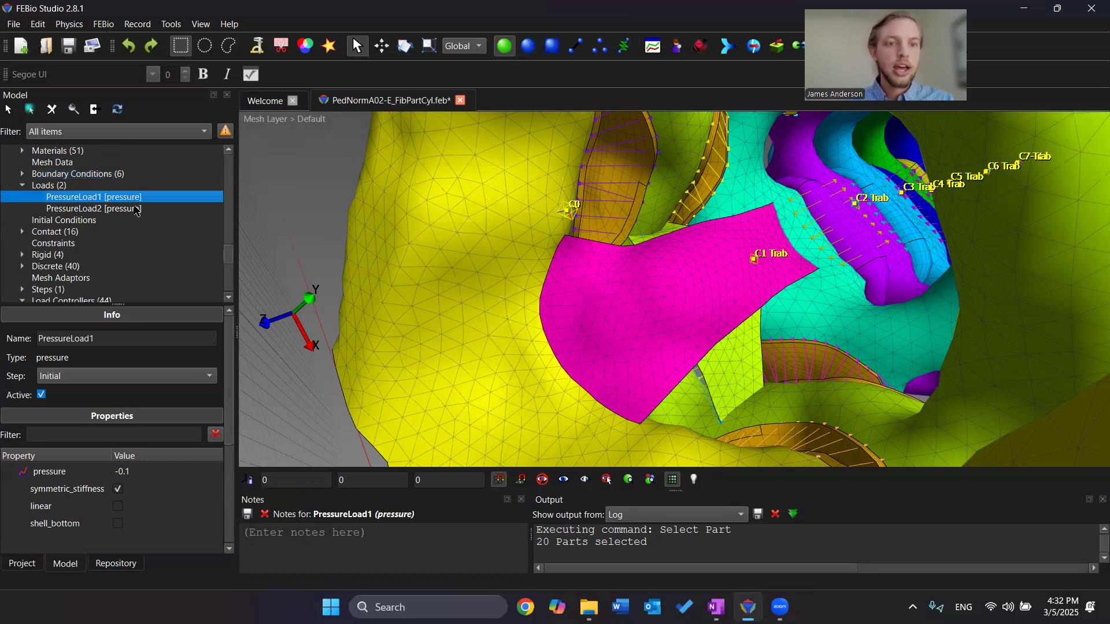
pyautogui.click(136, 210)
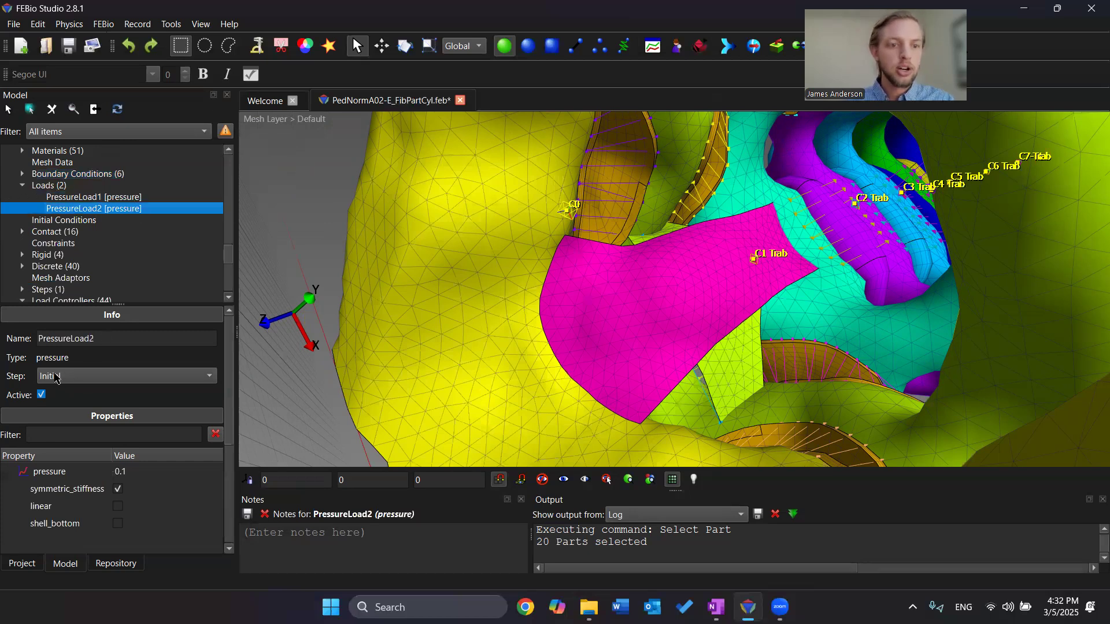
pyautogui.click(128, 199)
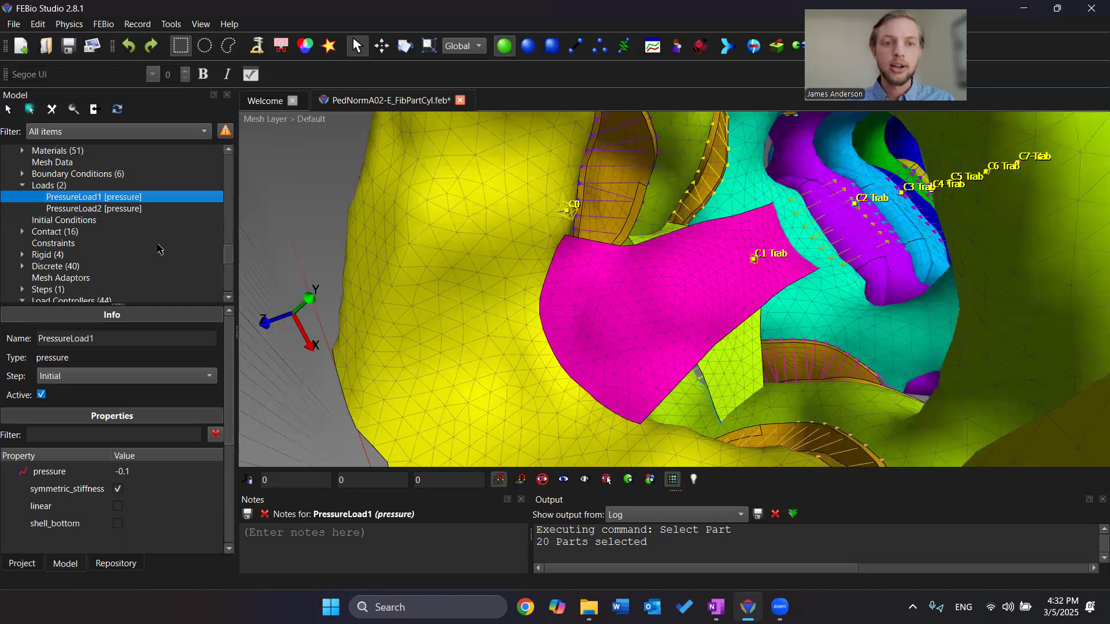
pyautogui.click(148, 210)
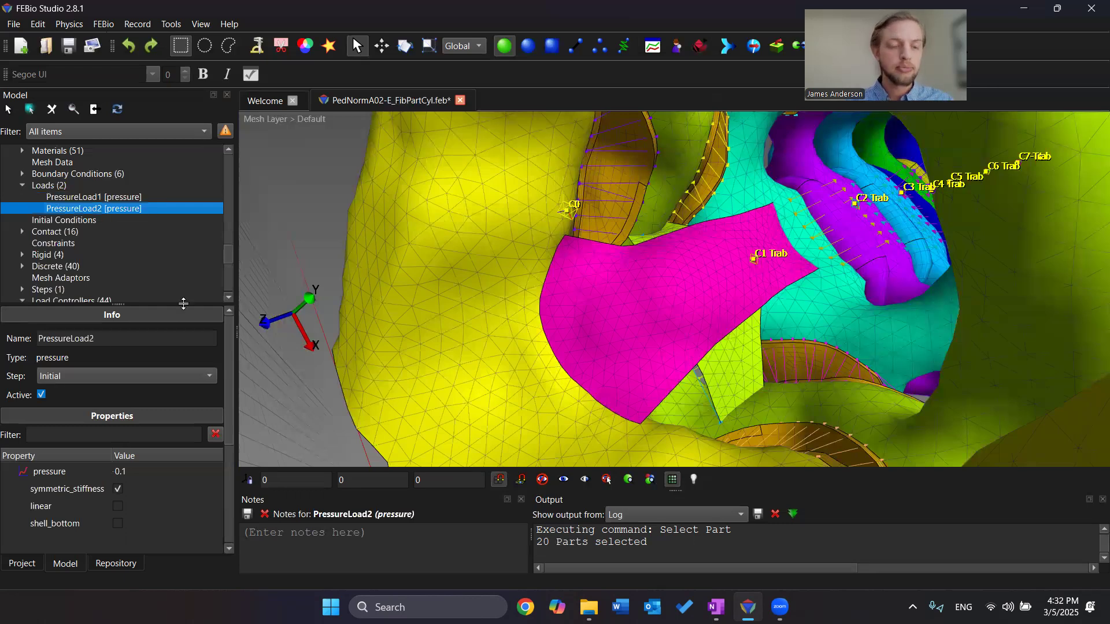
# - Check which load controller is assigned to the pressure parameter of PressureLoad2 and PressureLoad1
pyautogui.scroll(-1, 420, 330)
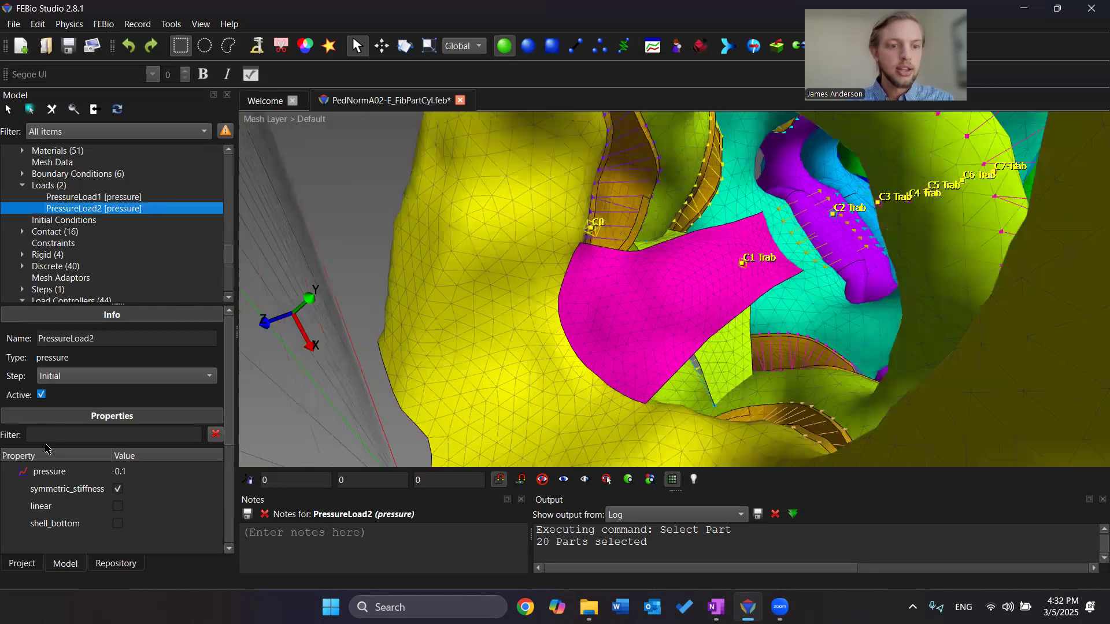
pyautogui.click(18, 474)
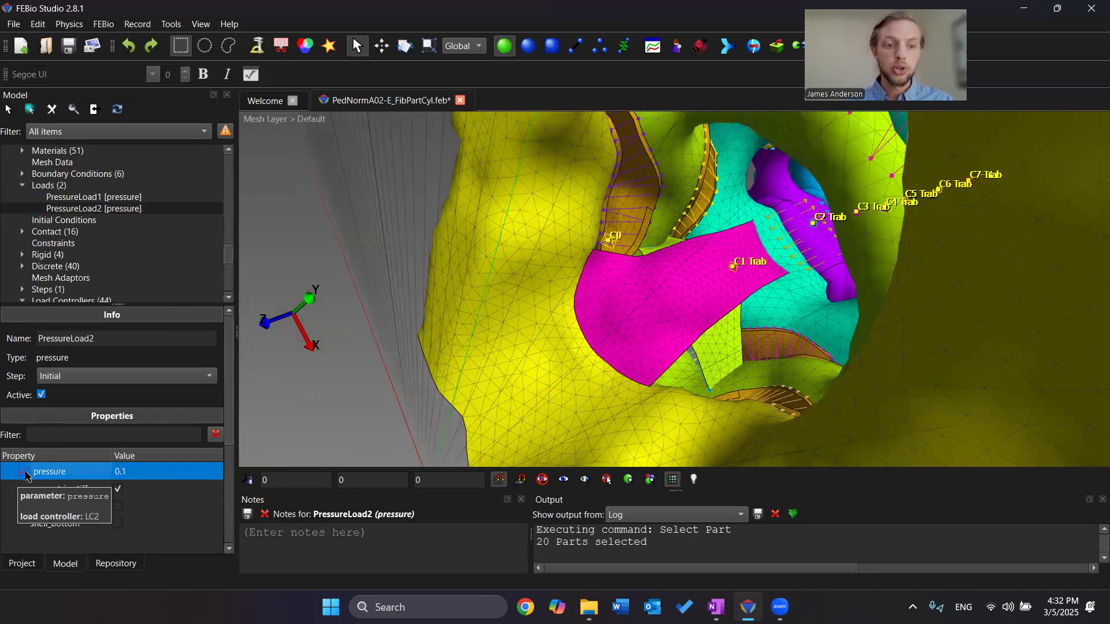
pyautogui.click(84, 197)
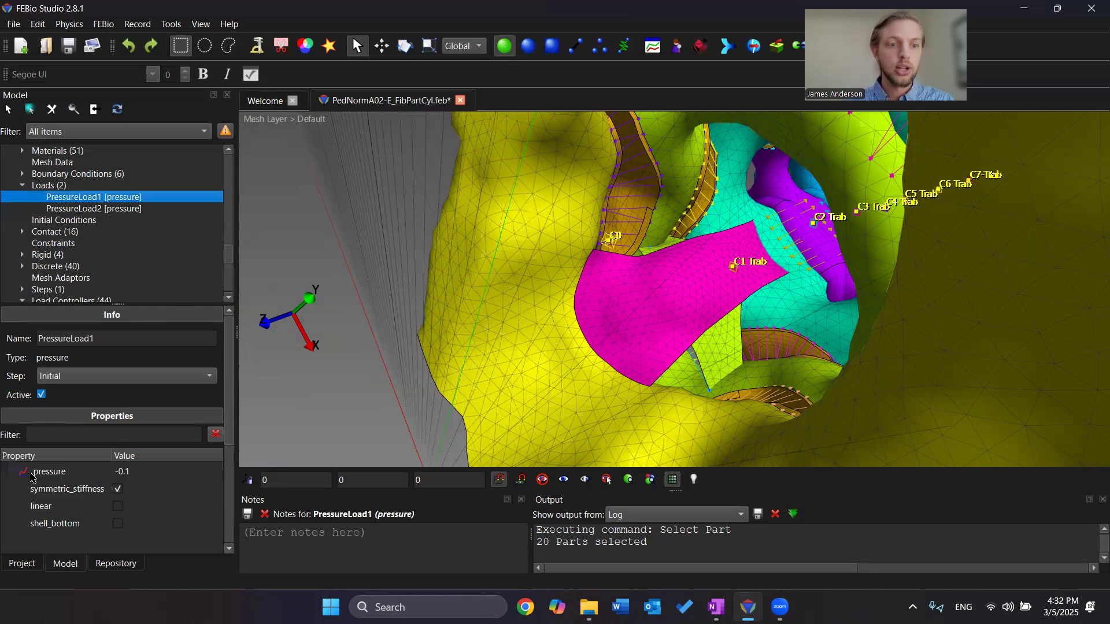
pyautogui.click(23, 475)
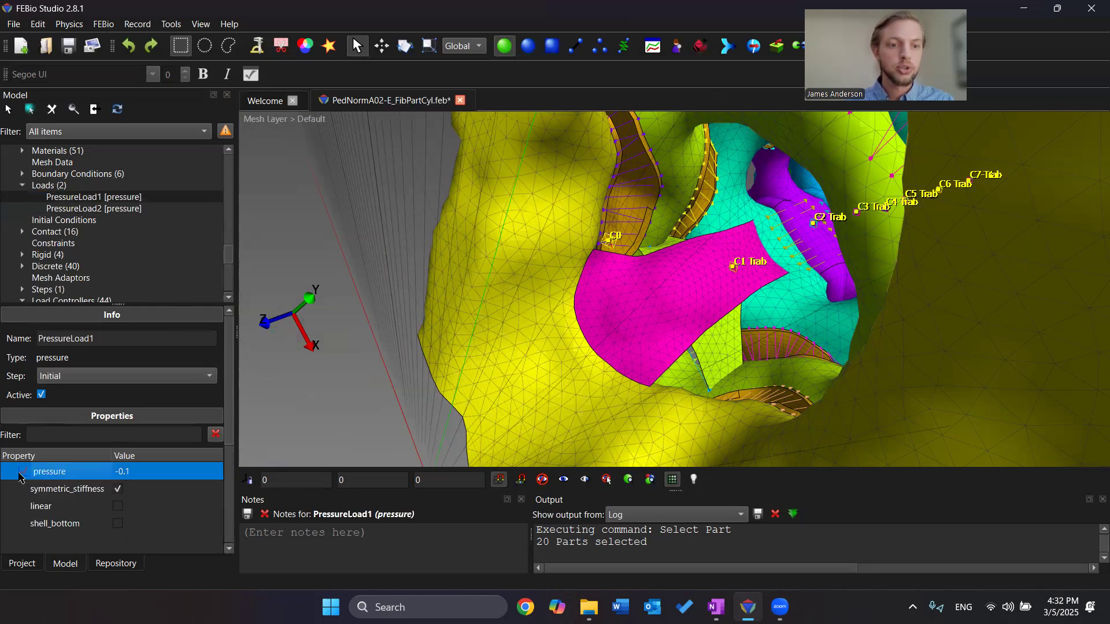
pyautogui.click(130, 210)
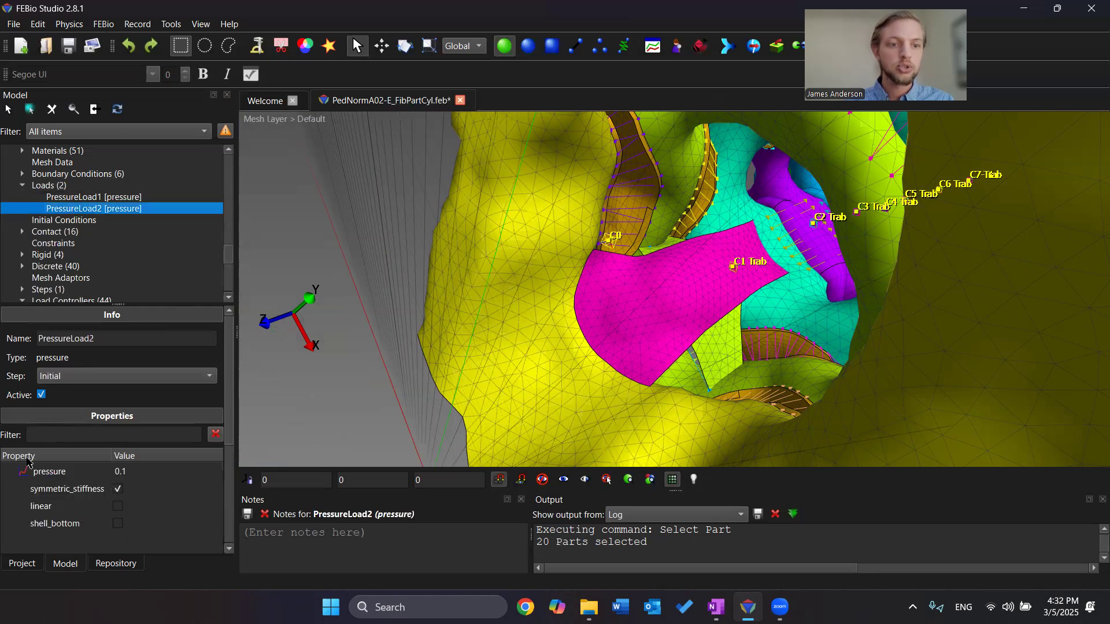
pyautogui.moveTo(24, 475)
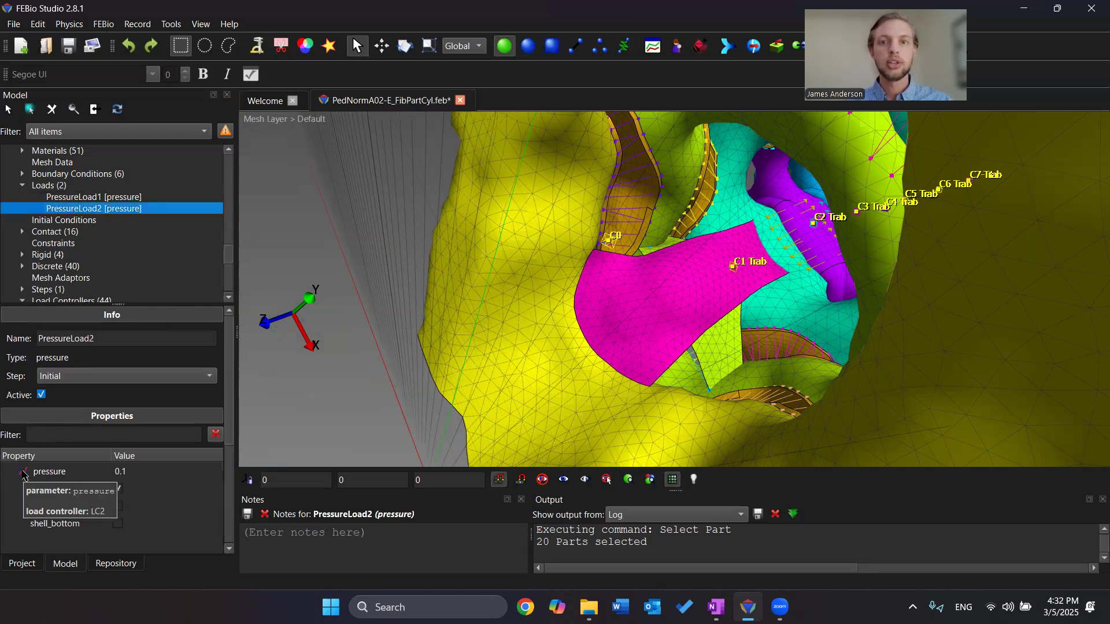
# - View the pressure load curves of PressureLoad1 and PressureLoad2 in the Curve Editor, and close the editor
pyautogui.click(653, 46)
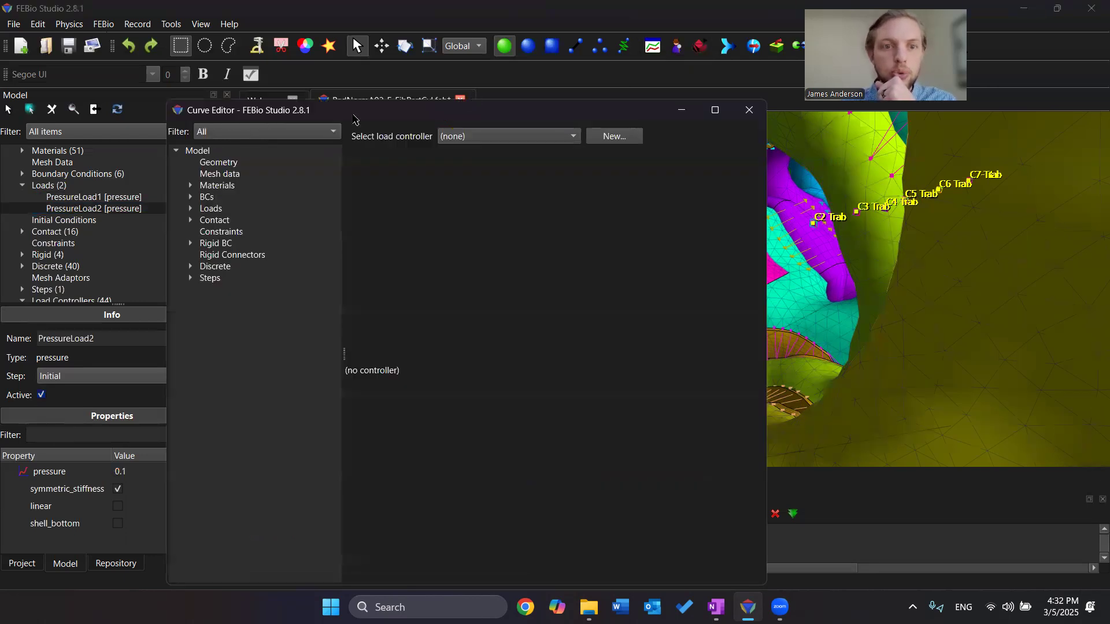
pyautogui.moveTo(354, 118); pyautogui.dragTo(446, 73)
pyautogui.click(282, 164)
pyautogui.click(297, 175)
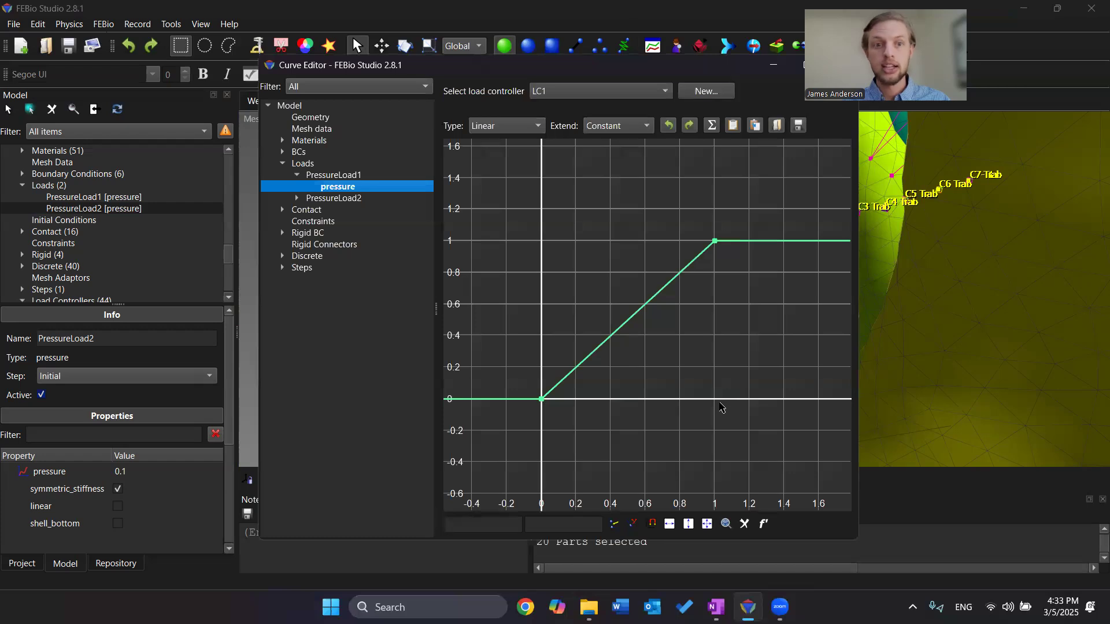
pyautogui.click(297, 198)
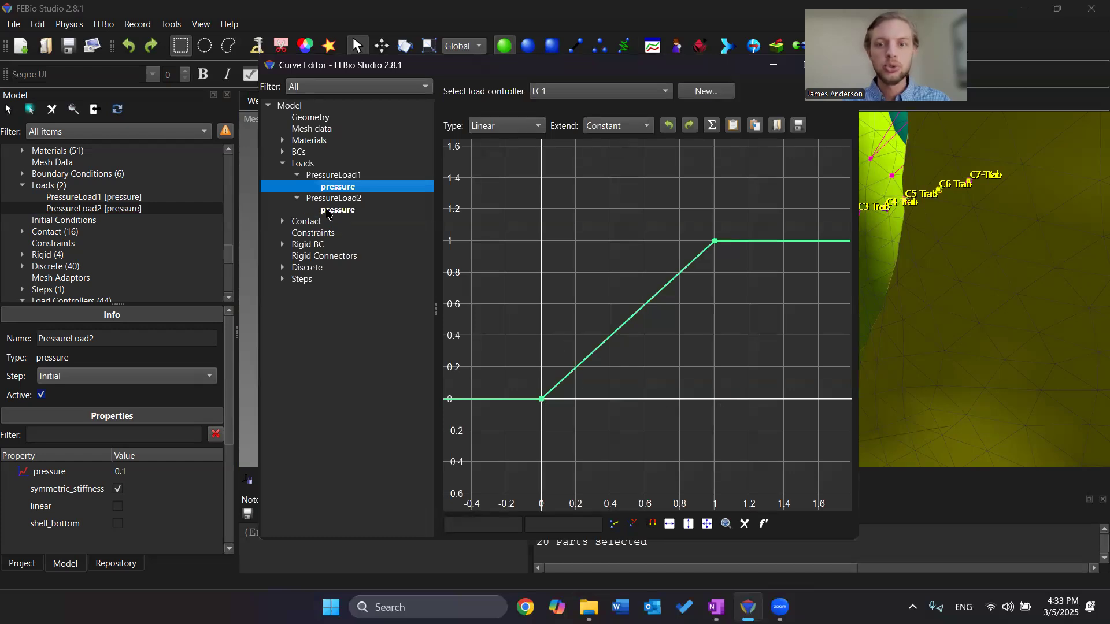
pyautogui.click(328, 212)
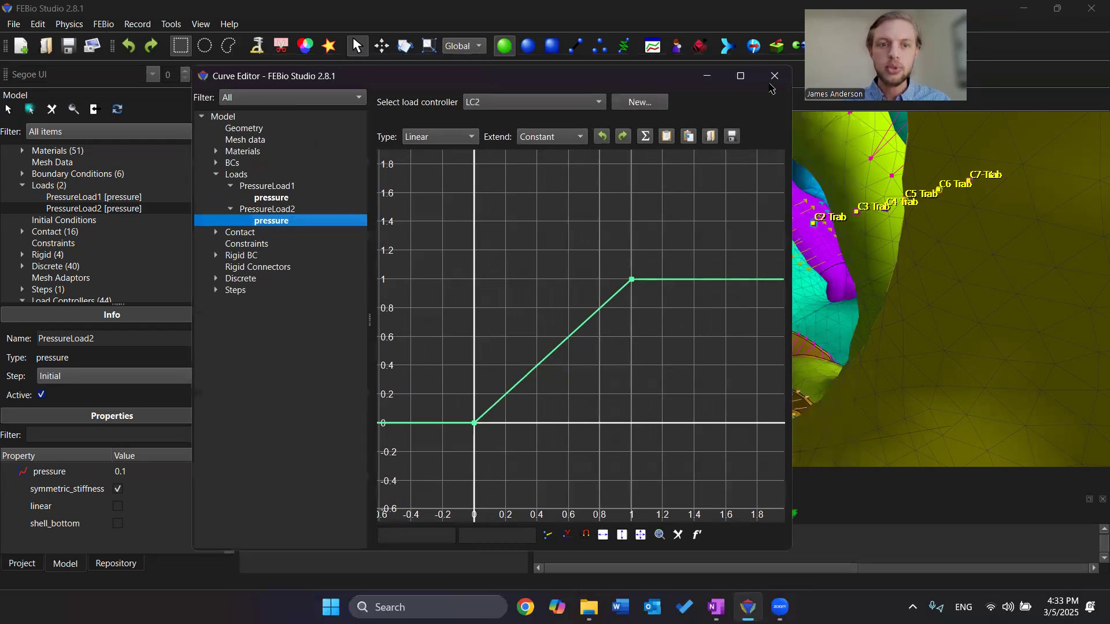
pyautogui.click(774, 65)
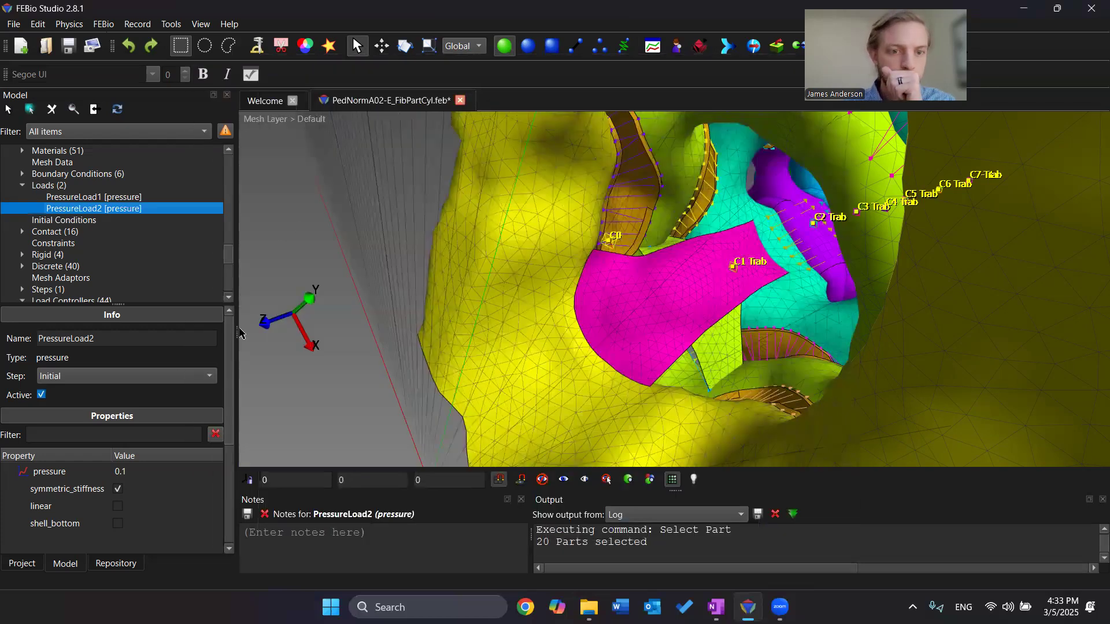
# - Check the facet selections assigned to both pressure loads and highlight PressureLoad1's Nucleus_TopBottom faces in the model
pyautogui.moveTo(227, 374); pyautogui.dragTo(231, 435)
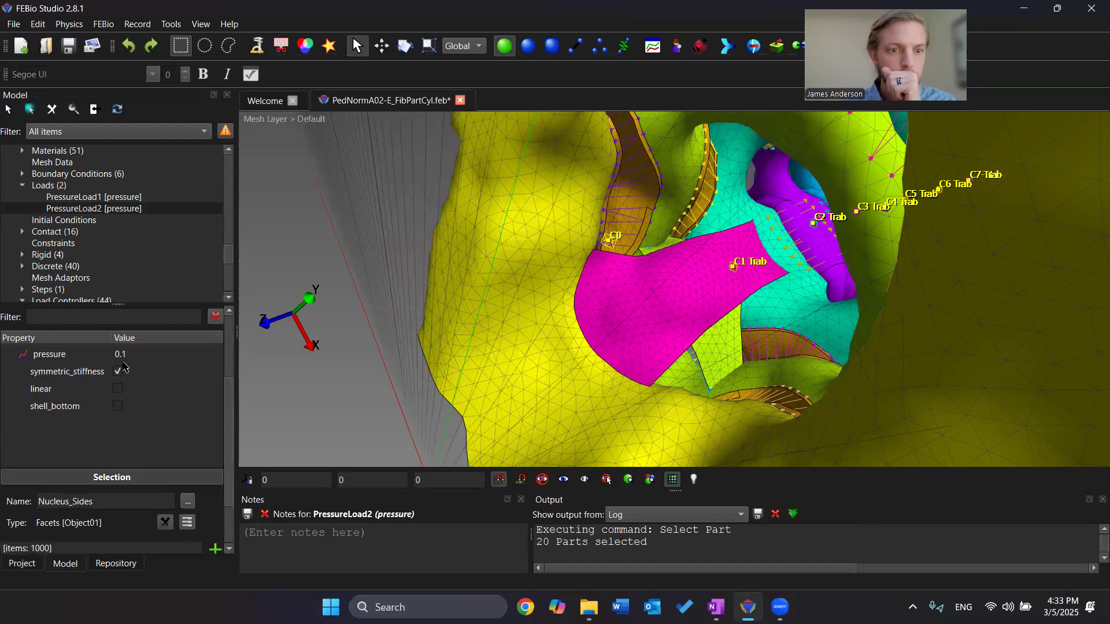
pyautogui.click(123, 197)
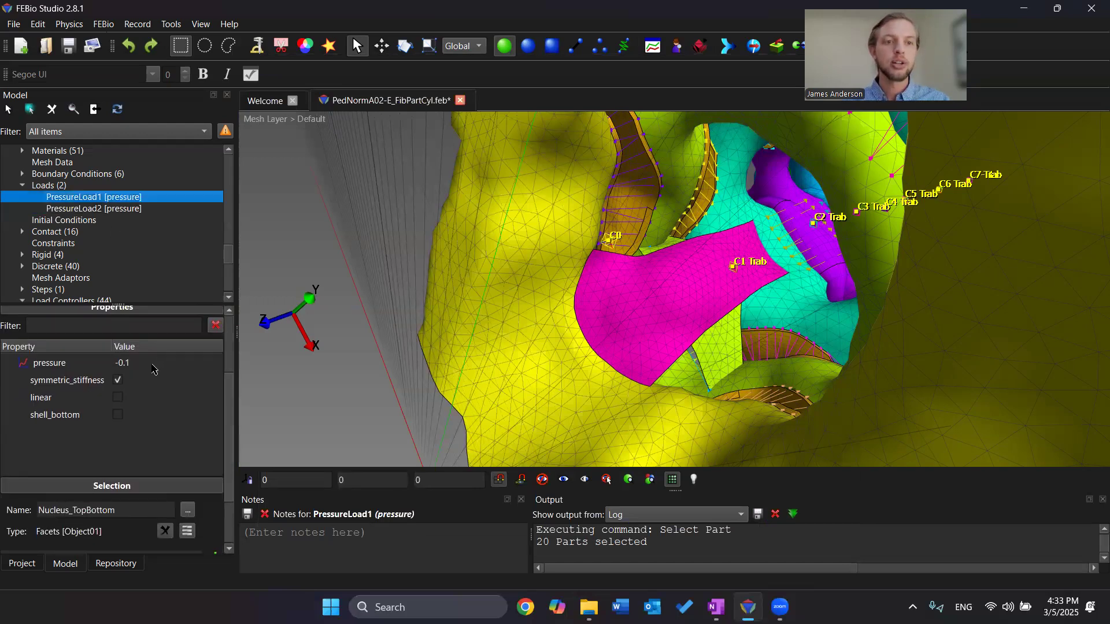
pyautogui.moveTo(230, 383); pyautogui.dragTo(232, 442)
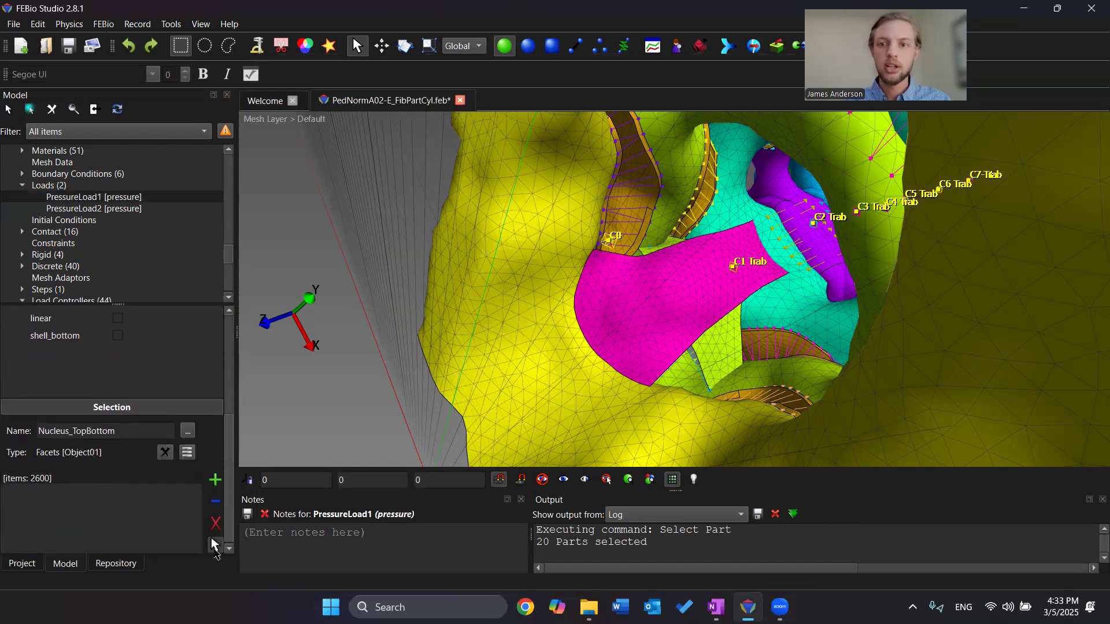
pyautogui.click(215, 544)
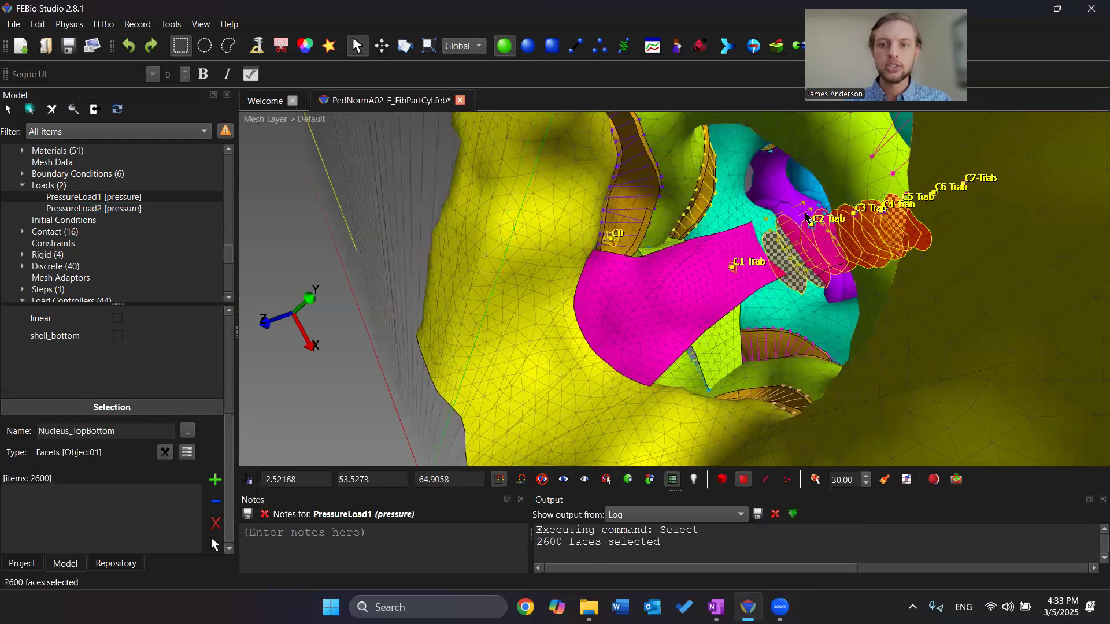
# - Examine the highlighted top and bottom nucleus faces between the vertebrae up close from the front of the spine
pyautogui.moveTo(750, 294); pyautogui.dragTo(727, 314, button='middle')
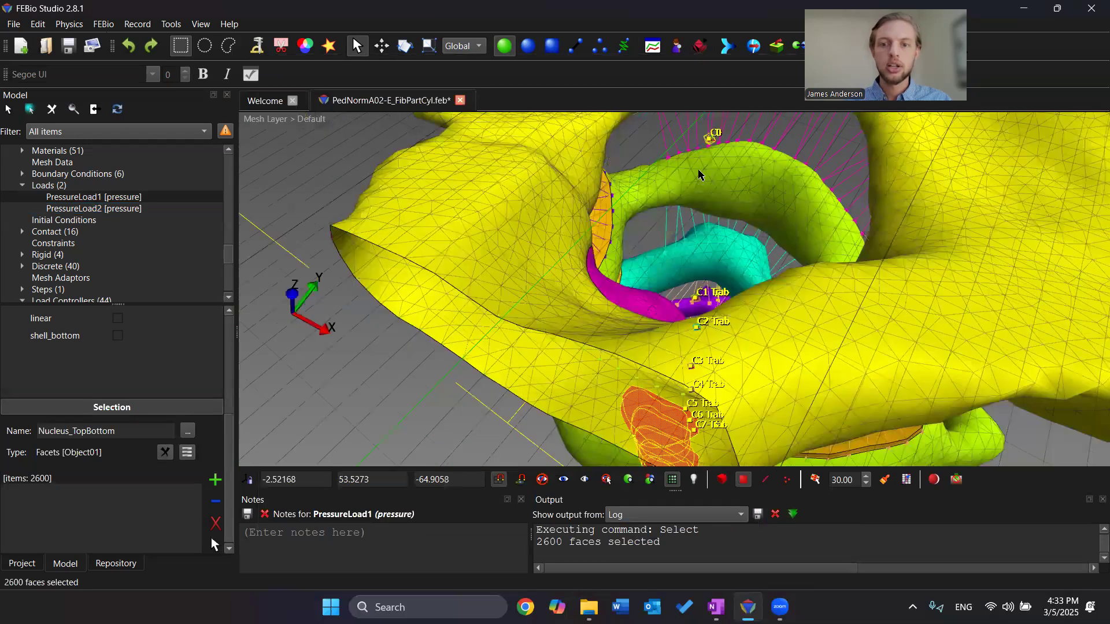
pyautogui.moveTo(699, 173); pyautogui.dragTo(698, 362, button='middle')
pyautogui.moveTo(666, 236); pyautogui.dragTo(654, 182, button='right')
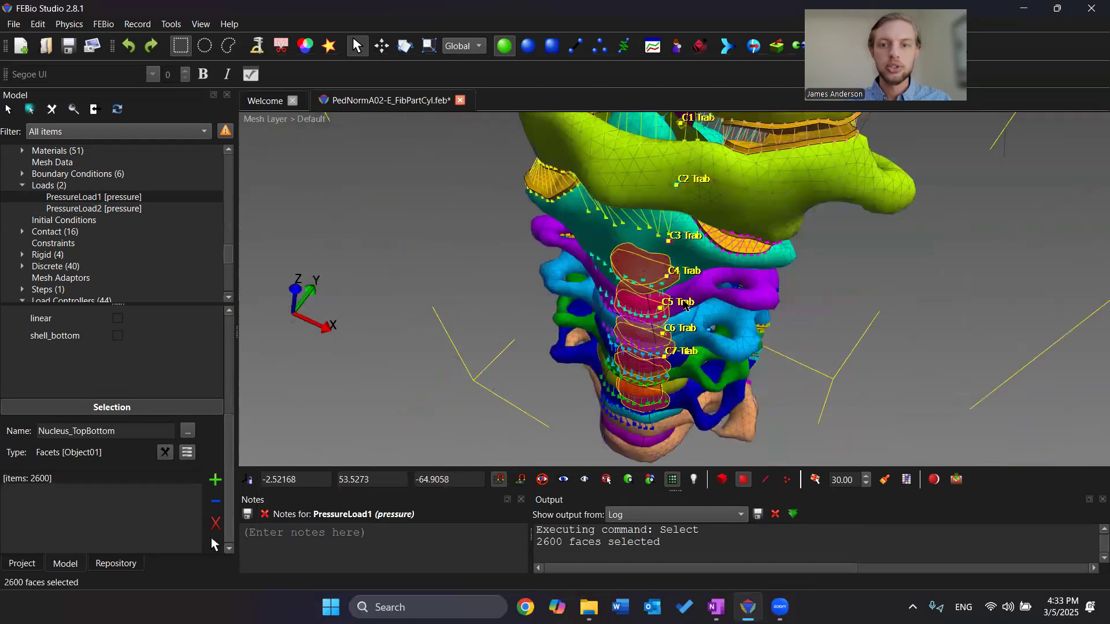
pyautogui.scroll(3, 675, 294)
pyautogui.scroll(3, 650, 283)
pyautogui.moveTo(229, 440)
pyautogui.mouseDown()
pyautogui.moveTo(234, 394)
pyautogui.moveTo(235, 432)
pyautogui.mouseUp()
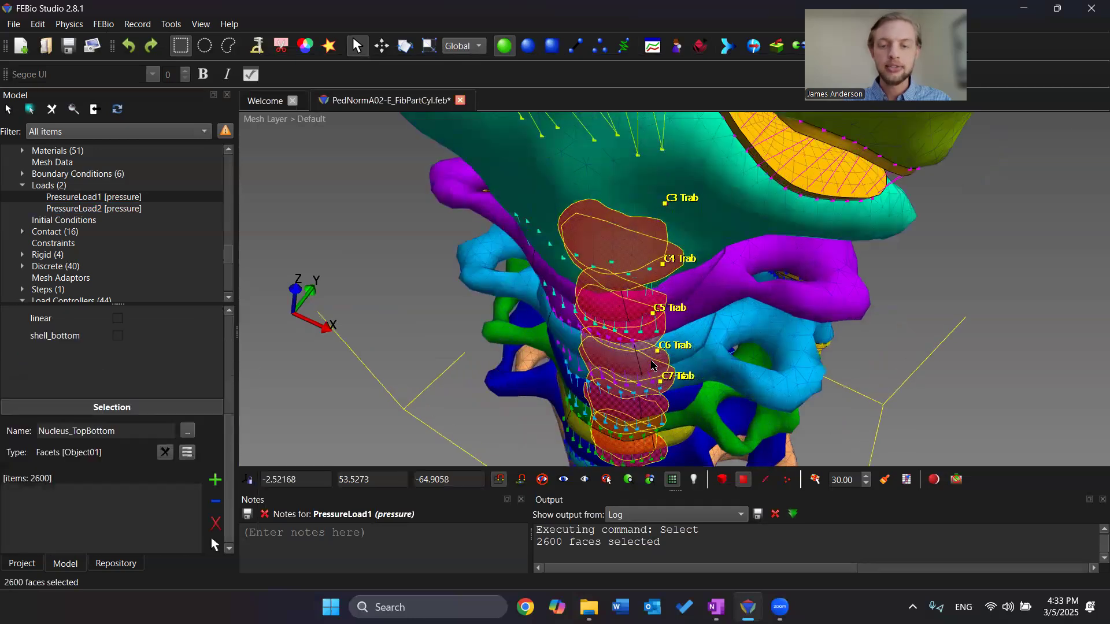
pyautogui.moveTo(653, 364); pyautogui.dragTo(659, 328, button='right')
pyautogui.scroll(2, 682, 295)
pyautogui.moveTo(661, 294); pyautogui.dragTo(670, 243)
pyautogui.moveTo(694, 171); pyautogui.dragTo(668, 266, button='right')
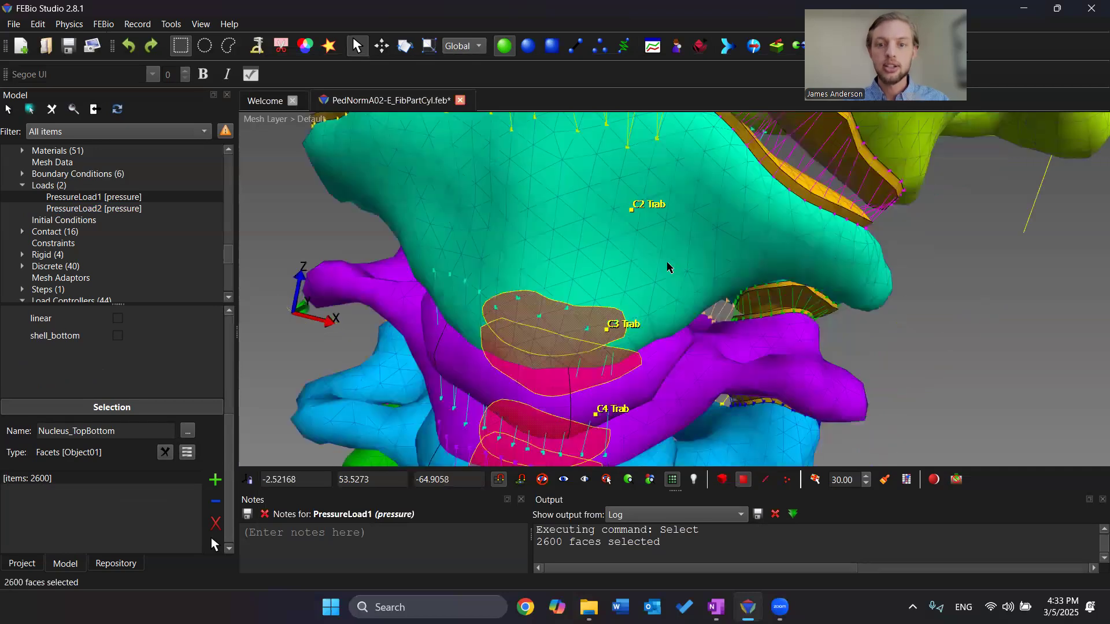
pyautogui.moveTo(593, 348); pyautogui.dragTo(607, 177, button='right')
pyautogui.scroll(1, 600, 207)
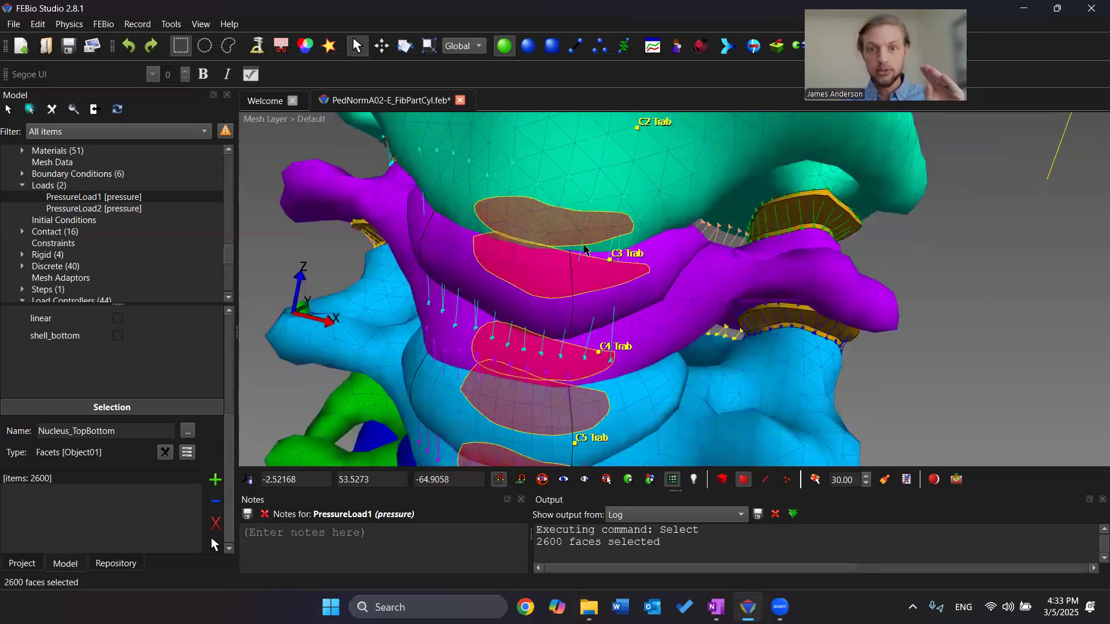
# - Highlight PressureLoad2's Nucleus_Sides faces in the model and examine them between the C3 to C7 vertebrae
pyautogui.click(129, 210)
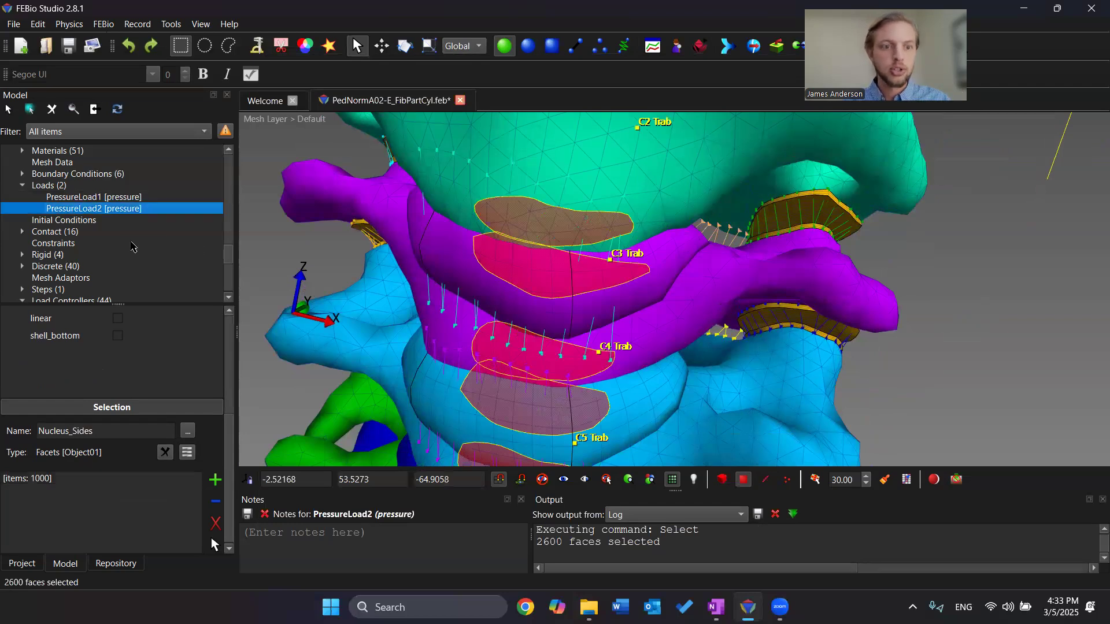
pyautogui.scroll(2, 233, 437)
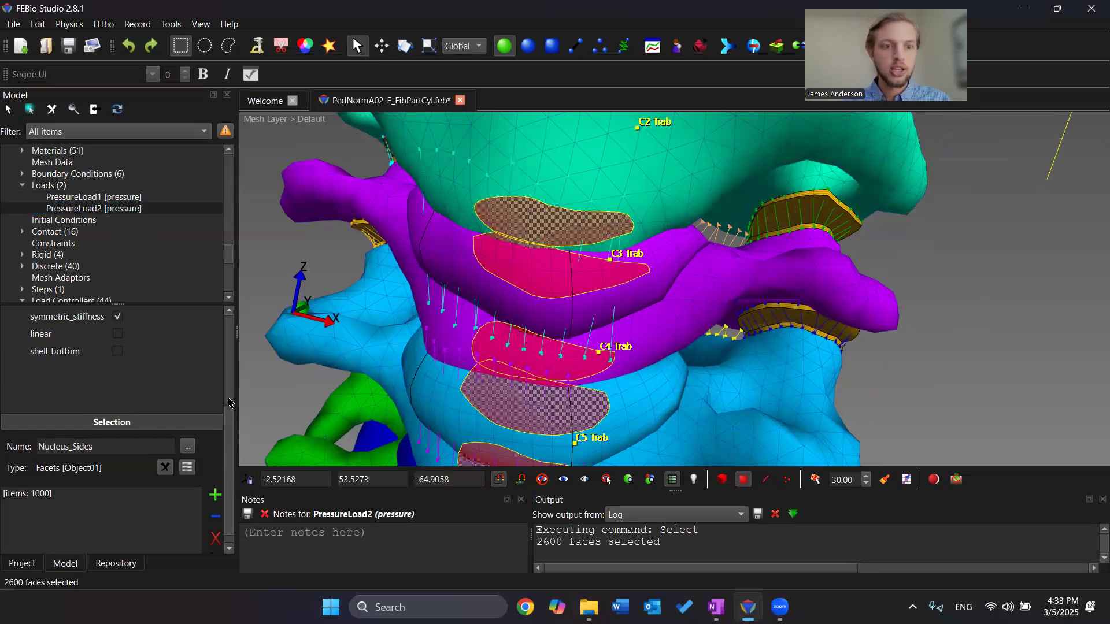
pyautogui.scroll(-2, 141, 494)
pyautogui.click(143, 481)
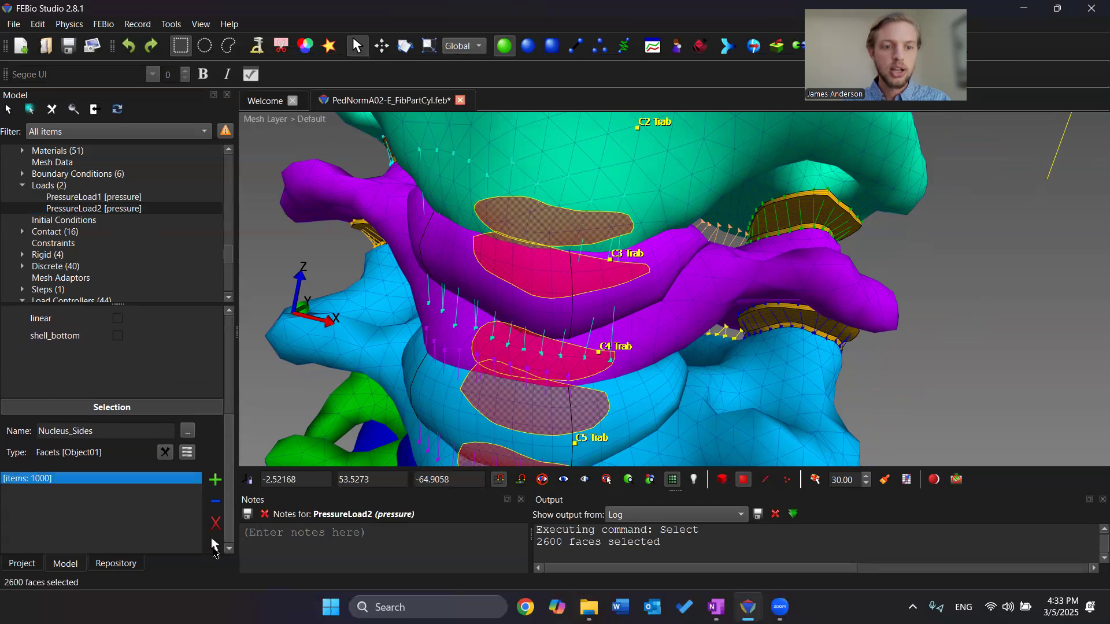
pyautogui.click(213, 546)
pyautogui.moveTo(547, 350); pyautogui.dragTo(571, 320)
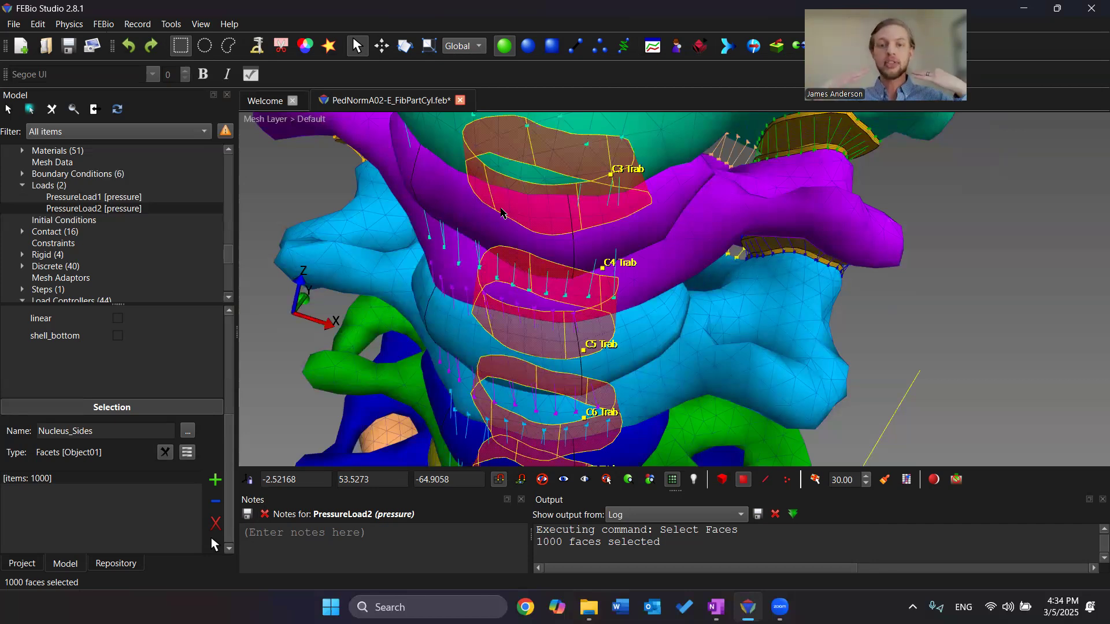
pyautogui.scroll(-2, 643, 252)
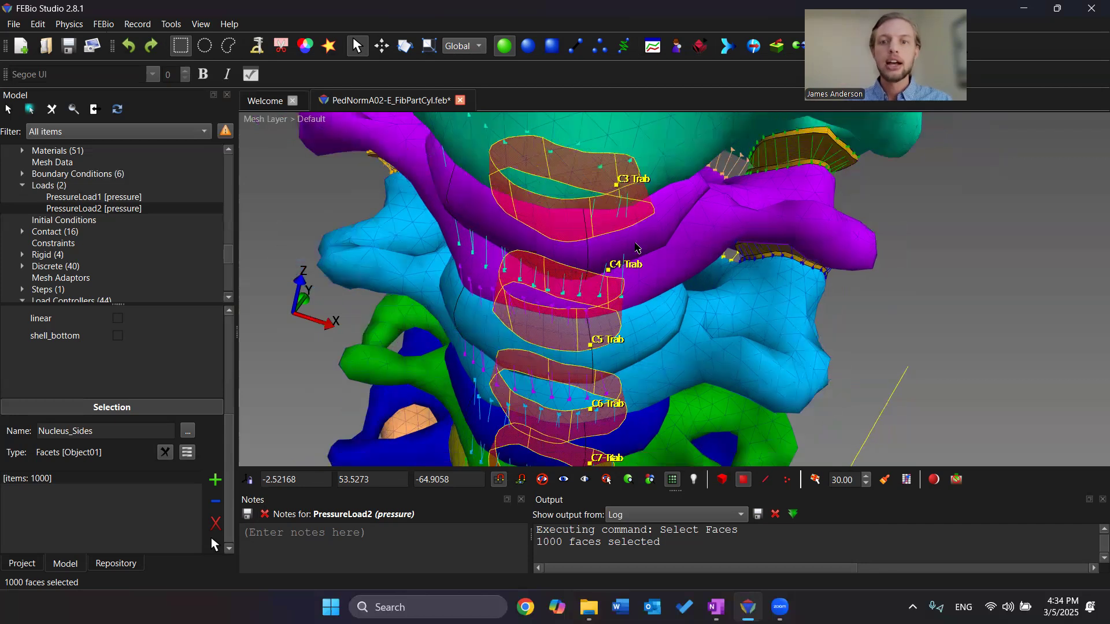
# - Inspect the highlighted Nucleus_Sides faces from the front, from the C2 vertebra down to C6
pyautogui.moveTo(649, 246); pyautogui.dragTo(649, 248)
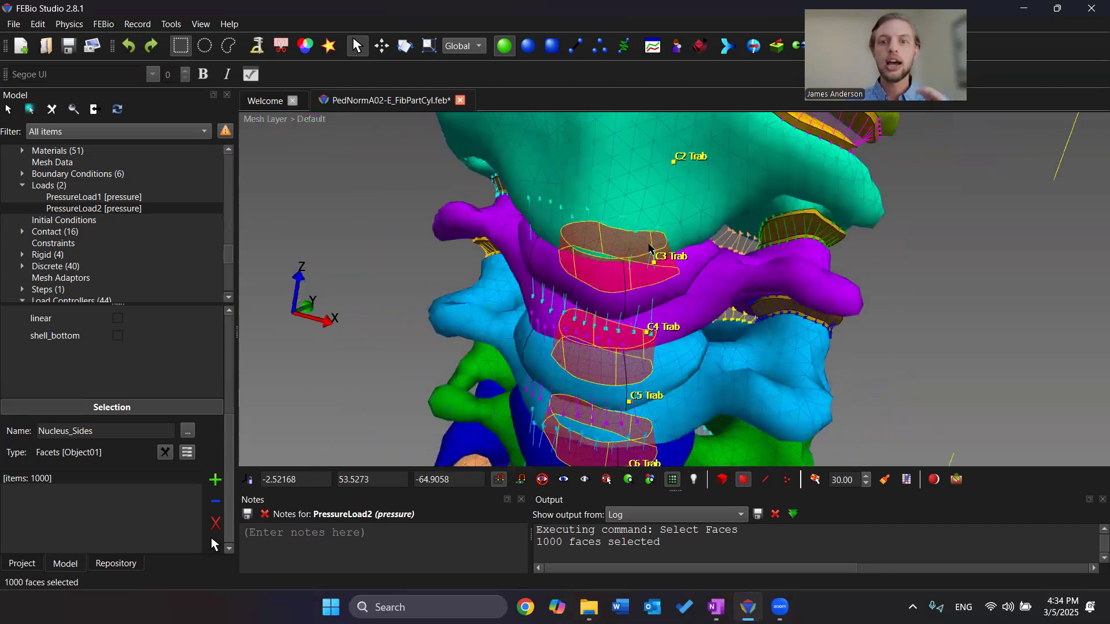
pyautogui.scroll(1, 684, 298)
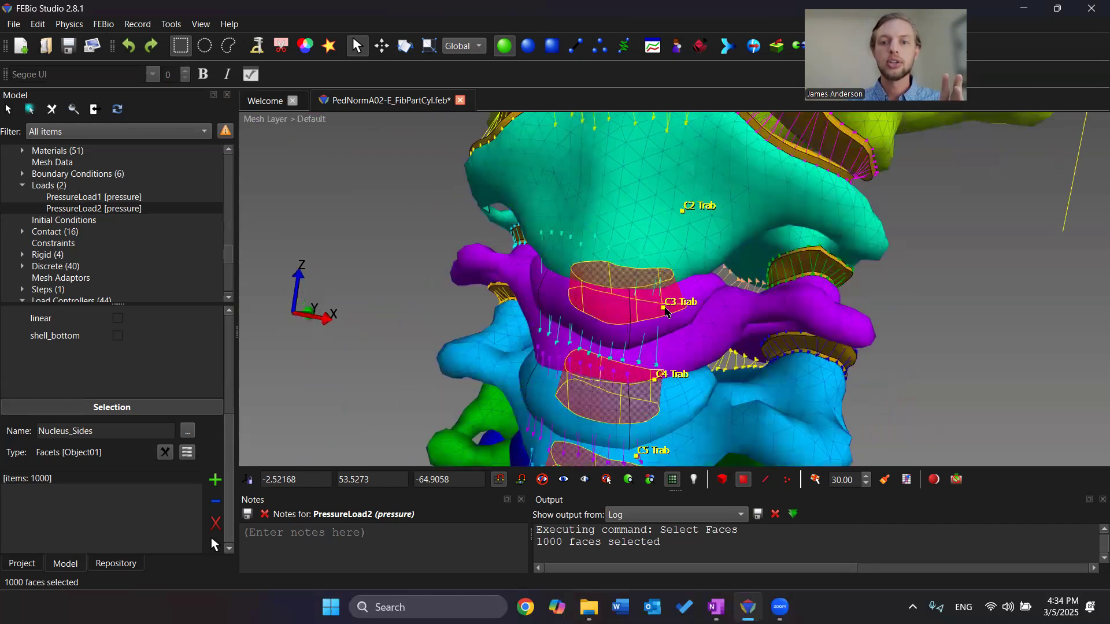
pyautogui.moveTo(709, 320); pyautogui.dragTo(723, 326)
pyautogui.scroll(-2, 751, 322)
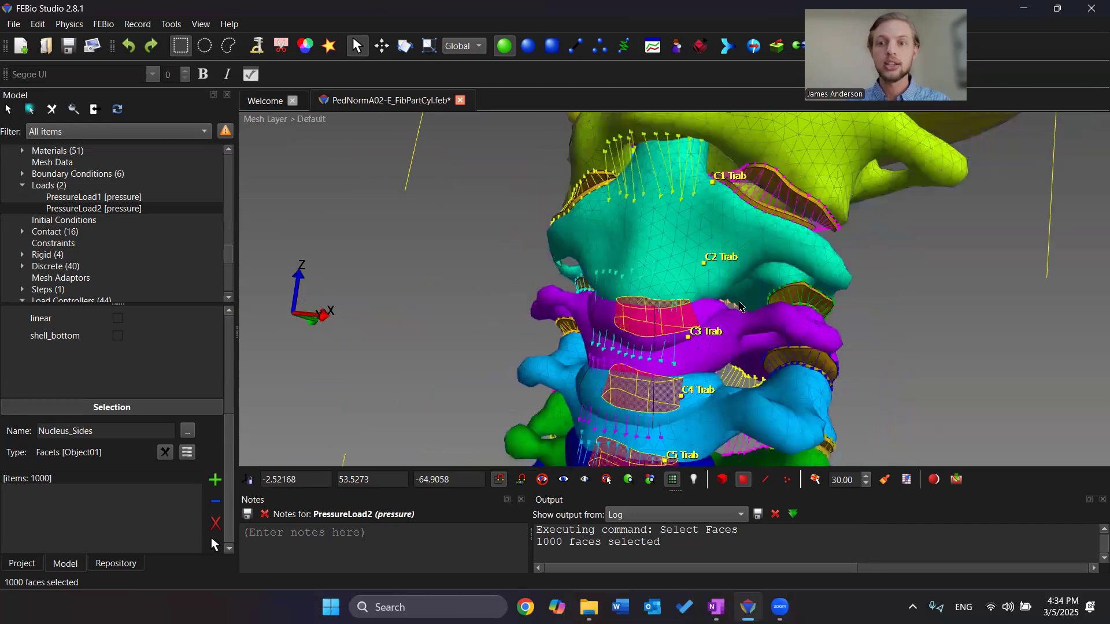
pyautogui.moveTo(745, 297); pyautogui.dragTo(730, 335)
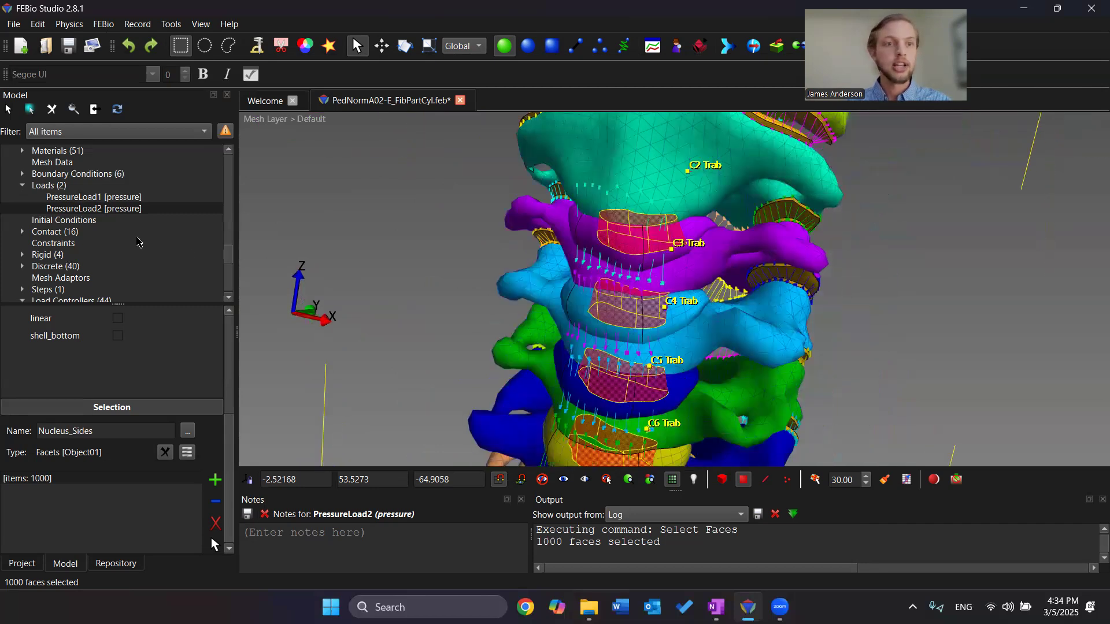
# - Collapse the Loads group, expand the Contact group, and clear the Nucleus_Sides face selection in the model
pyautogui.click(23, 185)
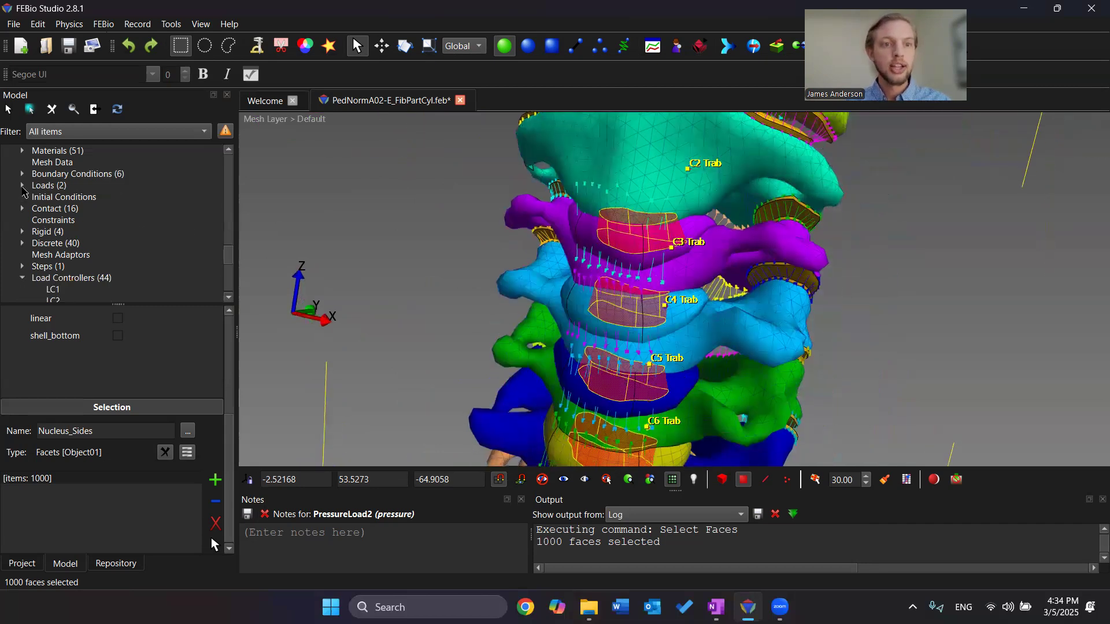
pyautogui.click(23, 209)
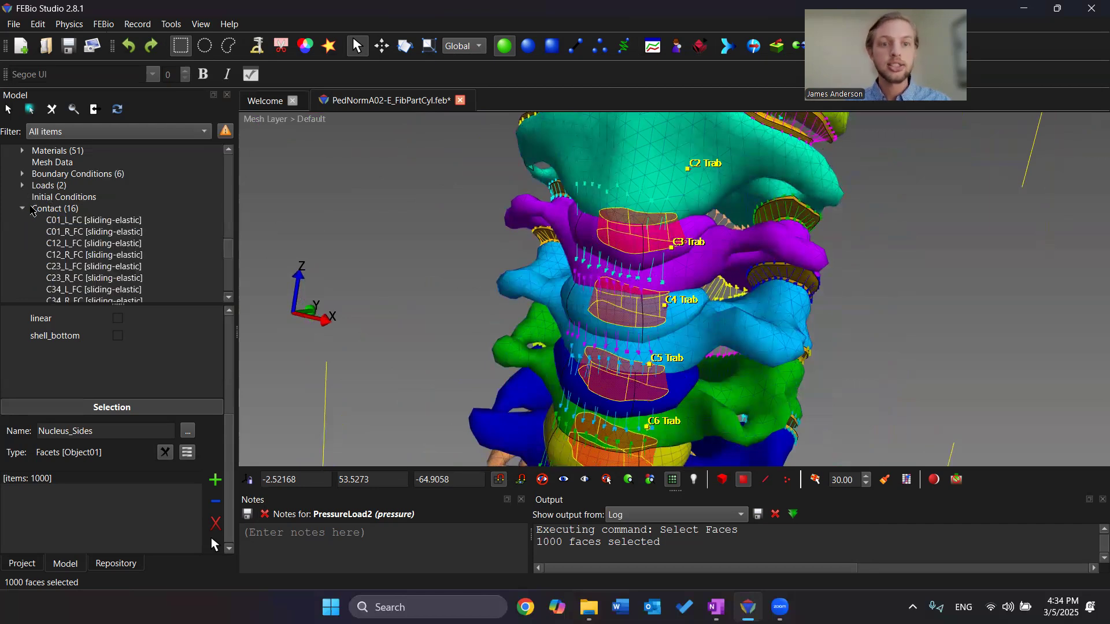
pyautogui.scroll(-3, 694, 258)
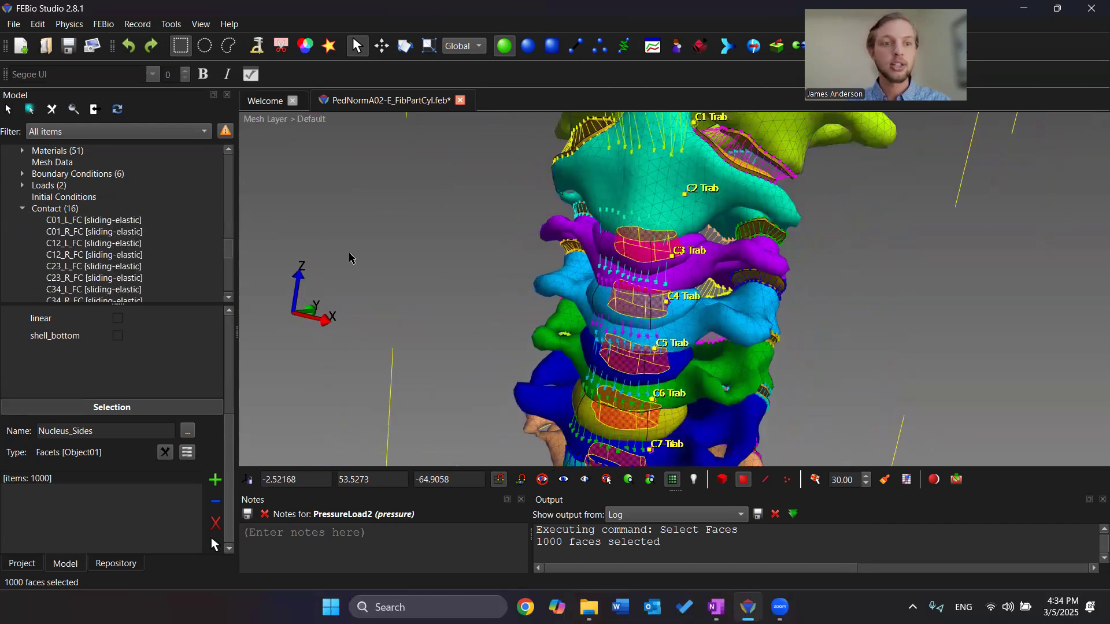
pyautogui.click(350, 257)
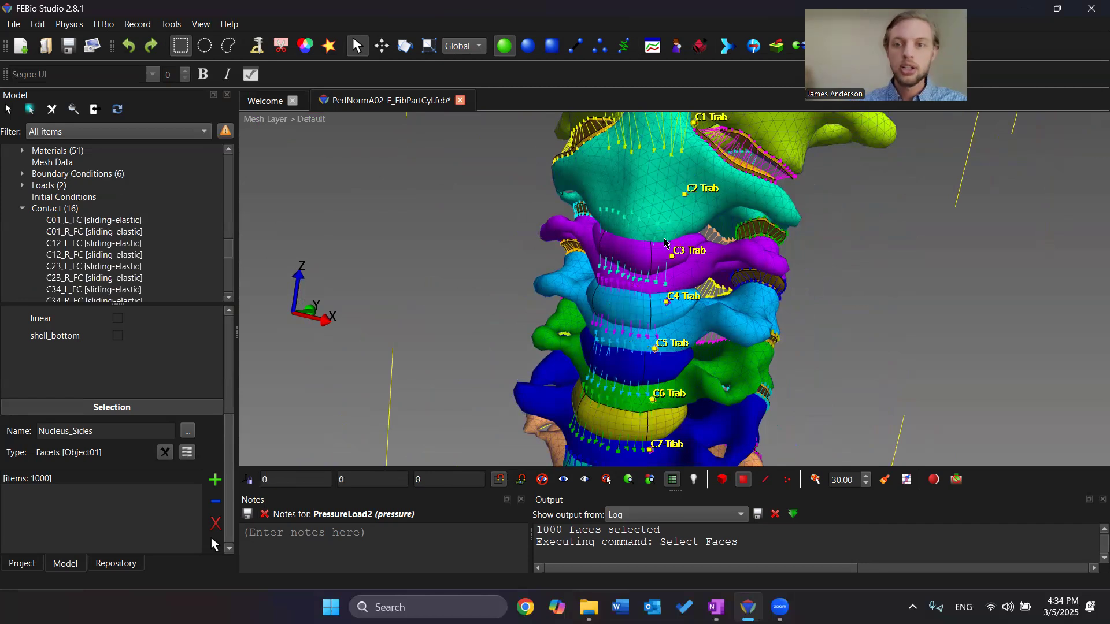
# - Examine the facet joint cartilage between the C2 and C3 vertebrae up close from the side of the spine
pyautogui.scroll(4, 665, 243)
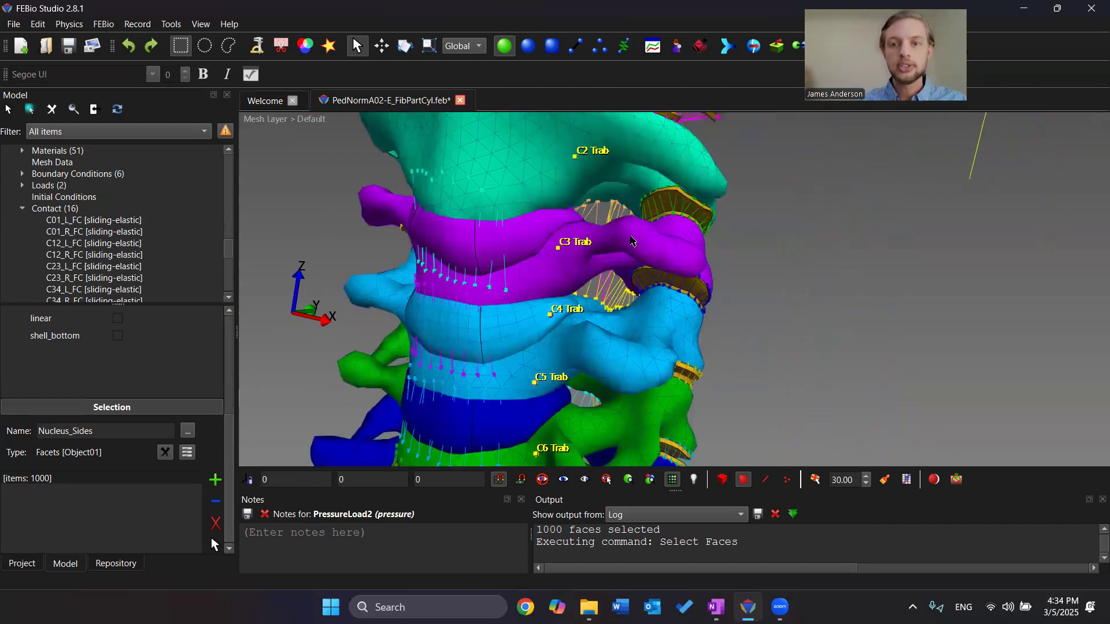
pyautogui.scroll(2, 632, 241)
pyautogui.moveTo(790, 228); pyautogui.dragTo(521, 391)
pyautogui.moveTo(772, 273); pyautogui.dragTo(843, 227, button='right')
pyautogui.scroll(2, 758, 275)
pyautogui.scroll(2, 751, 272)
pyautogui.moveTo(843, 226); pyautogui.dragTo(728, 288)
pyautogui.scroll(1, 727, 287)
pyautogui.moveTo(729, 285); pyautogui.dragTo(684, 303, button='right')
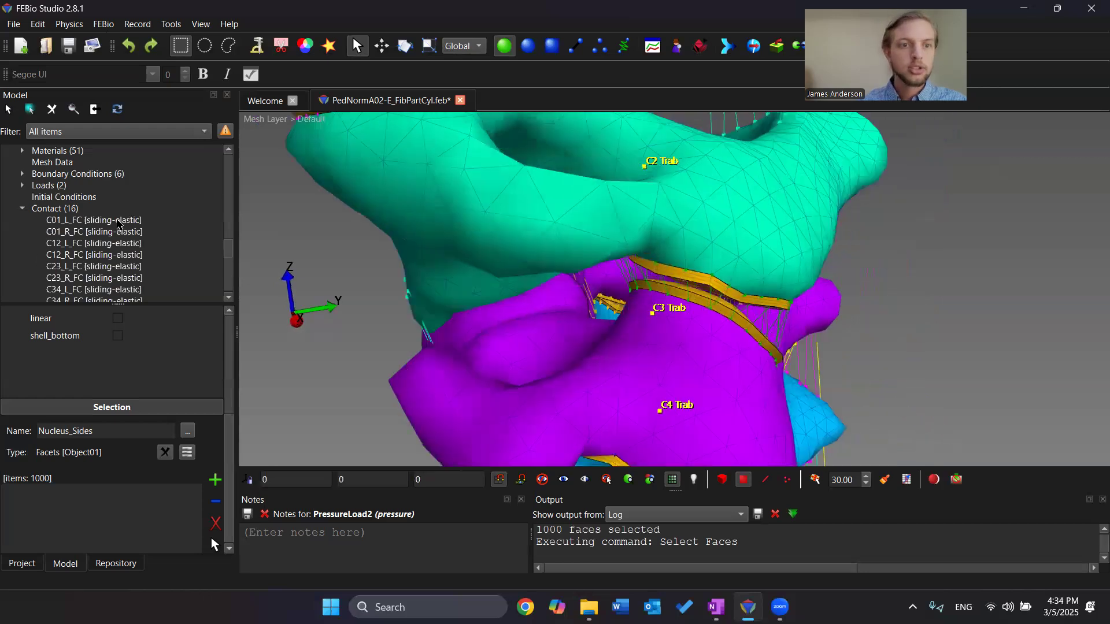
# - Open the C01_L_FC sliding-elastic contact and examine its facet joint between C0 and C1 up close
pyautogui.click(118, 221)
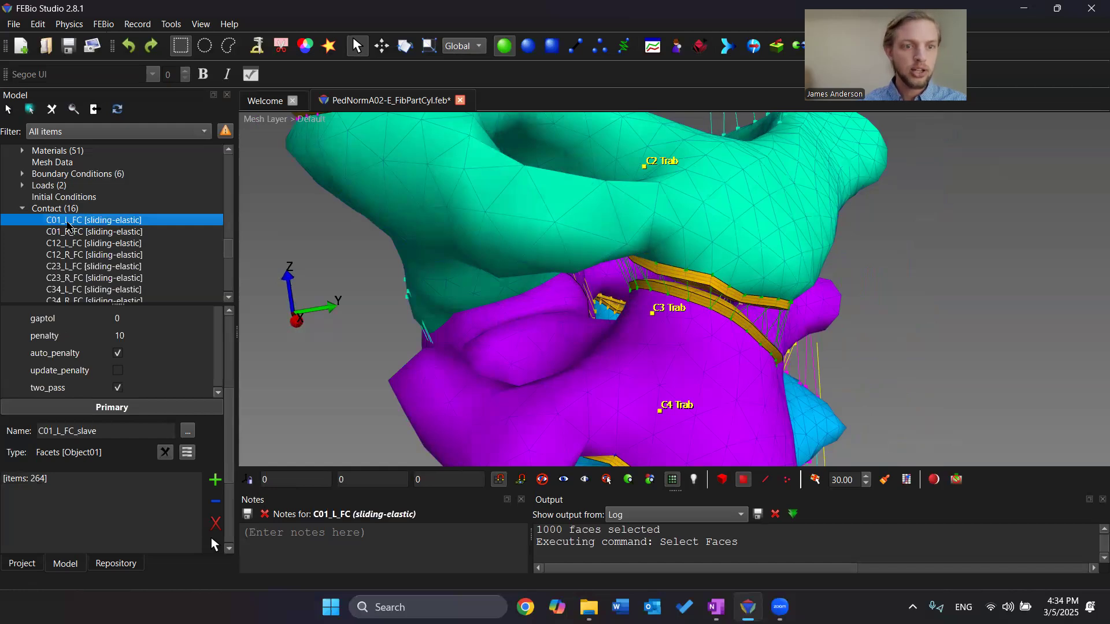
pyautogui.scroll(-2, 503, 218)
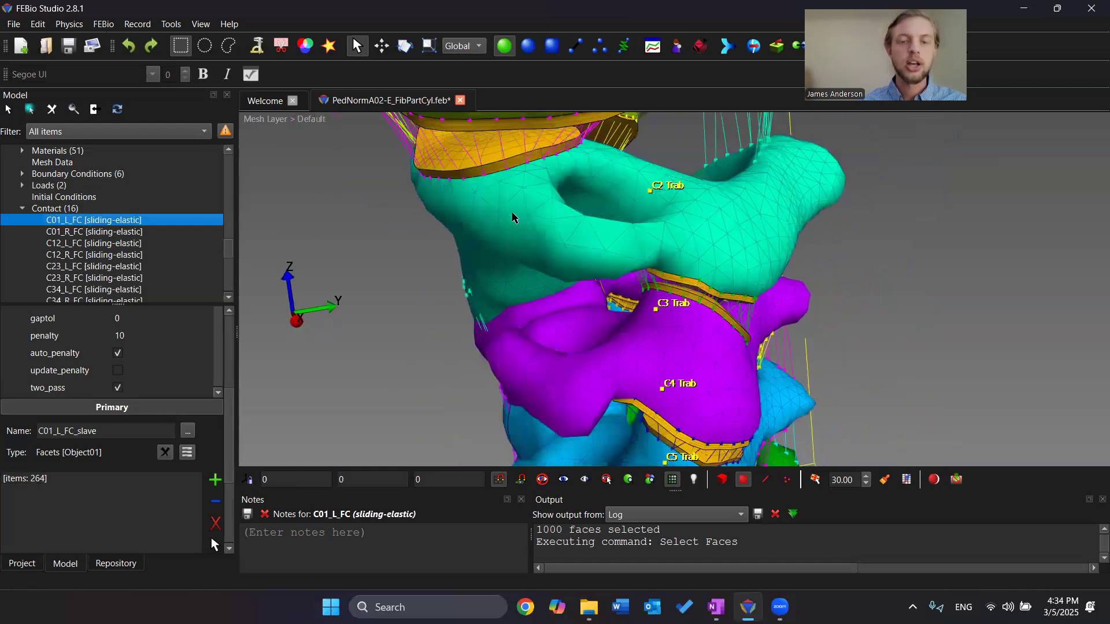
pyautogui.scroll(-3, 517, 216)
pyautogui.moveTo(533, 211); pyautogui.dragTo(583, 257)
pyautogui.scroll(3, 584, 255)
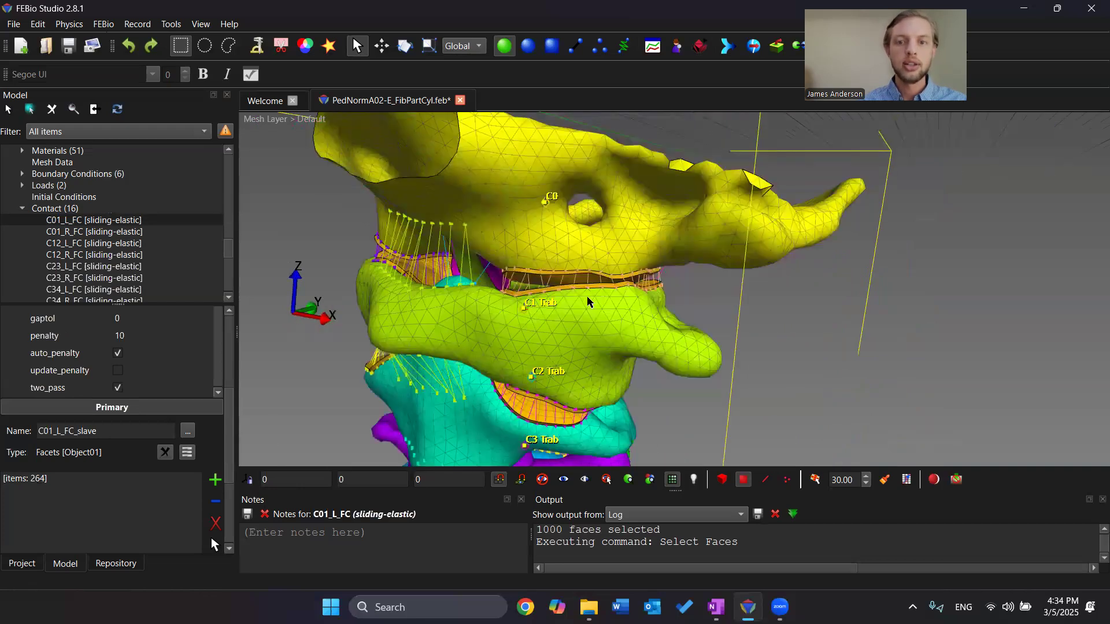
pyautogui.scroll(2, 585, 293)
pyautogui.scroll(2, 586, 278)
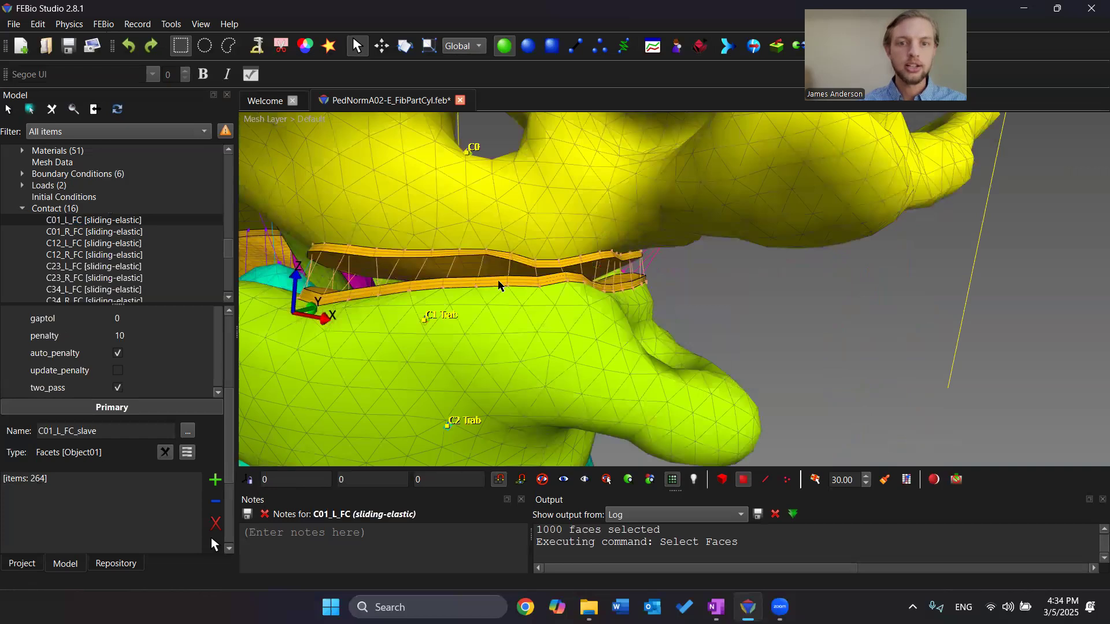
pyautogui.moveTo(499, 285); pyautogui.dragTo(500, 298)
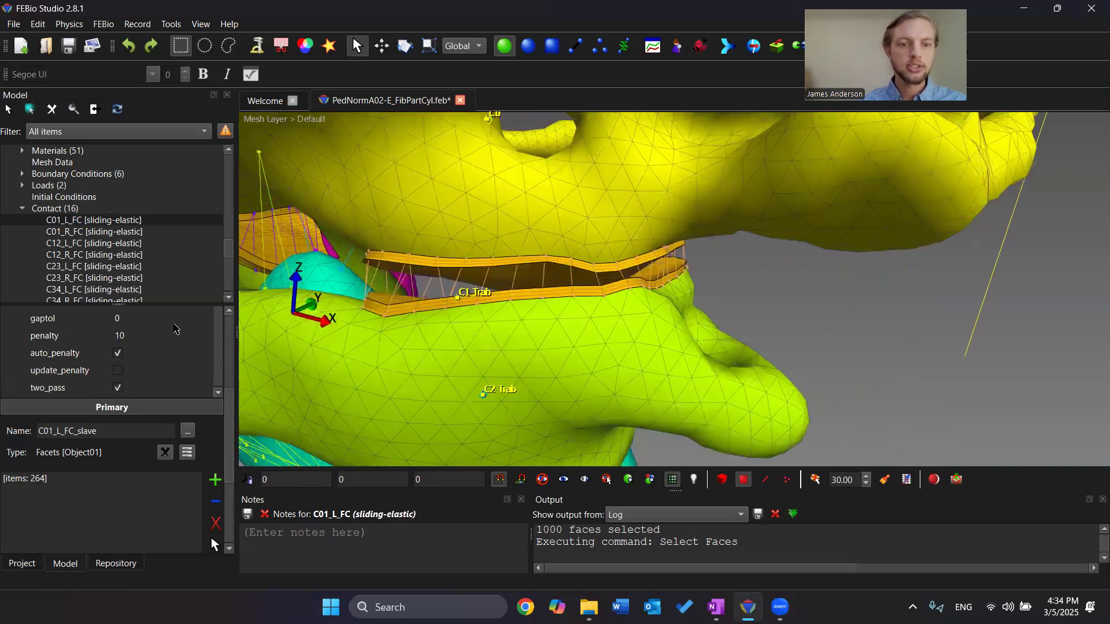
# - Highlight the primary C01_L_FC_slave faces and the secondary C01_L_FC_master faces in turn, inspecting each surface in the joint
pyautogui.scroll(-3, 191, 495)
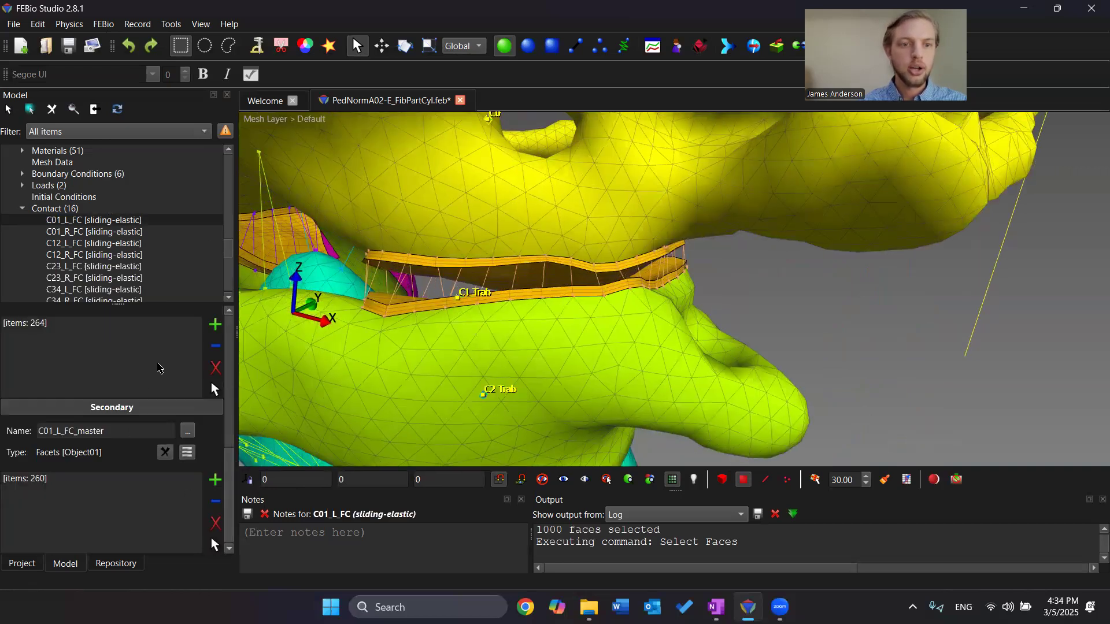
pyautogui.scroll(3, 157, 378)
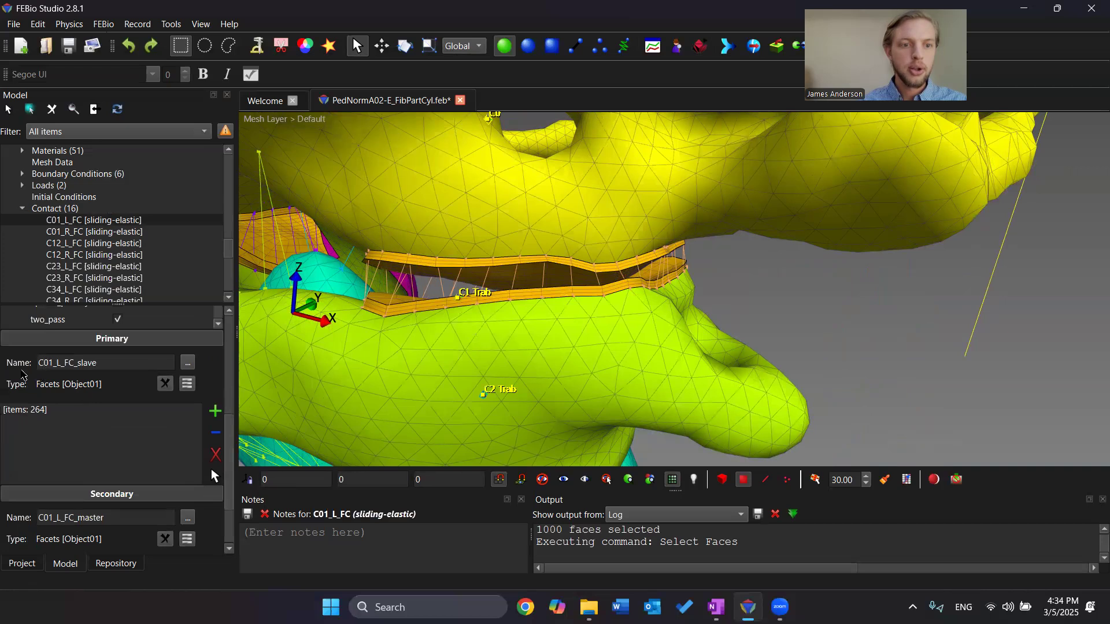
pyautogui.scroll(1, 84, 393)
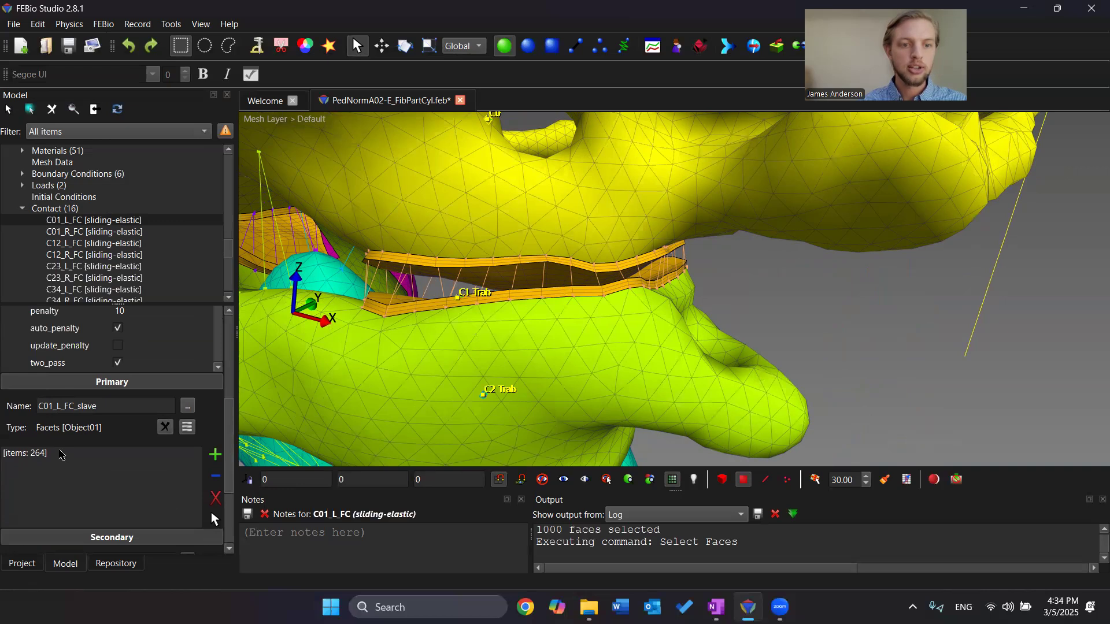
pyautogui.click(60, 455)
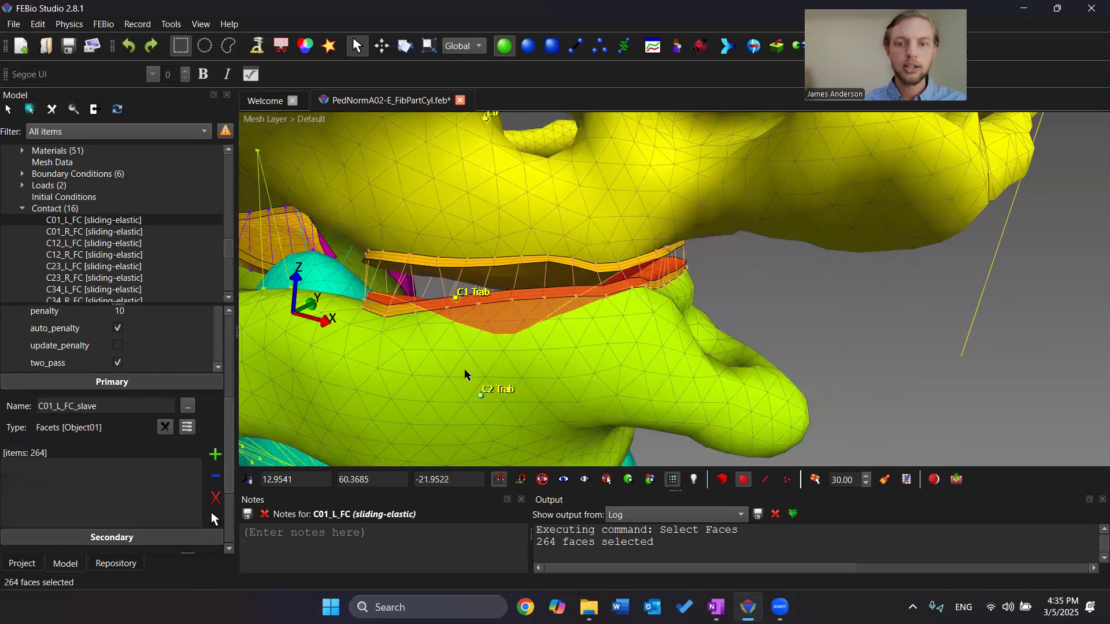
pyautogui.moveTo(496, 320); pyautogui.dragTo(496, 349)
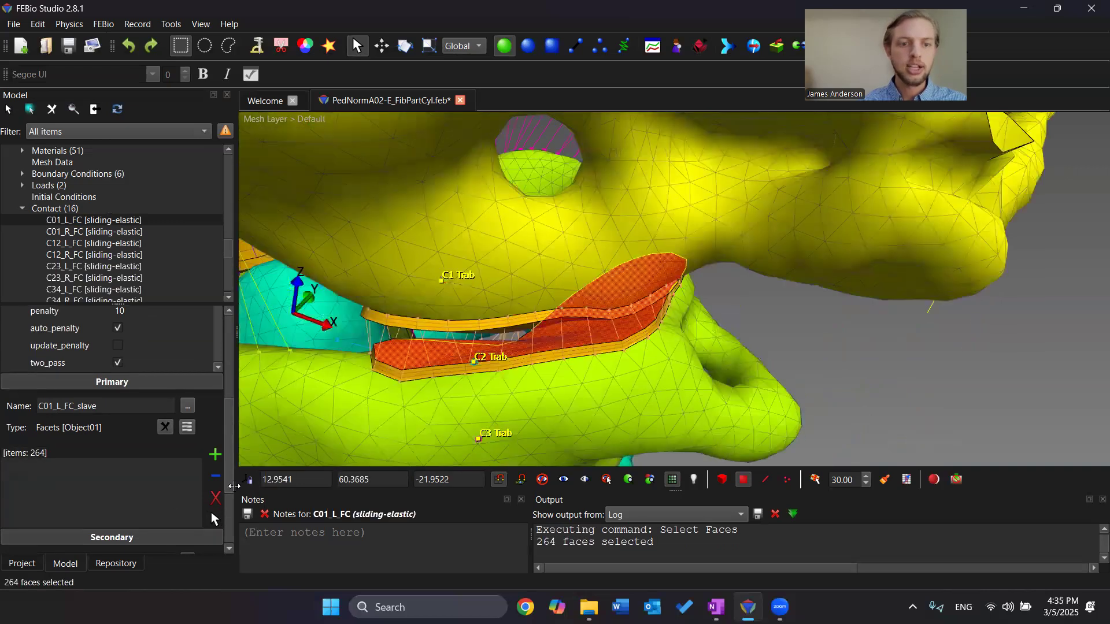
pyautogui.moveTo(230, 481); pyautogui.dragTo(230, 515)
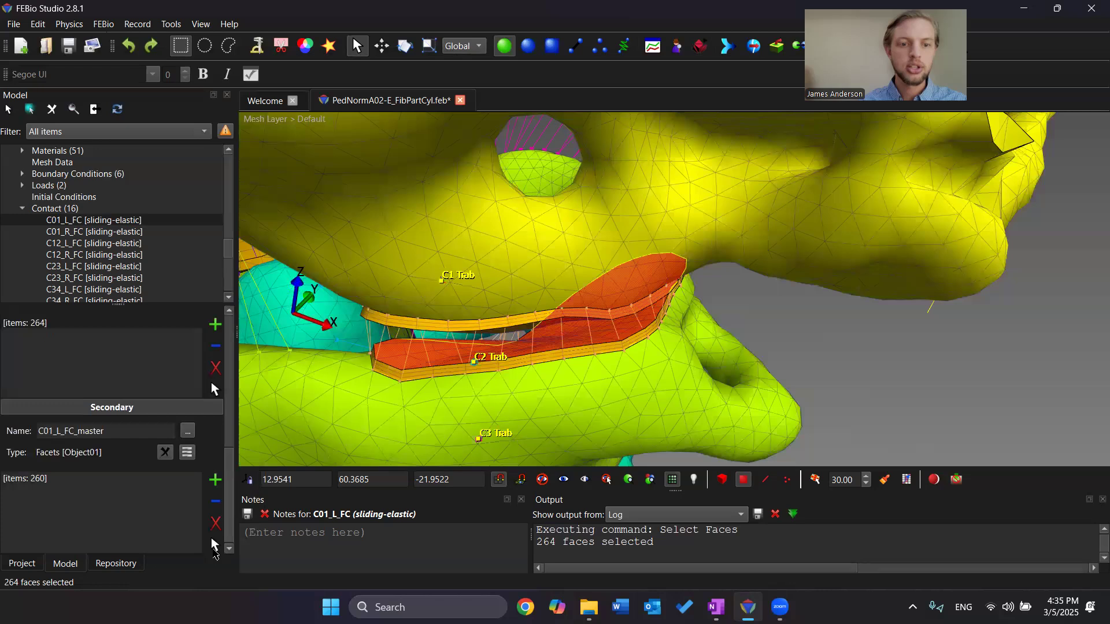
pyautogui.moveTo(454, 416); pyautogui.dragTo(491, 347)
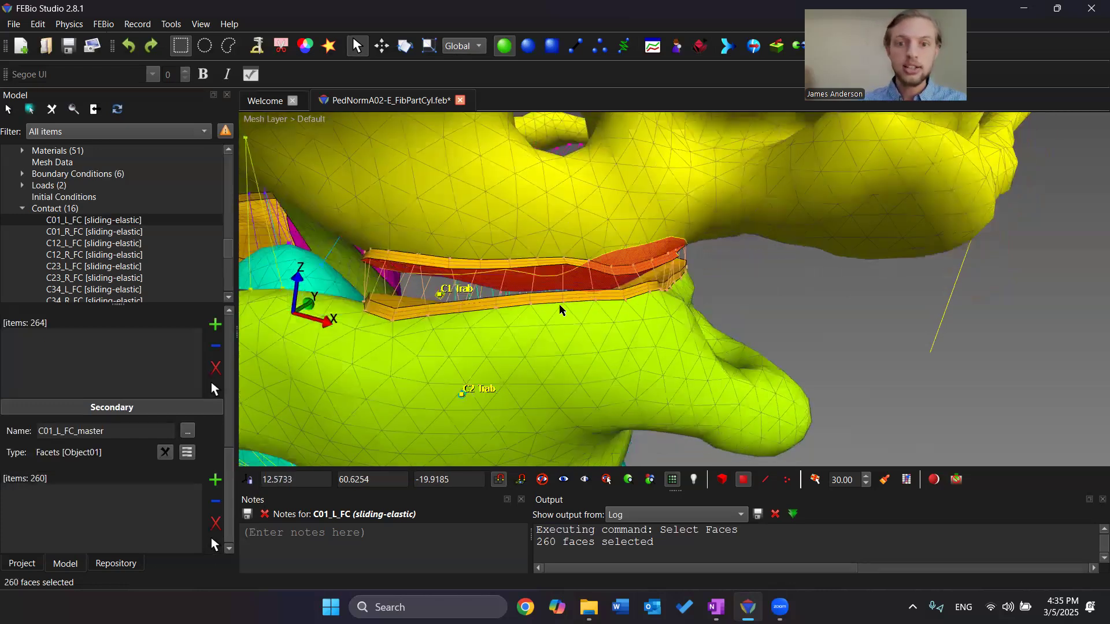
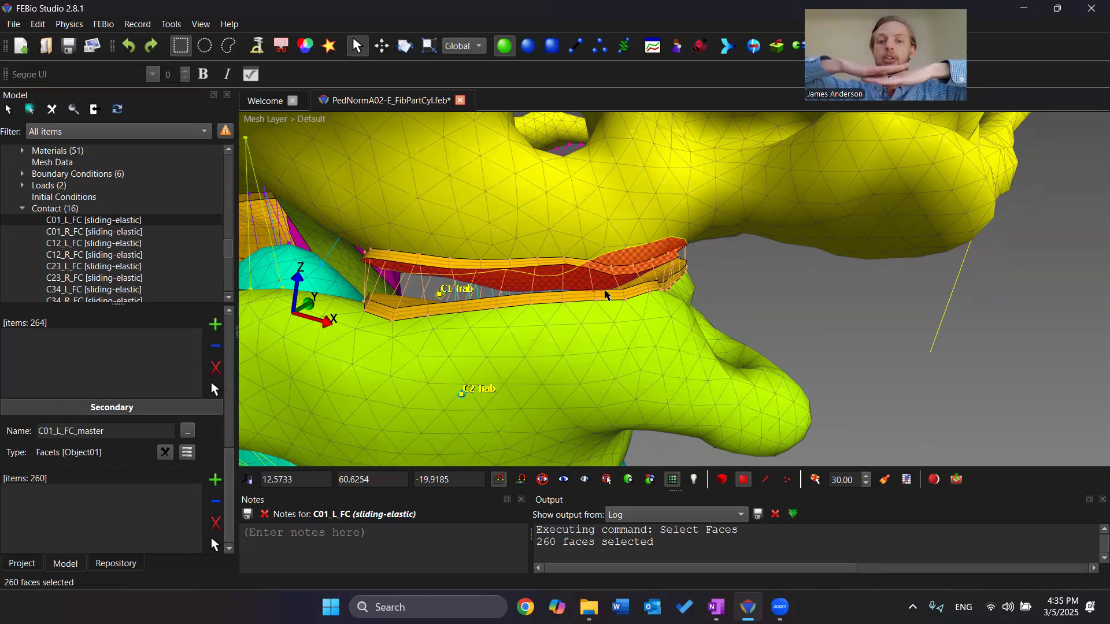
# - Check the enforcement method choices of the C01_L_FC contact and keep AUGLAG
pyautogui.scroll(5, 145, 405)
pyautogui.click(165, 385)
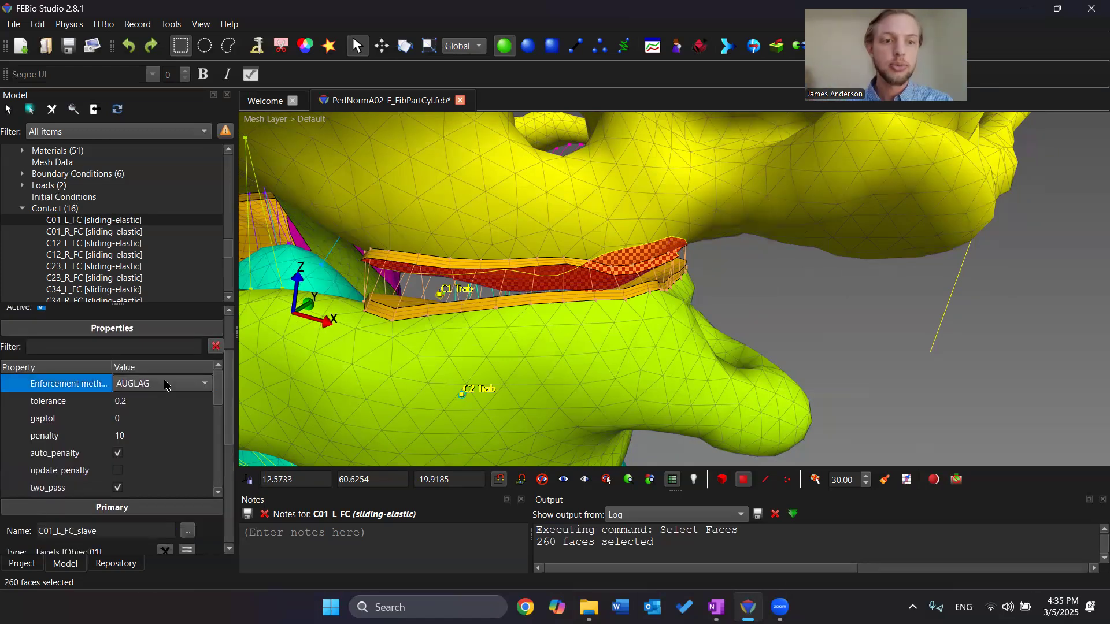
pyautogui.click(192, 389)
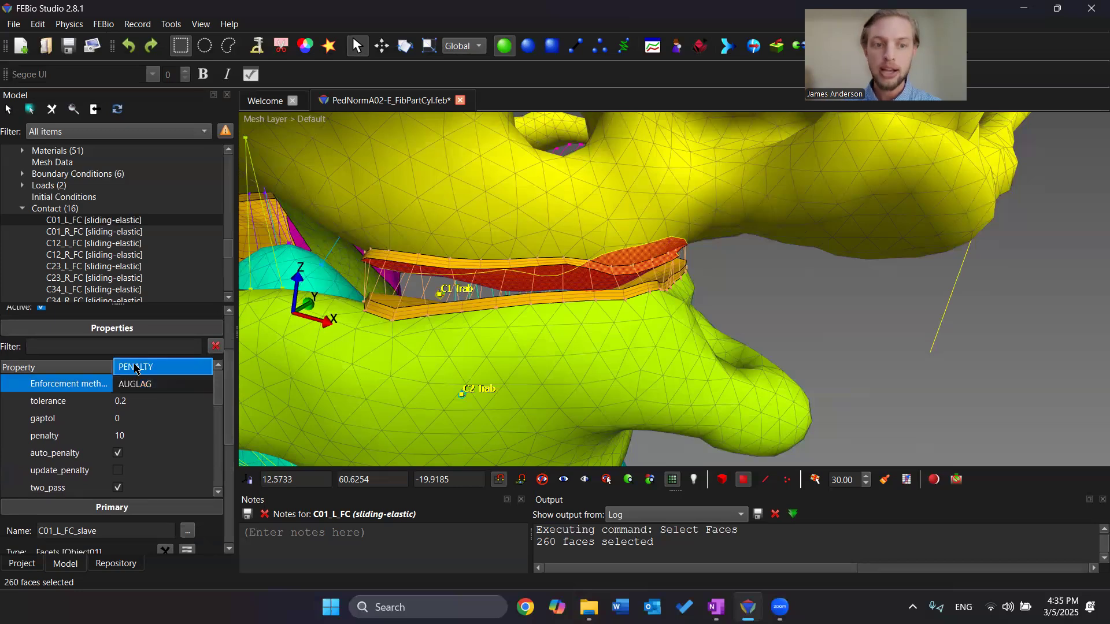
pyautogui.click(177, 385)
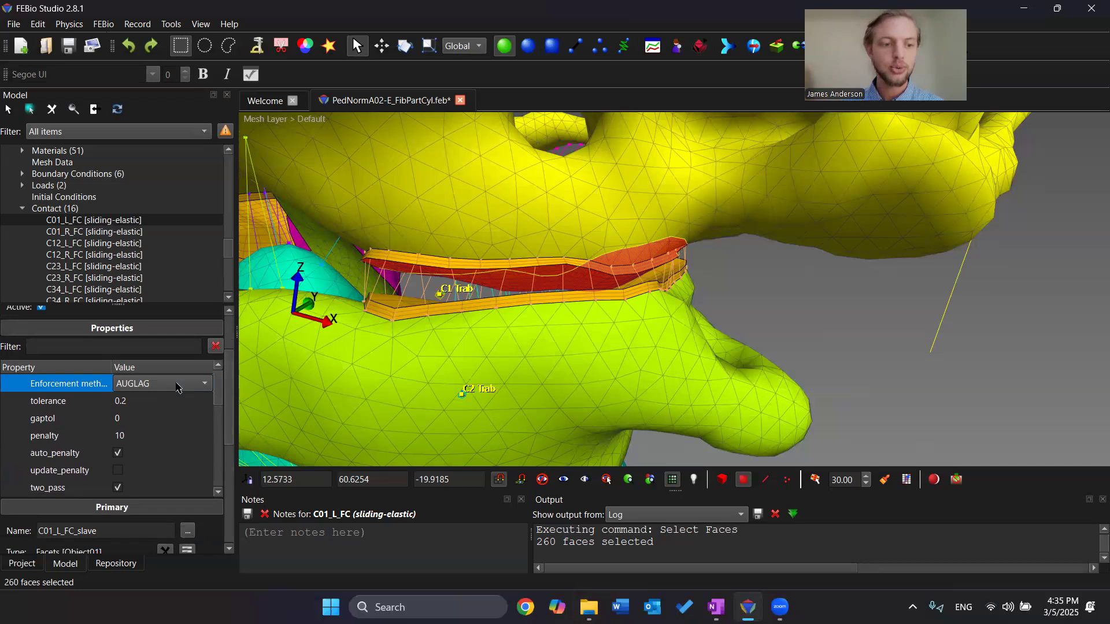
pyautogui.click(217, 394)
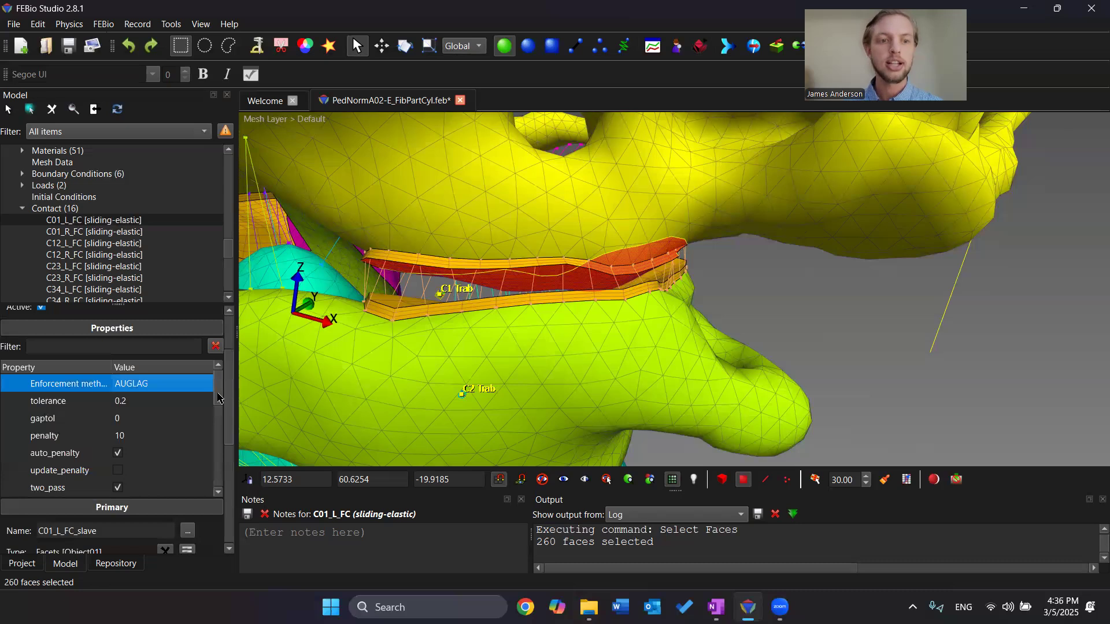
# - Review the penalty and auto_penalty properties of the C01_L_FC contact without changing them
pyautogui.moveTo(217, 394); pyautogui.dragTo(217, 399)
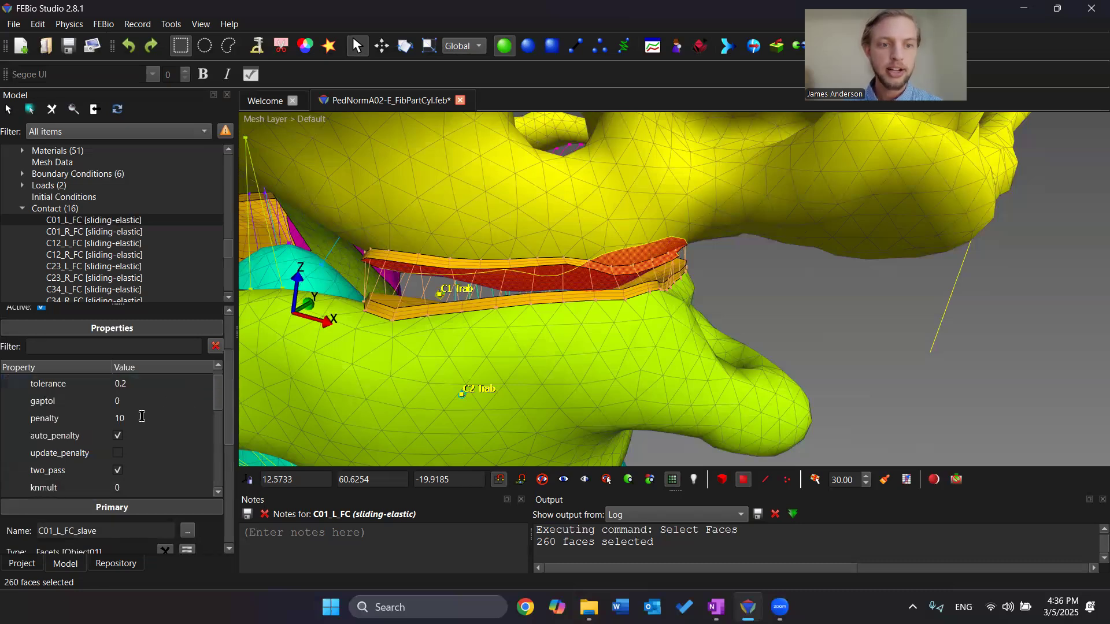
pyautogui.doubleClick(152, 418)
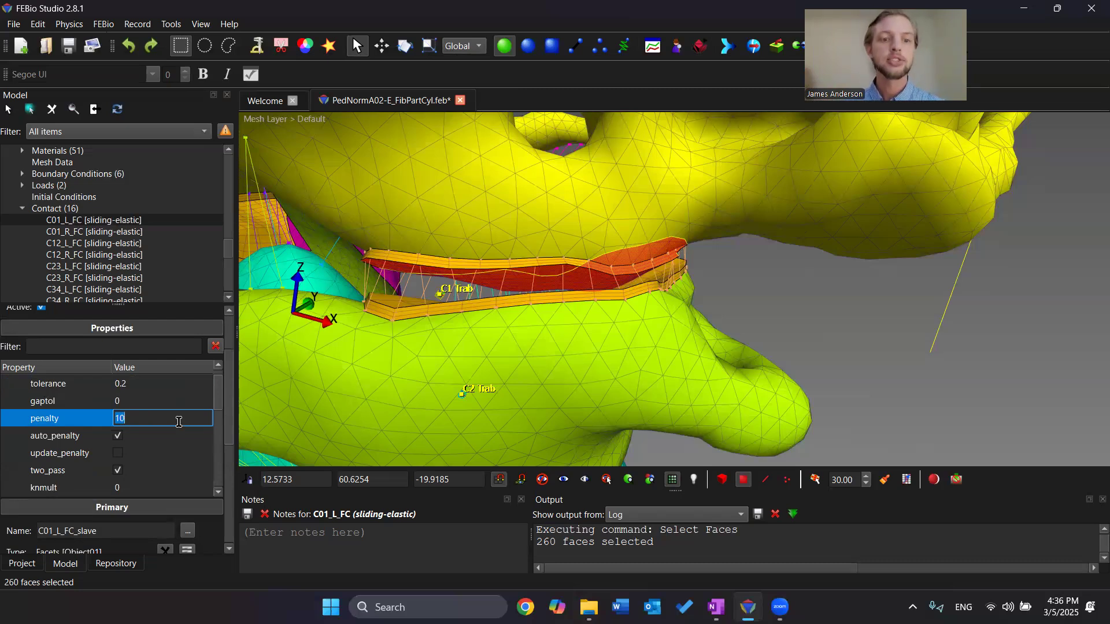
pyautogui.click(215, 392)
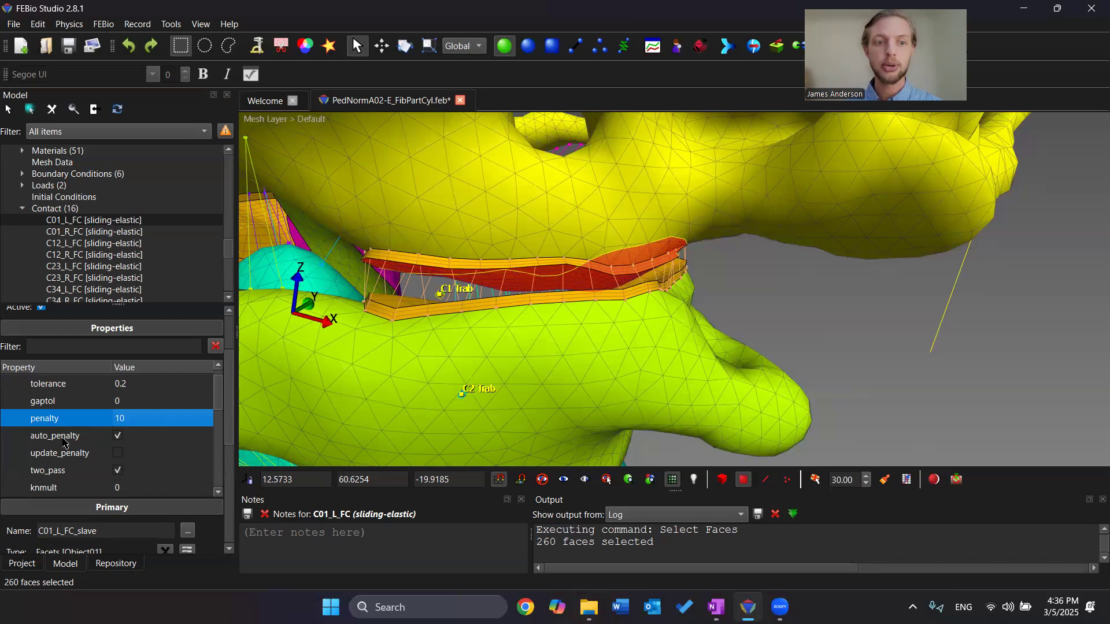
pyautogui.click(142, 437)
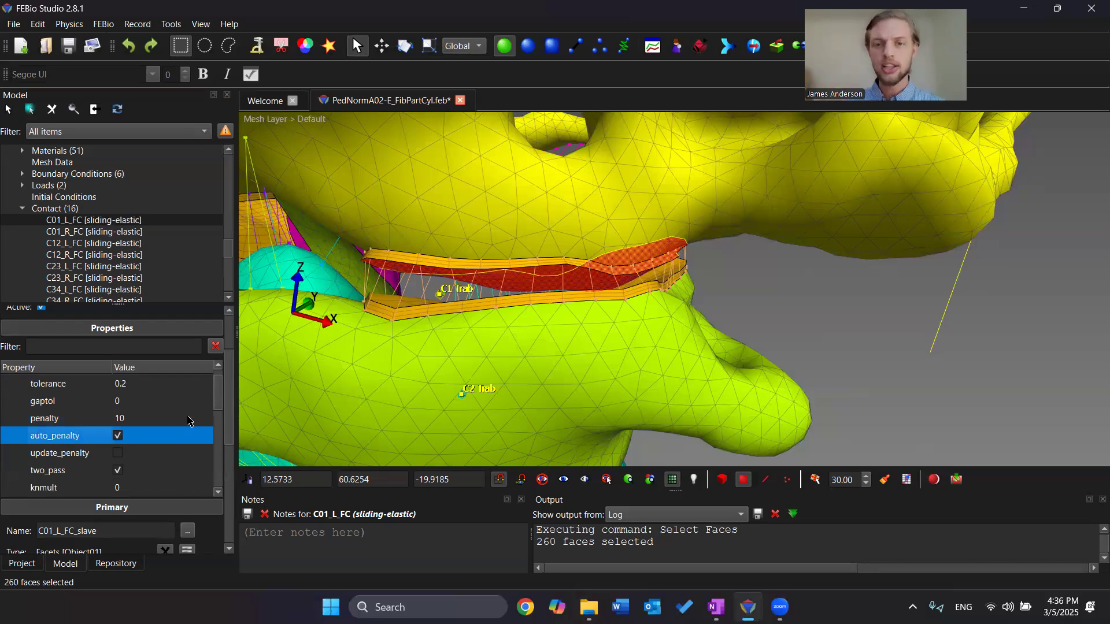
# - Inspect the gap between the C0 and C1 facet surfaces, and check the contact's penalty and two_pass properties
pyautogui.moveTo(612, 380); pyautogui.dragTo(599, 295, button='middle')
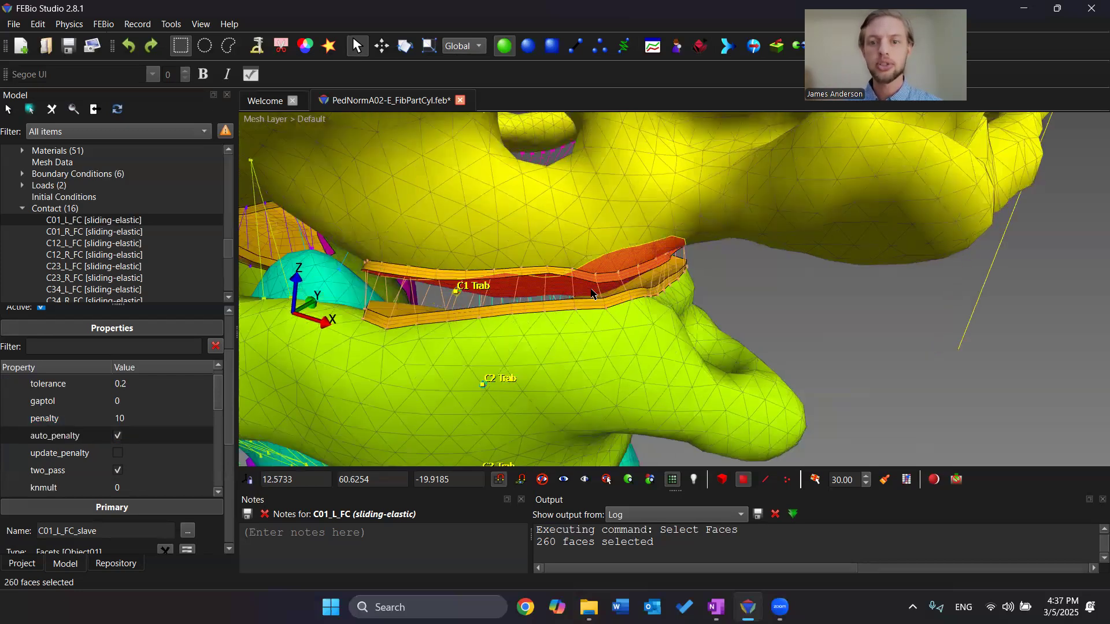
pyautogui.moveTo(586, 335)
pyautogui.mouseDown(button='middle')
pyautogui.moveTo(542, 329)
pyautogui.moveTo(600, 318)
pyautogui.mouseUp(button='middle')
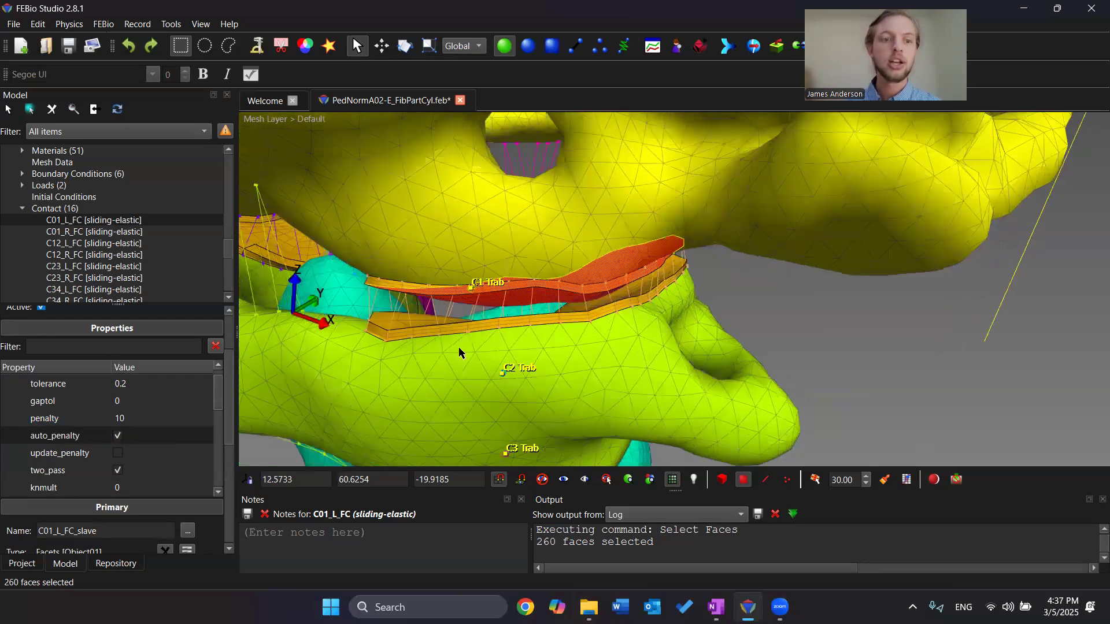
pyautogui.click(144, 418)
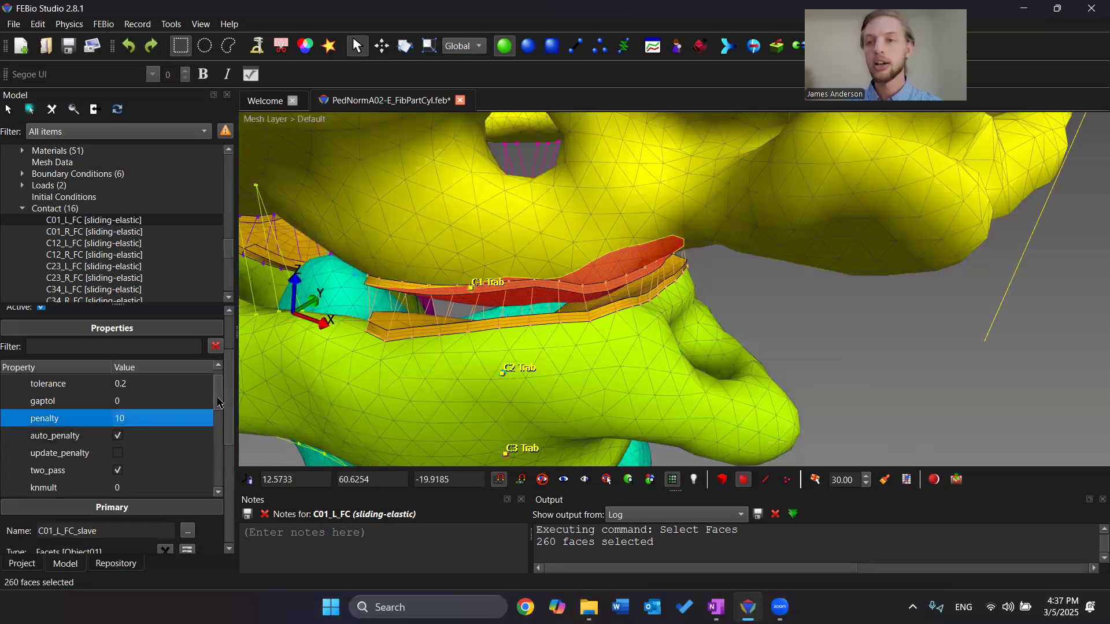
pyautogui.scroll(-1, 218, 404)
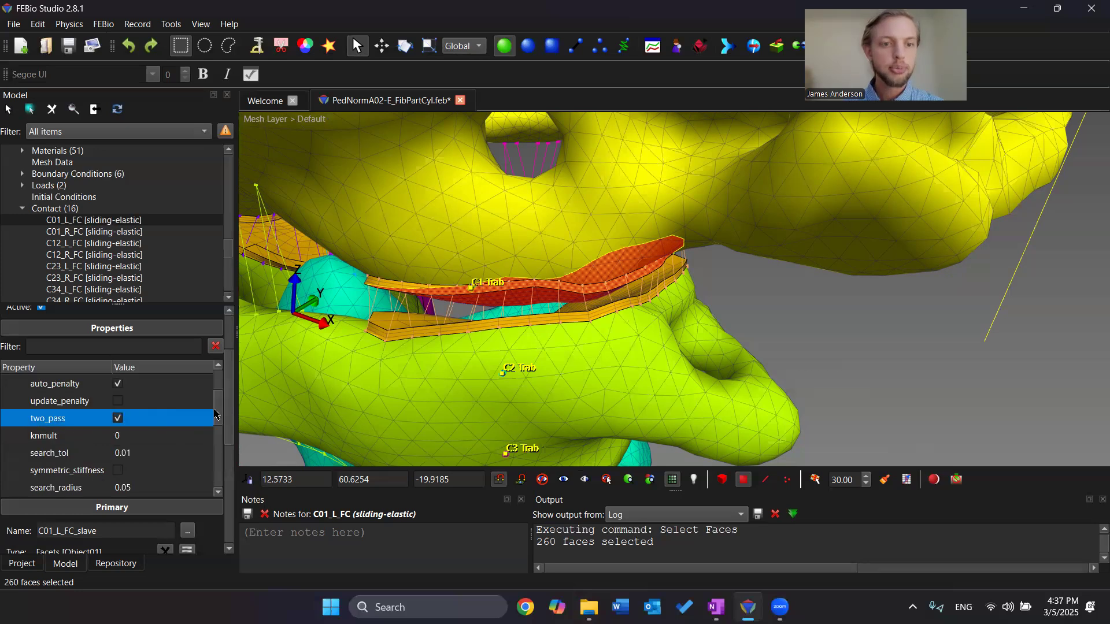
# - Review the search_radius property of the C01_L_FC contact without changing it
pyautogui.scroll(-1, 218, 415)
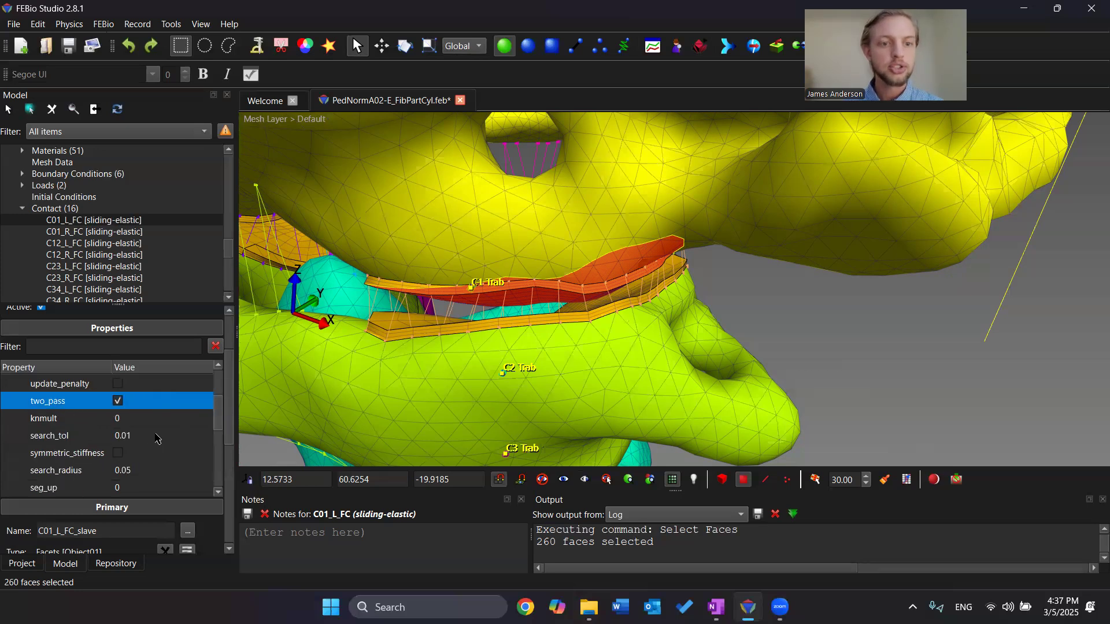
pyautogui.doubleClick(154, 471)
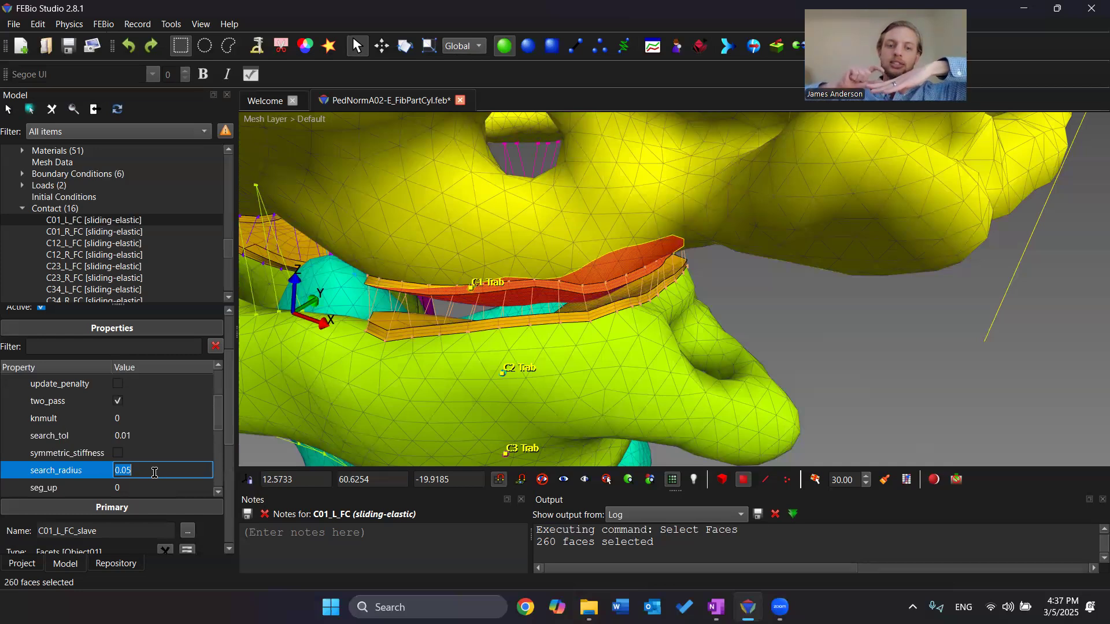
pyautogui.click(72, 475)
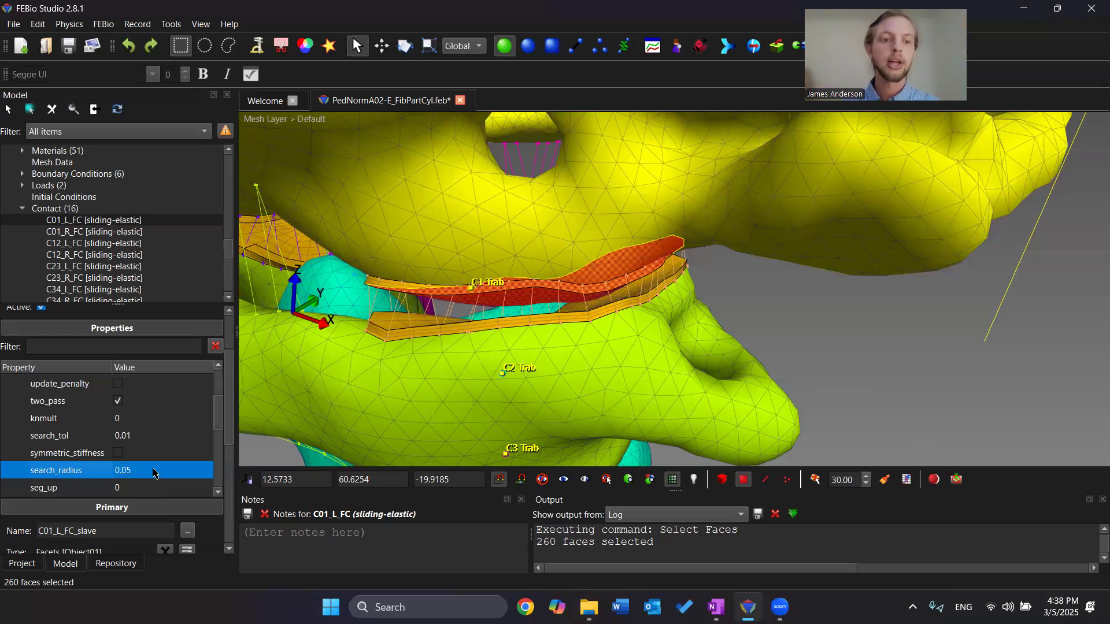
pyautogui.scroll(-2, 219, 425)
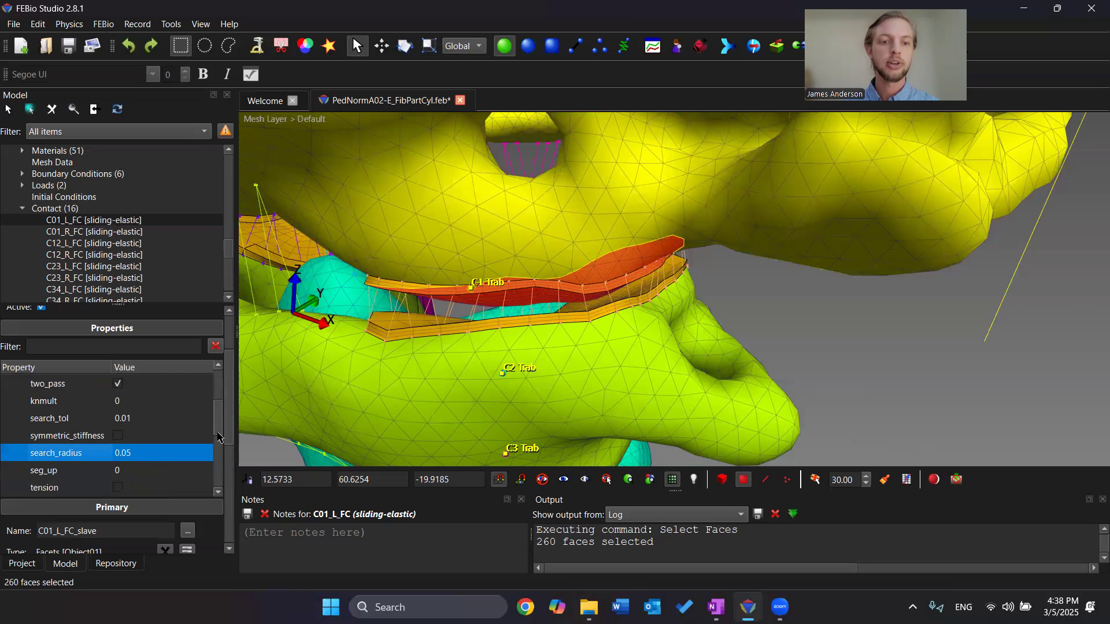
pyautogui.scroll(2, 219, 428)
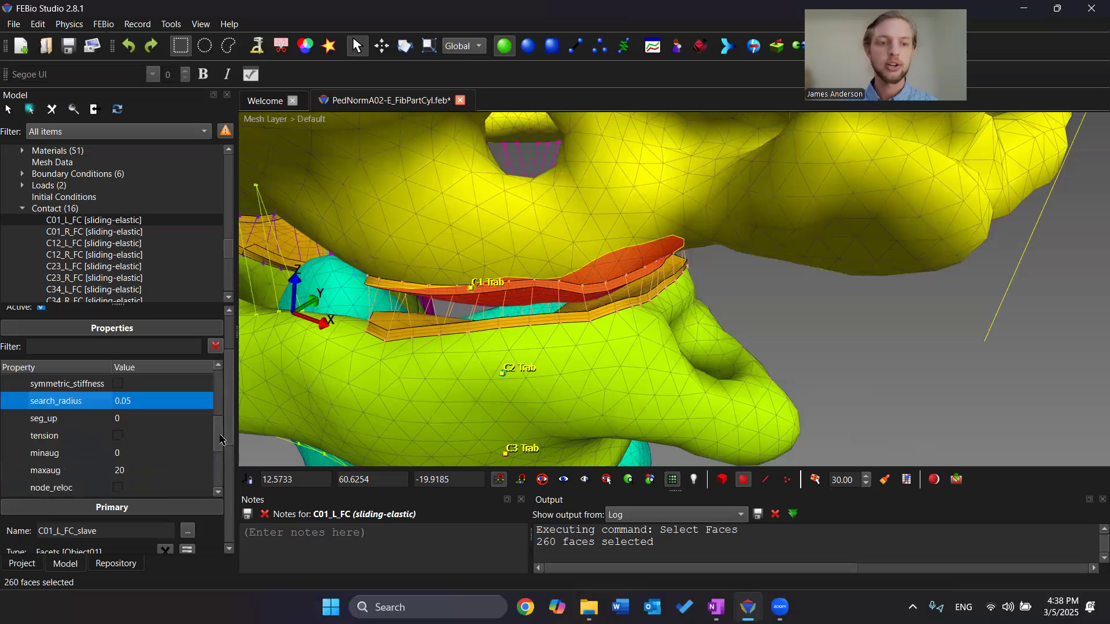
# - Check the minaug and maxaug augmentation limits of the C01_L_FC contact, leaving both as they are
pyautogui.scroll(-4, 219, 451)
pyautogui.click(162, 404)
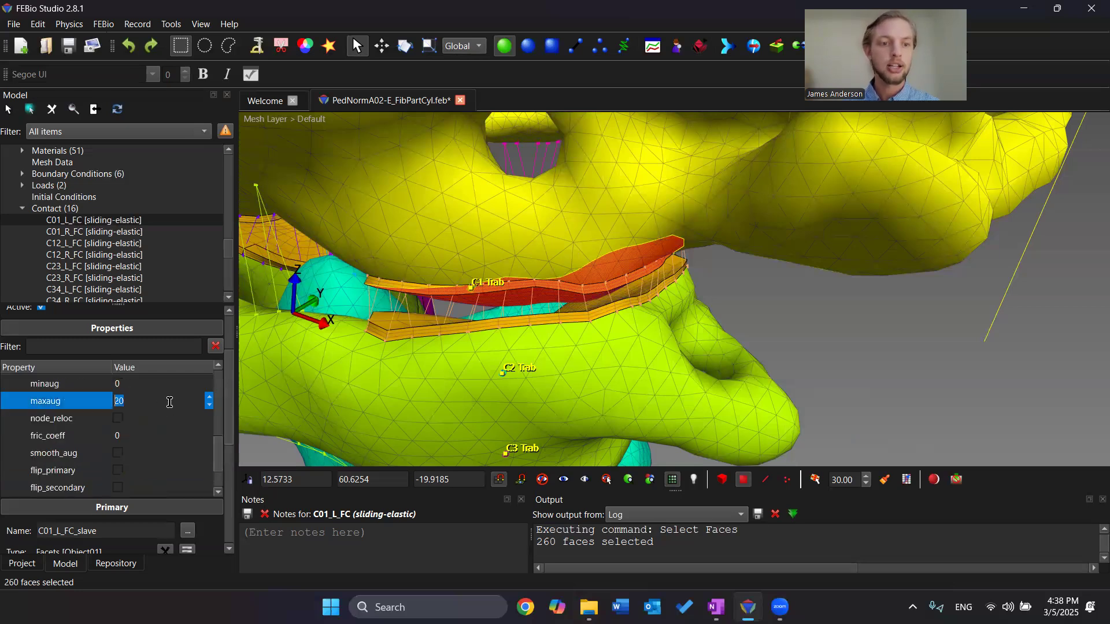
pyautogui.click(167, 385)
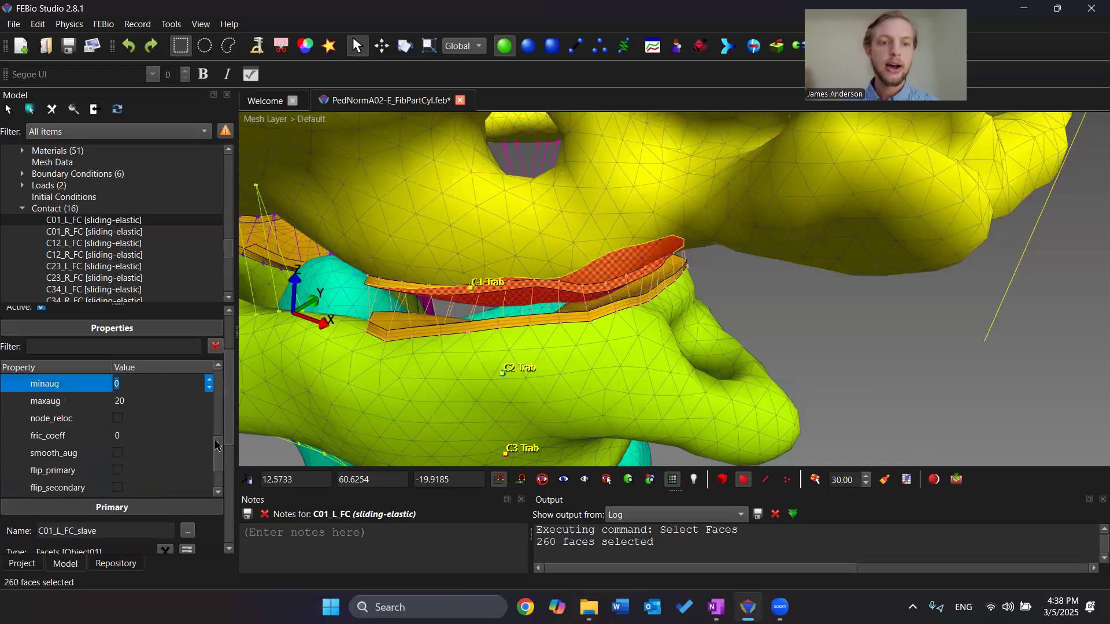
pyautogui.moveTo(217, 444); pyautogui.dragTo(218, 433)
pyautogui.click(156, 418)
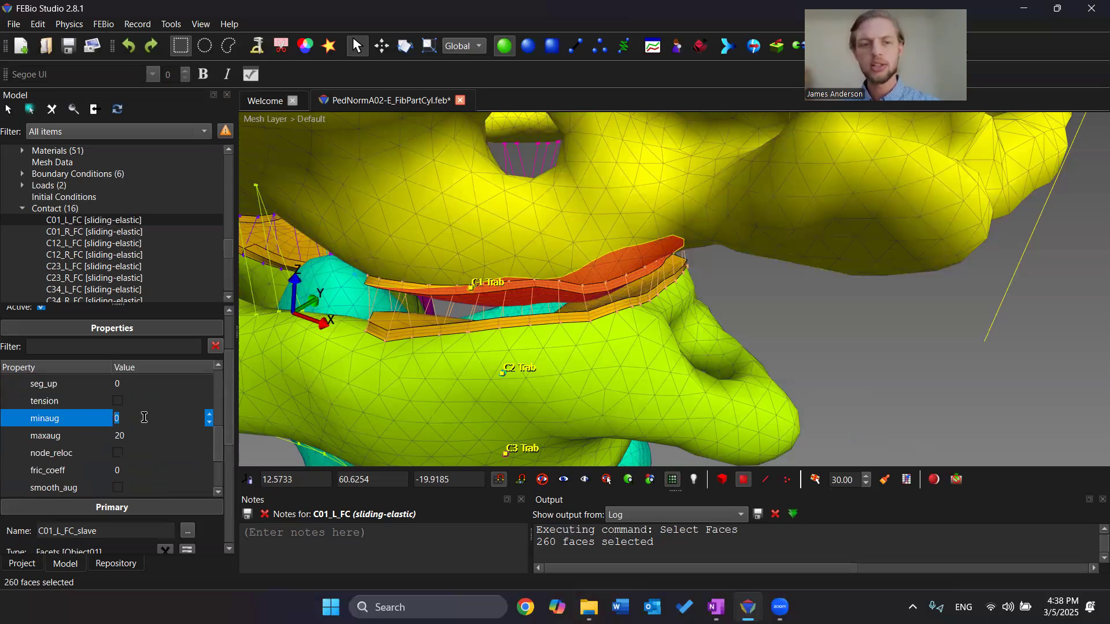
pyautogui.moveTo(216, 455); pyautogui.dragTo(222, 391)
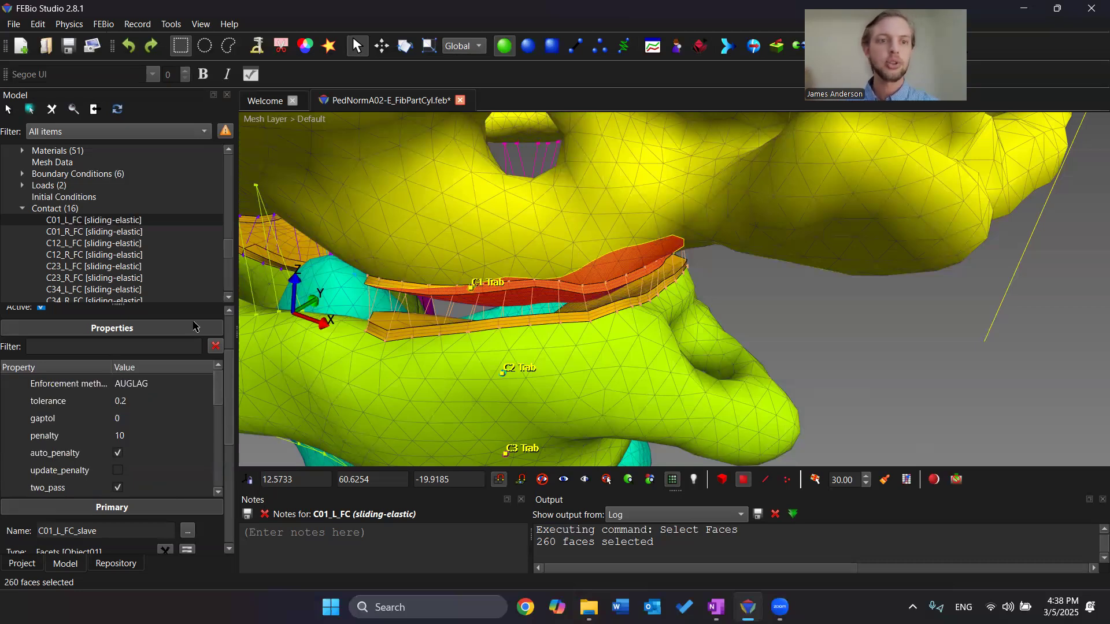
# - Look through the remaining facet contacts and open the TL_TM and C2_TL sliding-facet-on-facet contacts
pyautogui.scroll(-2, 136, 231)
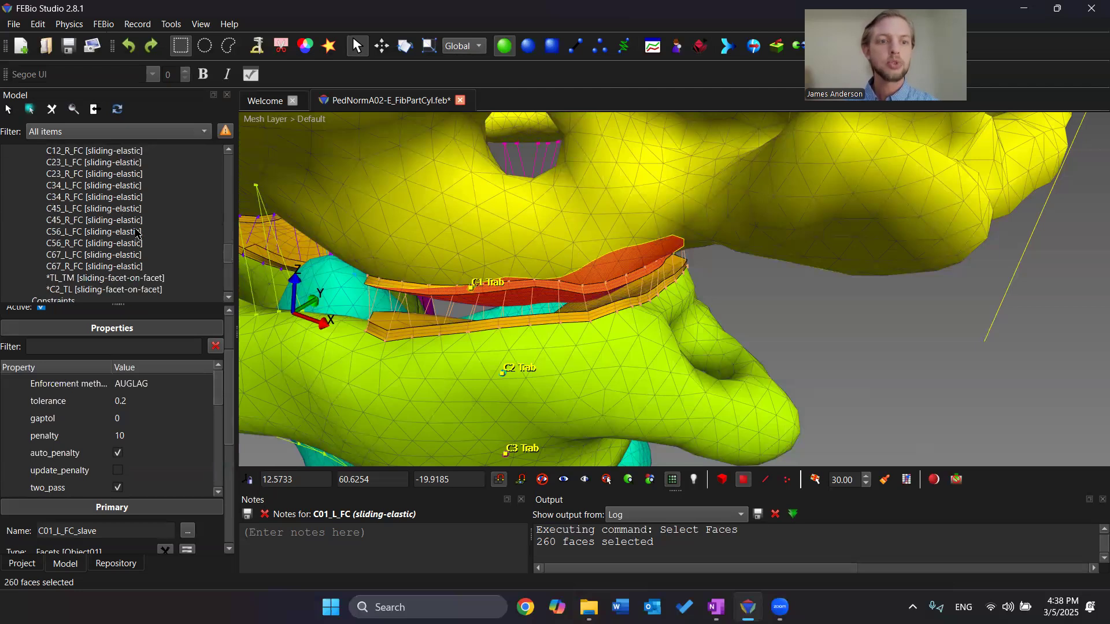
pyautogui.scroll(1, 142, 215)
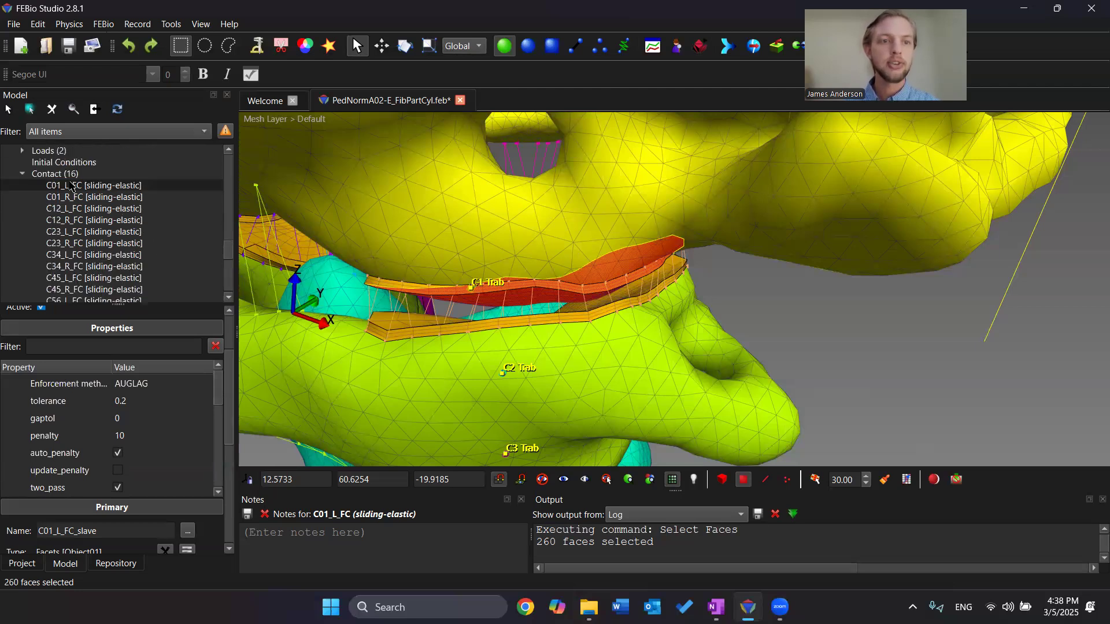
pyautogui.scroll(-2, 75, 205)
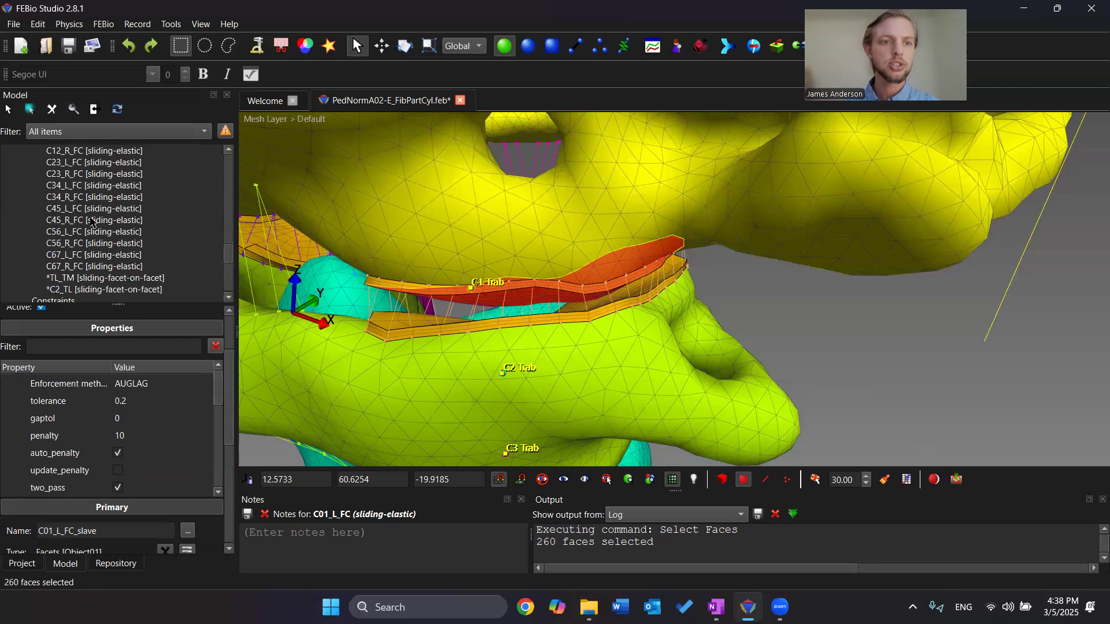
pyautogui.scroll(-2, 93, 217)
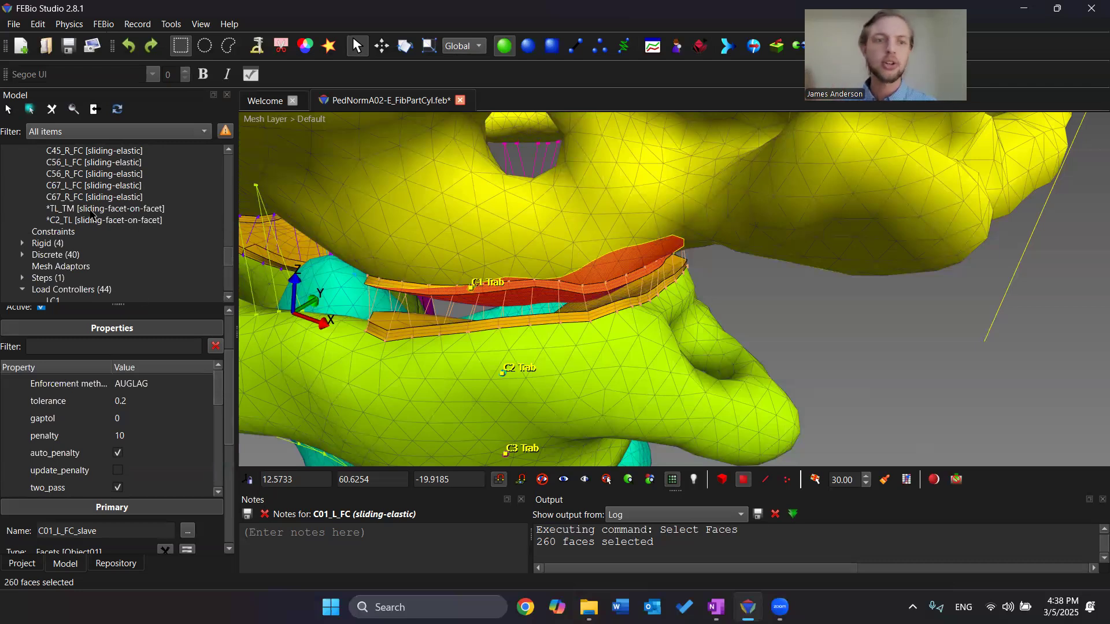
pyautogui.click(110, 212)
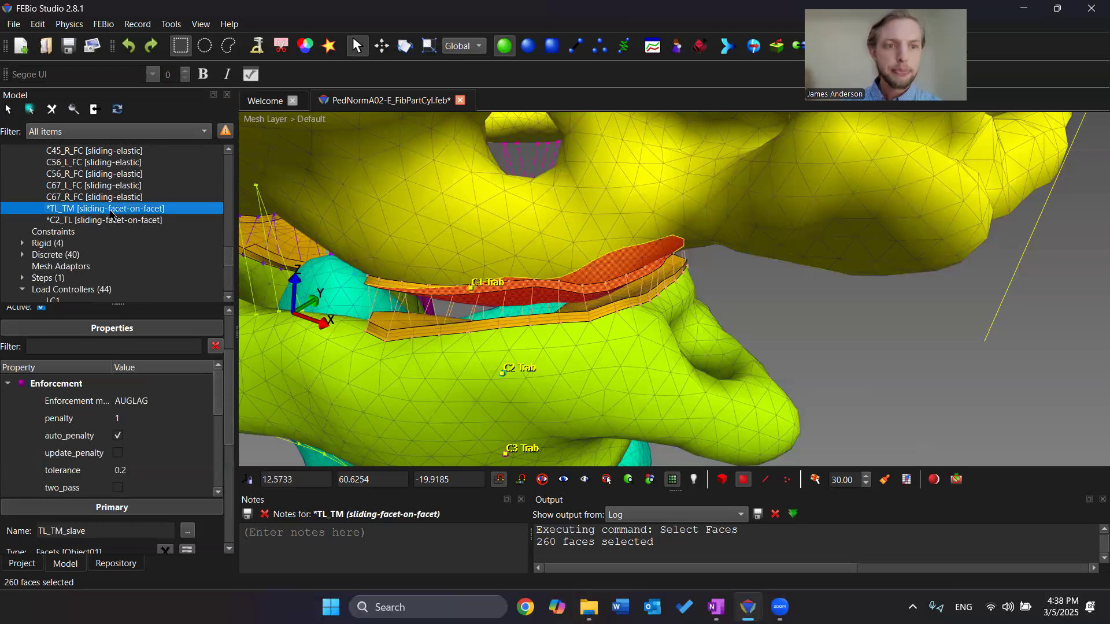
pyautogui.click(83, 220)
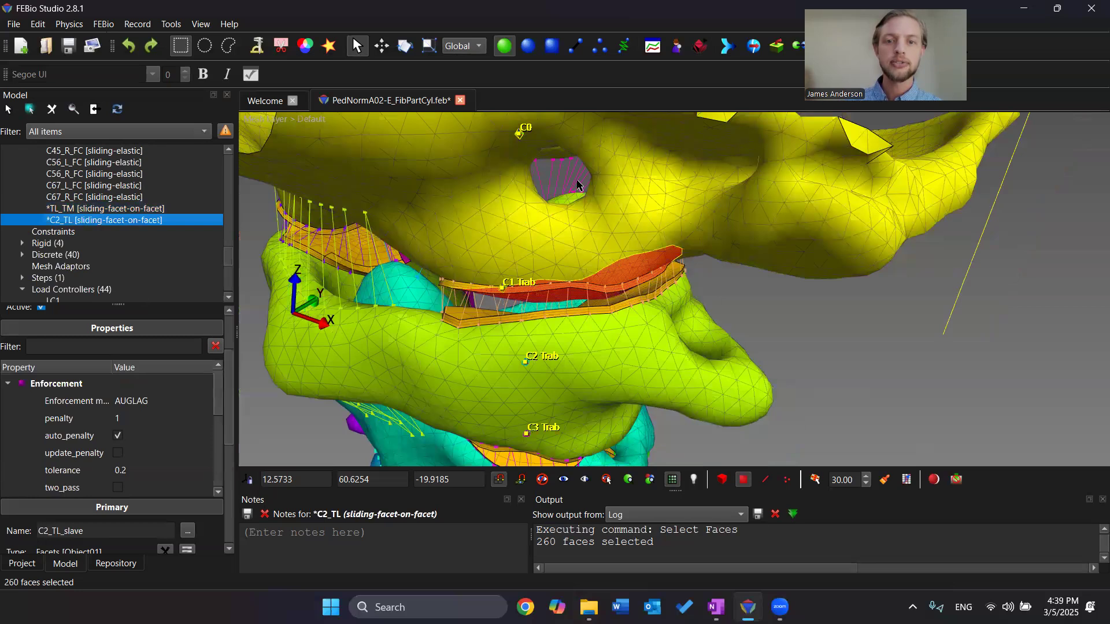
# - Inspect the area behind the front of C1 where the C2_TL contact acts, viewing it from several angles
pyautogui.scroll(-5, 584, 174)
pyautogui.scroll(5, 636, 268)
pyautogui.moveTo(590, 270); pyautogui.dragTo(456, 221)
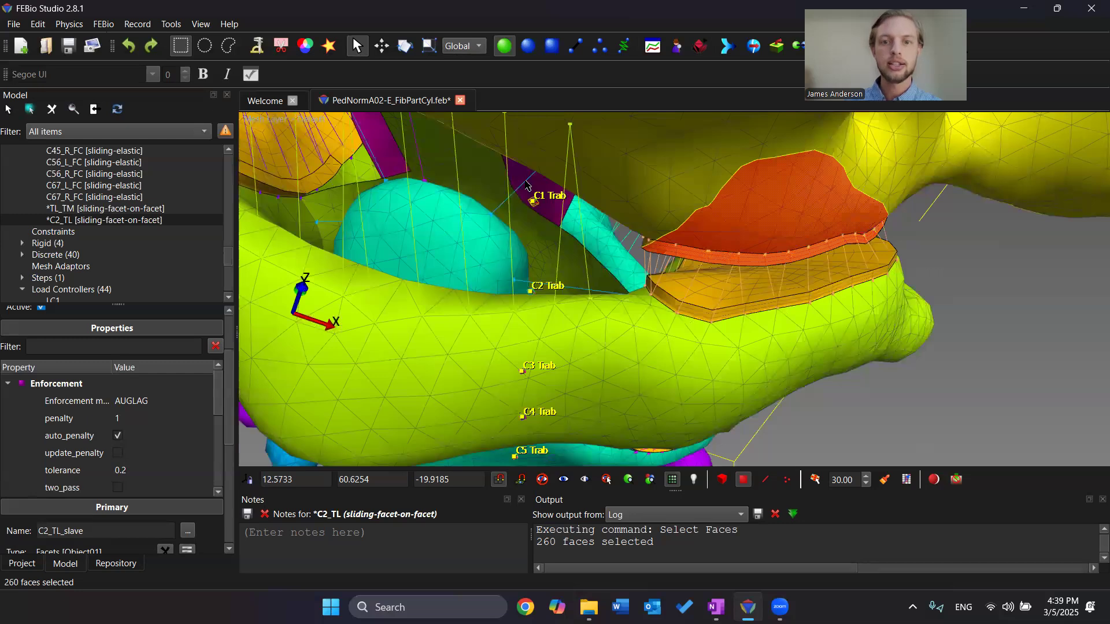
pyautogui.moveTo(527, 186); pyautogui.dragTo(531, 203)
pyautogui.moveTo(490, 237); pyautogui.dragTo(497, 214)
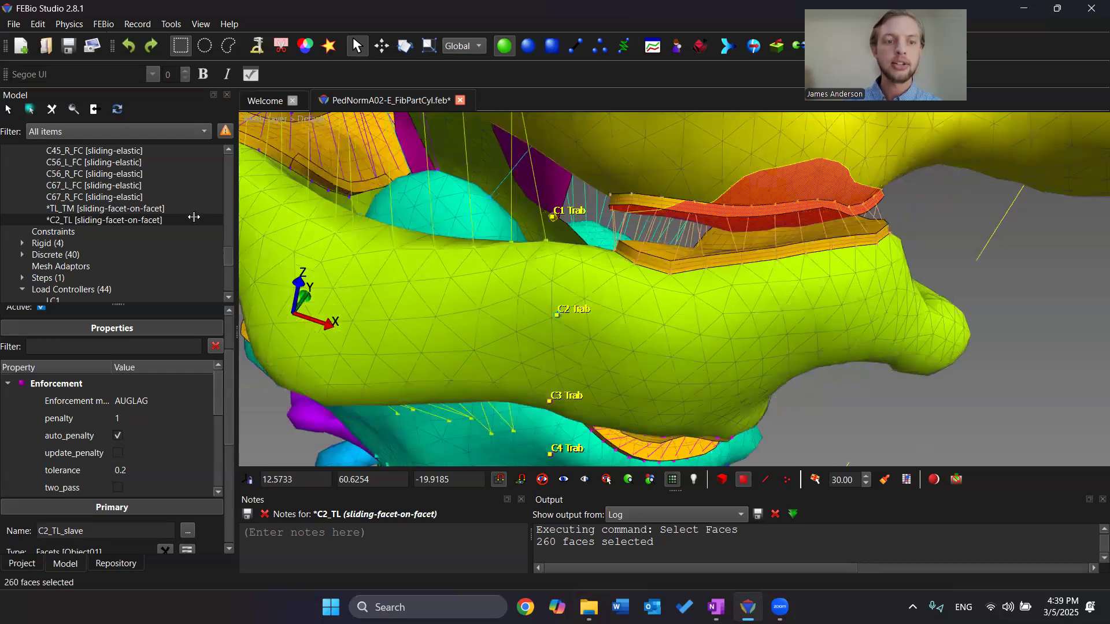
# - Review the penalty and auto_penalty properties of the C2_TL contact without changing them
pyautogui.scroll(-1, 173, 259)
pyautogui.scroll(3, 173, 259)
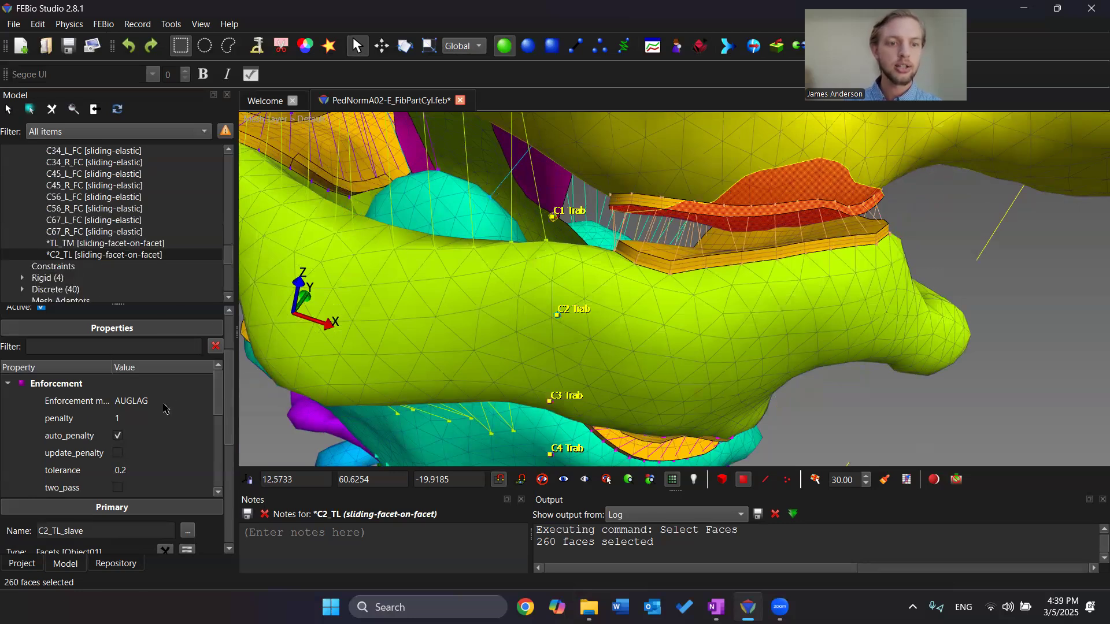
pyautogui.doubleClick(144, 419)
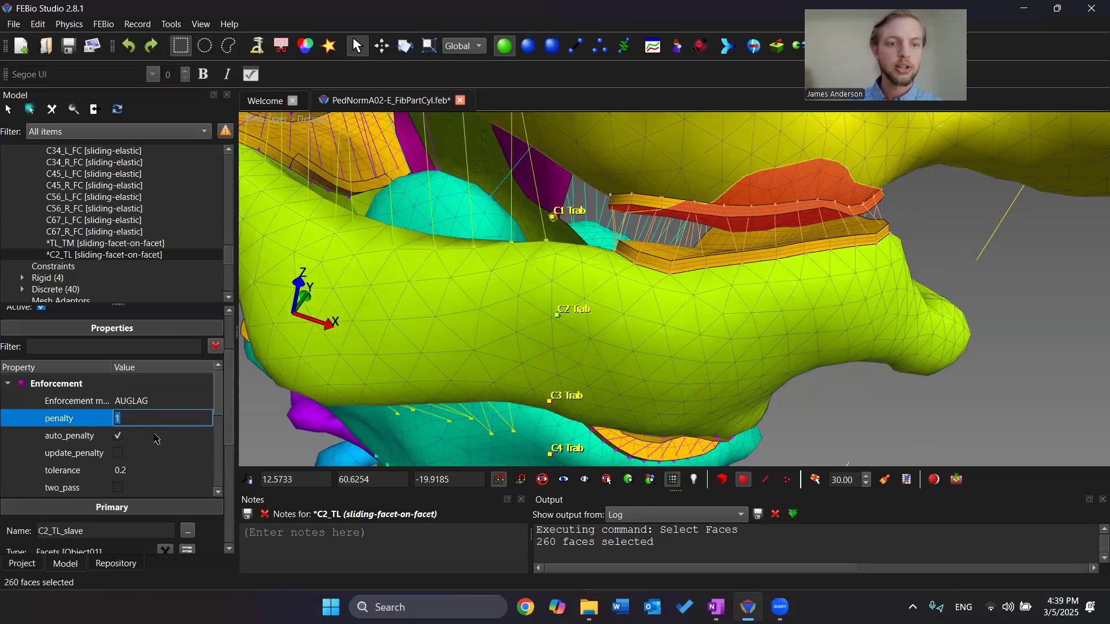
pyautogui.click(157, 438)
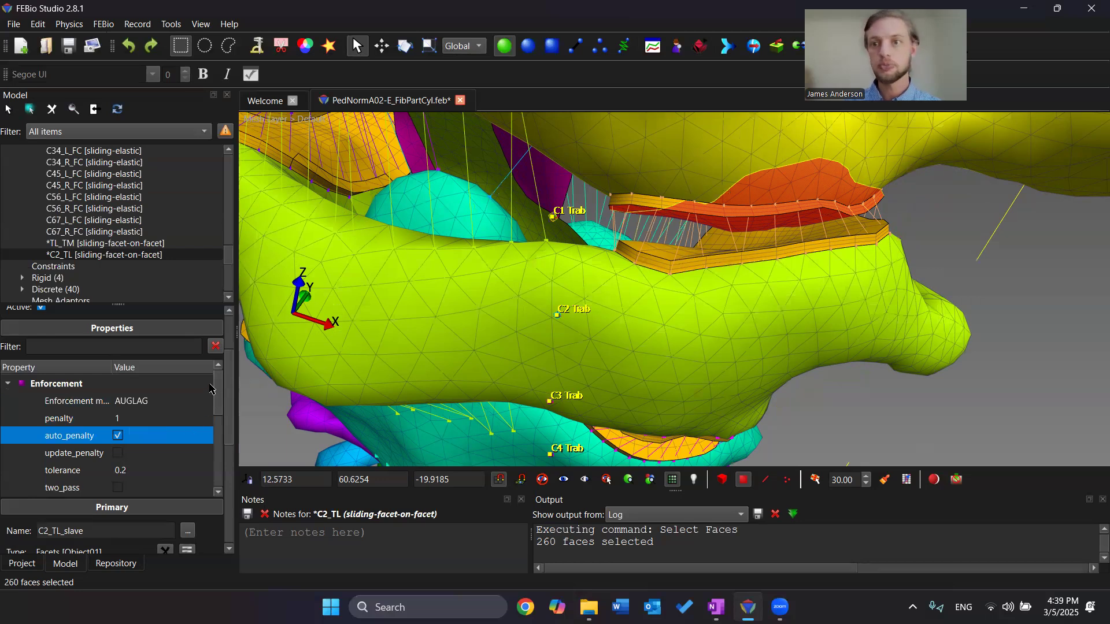
# - List the rigid constraints and review the fixed degrees of freedom of RigidFixed01 and RigidFixed02, inspecting the lower vertebrae
pyautogui.scroll(-2, 550, 310)
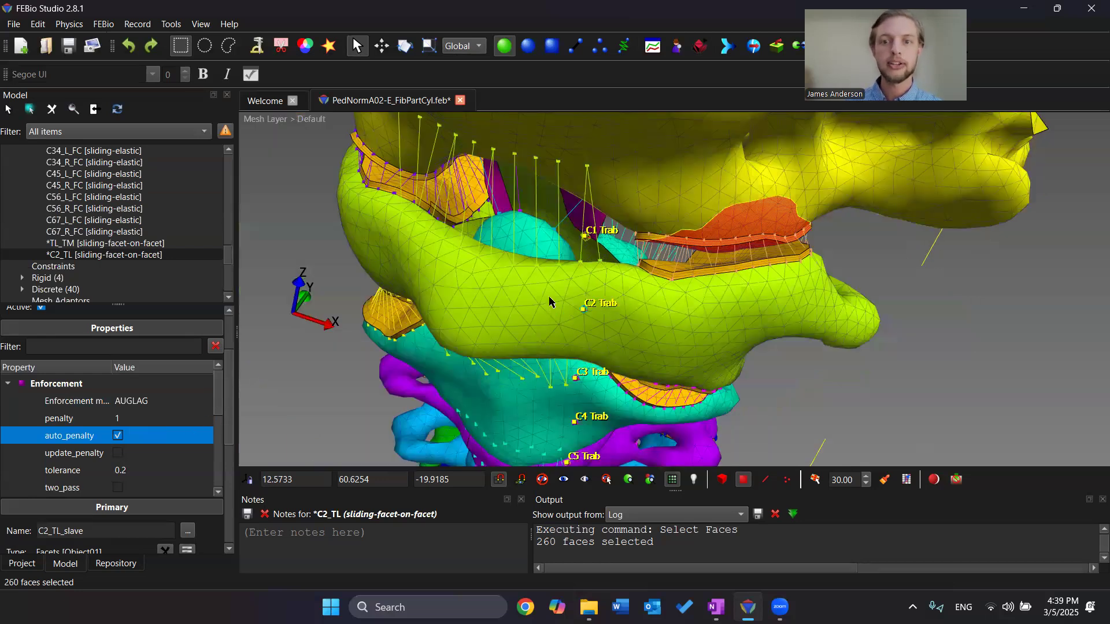
pyautogui.scroll(-1, 22, 251)
pyautogui.click(22, 242)
pyautogui.moveTo(229, 256); pyautogui.dragTo(228, 259)
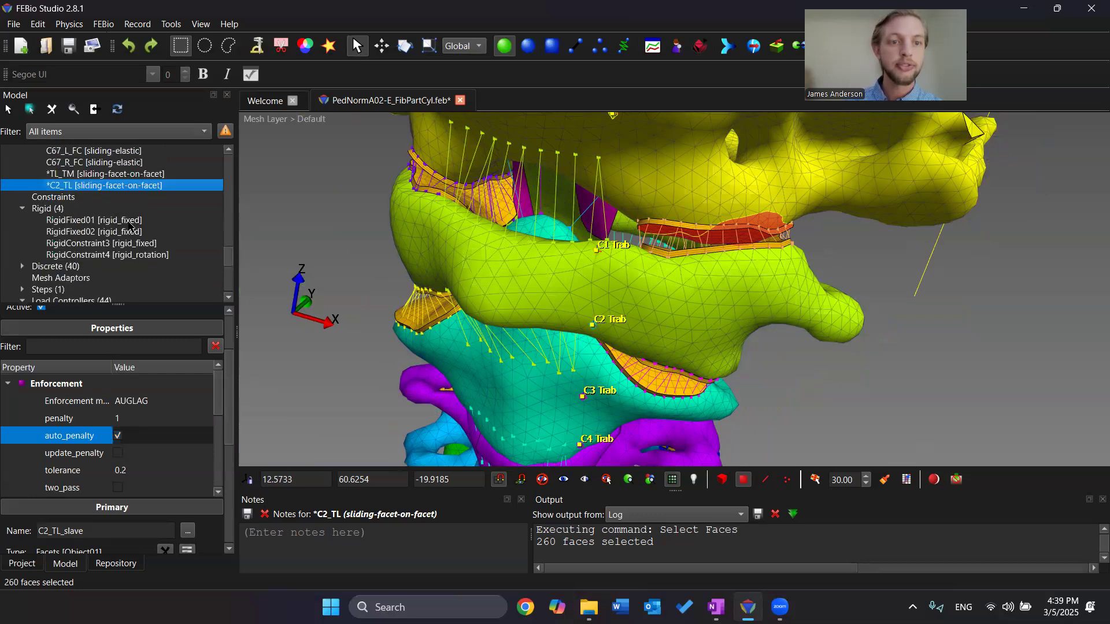
pyautogui.scroll(1, 131, 230)
pyautogui.click(96, 220)
pyautogui.scroll(-1, 635, 288)
pyautogui.scroll(-3, 633, 289)
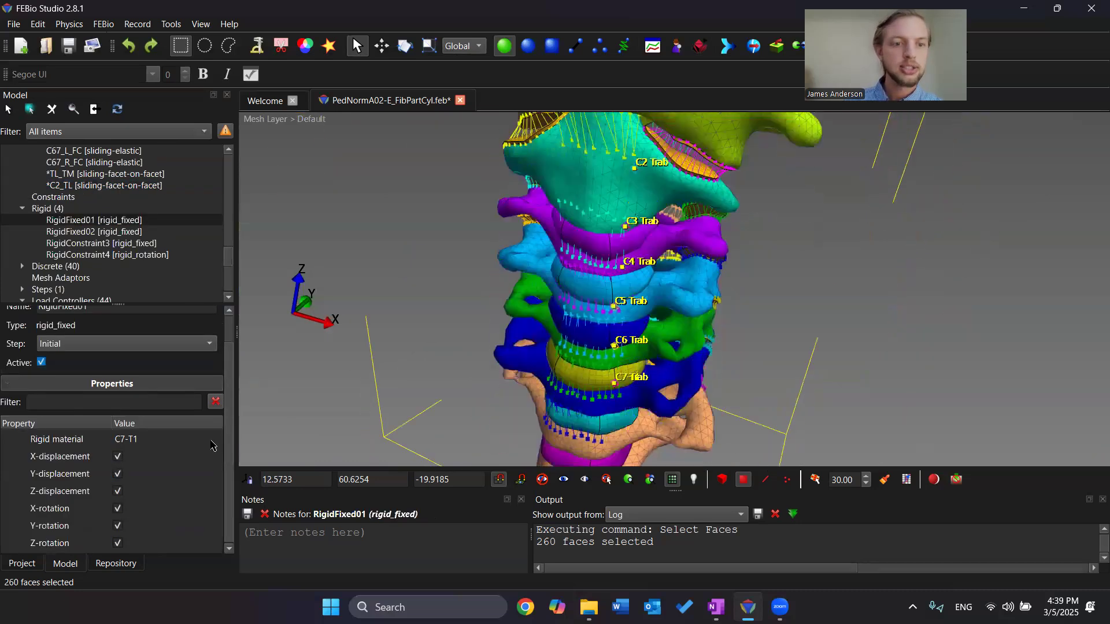
pyautogui.moveTo(649, 356); pyautogui.dragTo(561, 206, button='middle')
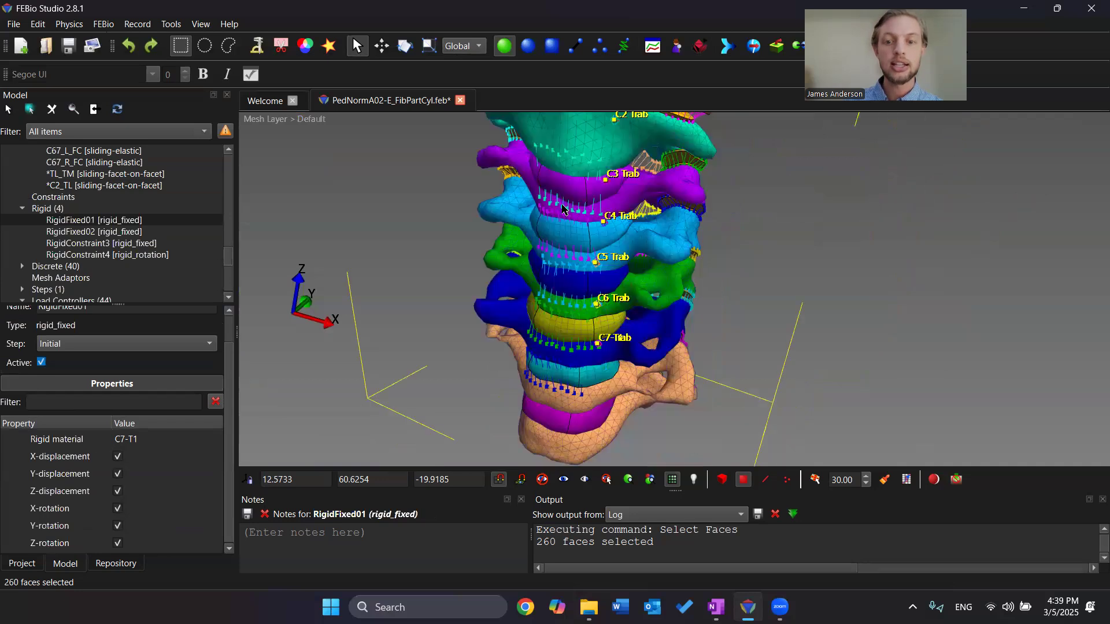
pyautogui.moveTo(624, 365); pyautogui.dragTo(628, 368, button='middle')
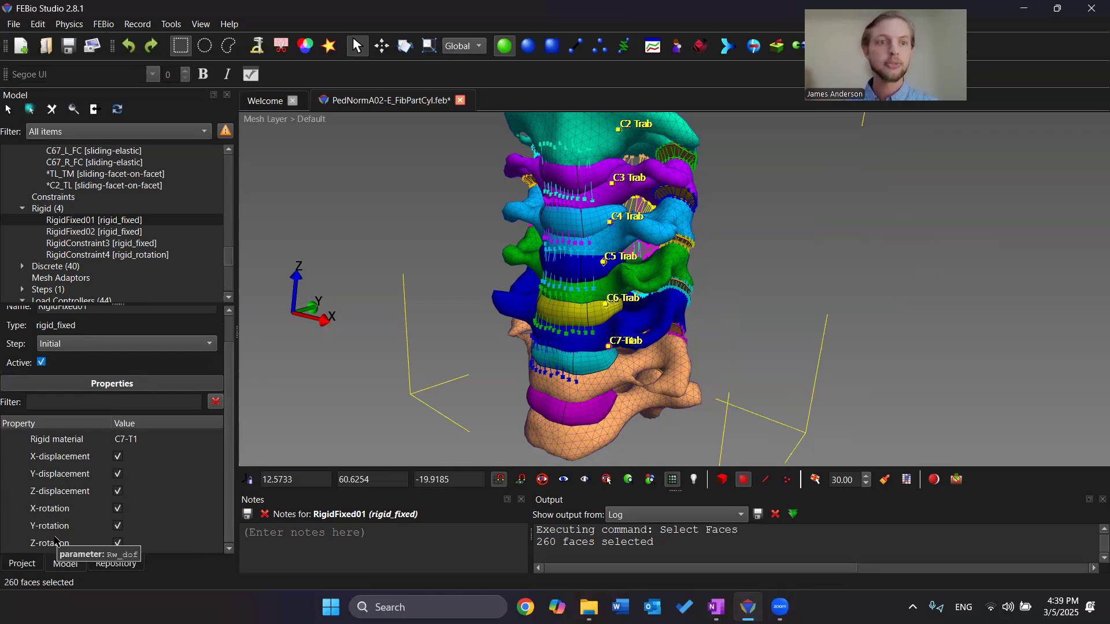
pyautogui.click(161, 233)
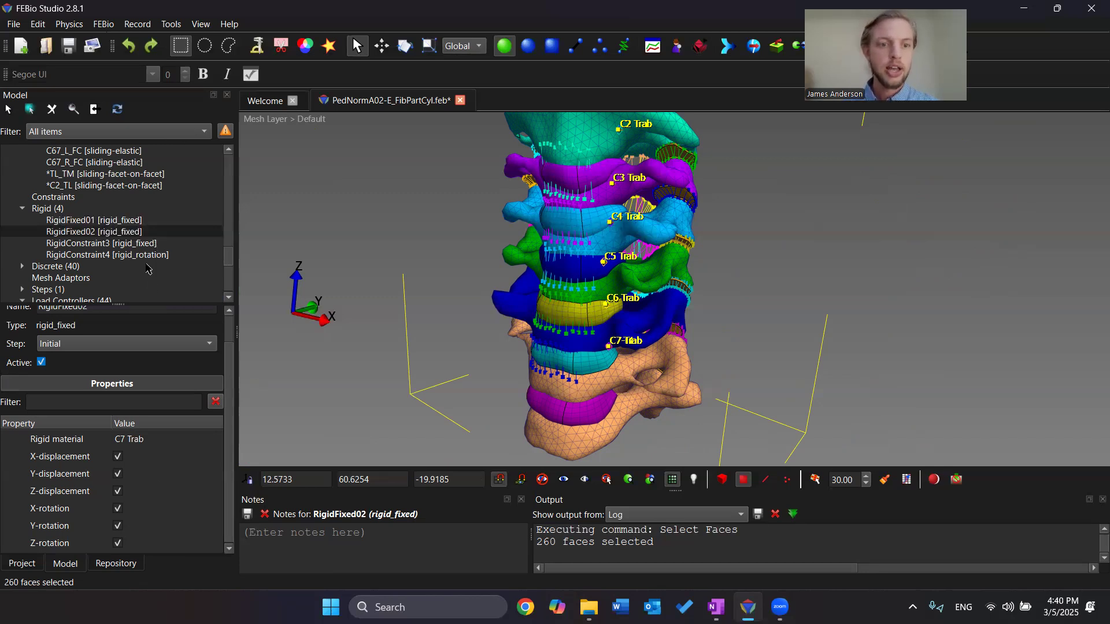
# - Review the fixed rotations of RigidConstraint3 on C0 and compare them with the axis directions around the skull base
pyautogui.click(155, 245)
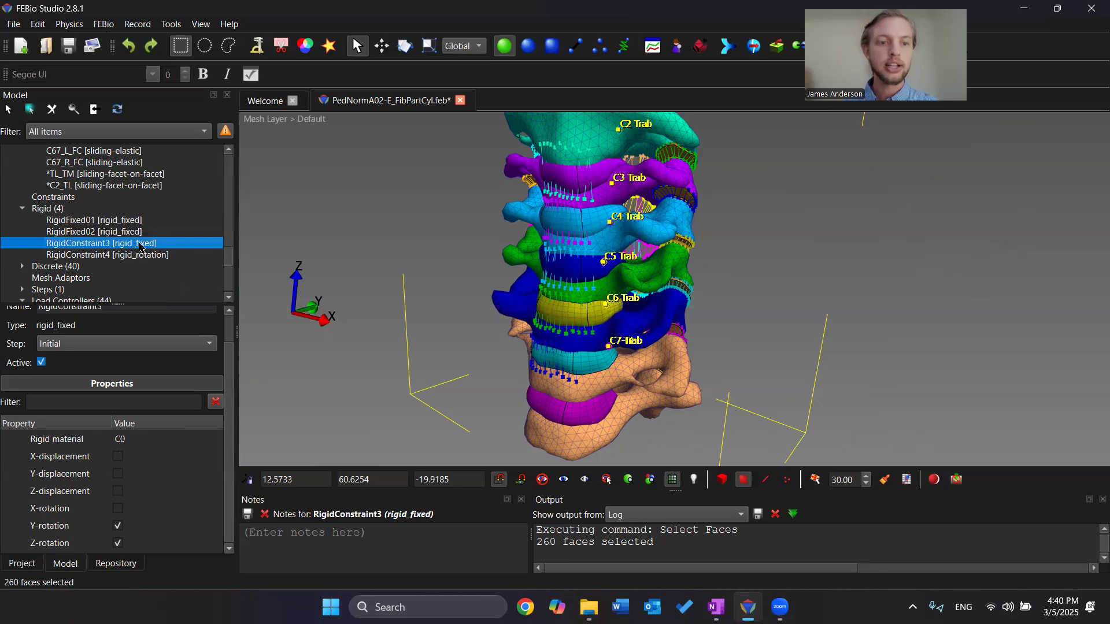
pyautogui.moveTo(628, 201); pyautogui.dragTo(605, 407, button='right')
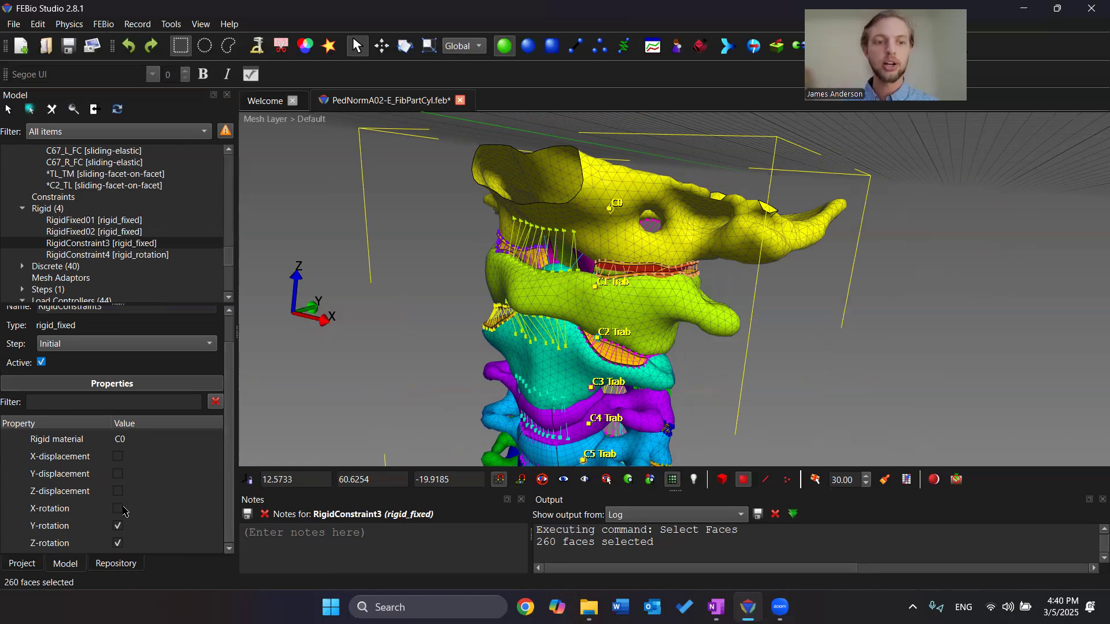
pyautogui.click(119, 527)
pyautogui.moveTo(510, 284); pyautogui.dragTo(299, 287)
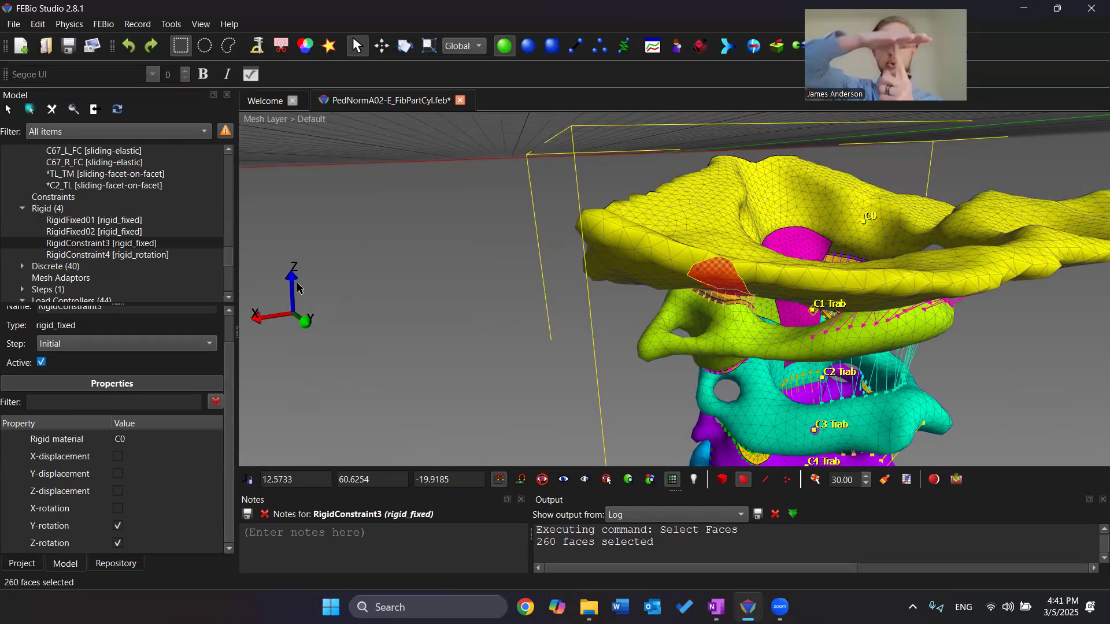
pyautogui.moveTo(764, 224)
pyautogui.mouseDown()
pyautogui.moveTo(775, 231)
pyautogui.moveTo(749, 227)
pyautogui.mouseUp()
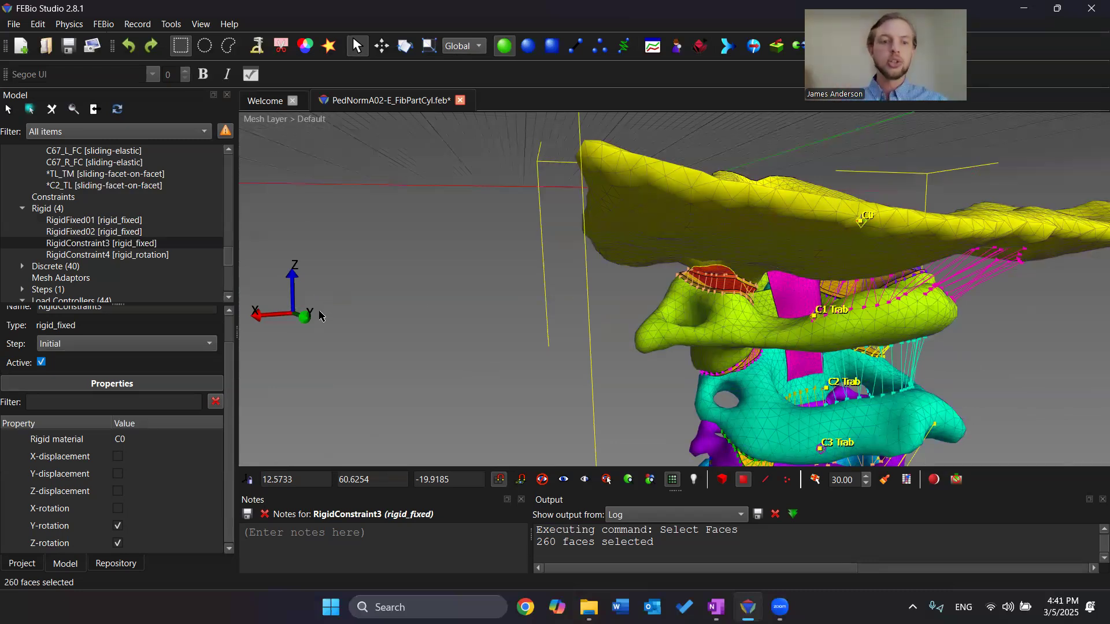
pyautogui.moveTo(575, 283); pyautogui.dragTo(583, 294)
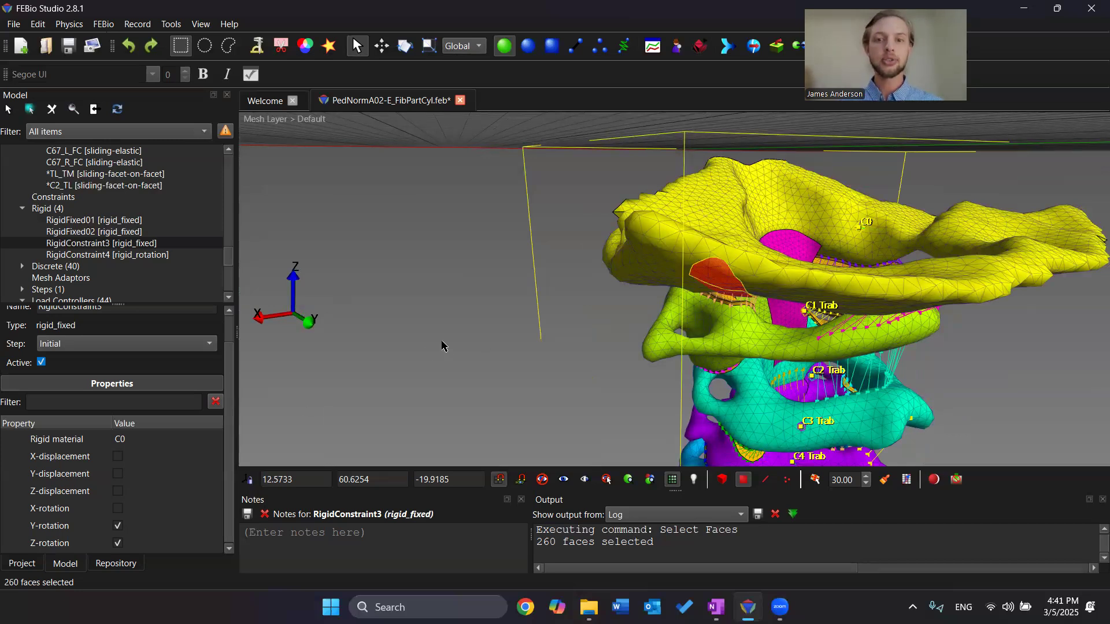
pyautogui.moveTo(451, 349); pyautogui.dragTo(415, 350)
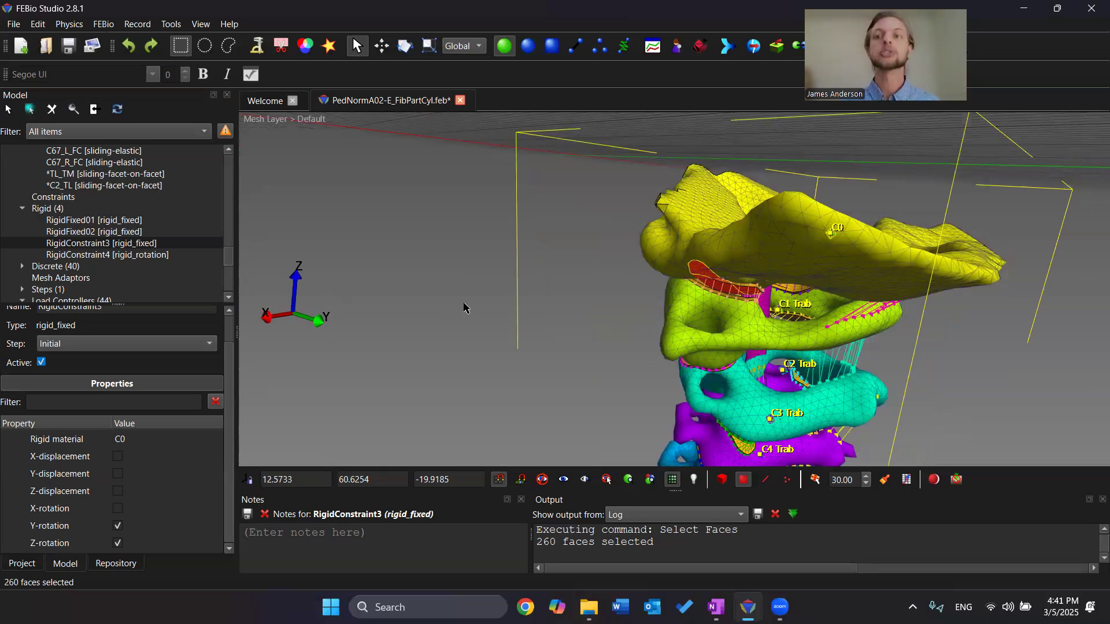
# - Review the rigid material and dof settings of the RigidConstraint4 rotation without changing them
pyautogui.scroll(-2, 701, 264)
pyautogui.click(156, 256)
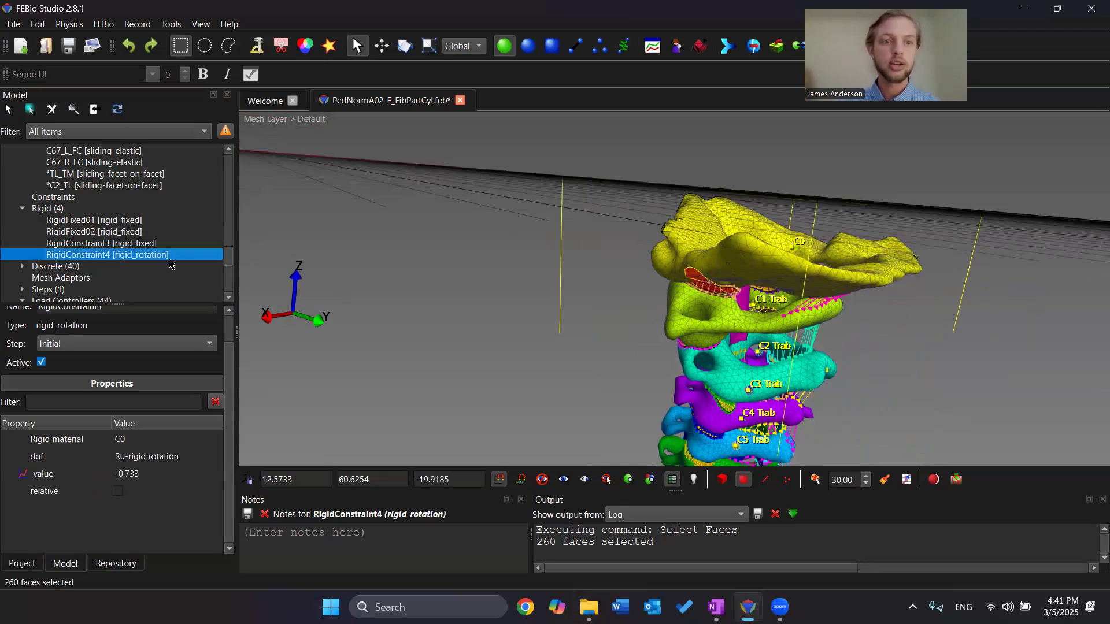
pyautogui.click(232, 371)
pyautogui.click(163, 441)
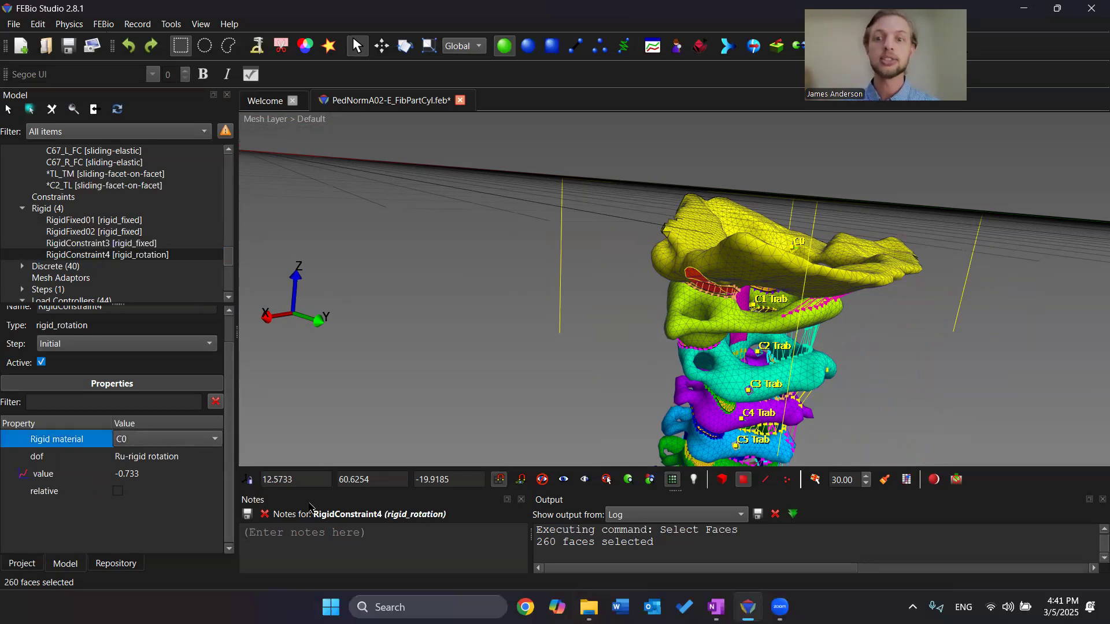
pyautogui.click(137, 459)
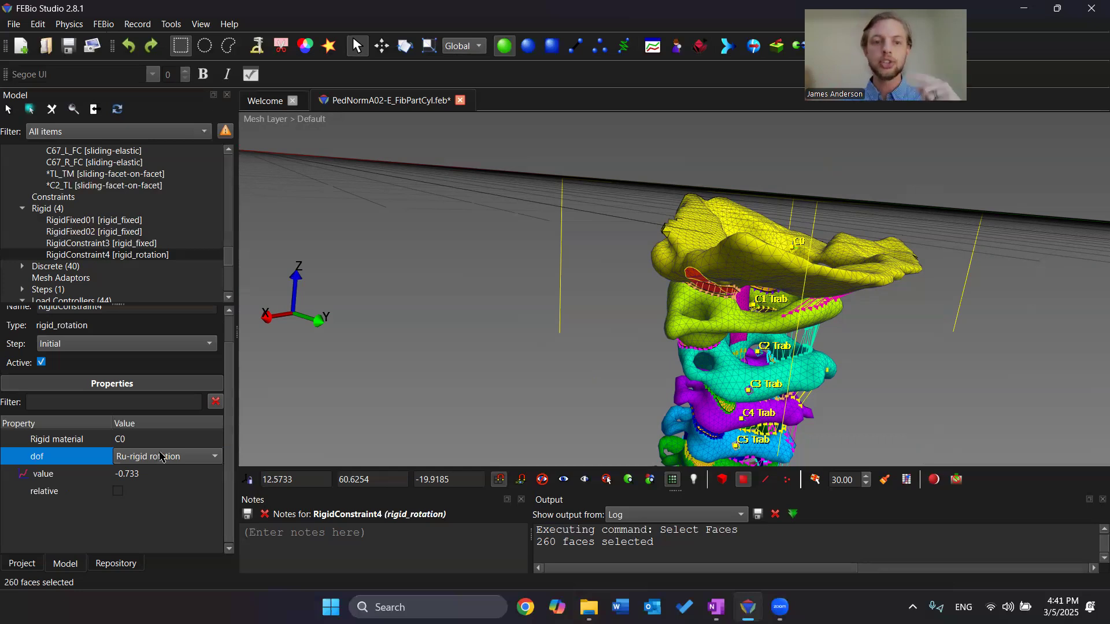
# - Review the rotation dof options and prescribed value of RigidConstraint4 without changing them, and clear the face selection
pyautogui.click(212, 456)
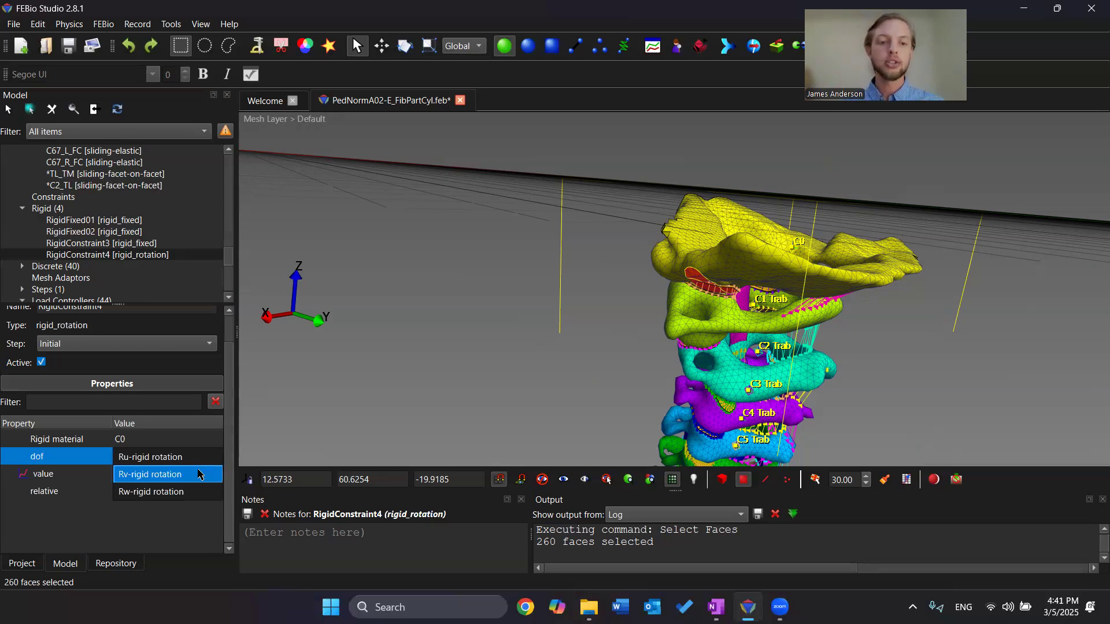
pyautogui.click(300, 430)
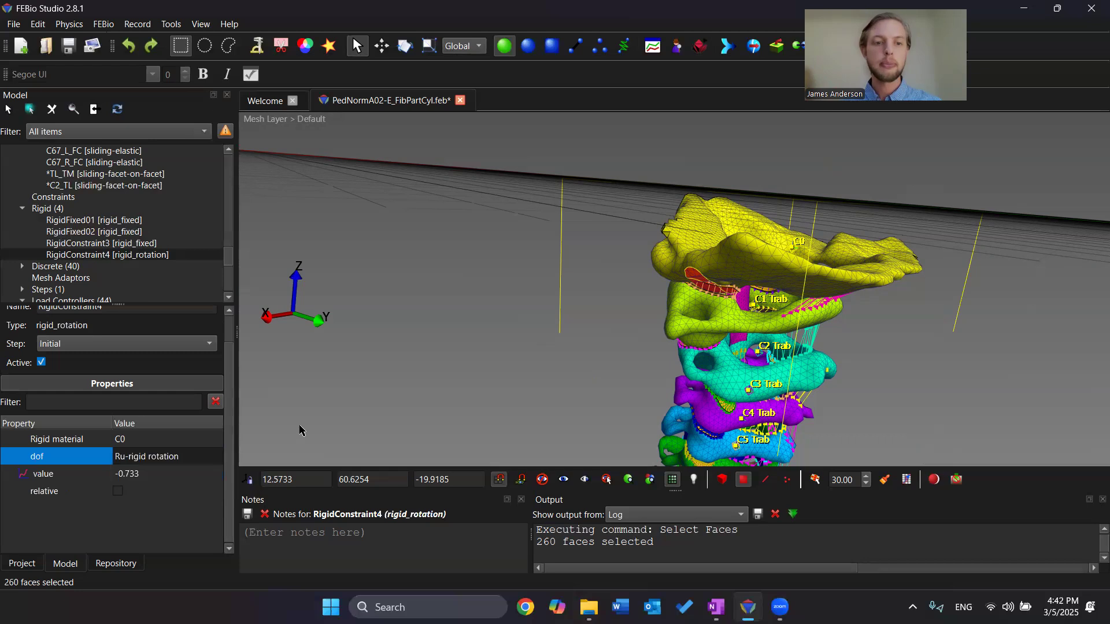
pyautogui.click(300, 430)
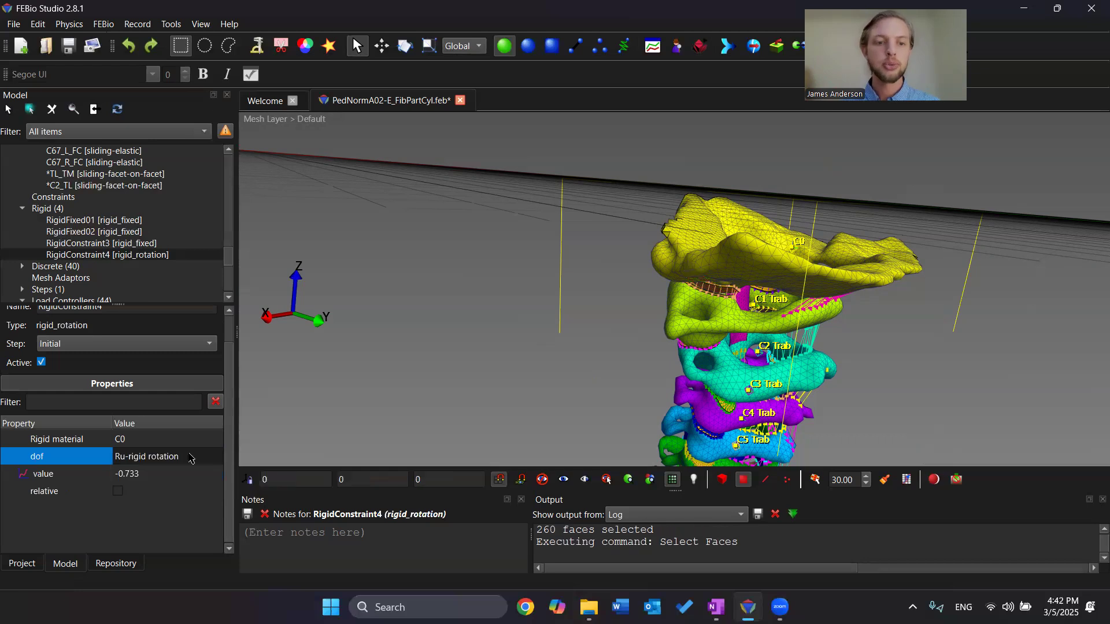
pyautogui.click(164, 475)
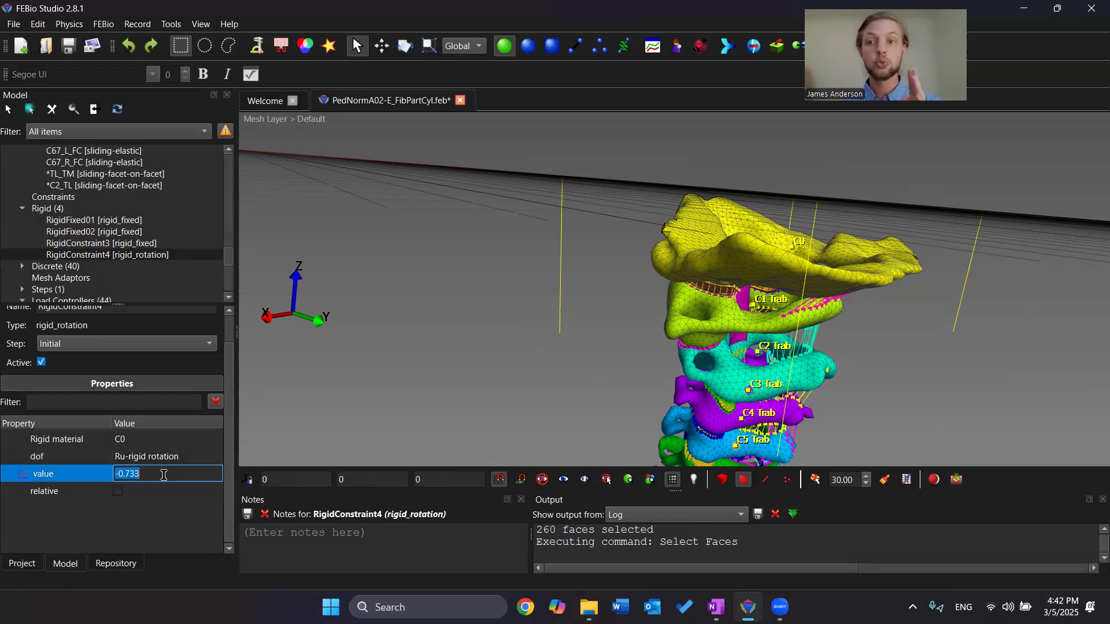
pyautogui.click(392, 366)
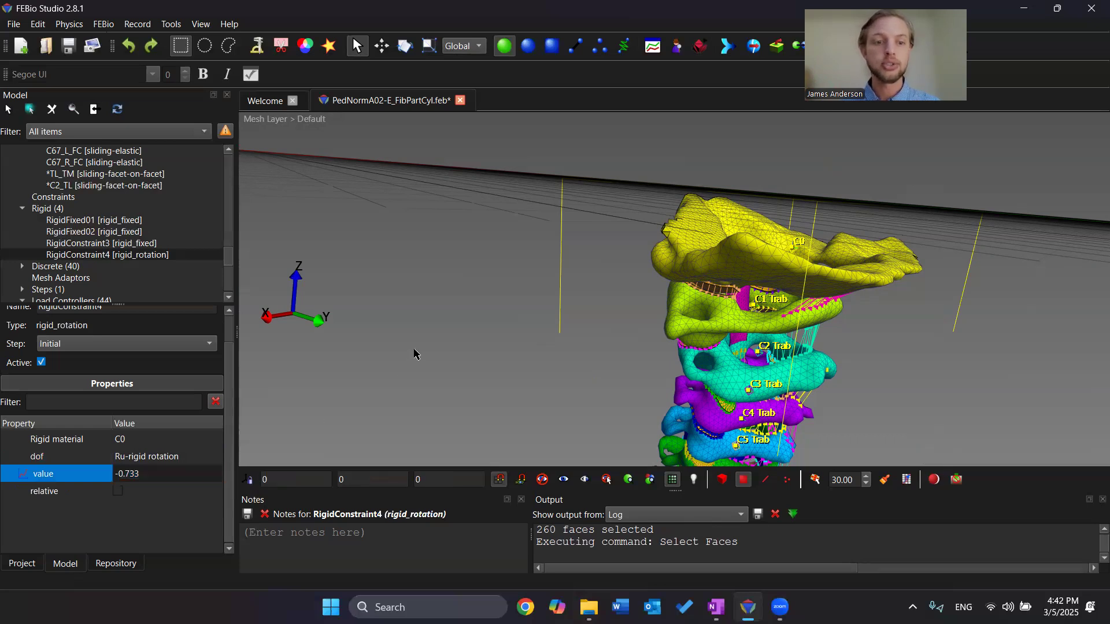
# - Examine the skull base C0 against the axis directions to understand the Ru rotation applied by RigidConstraint4
pyautogui.moveTo(414, 349); pyautogui.dragTo(406, 352)
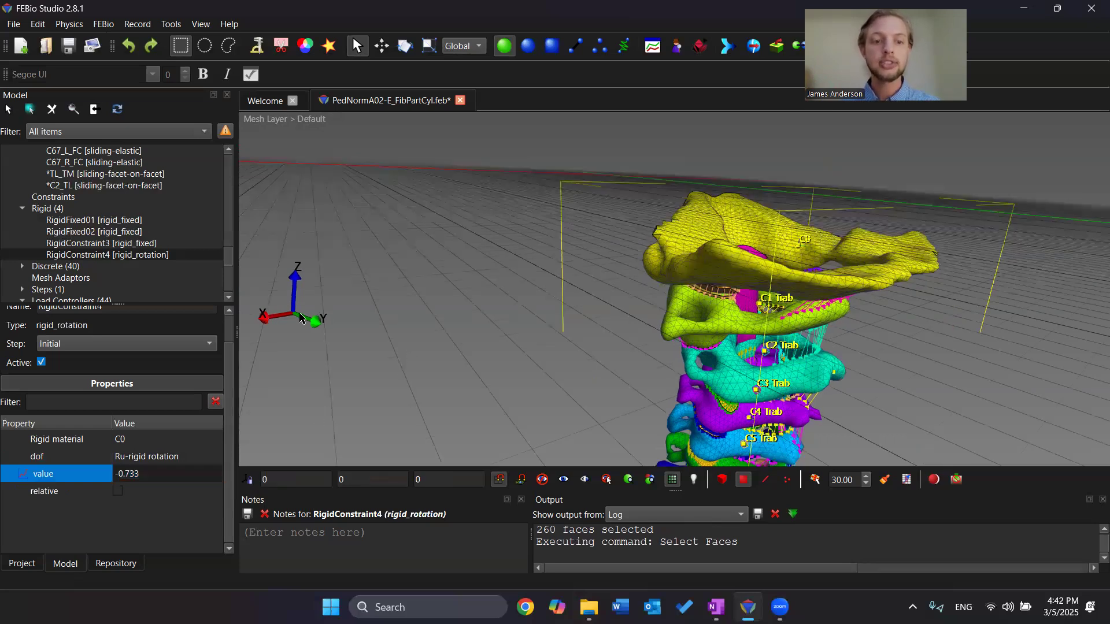
pyautogui.moveTo(299, 315); pyautogui.dragTo(314, 320)
pyautogui.moveTo(406, 329); pyautogui.dragTo(414, 341)
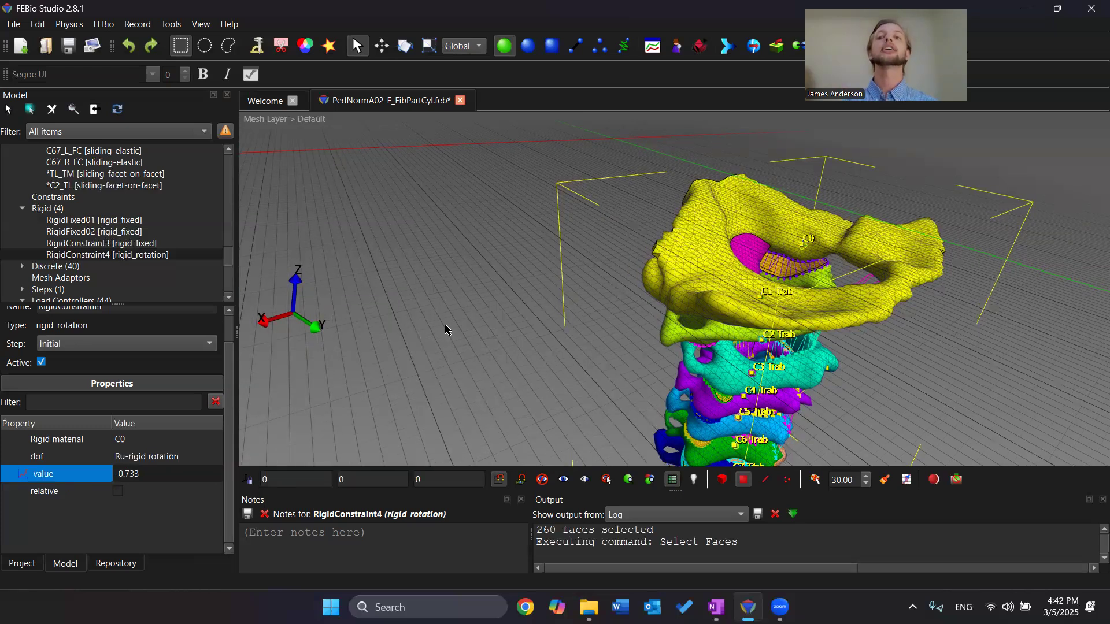
pyautogui.moveTo(736, 344); pyautogui.dragTo(720, 335)
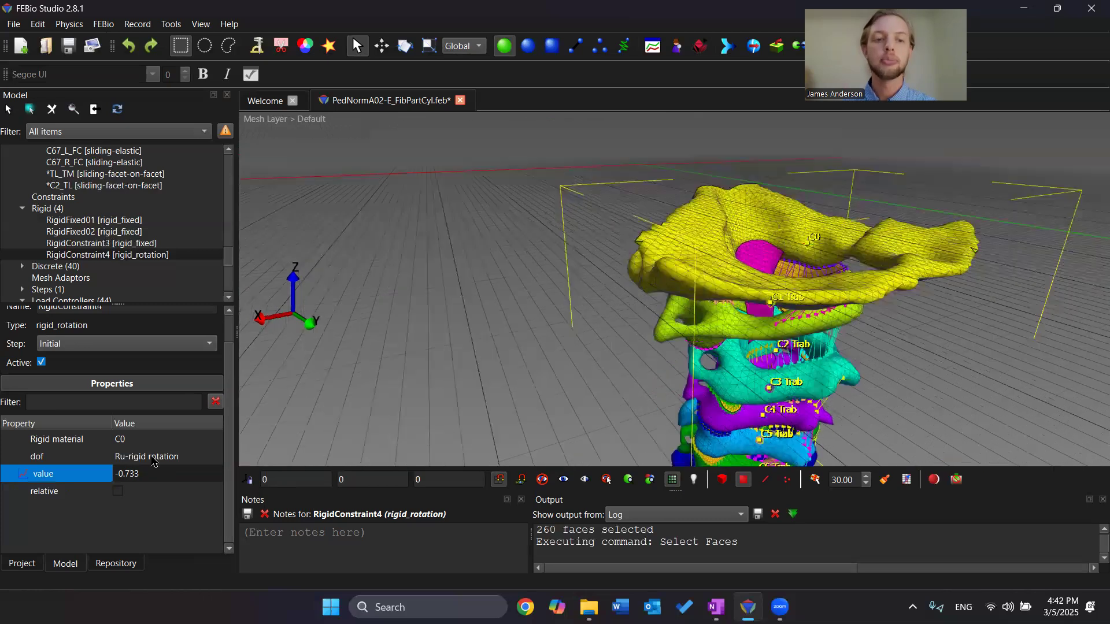
# - Open the Curve Editor and examine the full load curve of the RigidConstraint4 value
pyautogui.click(23, 476)
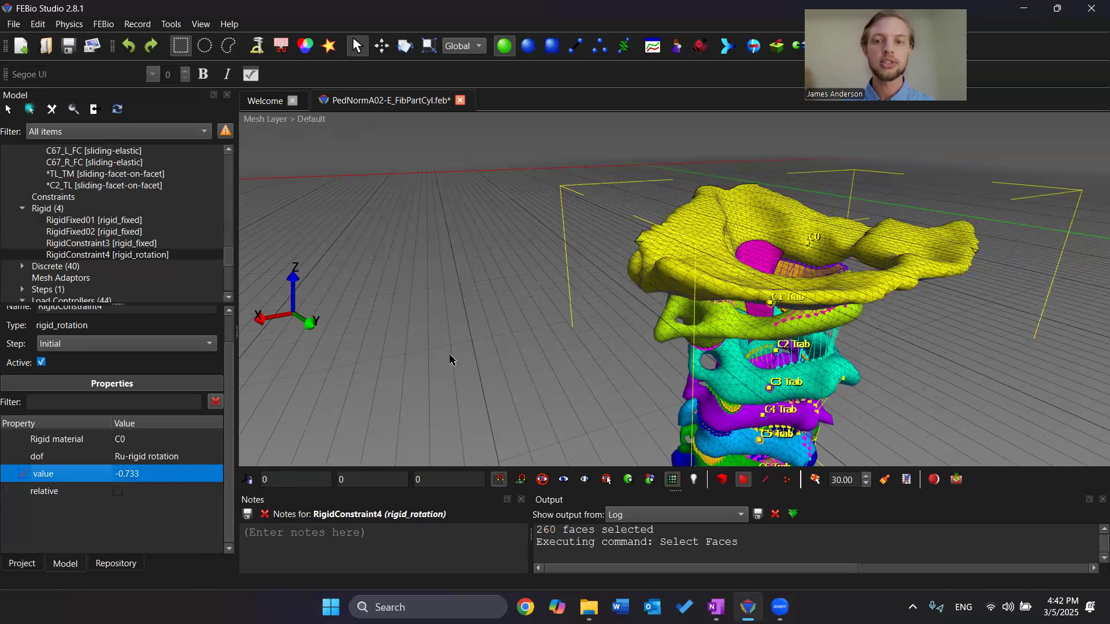
pyautogui.press('F9')
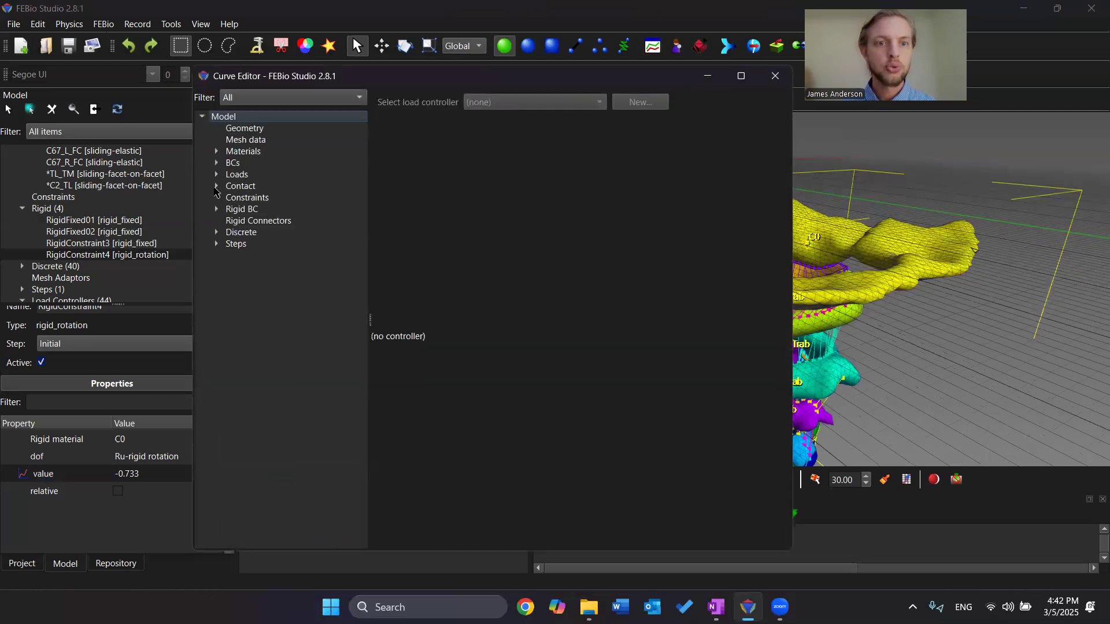
pyautogui.click(217, 210)
pyautogui.click(231, 255)
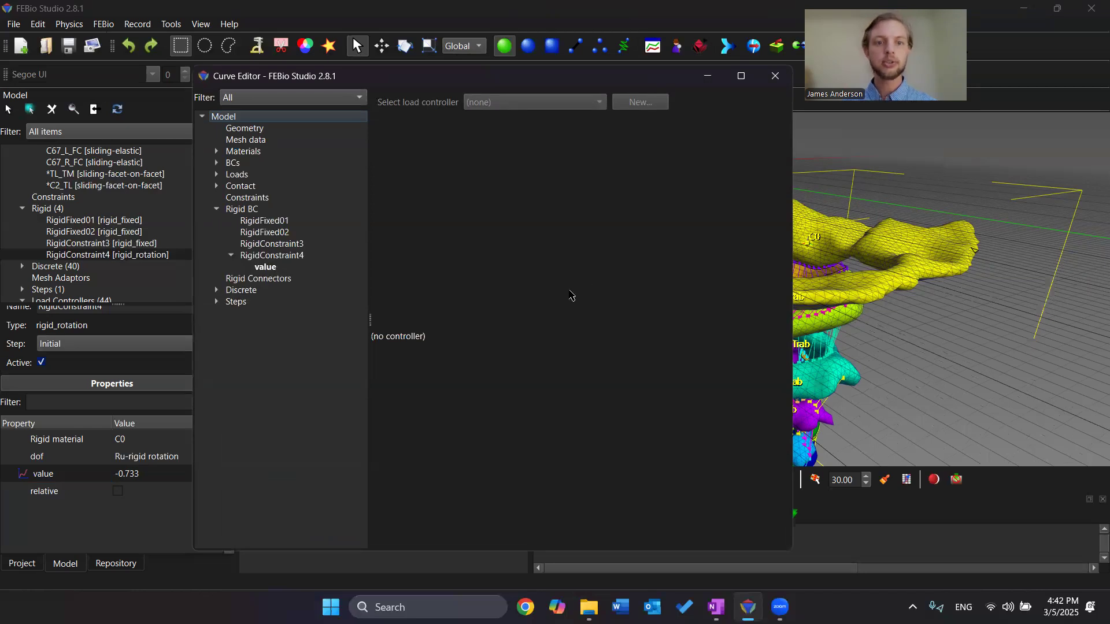
pyautogui.click(266, 267)
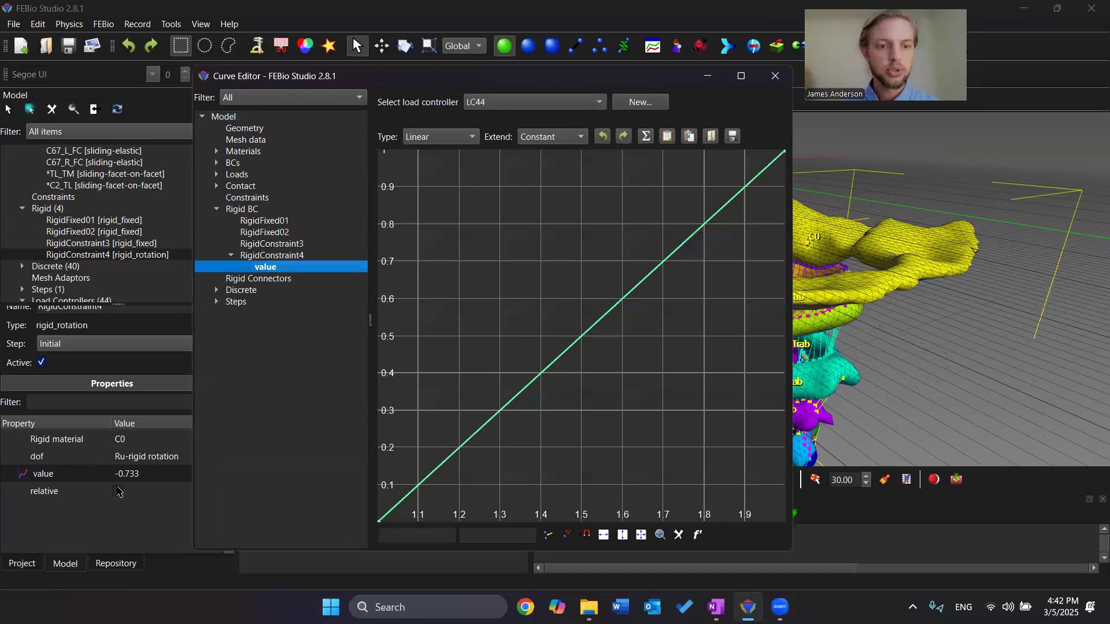
pyautogui.scroll(-5, 645, 365)
pyautogui.scroll(-4, 642, 371)
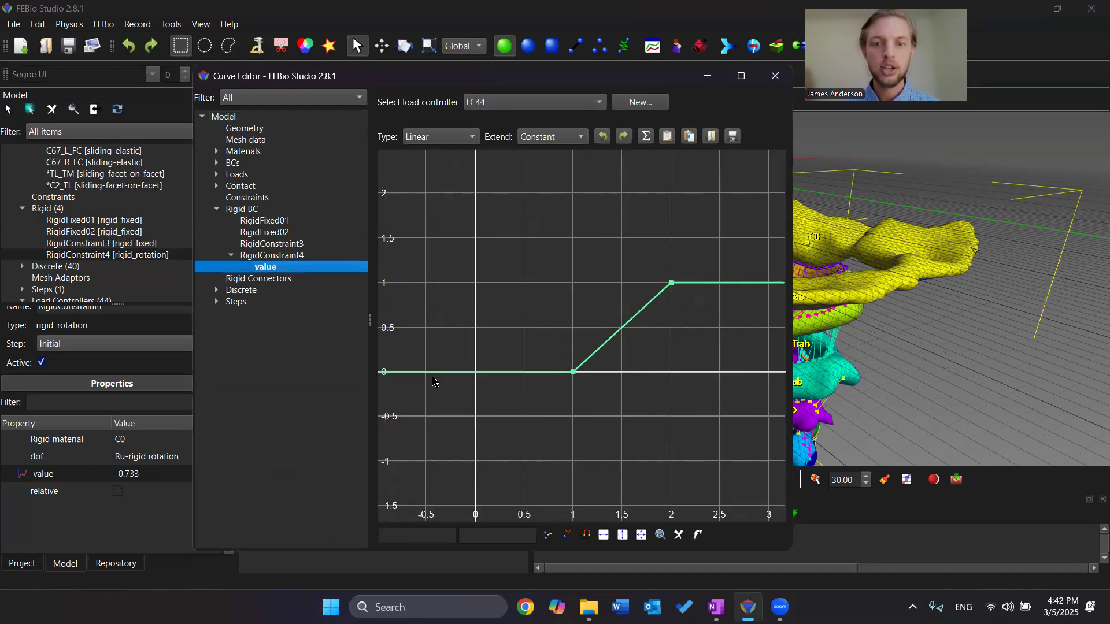
pyautogui.scroll(1, 433, 379)
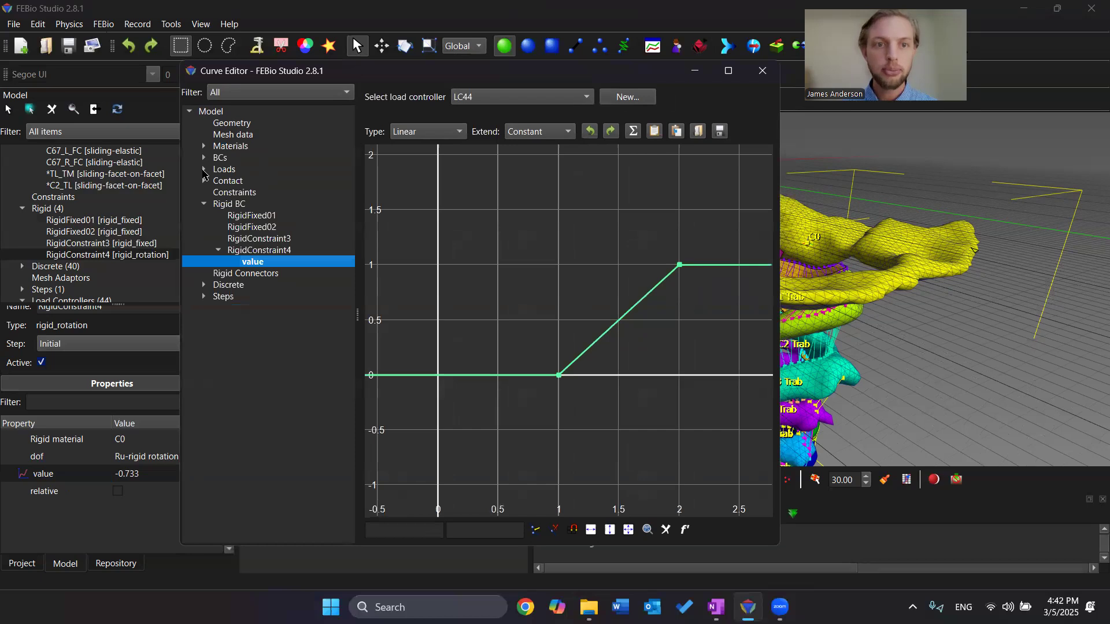
# - Examine the load curve of the PressureLoad1 pressure
pyautogui.click(204, 169)
pyautogui.click(218, 181)
pyautogui.click(258, 193)
pyautogui.scroll(-5, 657, 359)
pyautogui.moveTo(635, 360); pyautogui.dragTo(611, 360)
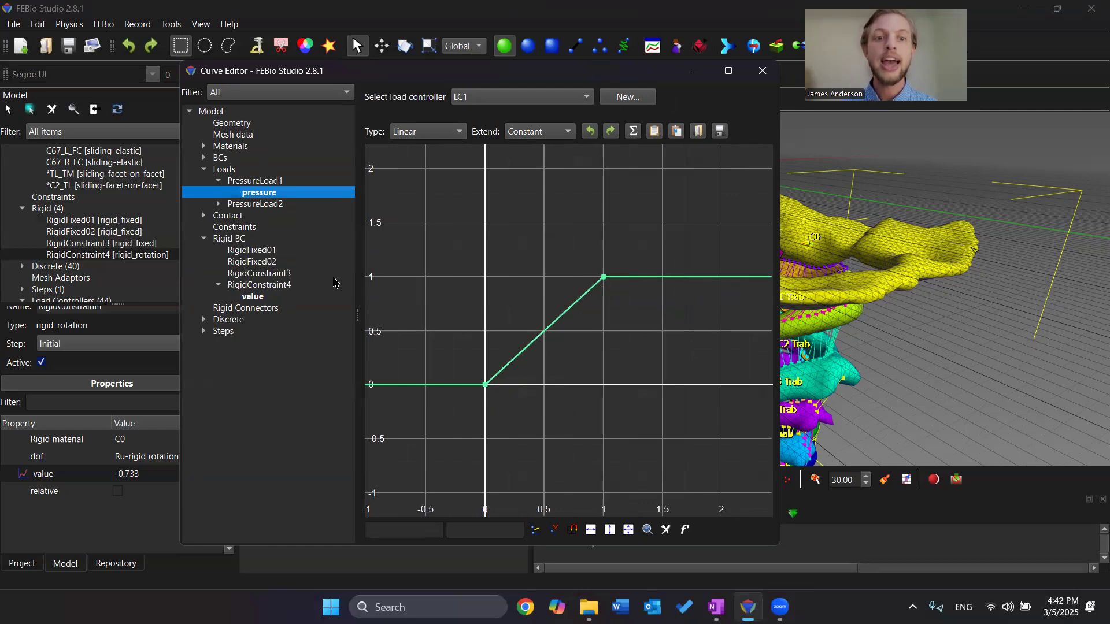
# - Compare the timing of the RigidConstraint4 value curve with the PressureLoad1 pressure curve, and close the Curve Editor
pyautogui.scroll(-4, 570, 384)
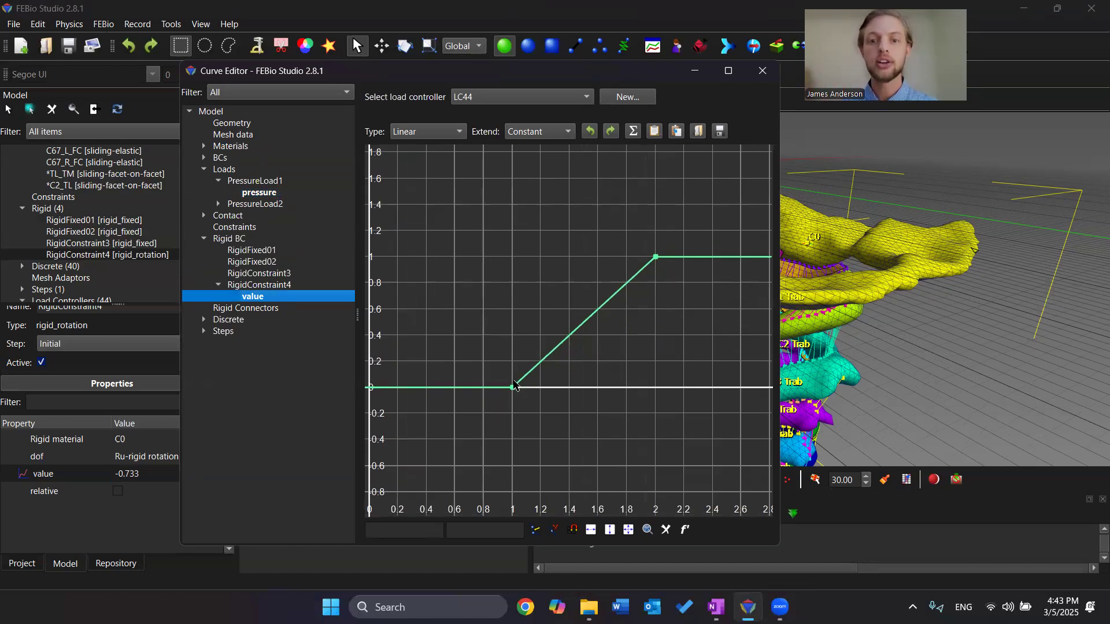
pyautogui.click(267, 194)
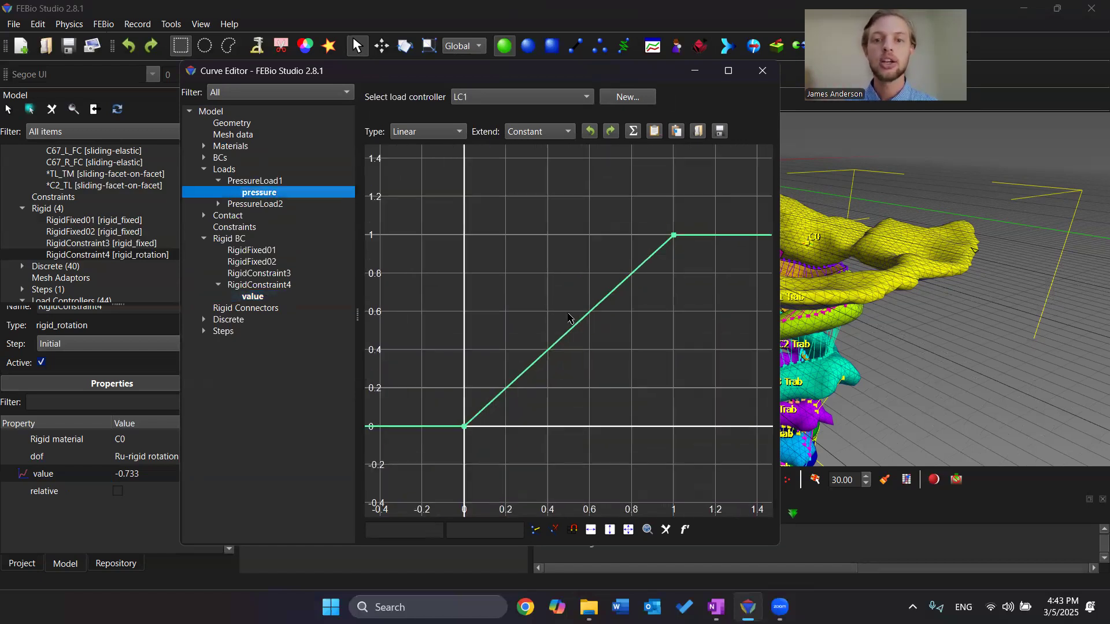
pyautogui.moveTo(572, 337); pyautogui.dragTo(568, 323)
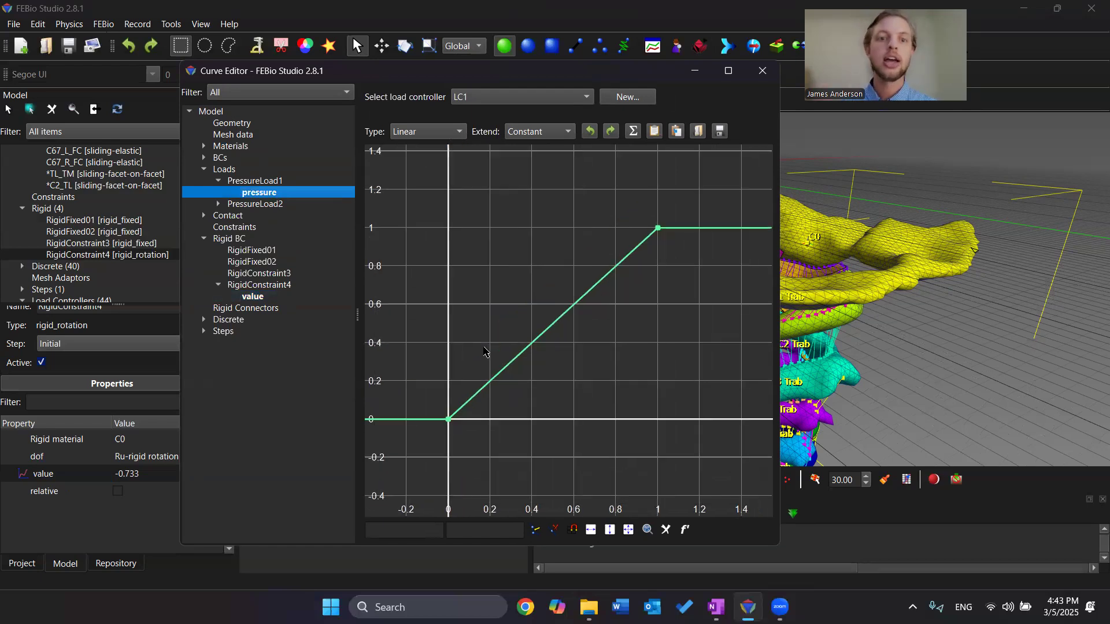
pyautogui.click(261, 297)
pyautogui.scroll(-3, 568, 332)
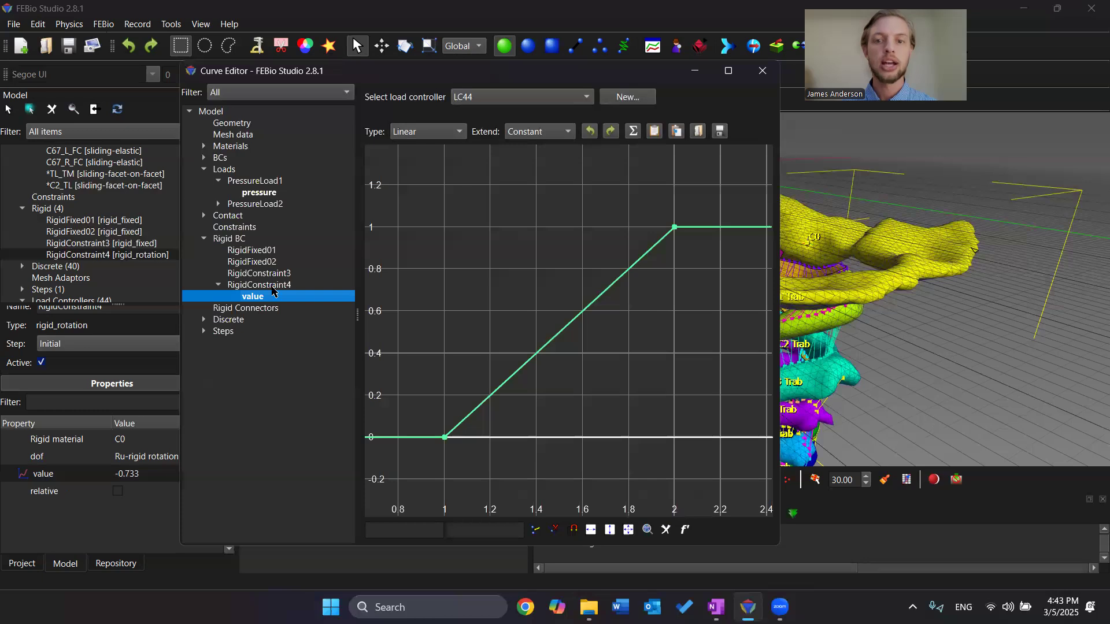
pyautogui.scroll(-3, 619, 352)
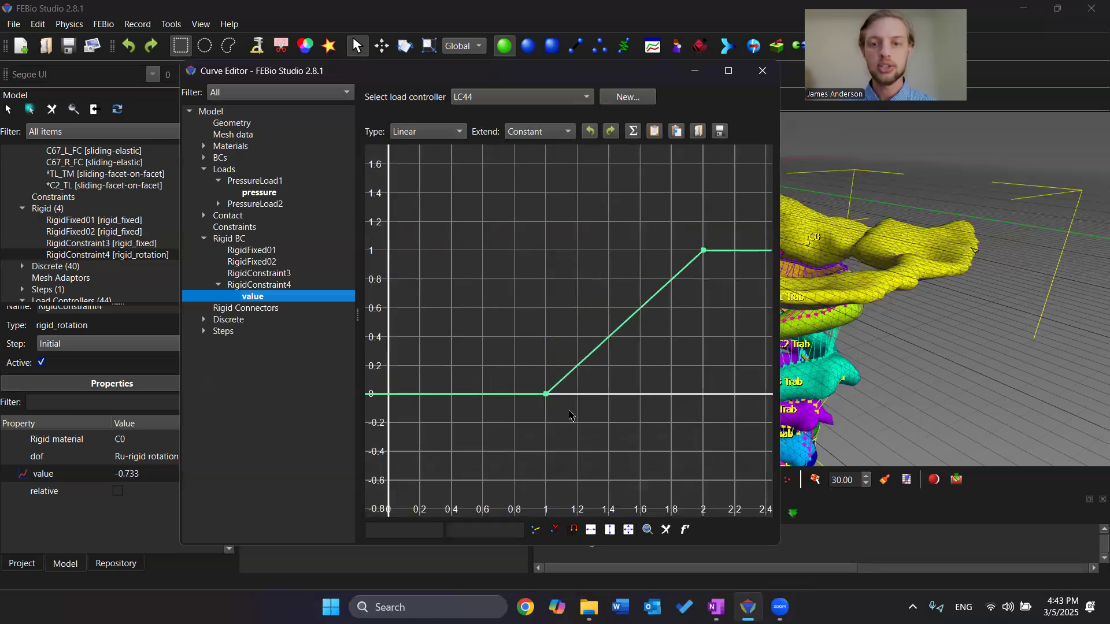
pyautogui.click(762, 71)
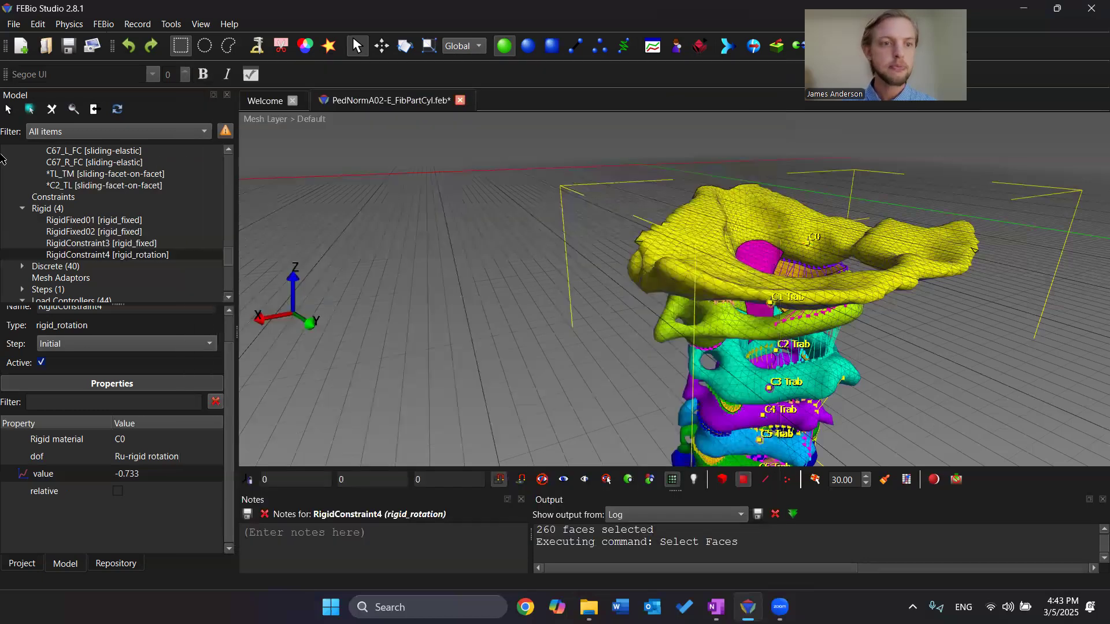
# - List the discrete element sets, review the properties of Flaval 23, and inspect the ligament springs between C0 and C2
pyautogui.click(23, 208)
pyautogui.scroll(-1, 26, 211)
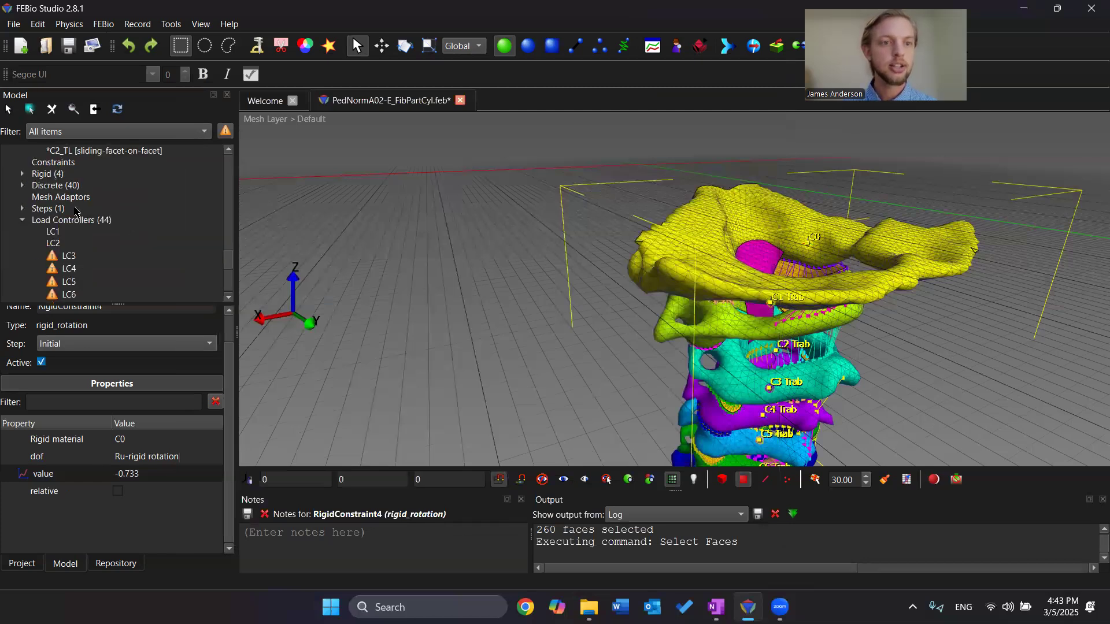
pyautogui.click(22, 186)
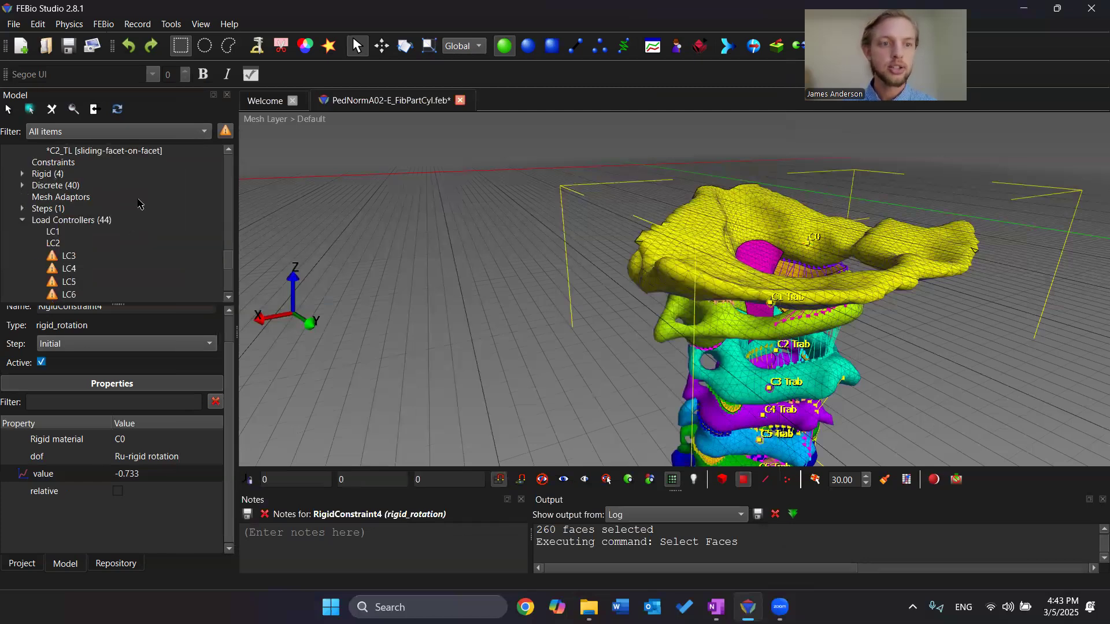
pyautogui.click(72, 197)
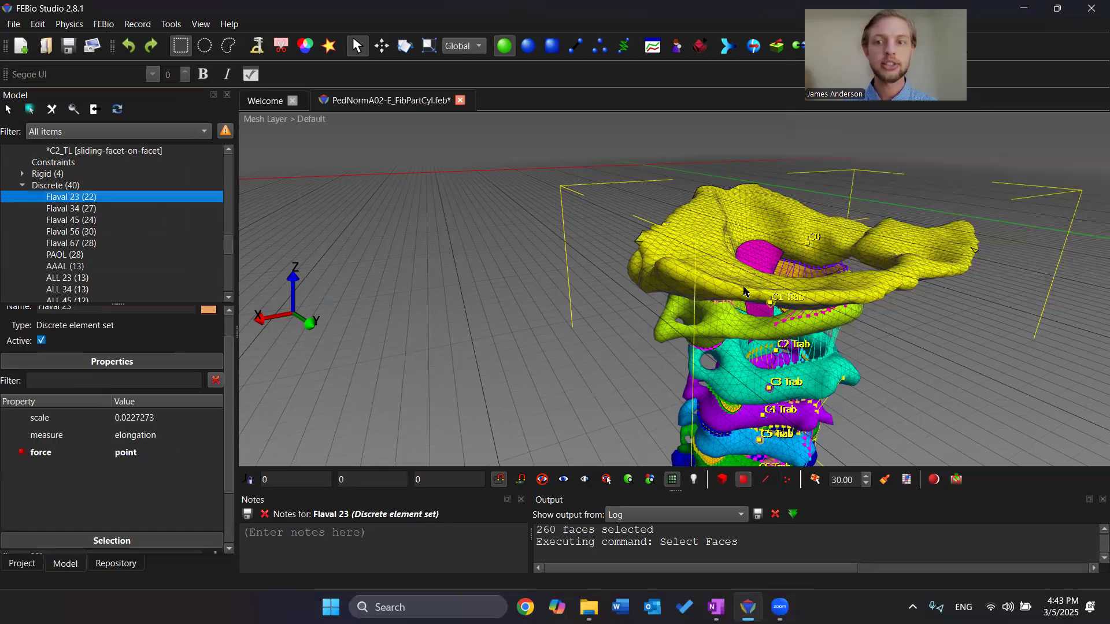
pyautogui.moveTo(775, 272); pyautogui.dragTo(474, 267)
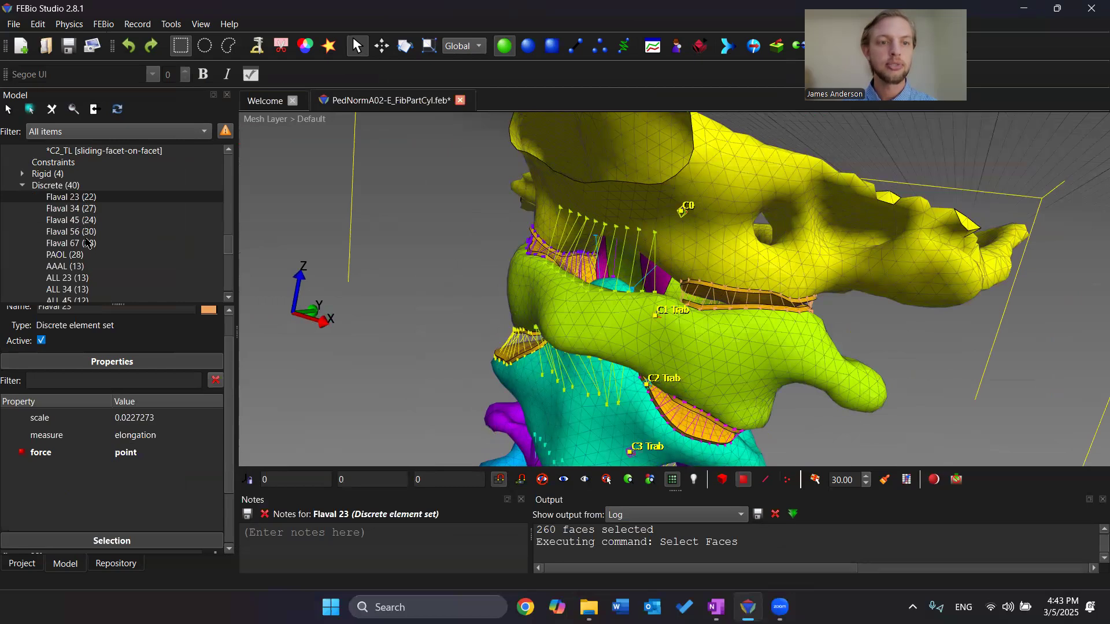
# - Browse the remaining discrete ligament sets and inspect their springs along the cervical spine
pyautogui.scroll(-1, 89, 246)
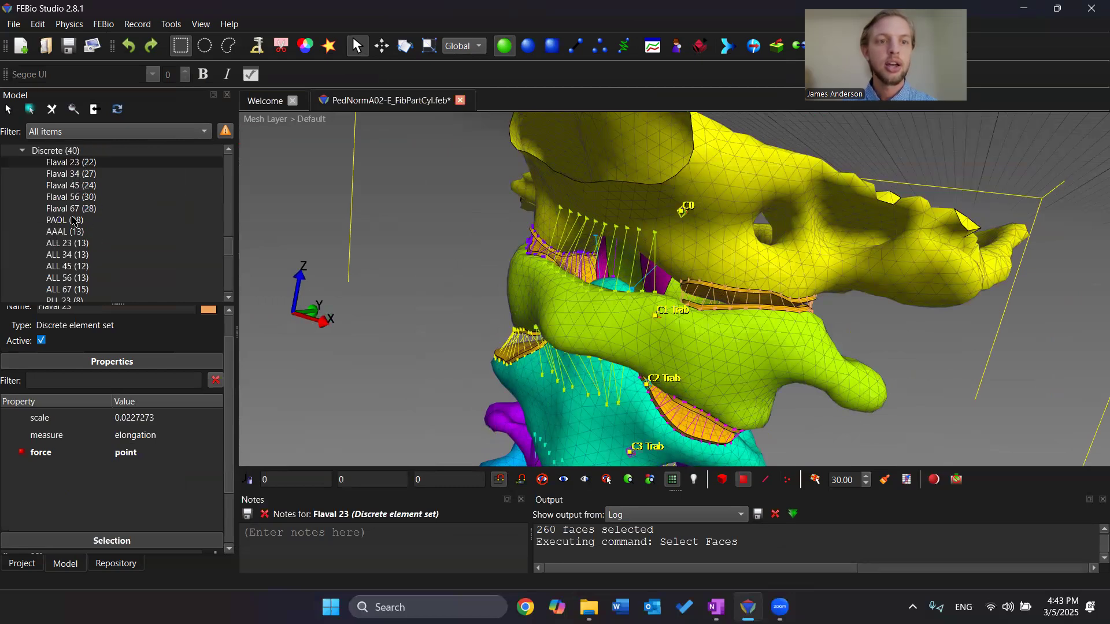
pyautogui.scroll(-5, 78, 224)
pyautogui.scroll(-5, 82, 226)
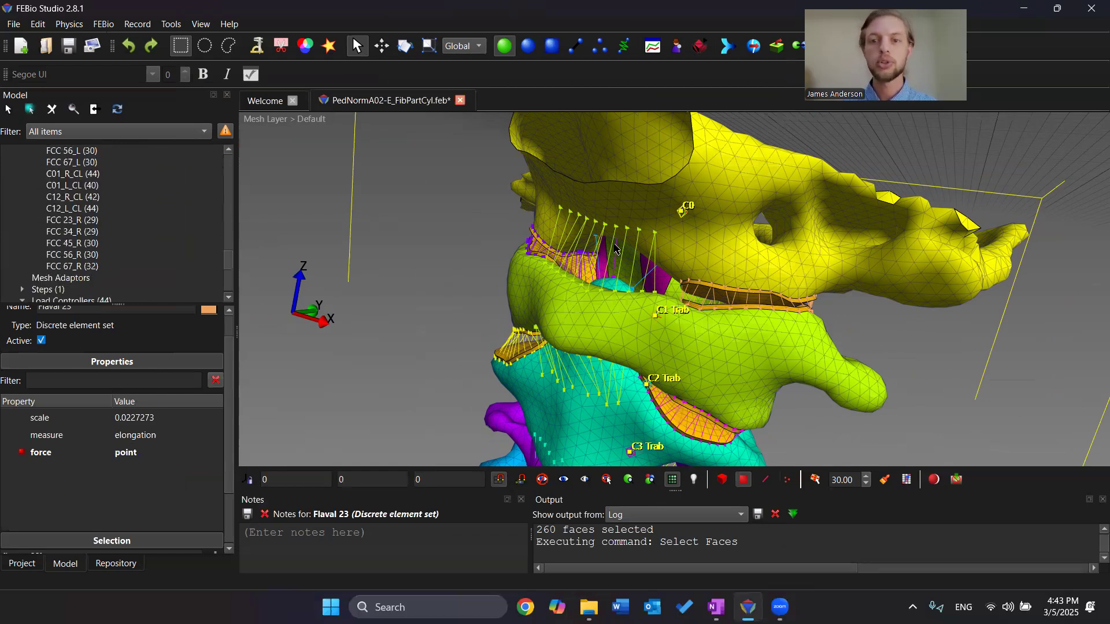
pyautogui.scroll(-1, 806, 273)
pyautogui.scroll(-1, 812, 304)
pyautogui.moveTo(812, 304); pyautogui.dragTo(811, 304)
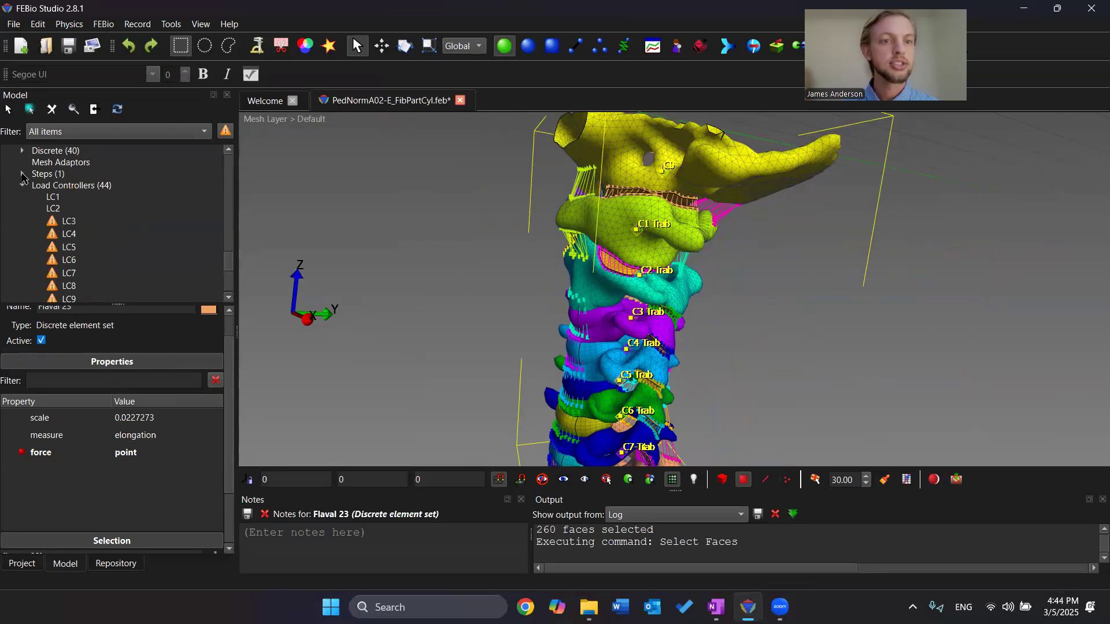
# - Review the analysis type, time_steps and step_size of Step01 with the properties area enlarged, leaving the values unchanged
pyautogui.doubleClick(50, 174)
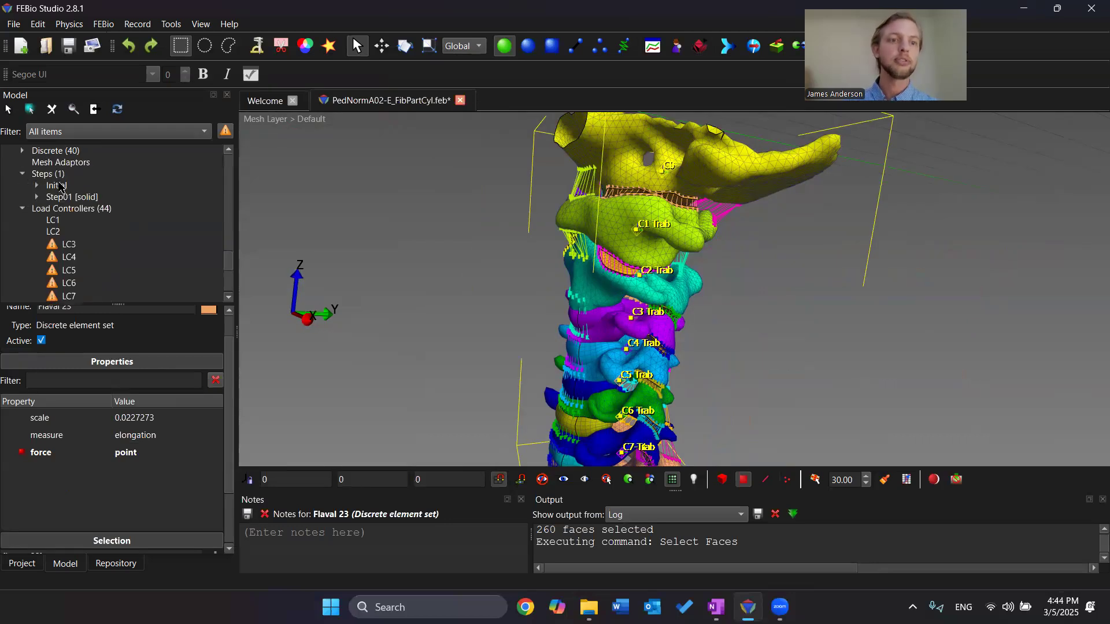
pyautogui.click(71, 198)
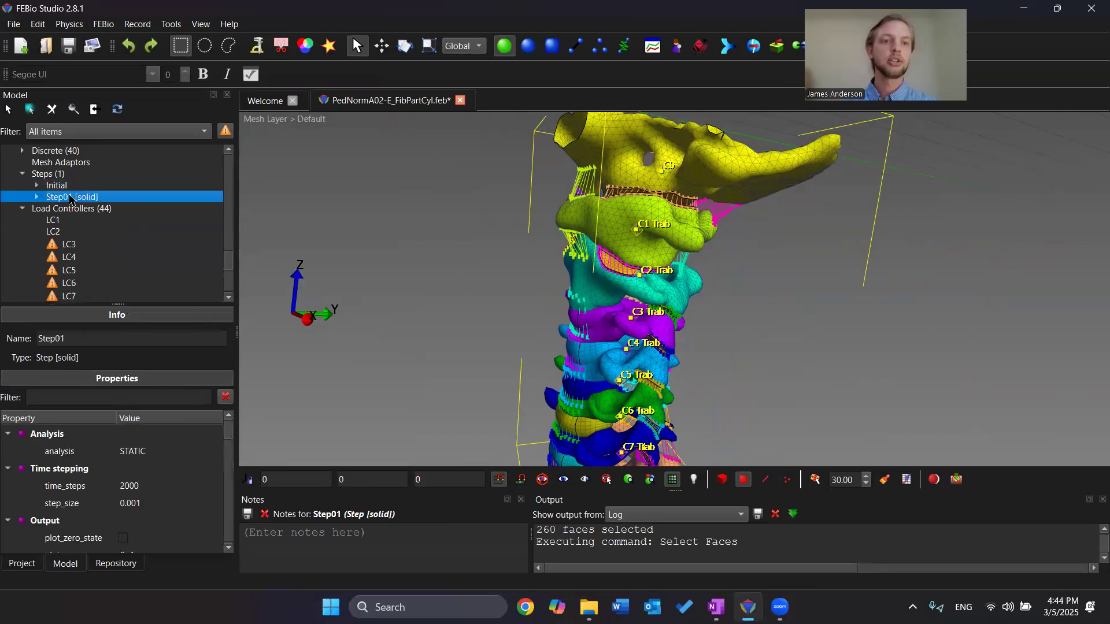
pyautogui.moveTo(197, 302); pyautogui.dragTo(197, 248)
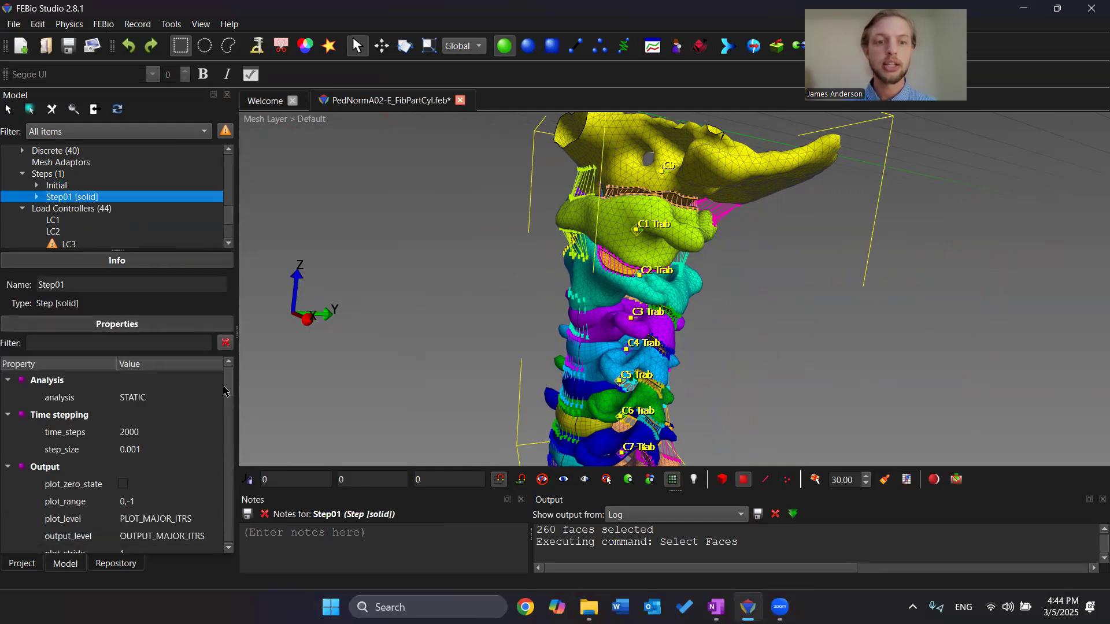
pyautogui.moveTo(228, 387); pyautogui.dragTo(228, 382)
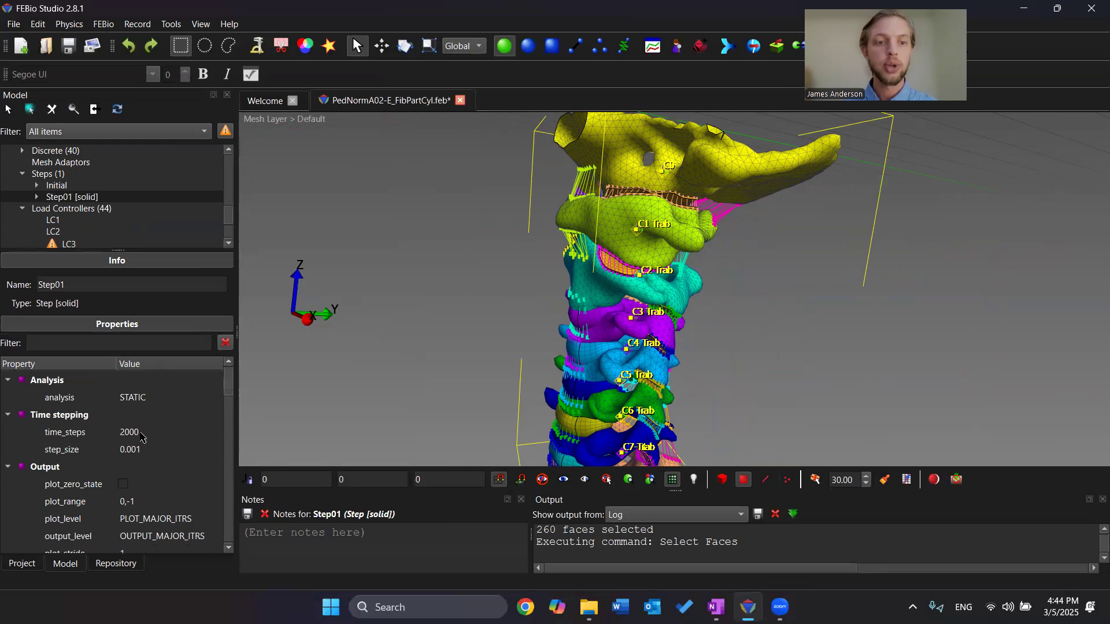
pyautogui.click(167, 399)
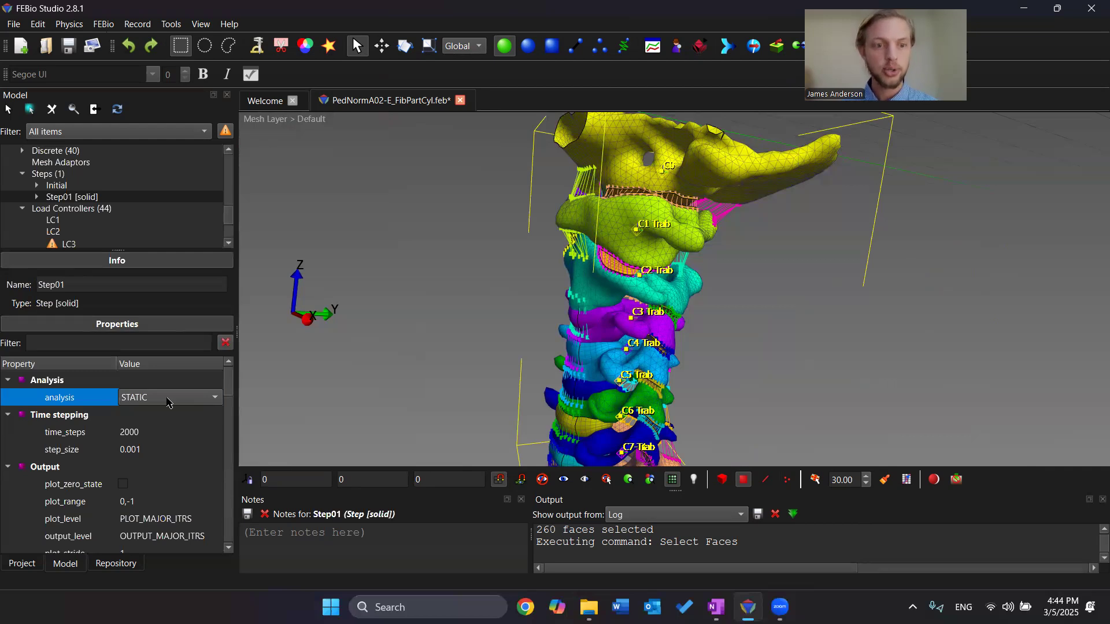
pyautogui.click(175, 432)
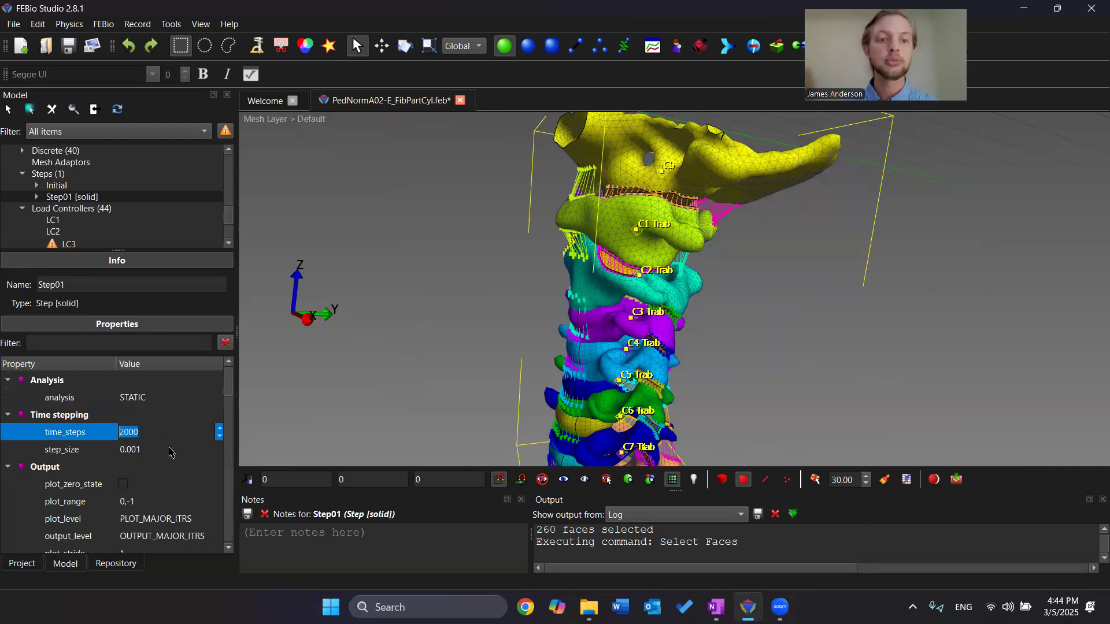
pyautogui.click(170, 449)
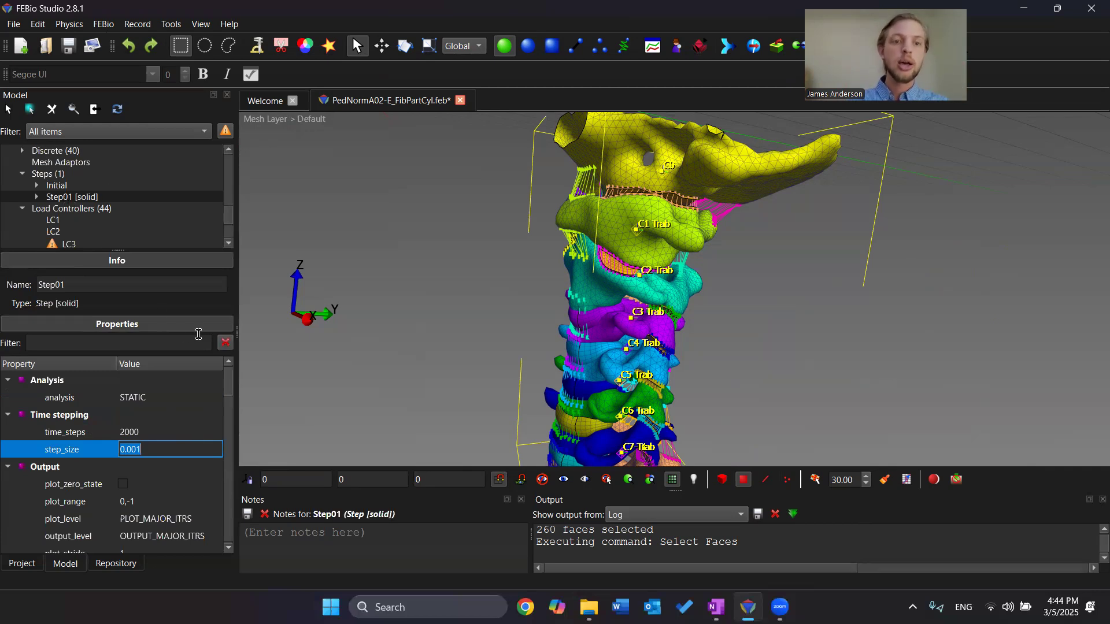
# - Review the optimal iterations and min stepsize settings of the auto time stepper in Step01
pyautogui.click(230, 378)
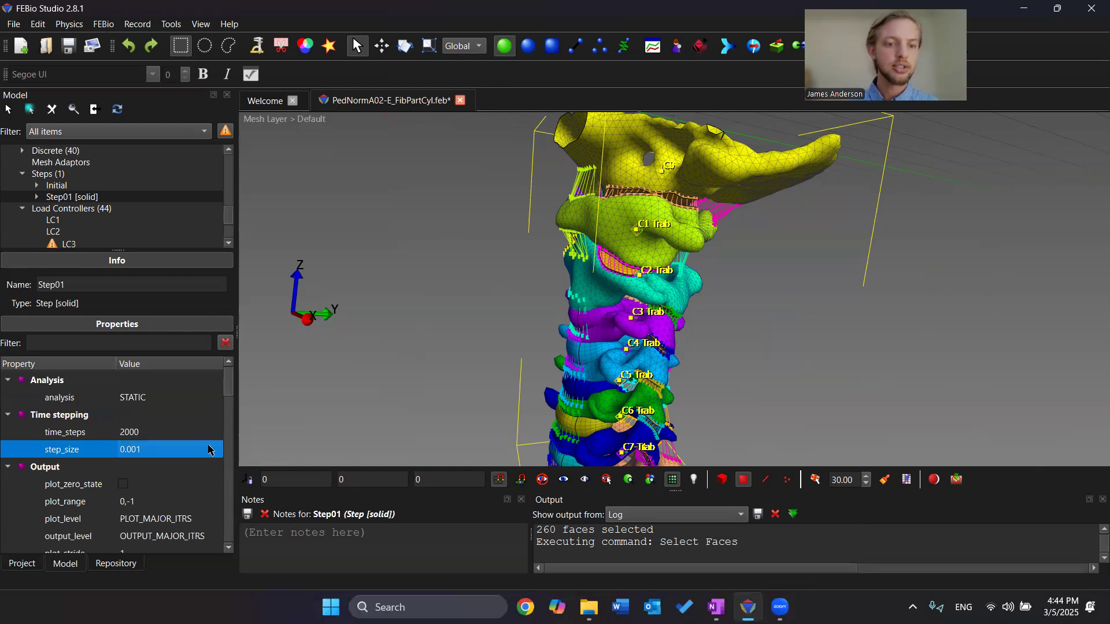
pyautogui.scroll(-5, 197, 442)
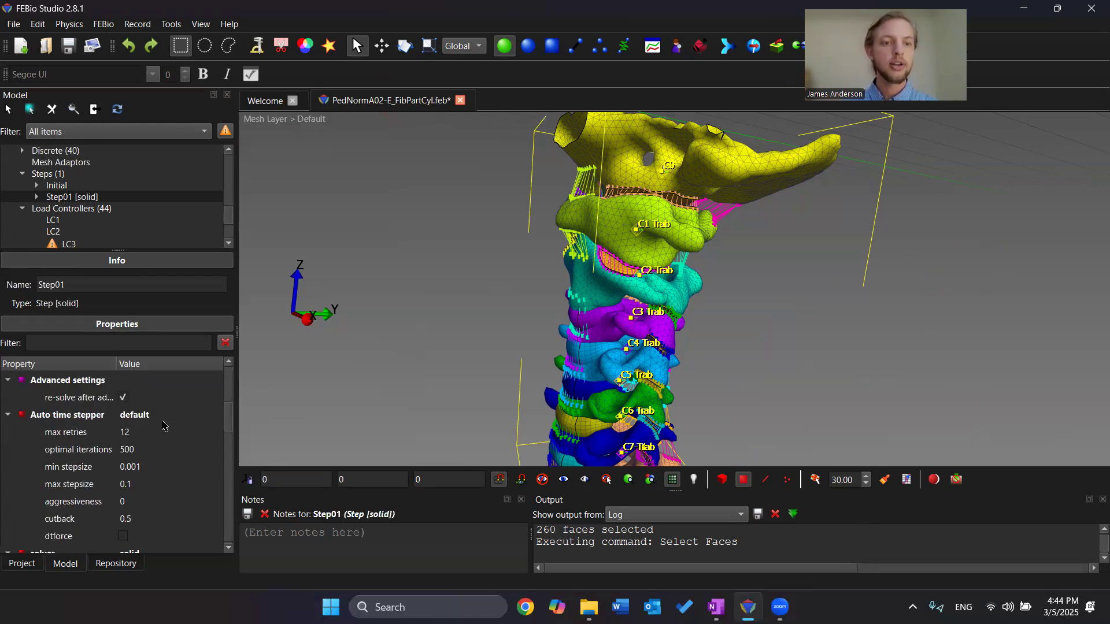
pyautogui.click(148, 446)
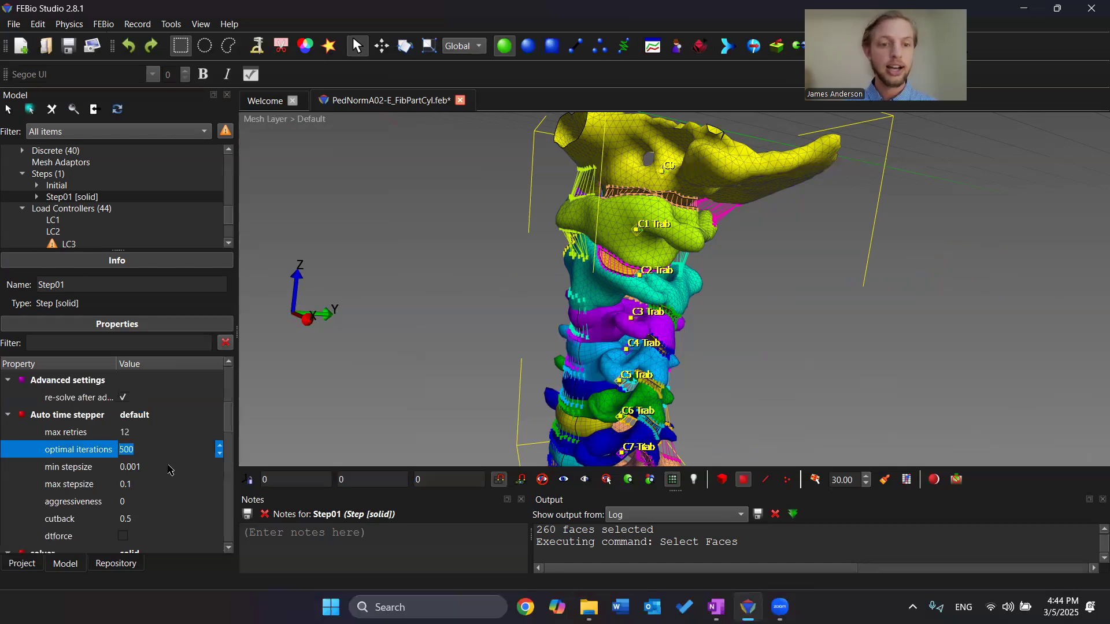
pyautogui.click(168, 467)
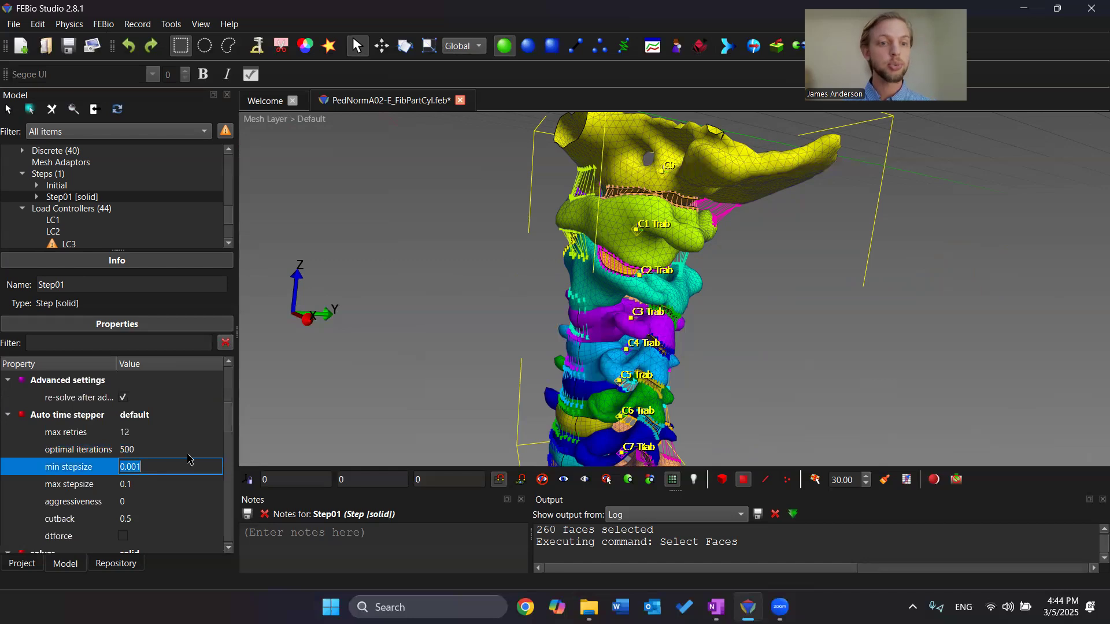
pyautogui.scroll(4, 189, 458)
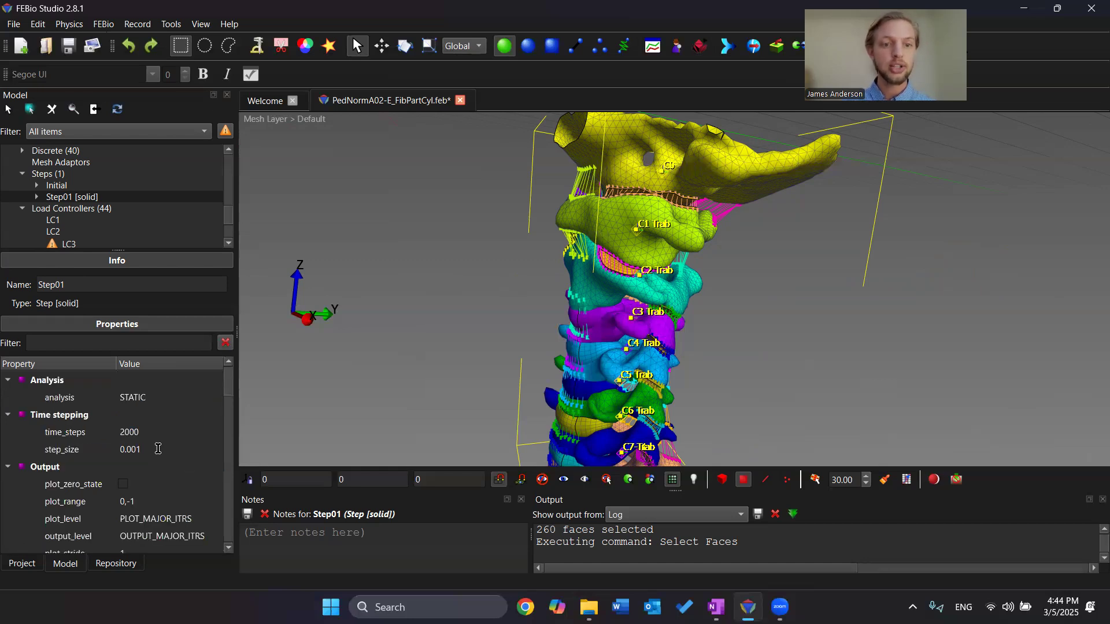
# - Compare Step01's step_size with its auto time stepper settings and inspect the max stepsize, leaving the values unchanged
pyautogui.click(165, 444)
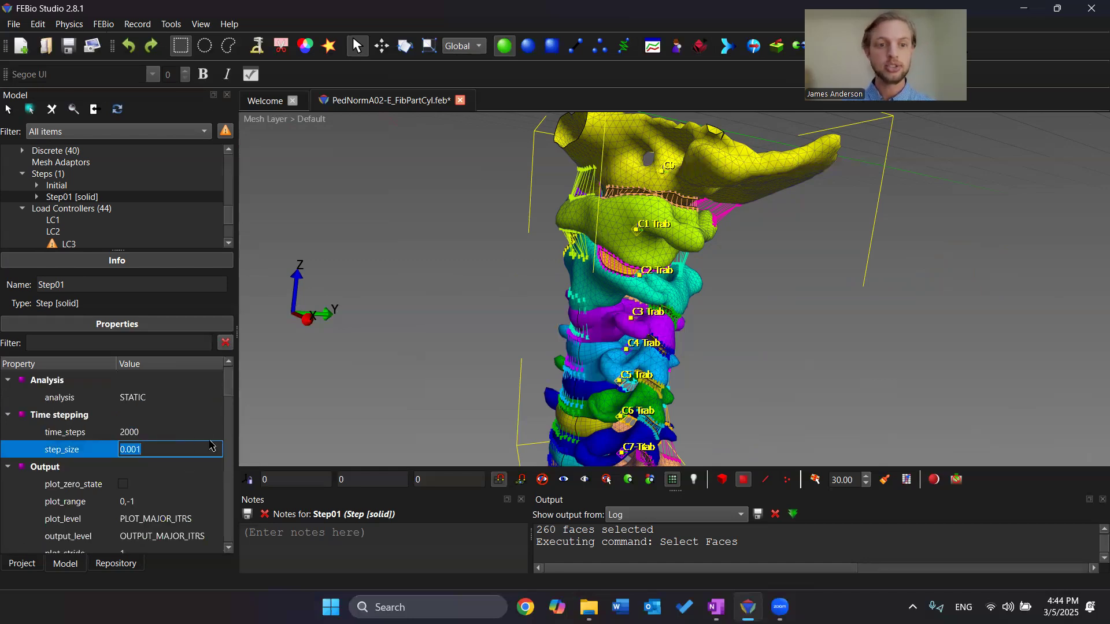
pyautogui.scroll(-4, 202, 442)
pyautogui.scroll(1, 125, 425)
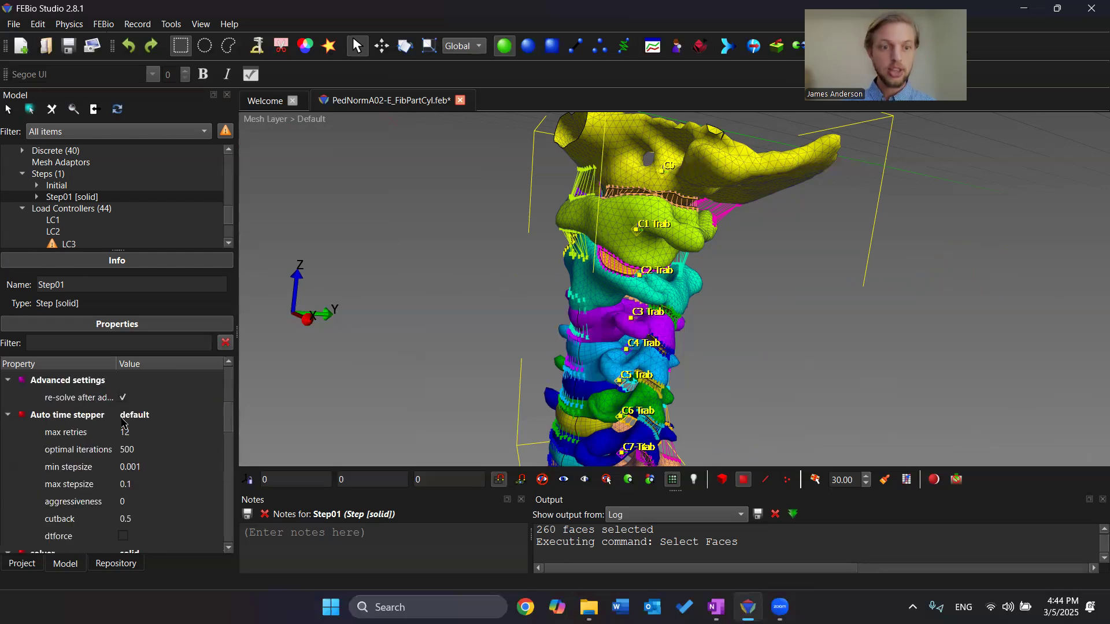
pyautogui.scroll(3, 181, 428)
pyautogui.scroll(1, 181, 428)
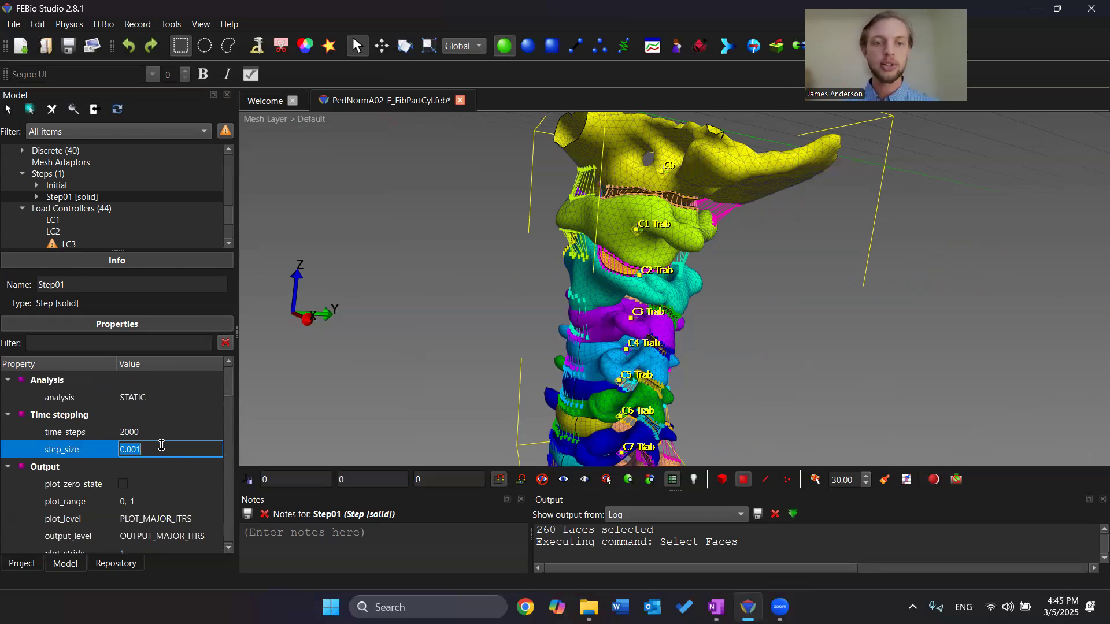
pyautogui.scroll(-3, 230, 426)
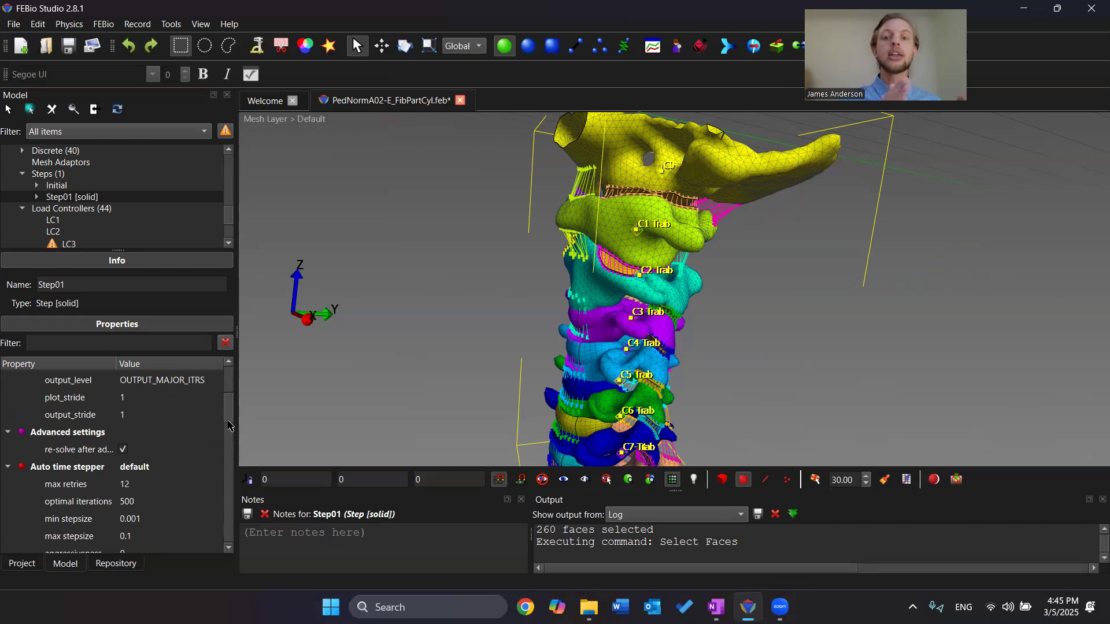
pyautogui.scroll(-1, 230, 426)
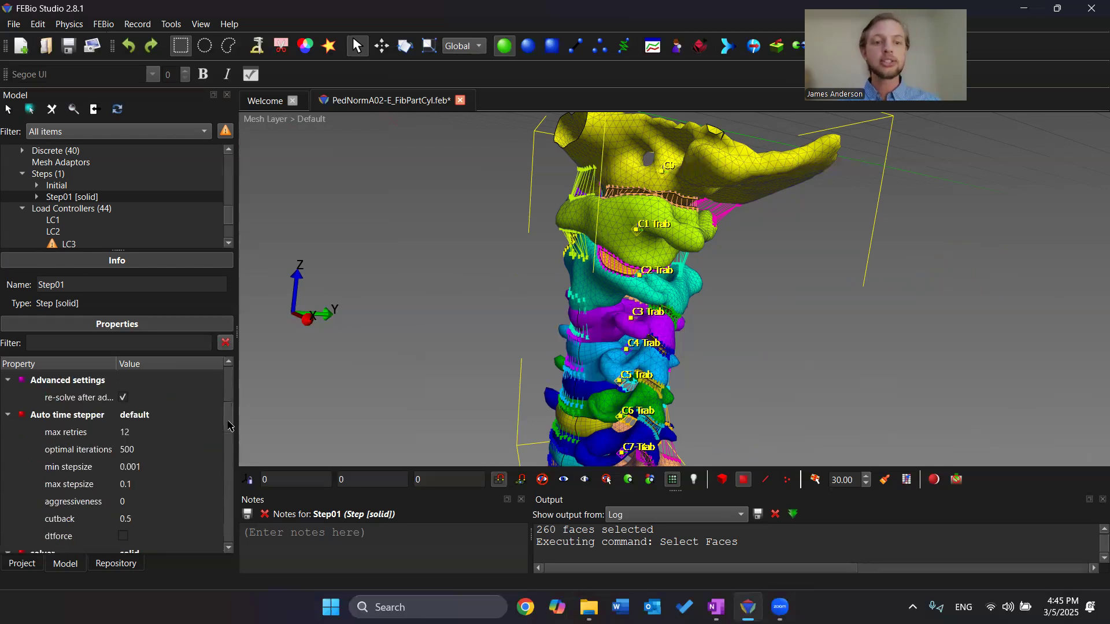
pyautogui.click(52, 485)
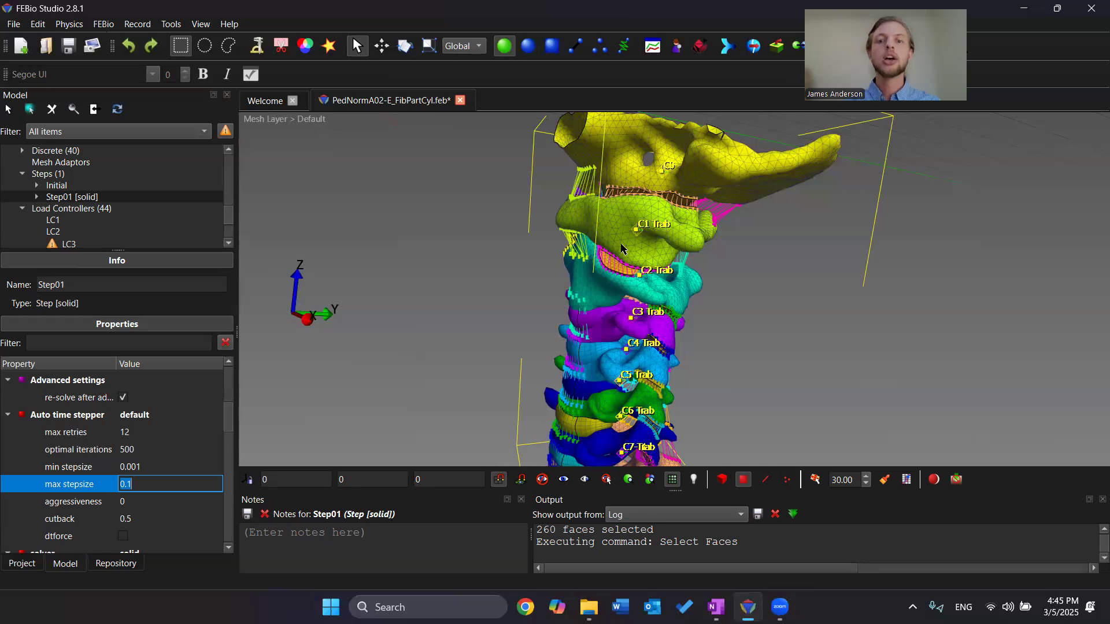
pyautogui.press('Return')
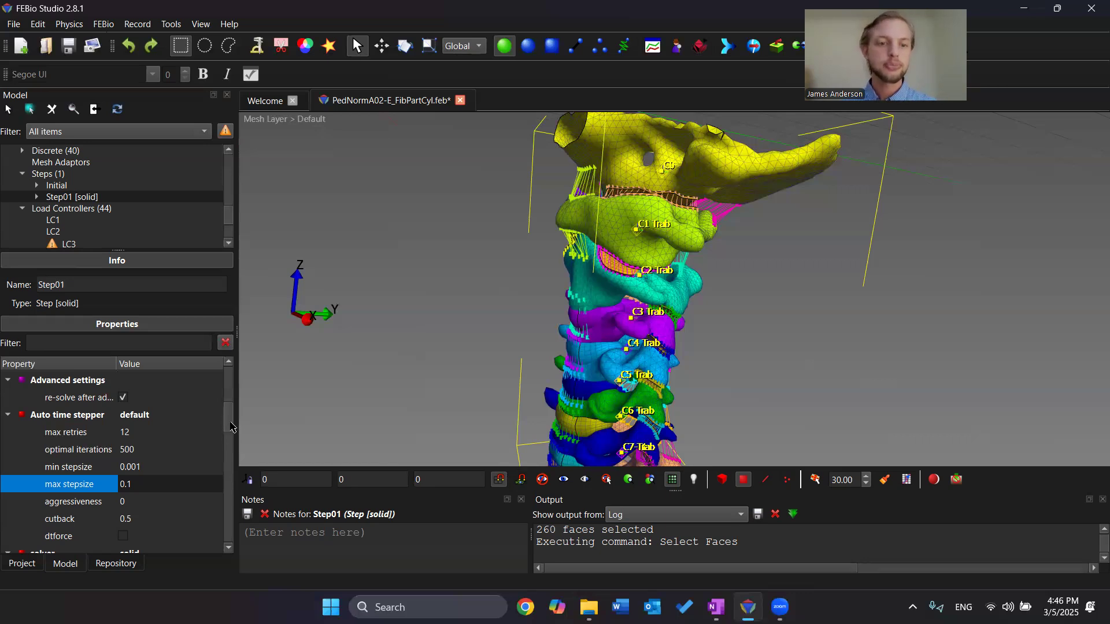
# - Review the cutback and aggressiveness of Step01's auto time stepper and look through its solver settings
pyautogui.scroll(-1, 228, 427)
pyautogui.click(164, 465)
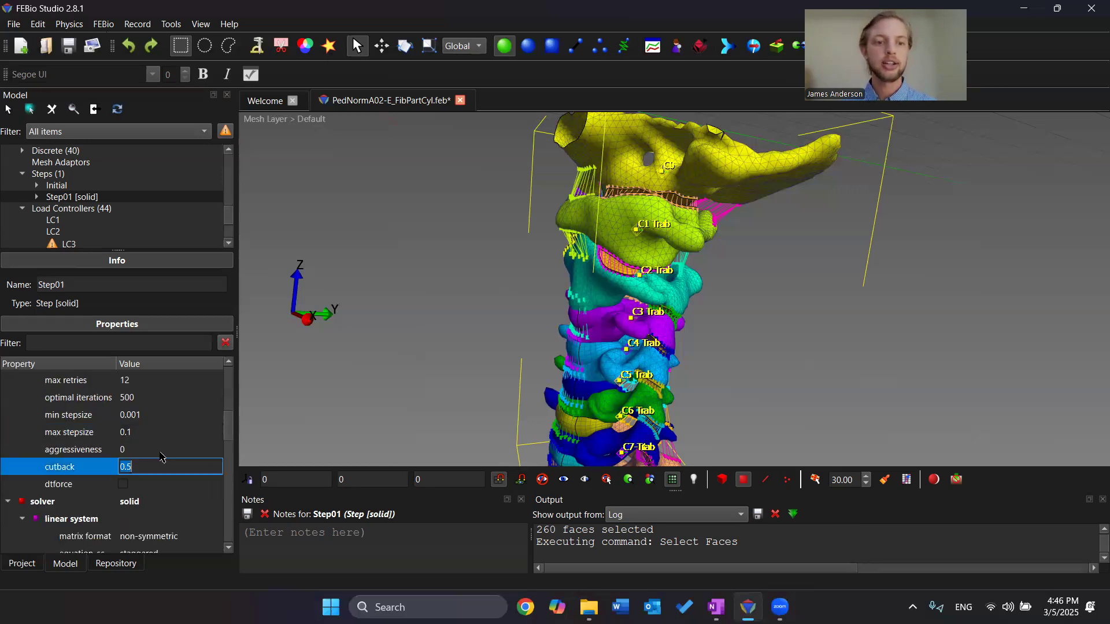
pyautogui.click(207, 446)
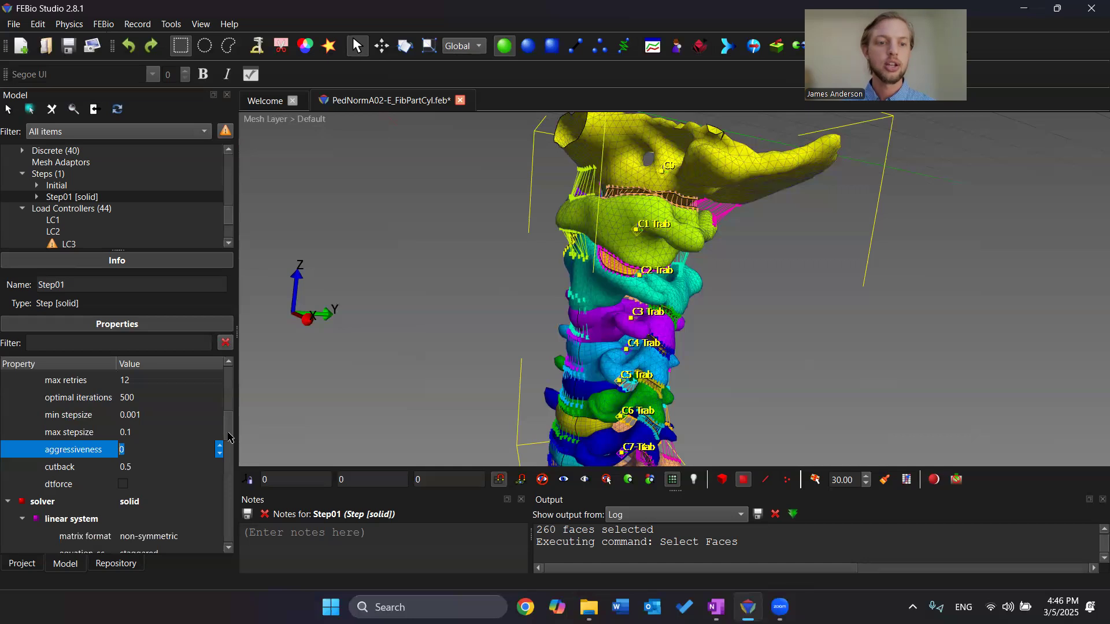
pyautogui.scroll(-10, 230, 433)
pyautogui.scroll(-3, 105, 199)
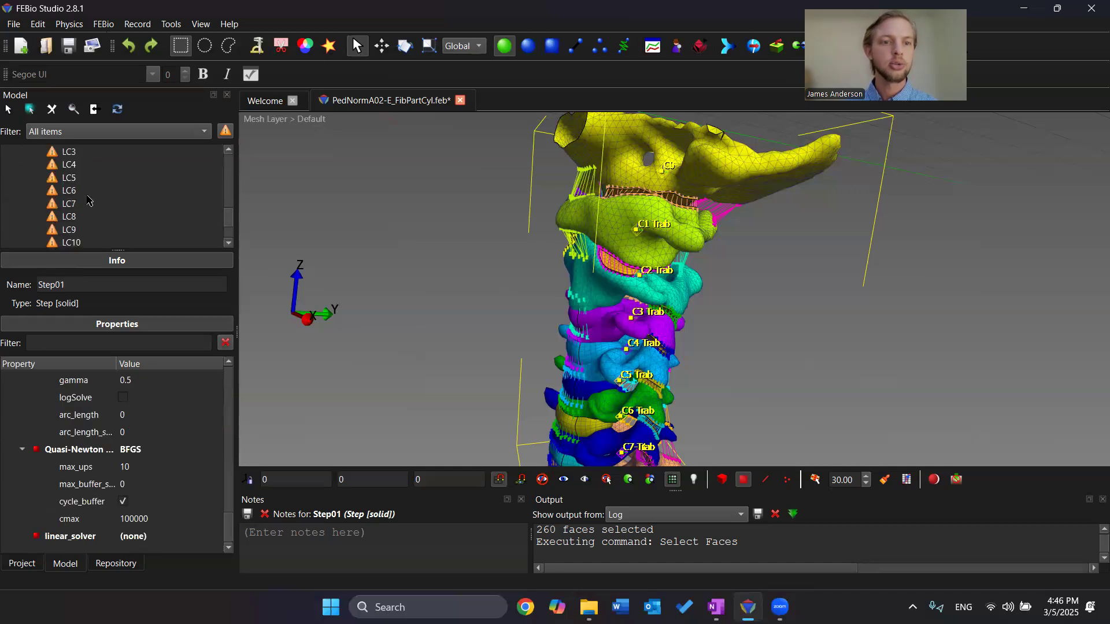
# - Enlarge the model tree, browse the list of load controllers, and select LC1, LC2 and LC44 in turn
pyautogui.scroll(2, 142, 245)
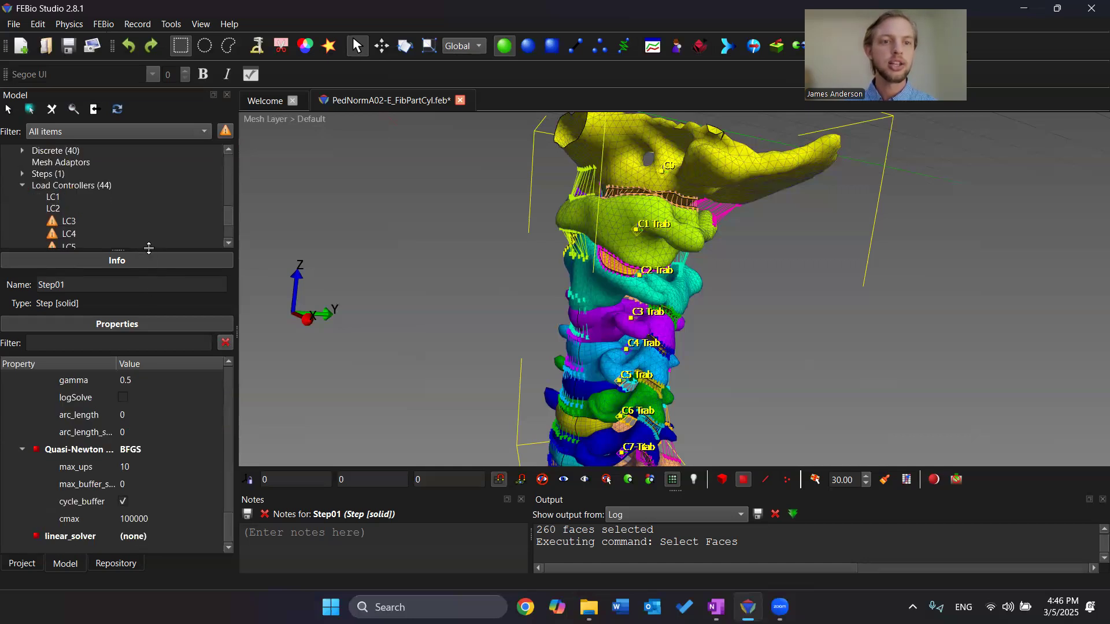
pyautogui.moveTo(148, 250); pyautogui.dragTo(156, 381)
pyautogui.scroll(-5, 132, 245)
pyautogui.scroll(-1, 133, 251)
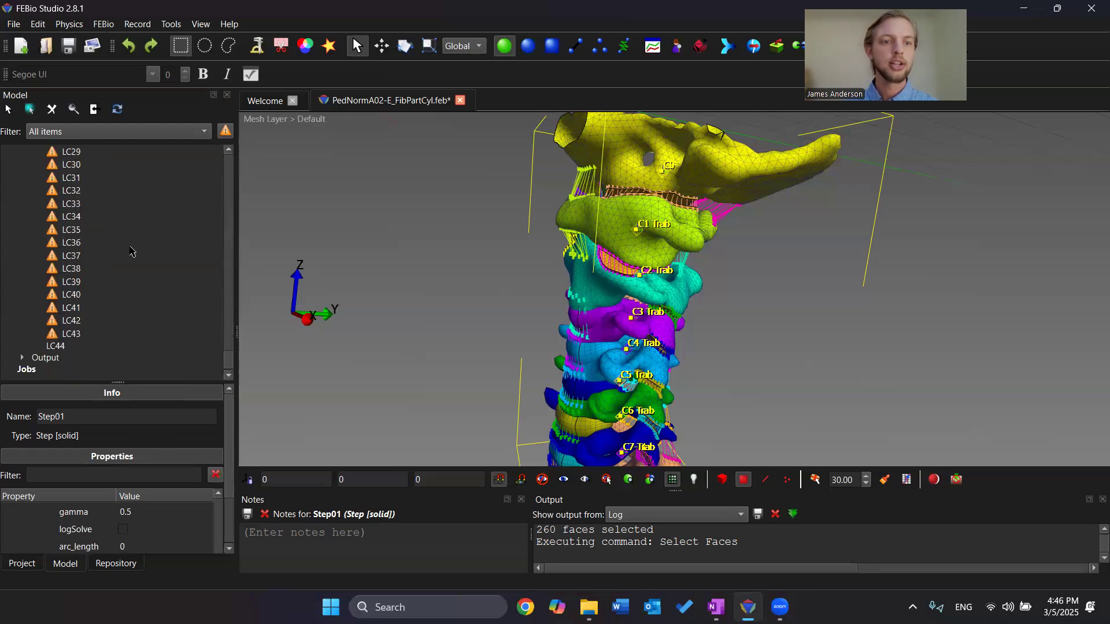
pyautogui.scroll(2, 121, 283)
pyautogui.scroll(4, 81, 196)
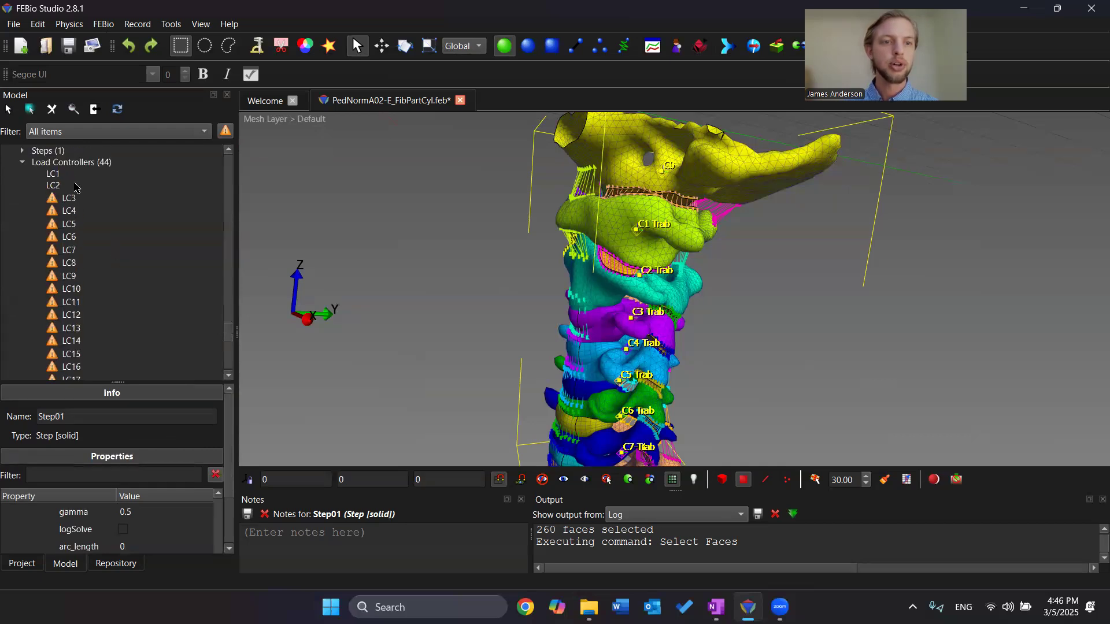
pyautogui.click(76, 178)
pyautogui.press('Down')
pyautogui.scroll(-9, 138, 269)
pyautogui.scroll(-1, 124, 335)
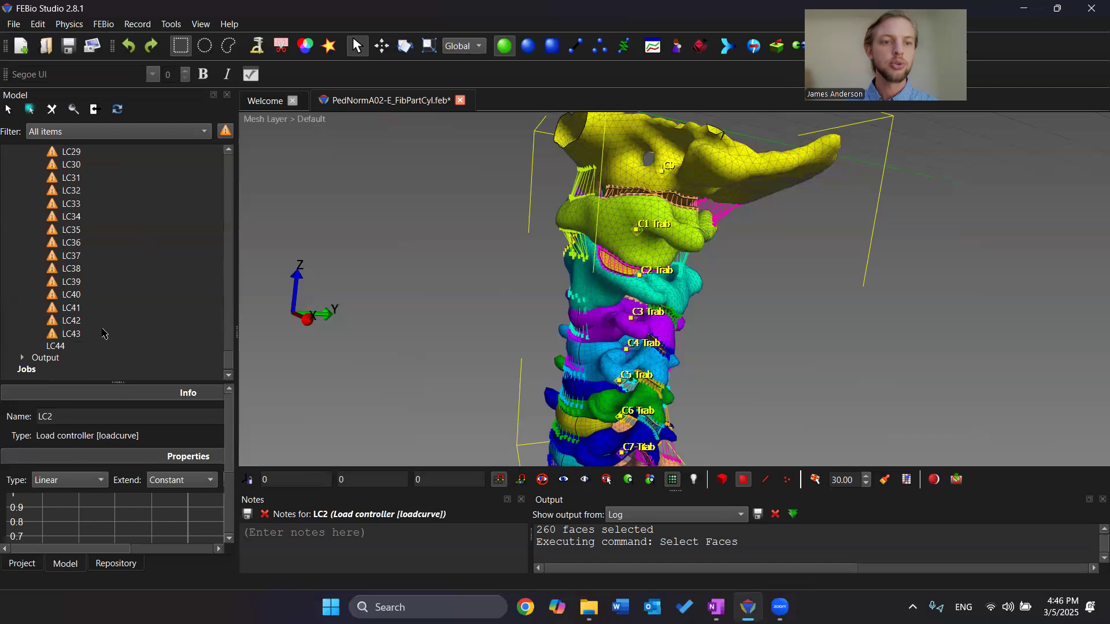
pyautogui.click(104, 345)
pyautogui.scroll(11, 141, 280)
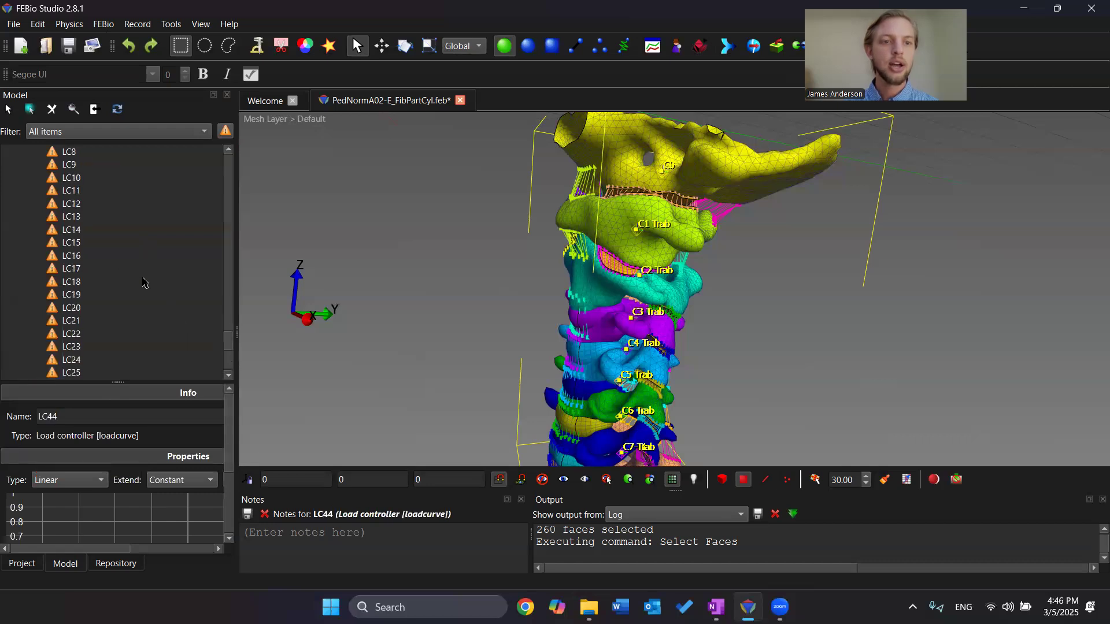
# - Inspect the full load curve of LC3 with the properties area enlarged and the curve zoomed out
pyautogui.click(110, 233)
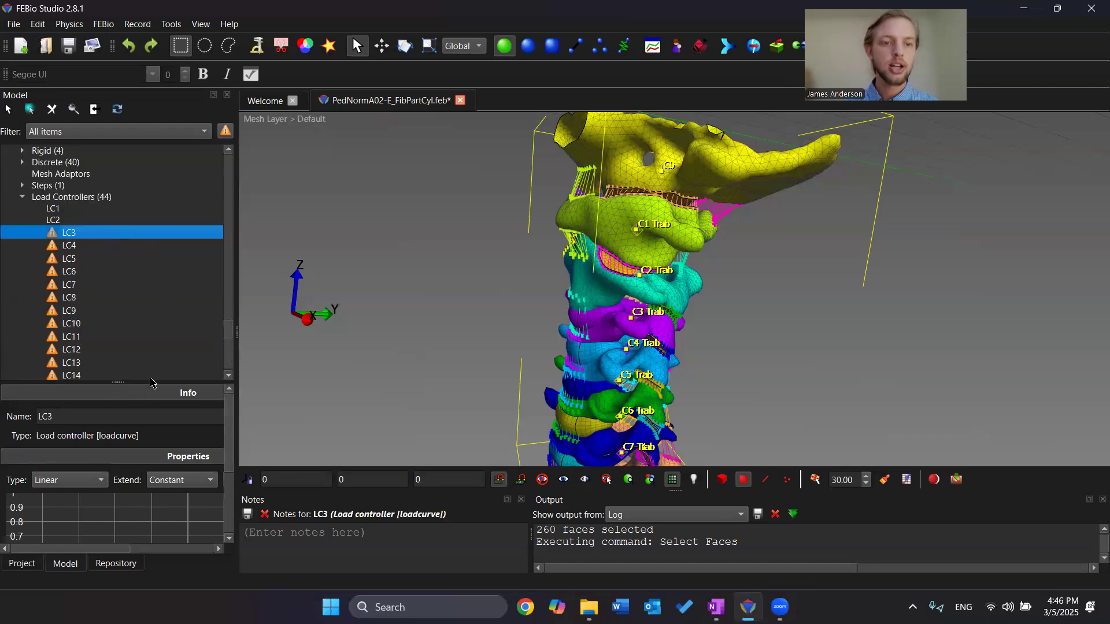
pyautogui.moveTo(151, 383); pyautogui.dragTo(151, 287)
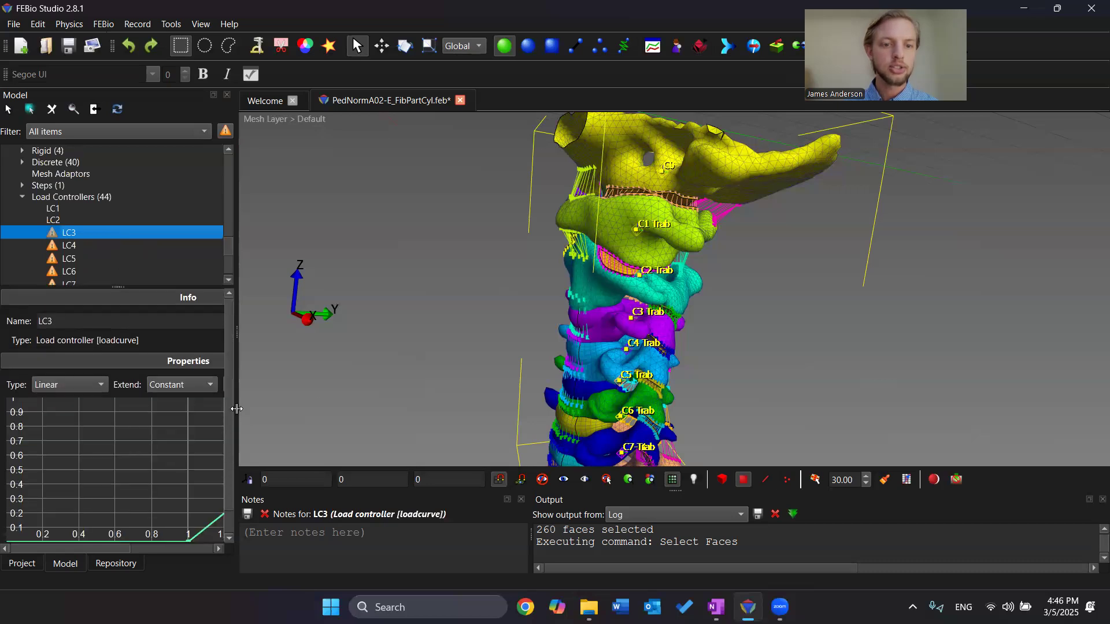
pyautogui.moveTo(236, 409); pyautogui.dragTo(351, 409)
pyautogui.scroll(-4, 282, 470)
pyautogui.moveTo(283, 469); pyautogui.dragTo(262, 473)
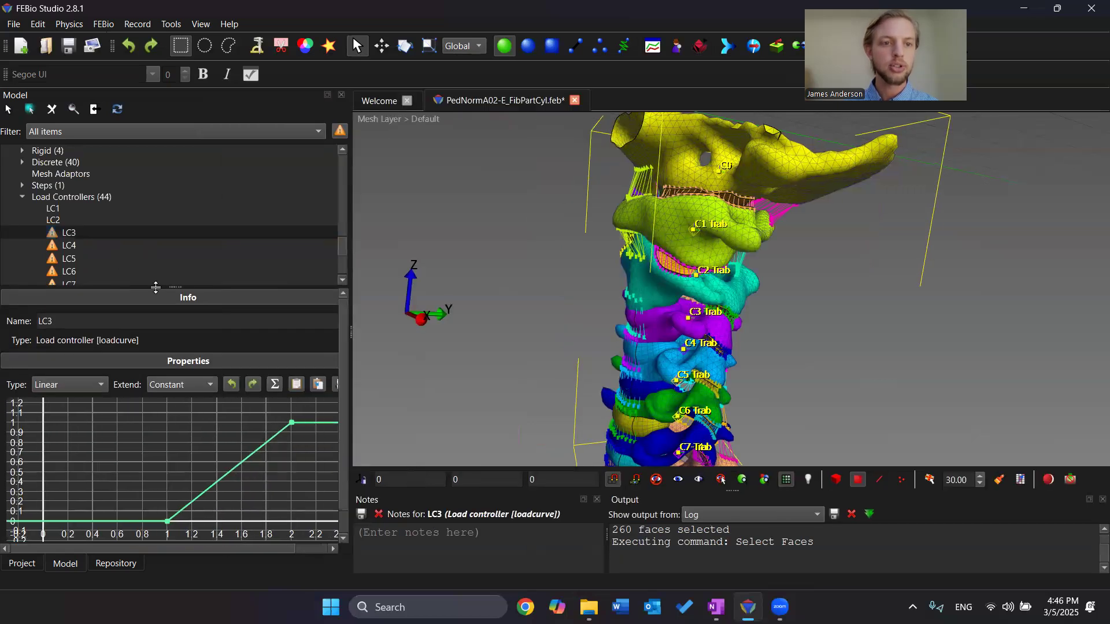
# - Inspect the complete LC5 load curve and view the ligament springs at the front of the spine
pyautogui.click(154, 260)
pyautogui.scroll(-3, 287, 452)
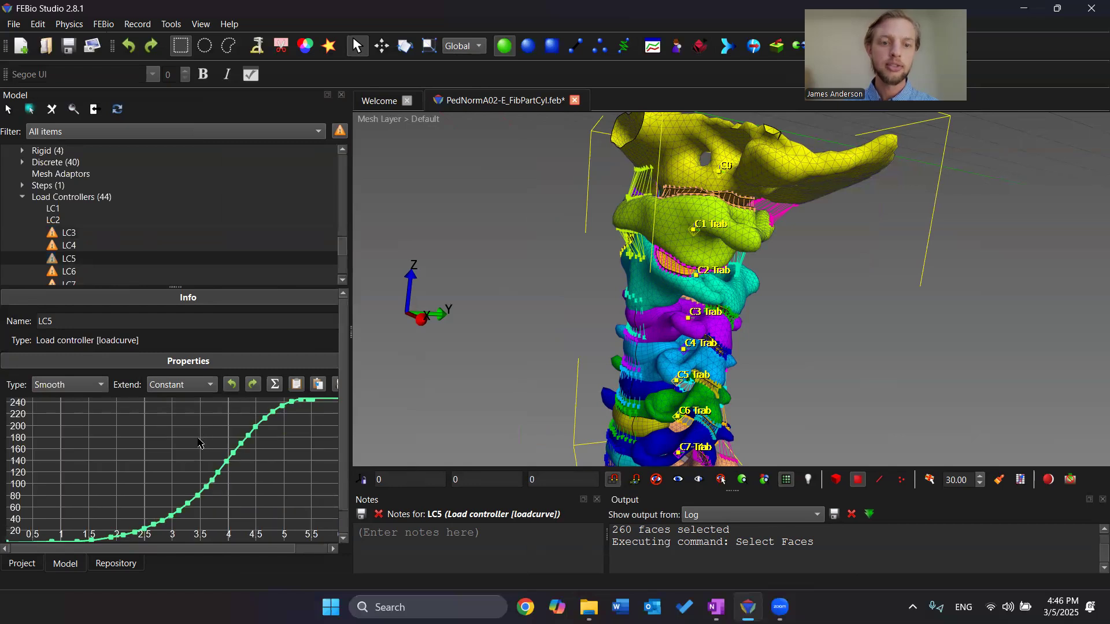
pyautogui.scroll(-3, 286, 466)
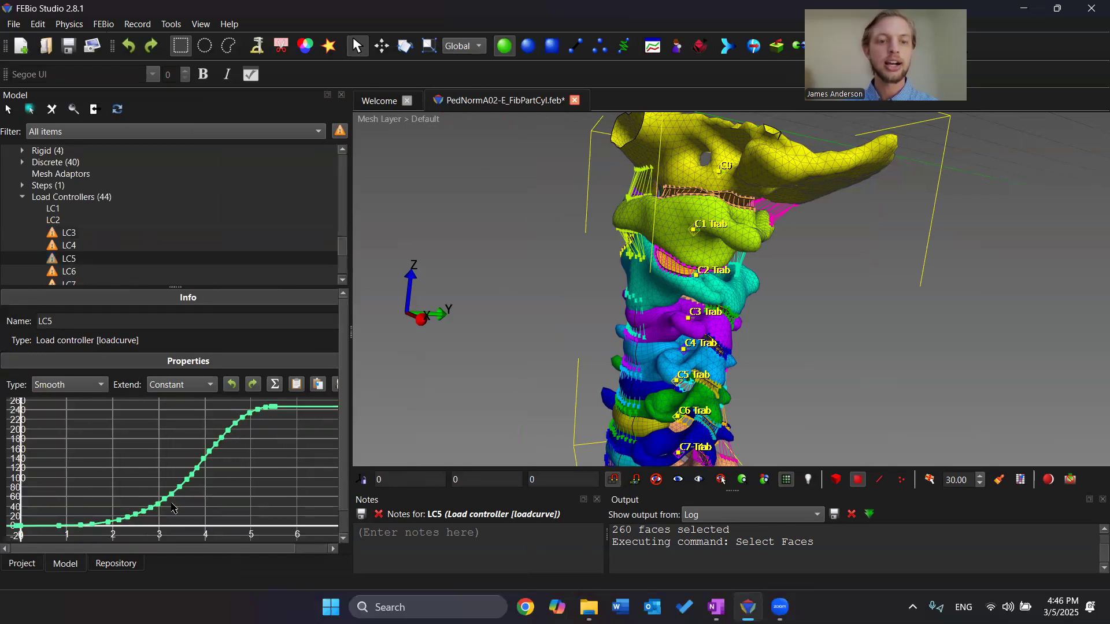
pyautogui.moveTo(613, 275); pyautogui.dragTo(672, 158)
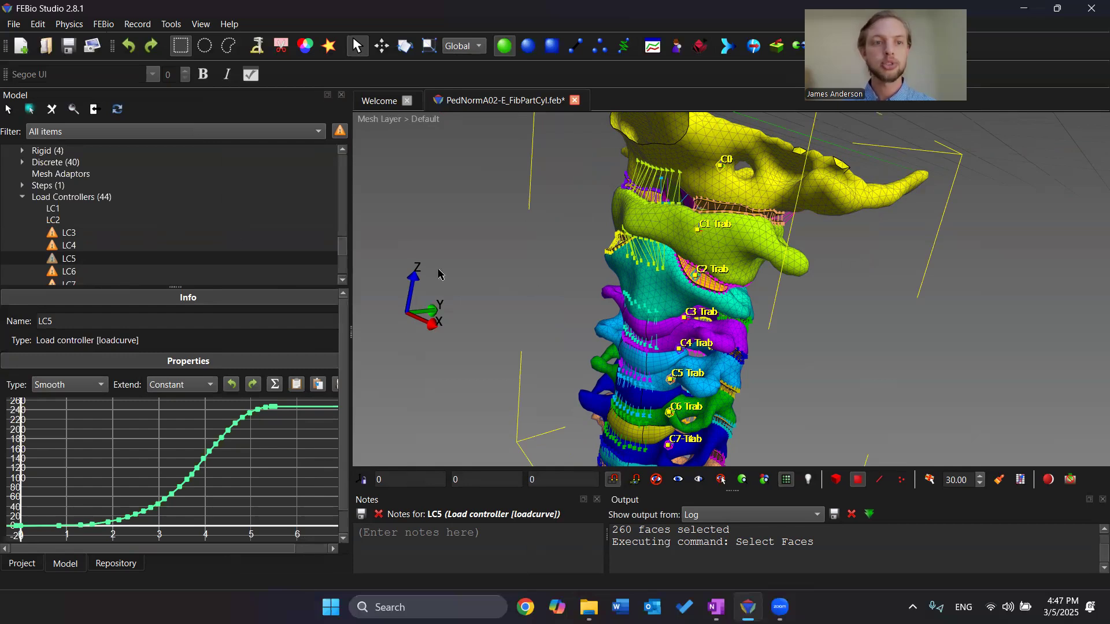
# - Collapse the load controllers and display the plotfile variables under Output
pyautogui.click(22, 197)
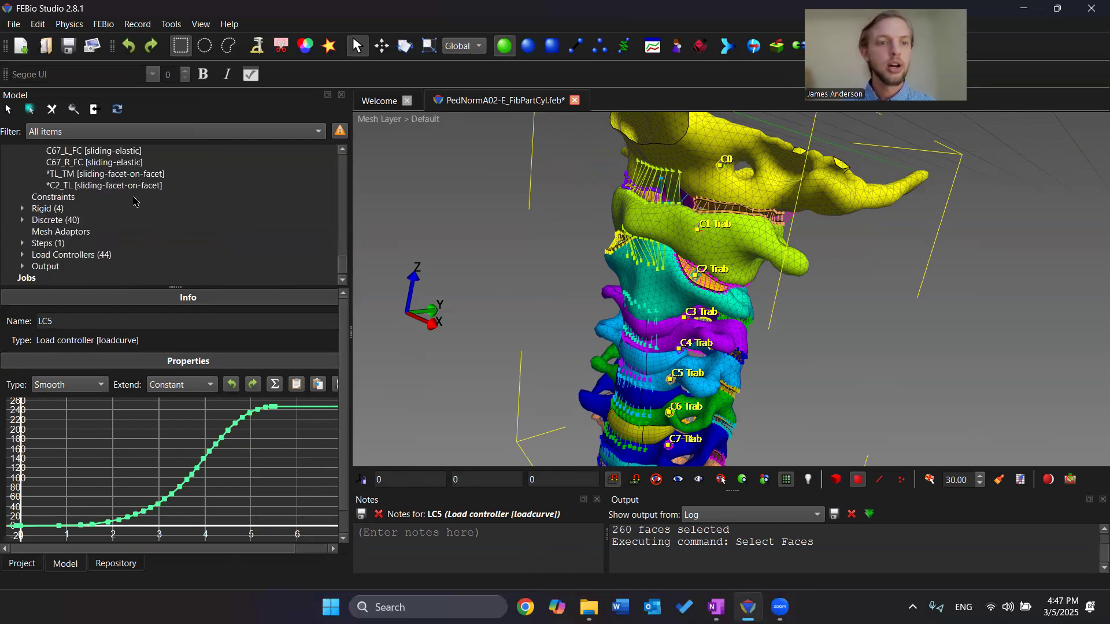
pyautogui.click(23, 267)
pyautogui.click(59, 255)
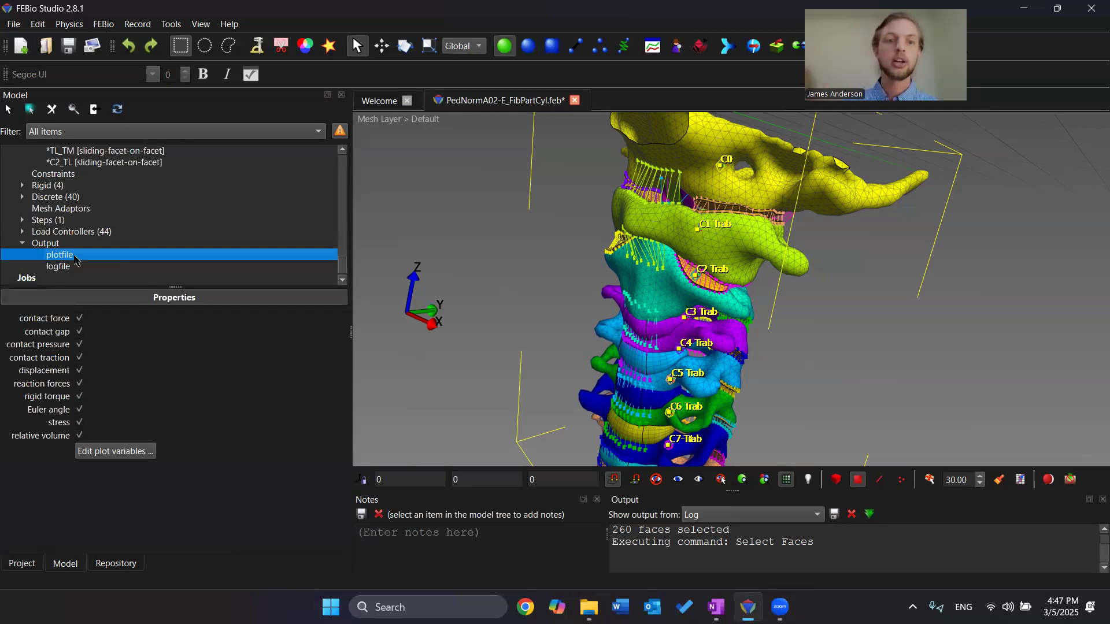
# - Open the plotfile's output editor, browse the available plot variables, and close it without changes
pyautogui.rightClick(76, 261)
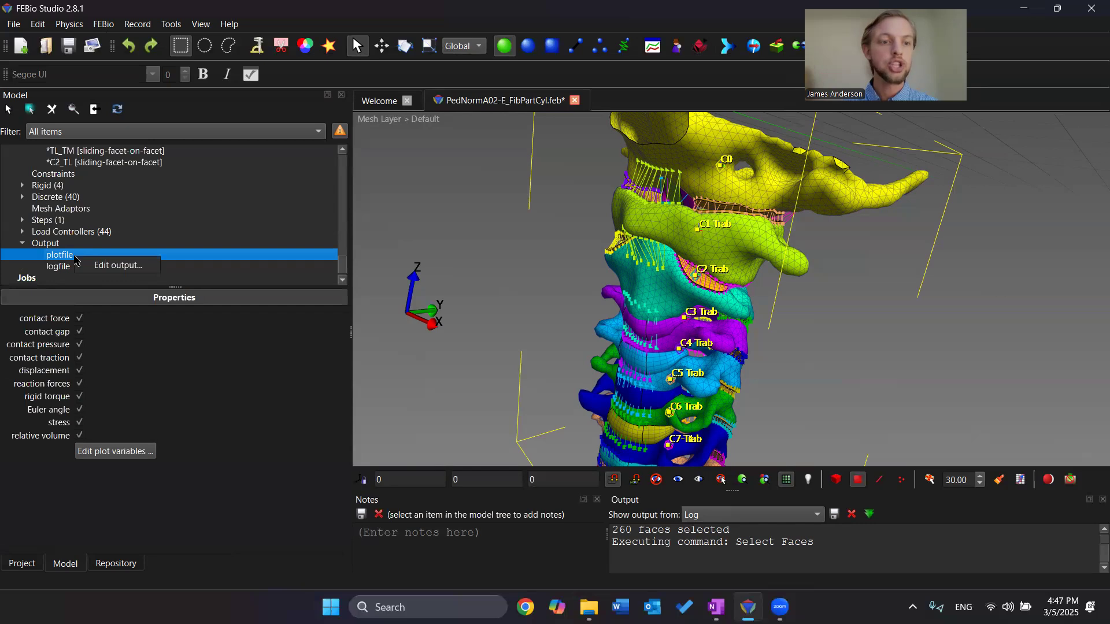
pyautogui.click(115, 266)
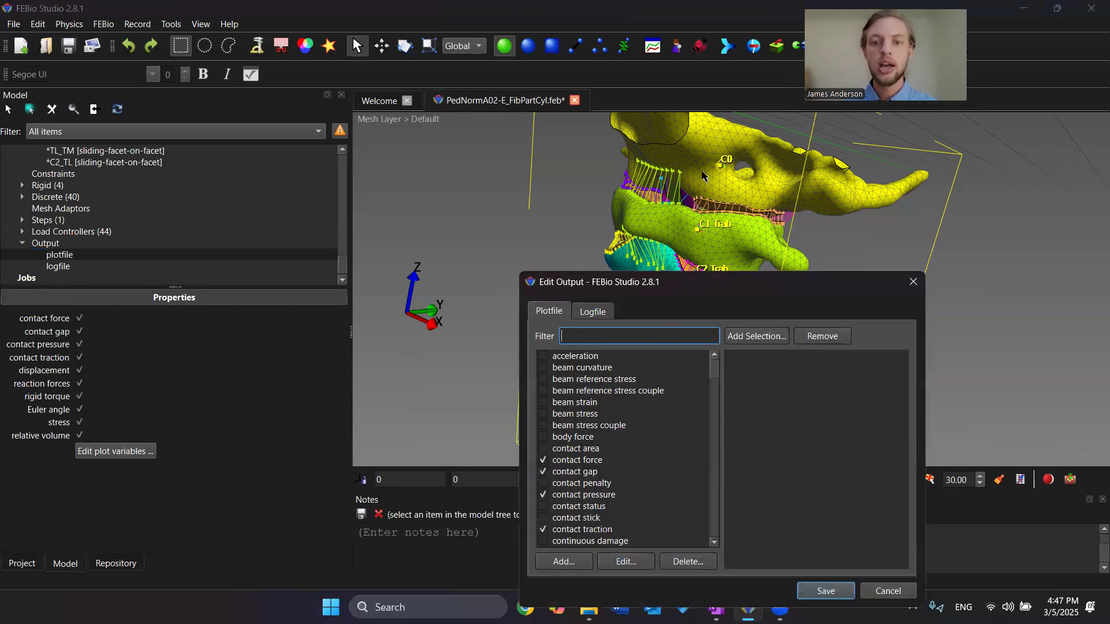
pyautogui.scroll(-20, 642, 339)
pyautogui.scroll(-15, 639, 341)
pyautogui.scroll(20, 631, 341)
pyautogui.scroll(5, 633, 293)
pyautogui.click(805, 485)
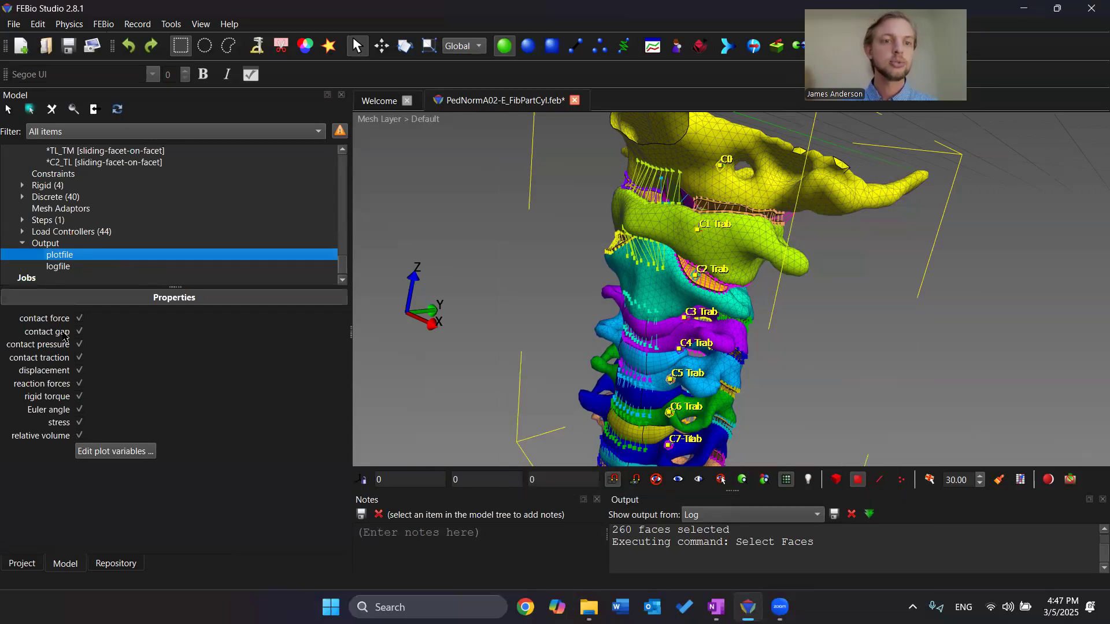
# - Show the logfile output settings and view the whole cervical spine model from the front
pyautogui.click(60, 267)
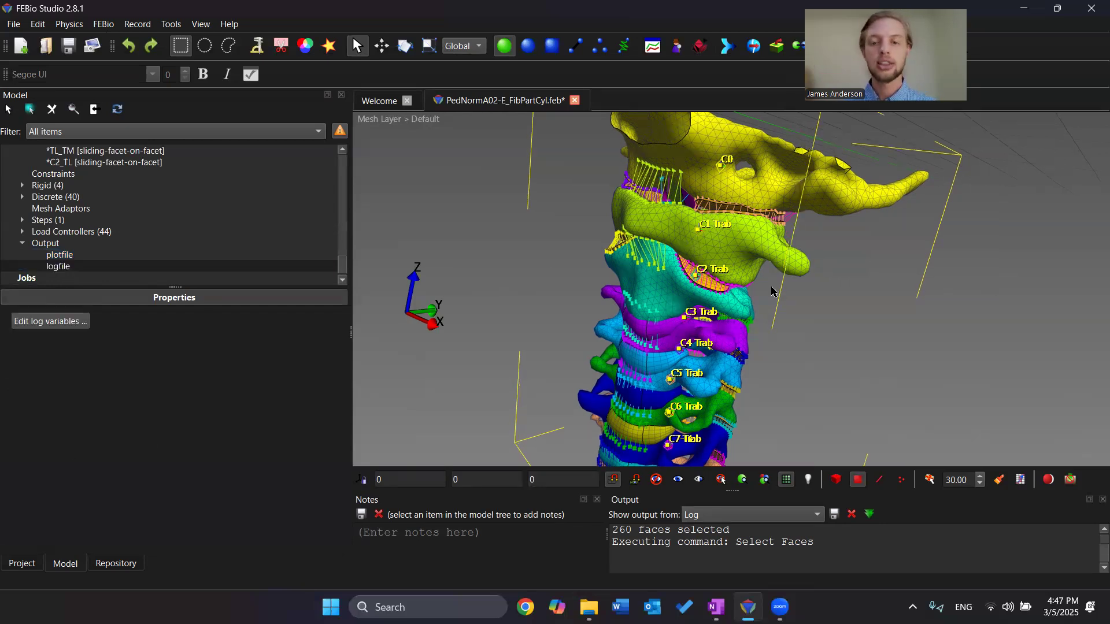
pyautogui.moveTo(775, 290); pyautogui.dragTo(819, 274)
pyautogui.scroll(-2, 718, 253)
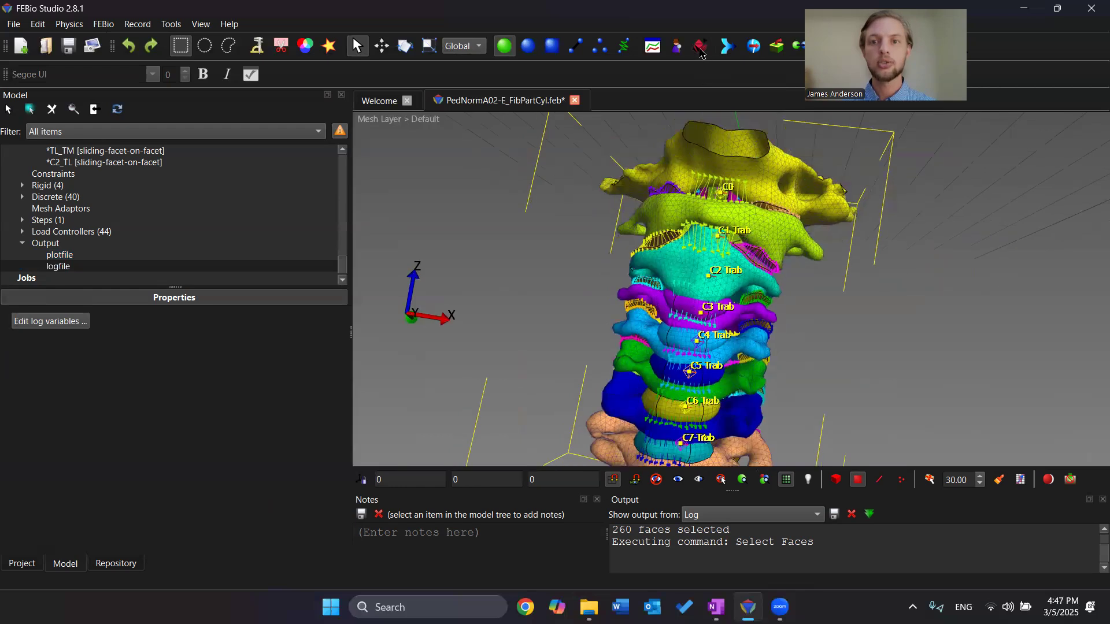
# - Run FEBio job PedNormA02-E_FibPartCyl with the Default launch configuration and febio_spec 4.0 format, reviewing the model check list and continuing
pyautogui.click(701, 49)
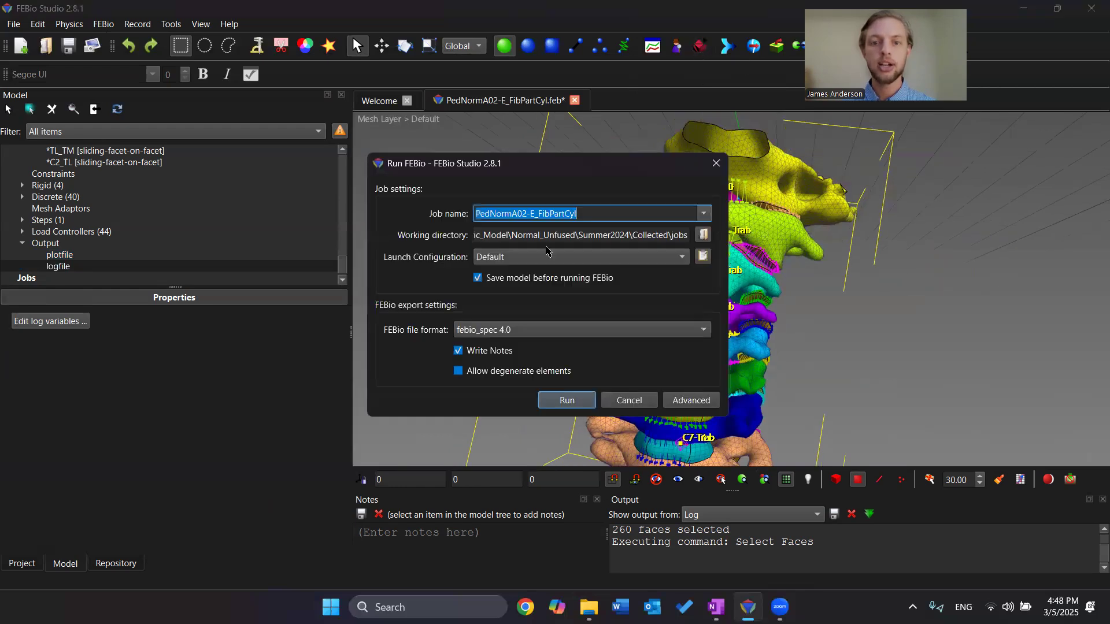
pyautogui.click(567, 401)
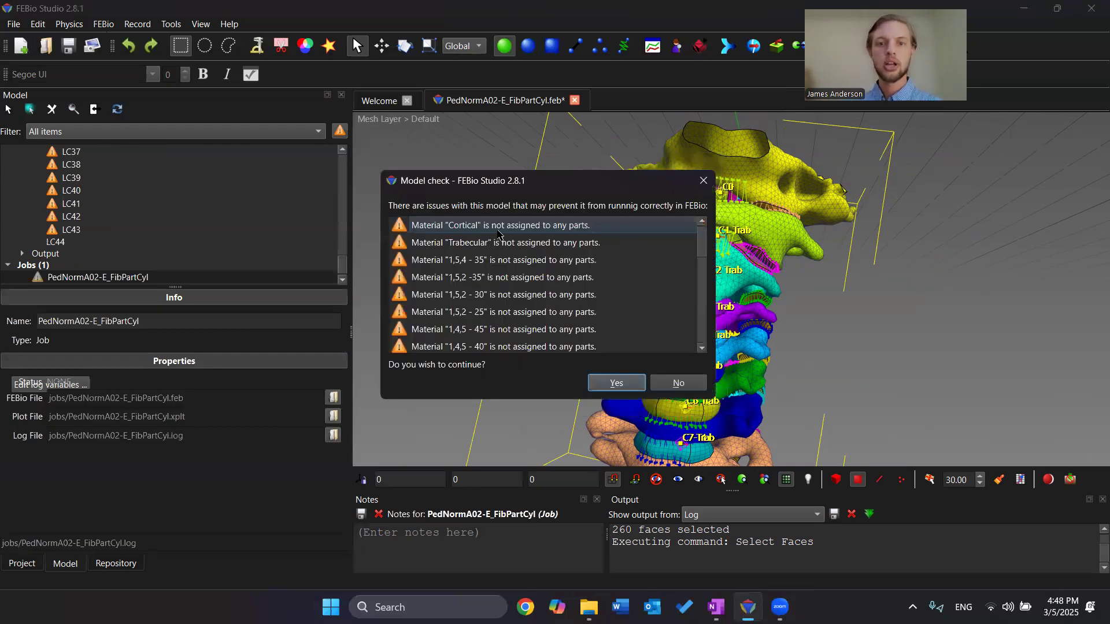
pyautogui.moveTo(579, 182); pyautogui.dragTo(615, 149)
pyautogui.scroll(-5, 674, 233)
pyautogui.scroll(-2, 612, 250)
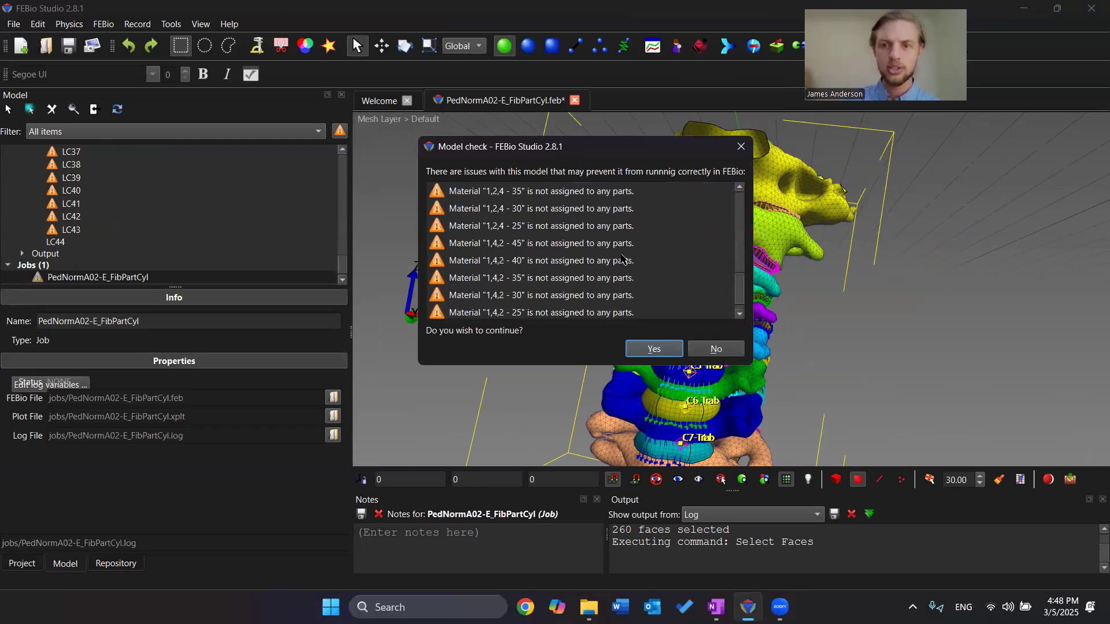
pyautogui.click(675, 352)
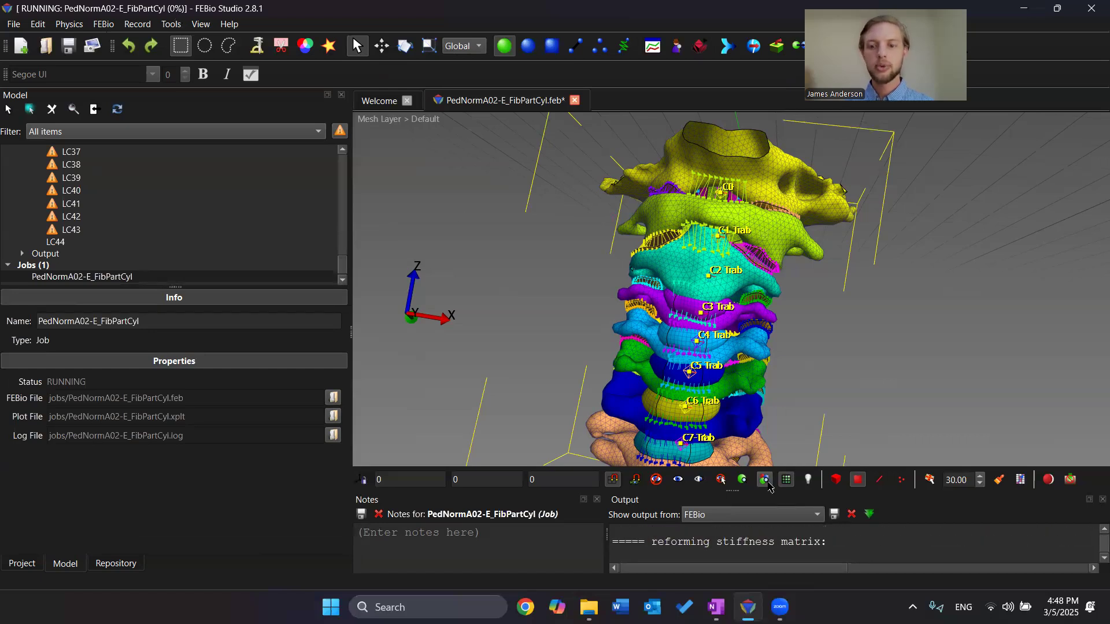
# - Enlarge the output area and follow the solver log of the running job
pyautogui.moveTo(797, 457); pyautogui.dragTo(796, 399)
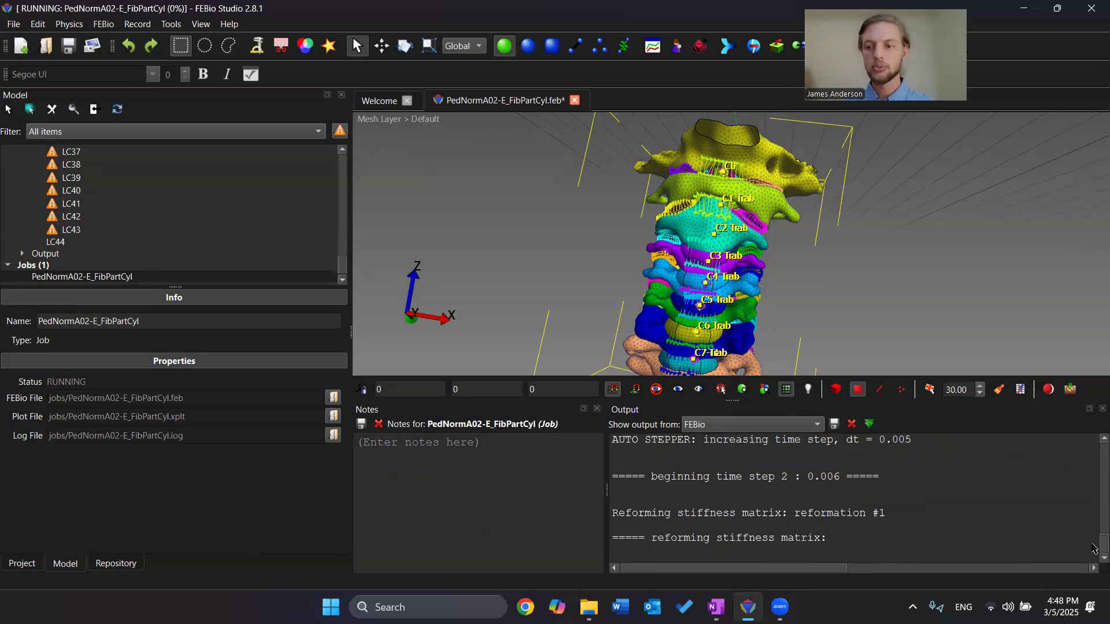
pyautogui.moveTo(1103, 544); pyautogui.dragTo(1093, 451)
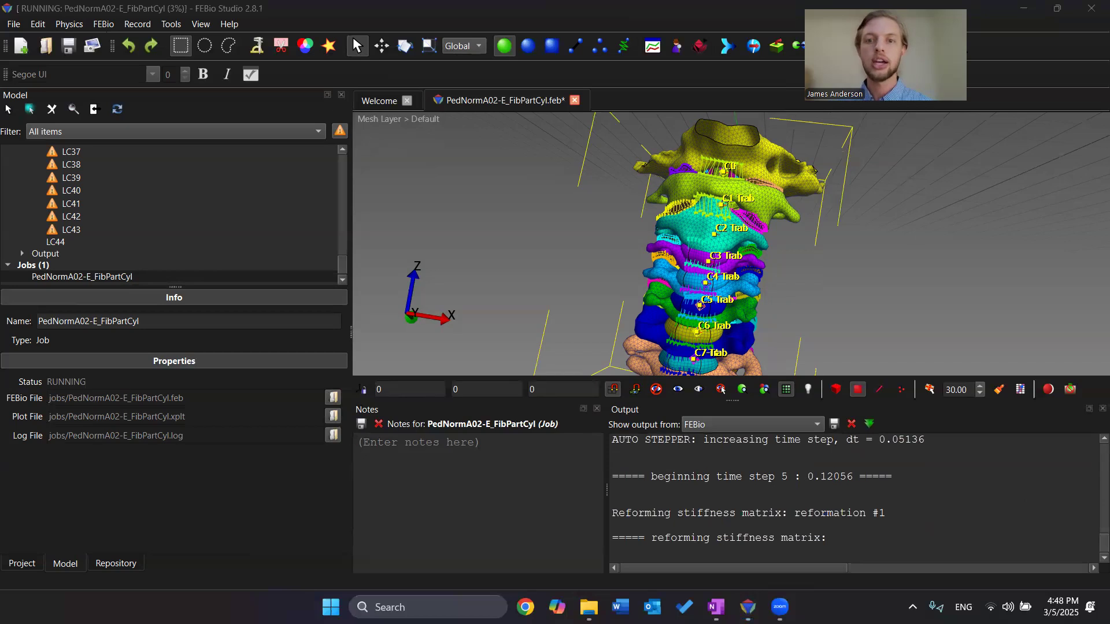
# - Open the PedNormA02-E_FibPartCyl.xplt results, turn the spine upright, and widen the timeline by narrowing the neighbouring panels
pyautogui.moveTo(555, 112); pyautogui.dragTo(566, 123)
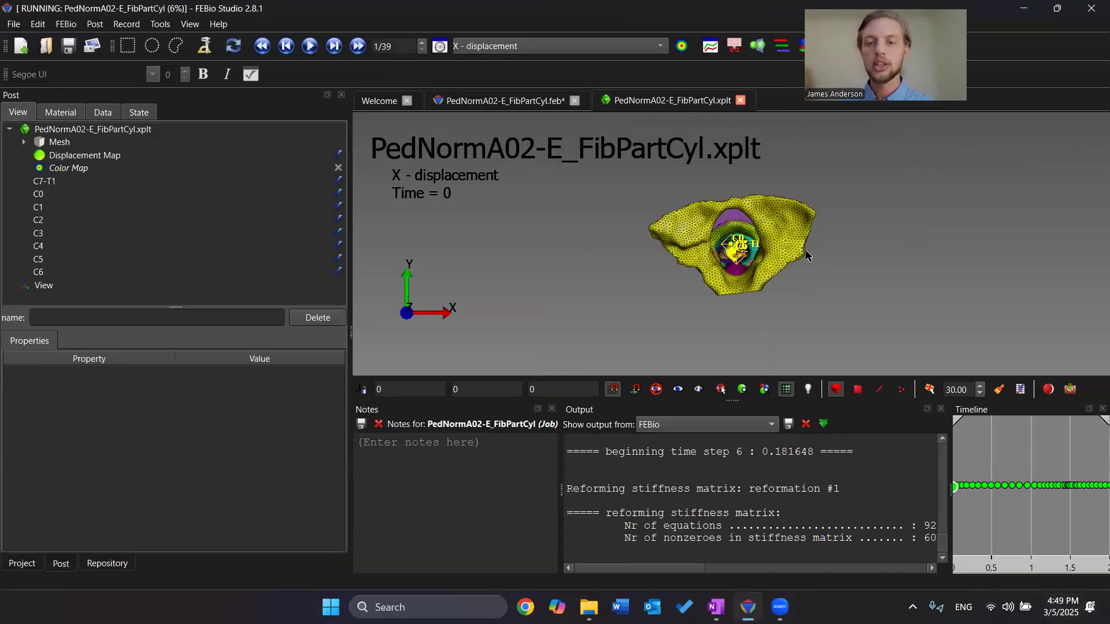
pyautogui.moveTo(805, 255); pyautogui.dragTo(807, 265)
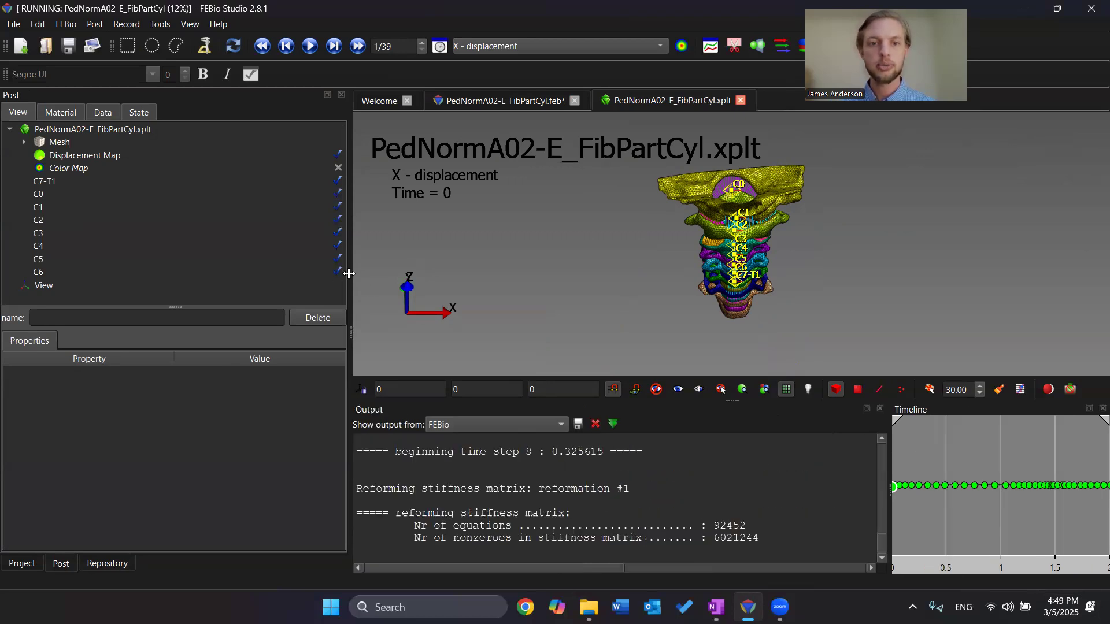
pyautogui.moveTo(350, 299); pyautogui.dragTo(176, 299)
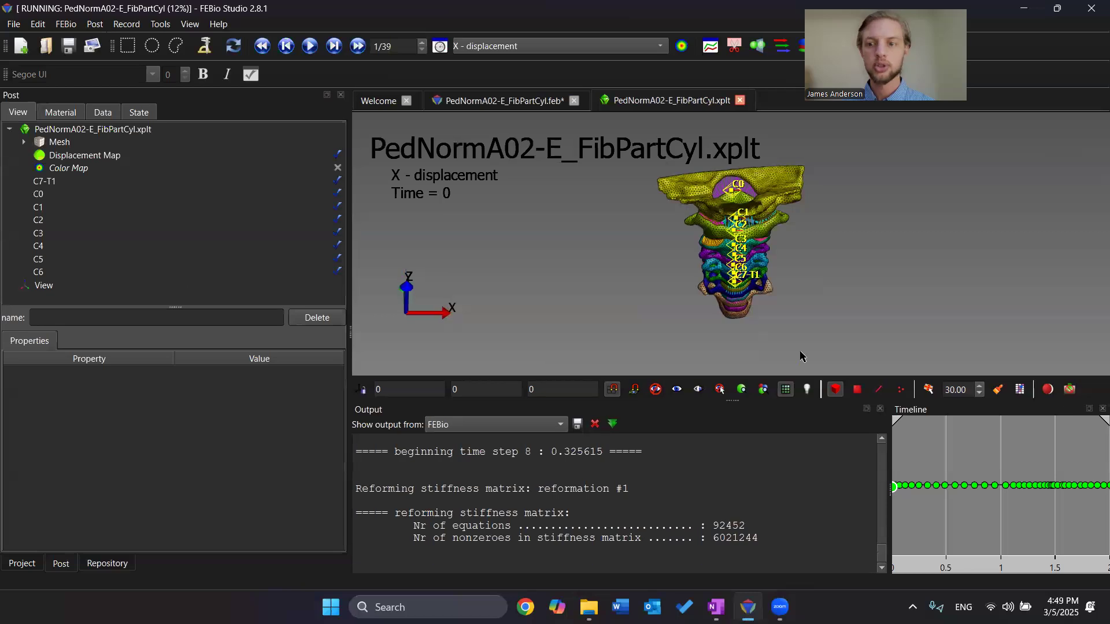
pyautogui.moveTo(857, 460); pyautogui.dragTo(653, 480)
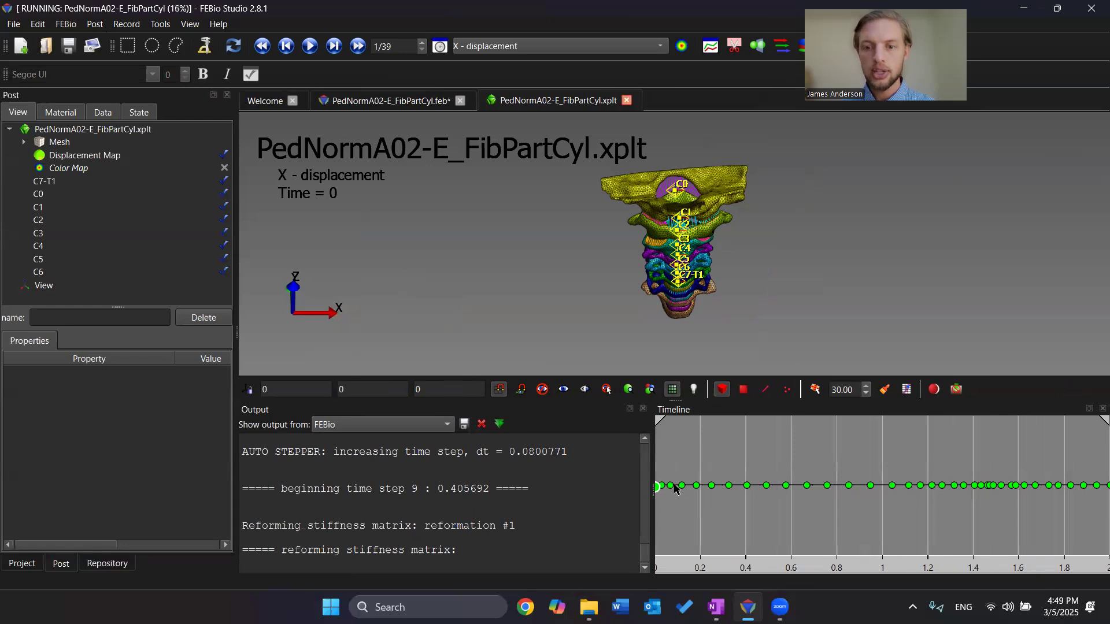
# - Show the results at several time states up to 16 and view the spine from the front
pyautogui.click(698, 488)
pyautogui.click(784, 487)
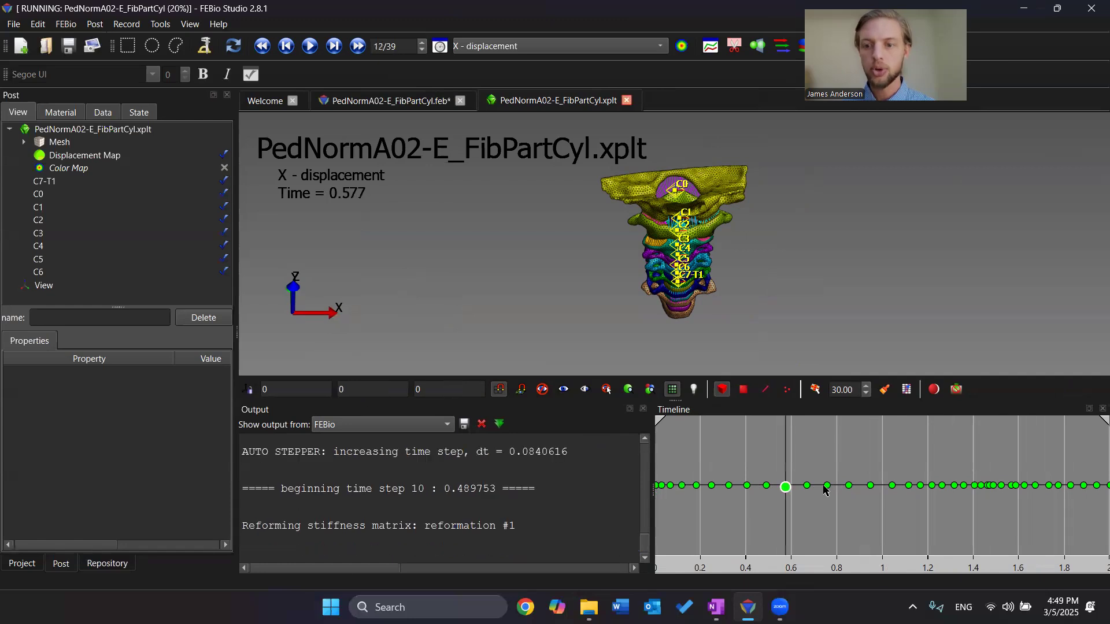
pyautogui.click(827, 486)
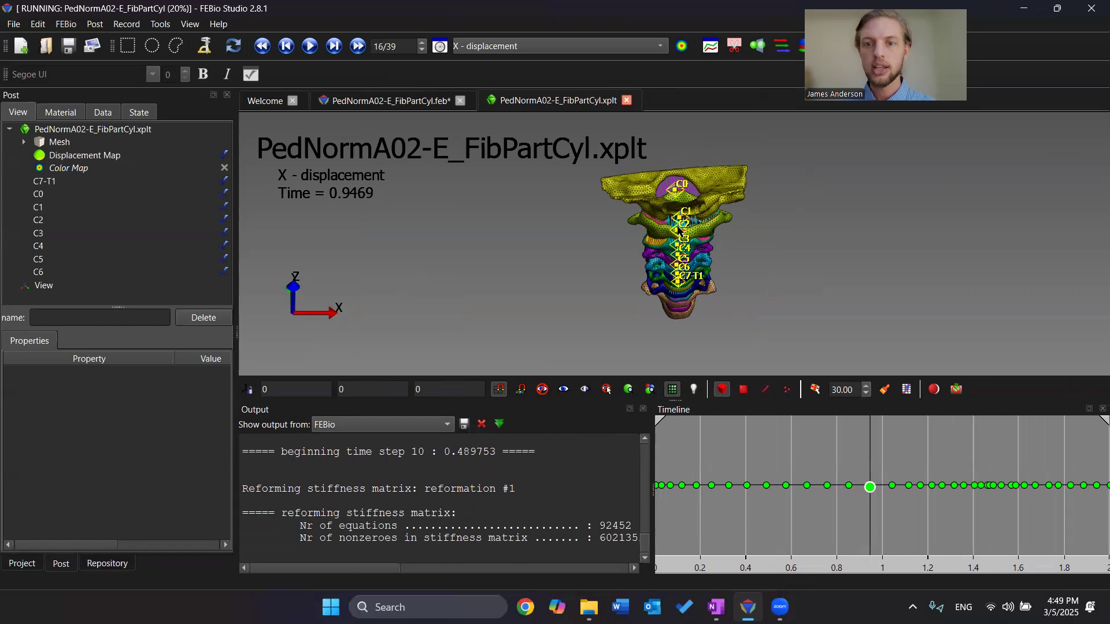
pyautogui.moveTo(715, 252); pyautogui.dragTo(716, 240)
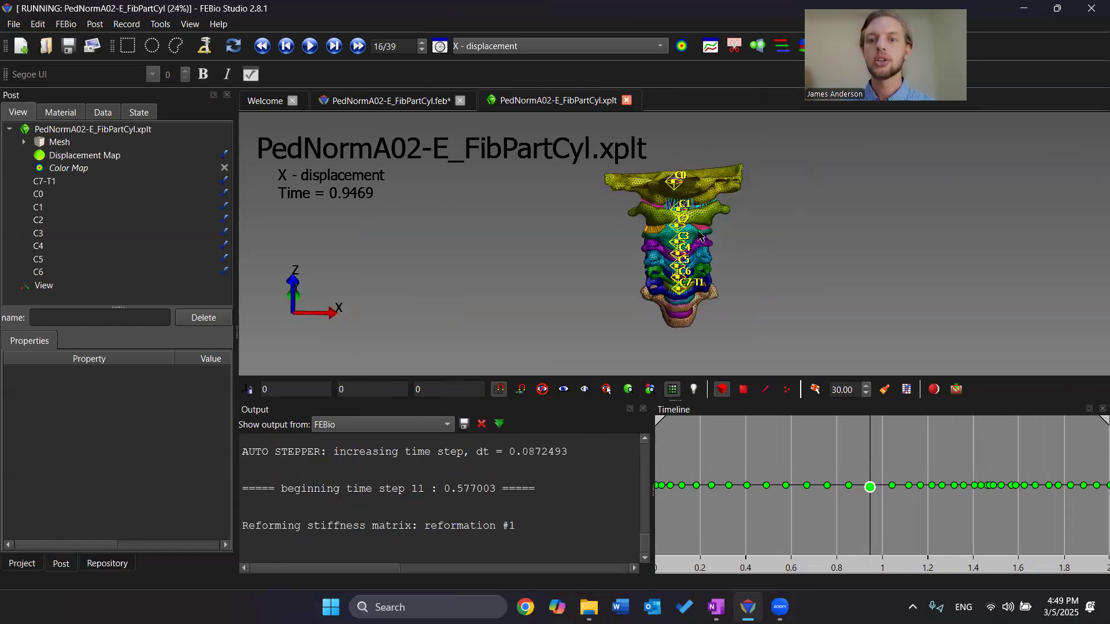
pyautogui.moveTo(699, 234); pyautogui.dragTo(708, 255)
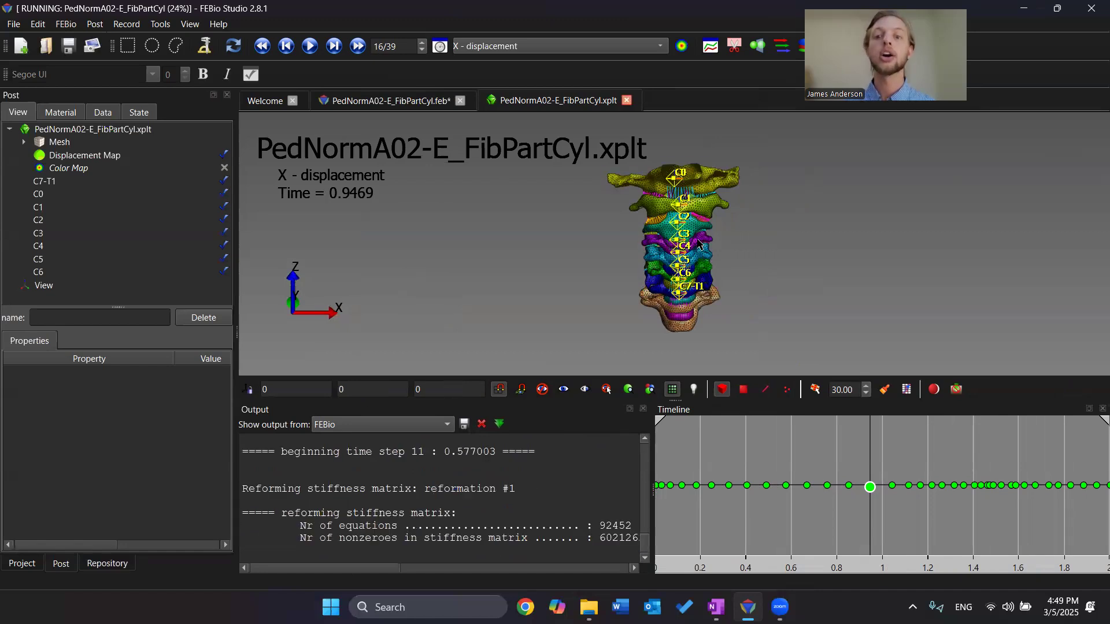
pyautogui.scroll(1, 699, 244)
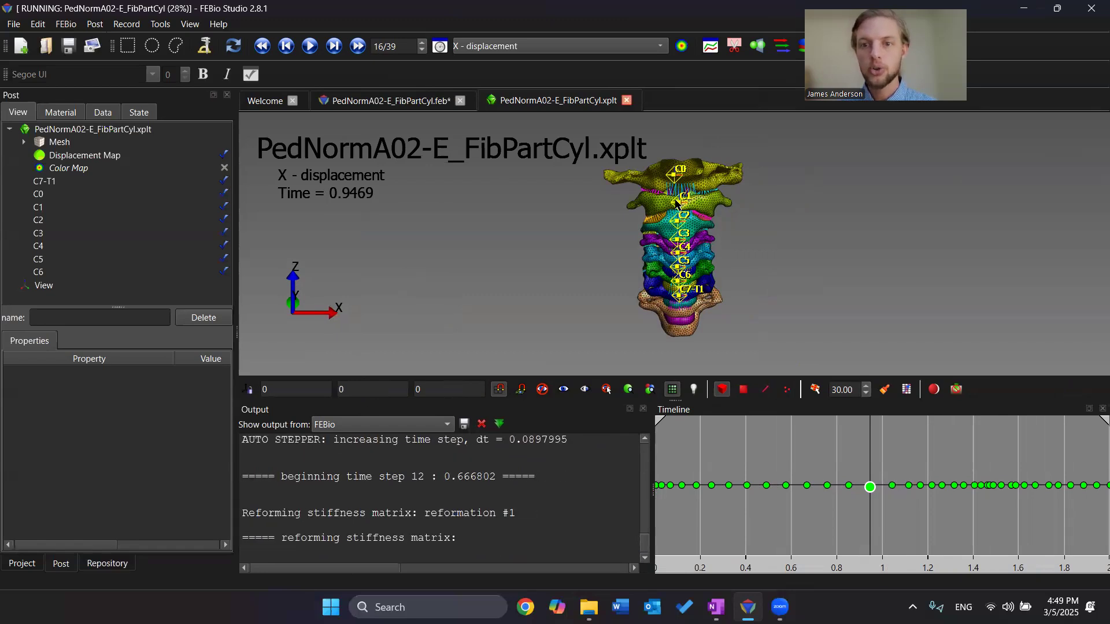
# - Advance the results state by state to the final one at time 2 and view the deformed spine from the side
pyautogui.press('Right')
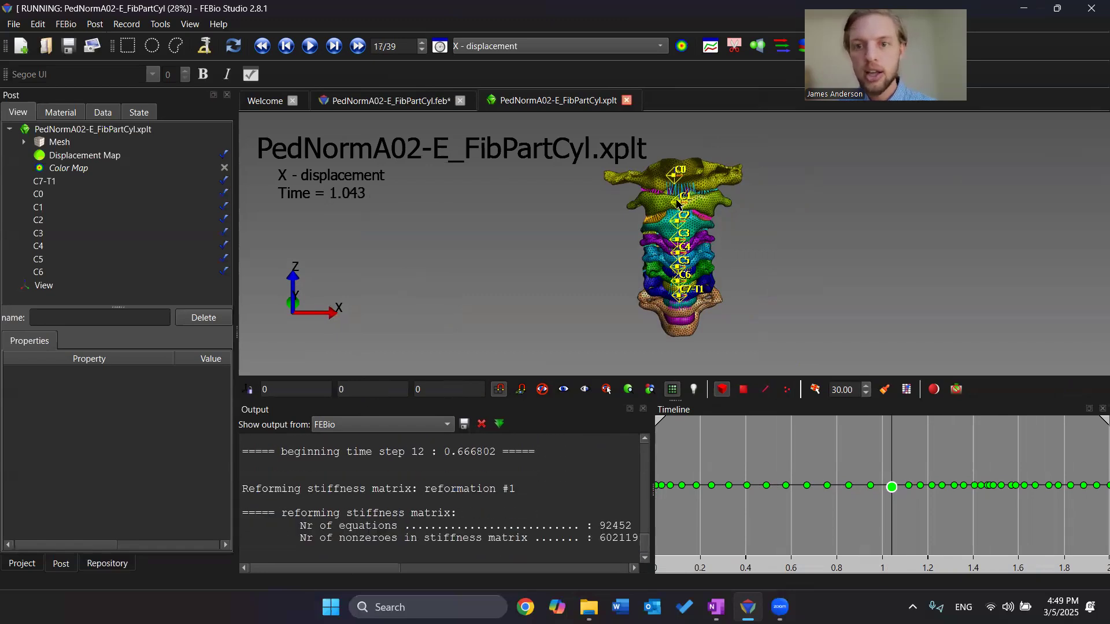
pyautogui.press('Right')
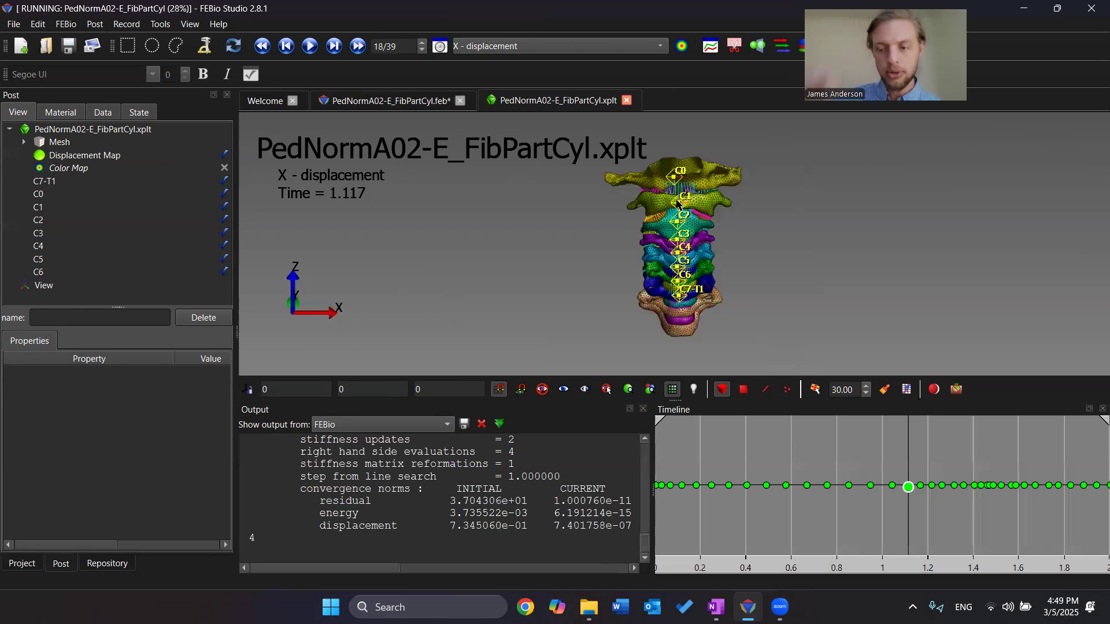
pyautogui.press('Right')
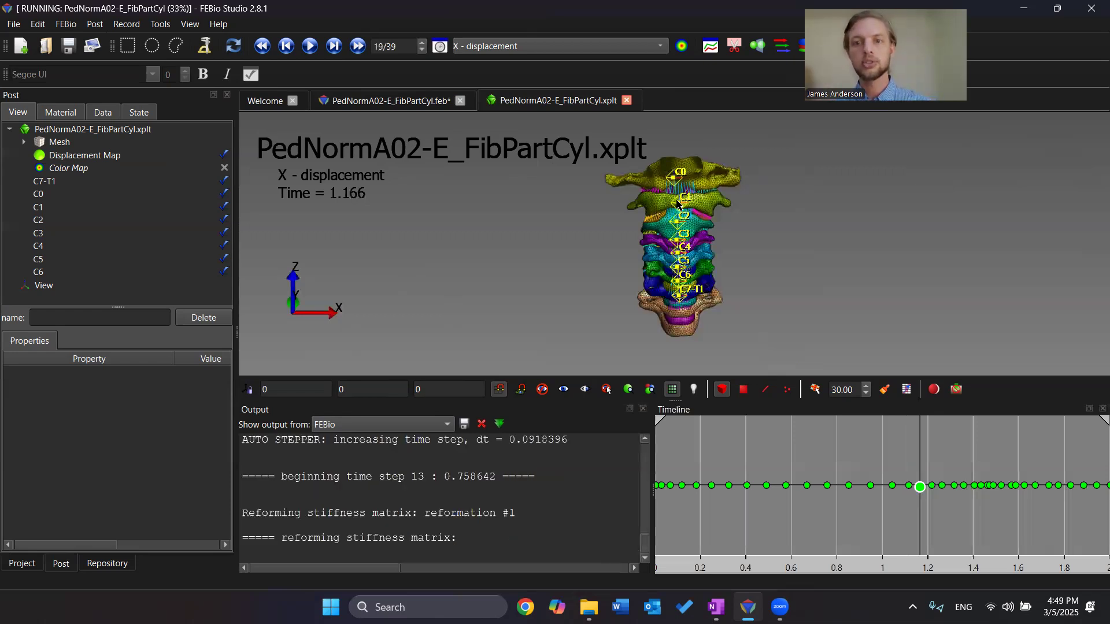
pyautogui.press('Right')
pyautogui.press('Right')
pyautogui.press('Right')
pyautogui.press('Right')
pyautogui.press('Right')
pyautogui.press('Right')
pyautogui.press('Right')
pyautogui.press('Right')
pyautogui.press('Right')
pyautogui.press('Right')
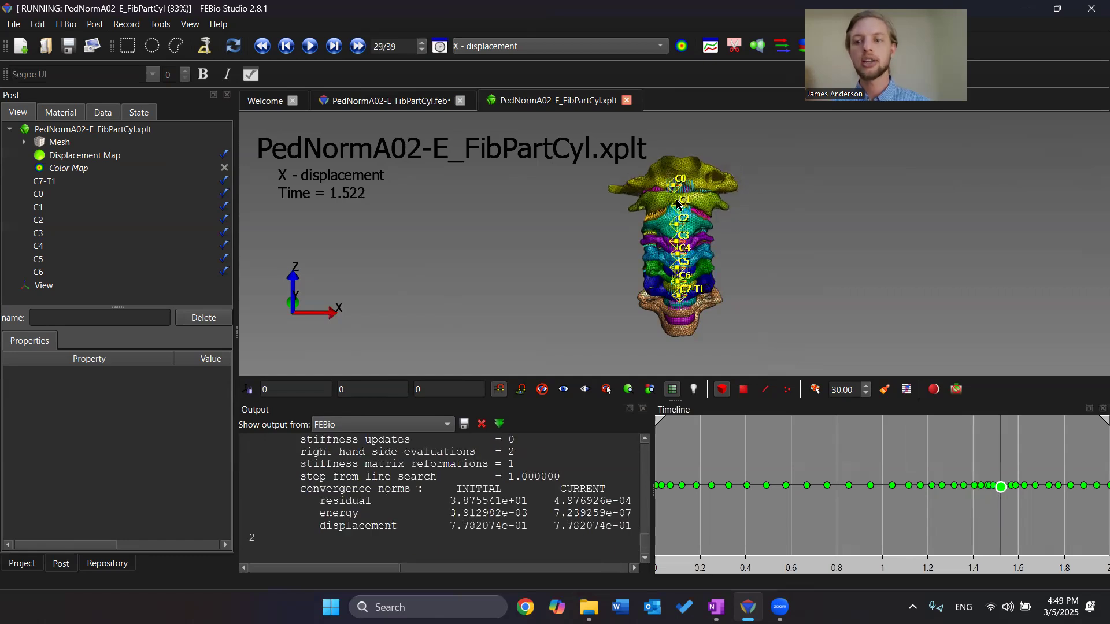
pyautogui.press('Right')
pyautogui.press('Right')
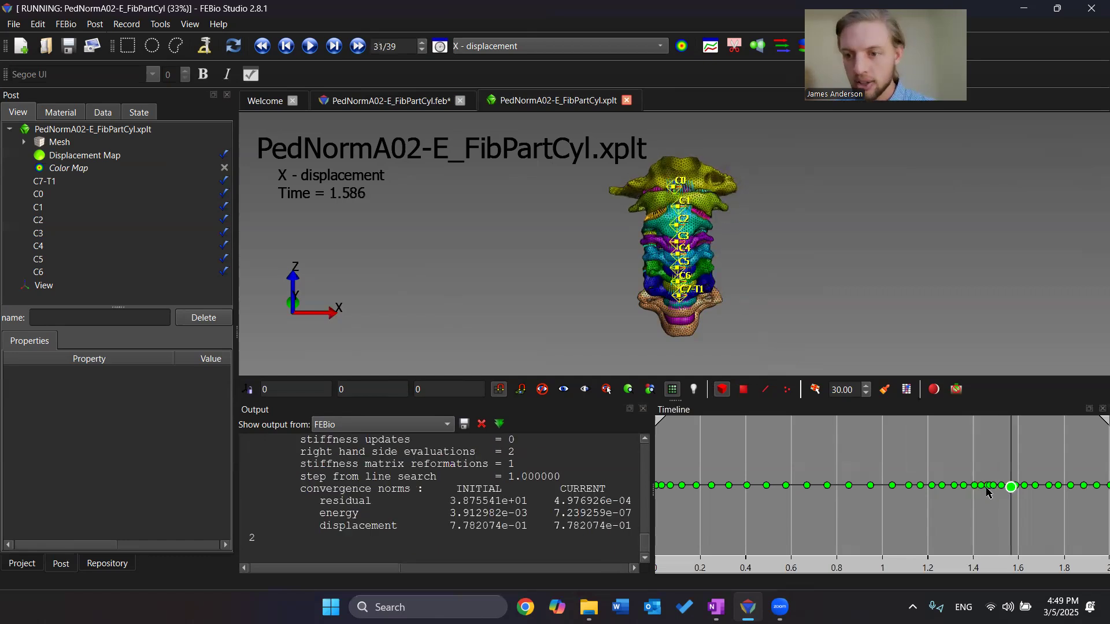
pyautogui.press('Right')
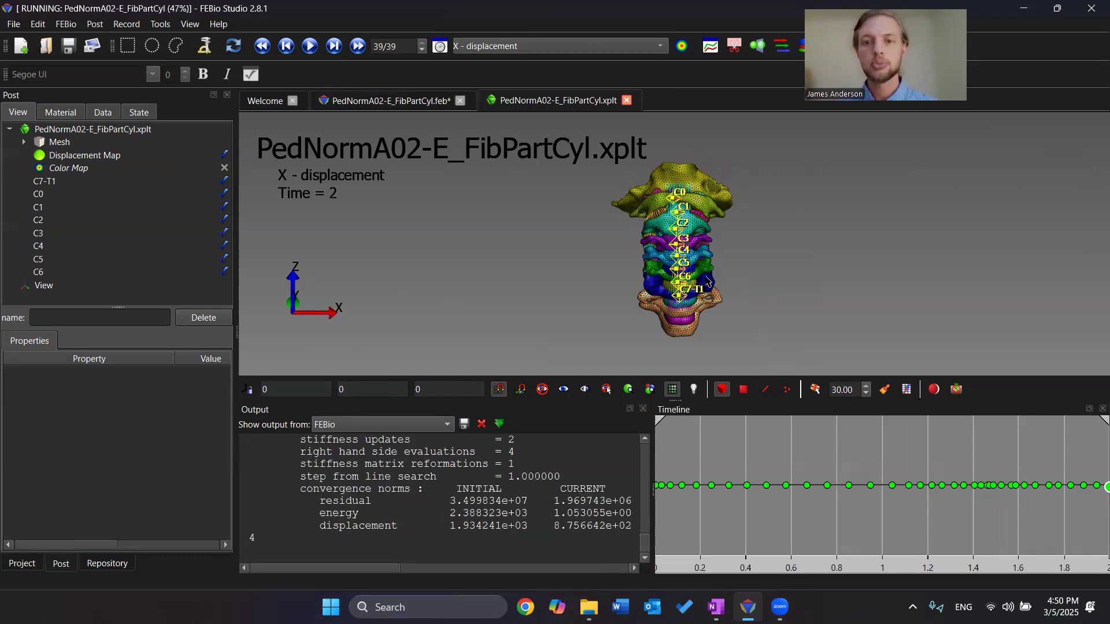
pyautogui.moveTo(706, 281); pyautogui.dragTo(624, 280)
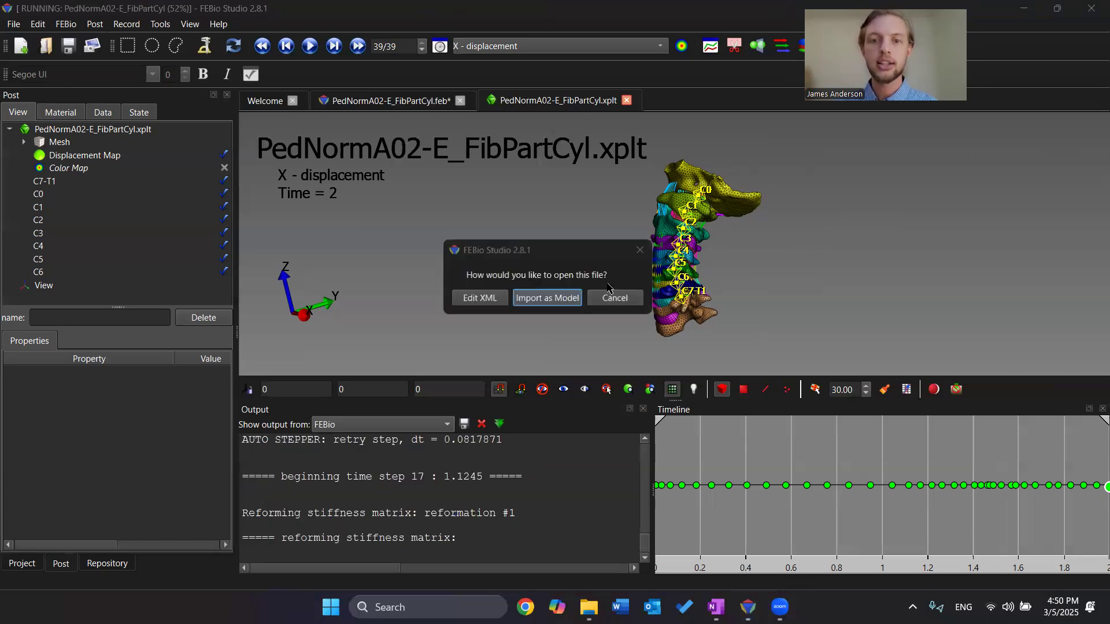
# - Import Ped02A02-E_FibPartCyl.feb as a model, stop the running FEBio job, and dismiss the job monitor
pyautogui.click(558, 301)
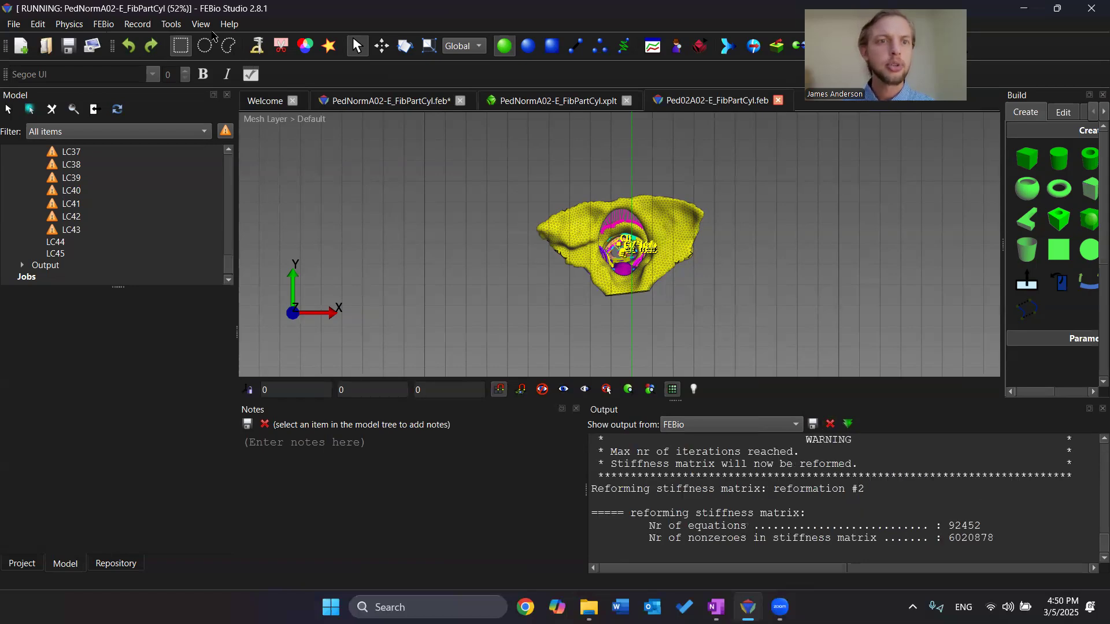
pyautogui.click(103, 25)
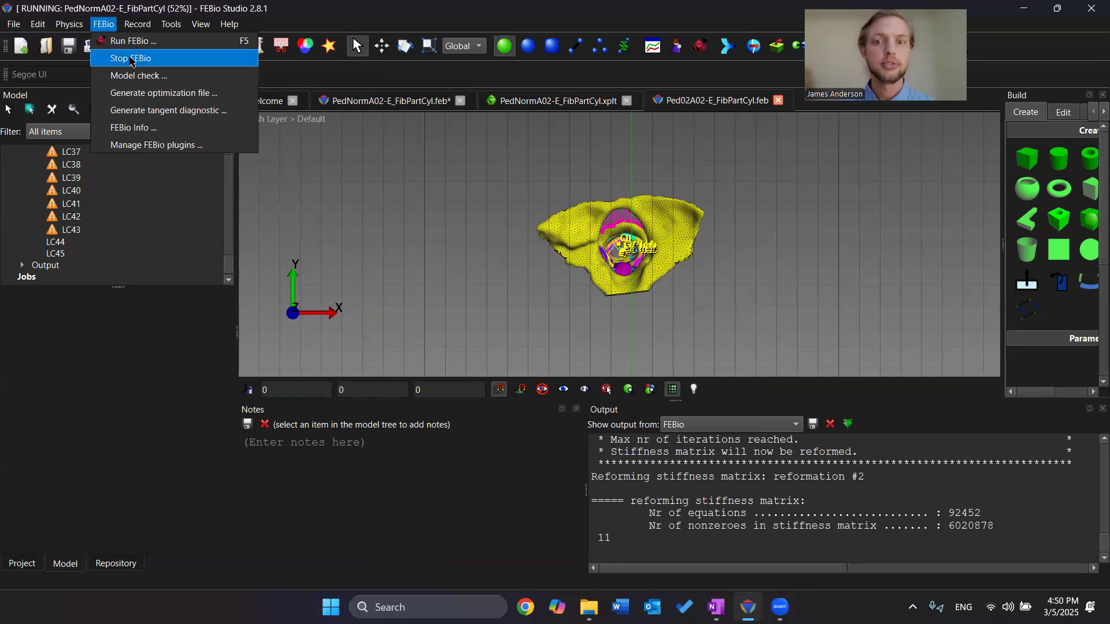
pyautogui.click(132, 60)
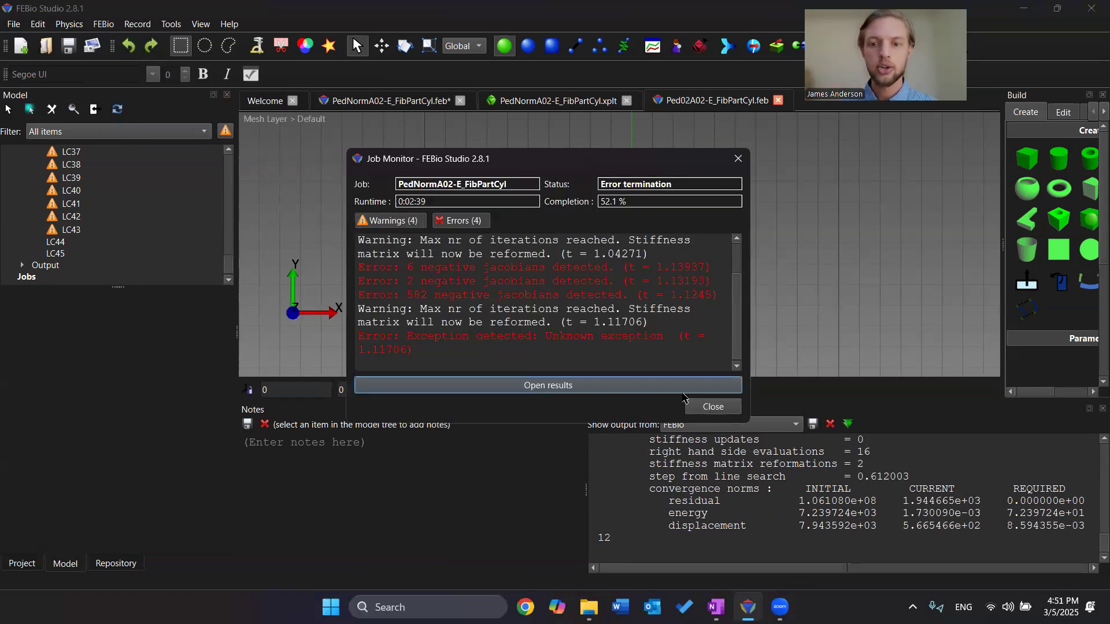
pyautogui.click(708, 408)
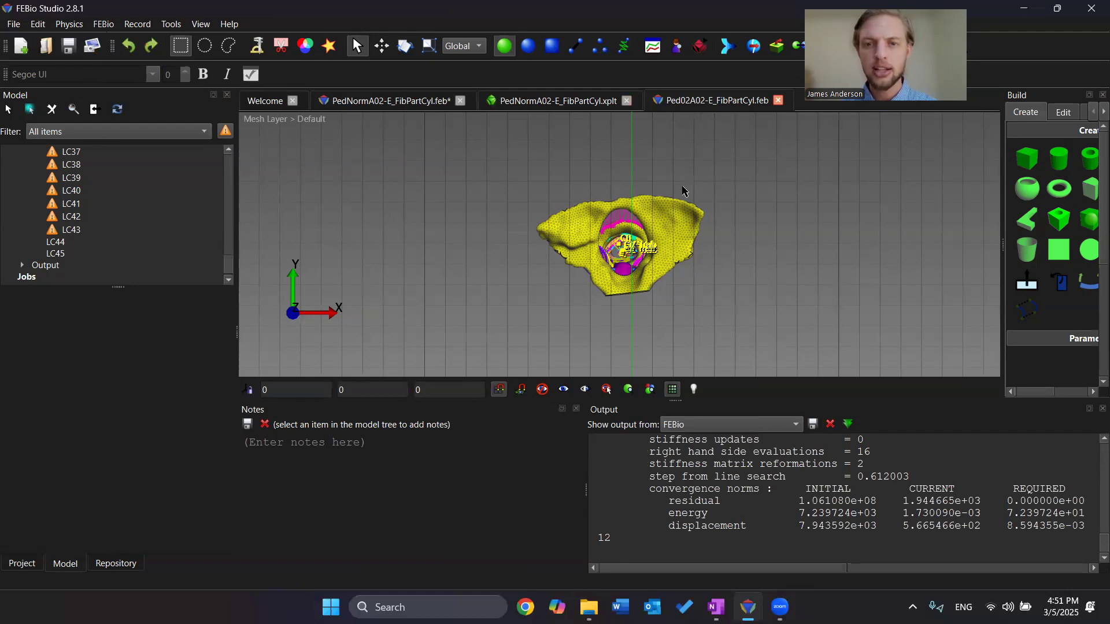
# - Examine the upper cervical vertebrae and ligament springs of the imported Ped02A02-E_FibPartCyl model up close
pyautogui.moveTo(701, 272); pyautogui.dragTo(686, 220)
pyautogui.scroll(4, 701, 257)
pyautogui.moveTo(702, 258); pyautogui.dragTo(684, 317, button='middle')
pyautogui.moveTo(692, 157); pyautogui.dragTo(685, 176, button='middle')
pyautogui.scroll(2, 684, 176)
pyautogui.scroll(1, 652, 173)
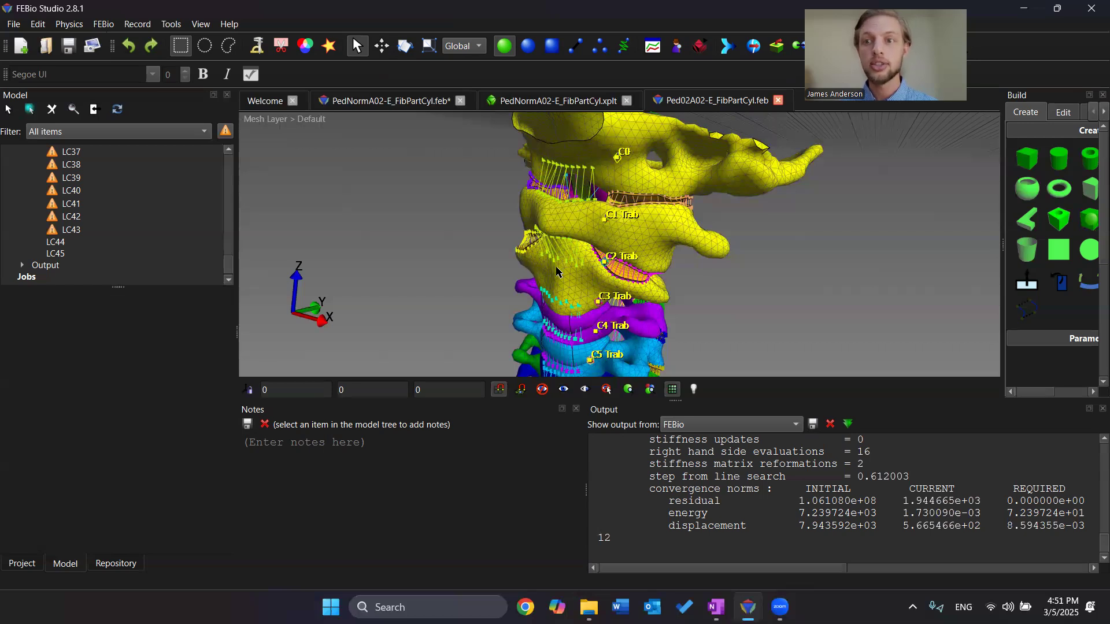
# - Inspect the C0 rigid body material's properties and select all of its assigned parts in the model
pyautogui.moveTo(729, 271); pyautogui.dragTo(283, 200)
pyautogui.scroll(10, 188, 220)
pyautogui.scroll(-5, 188, 207)
pyautogui.scroll(8, 189, 207)
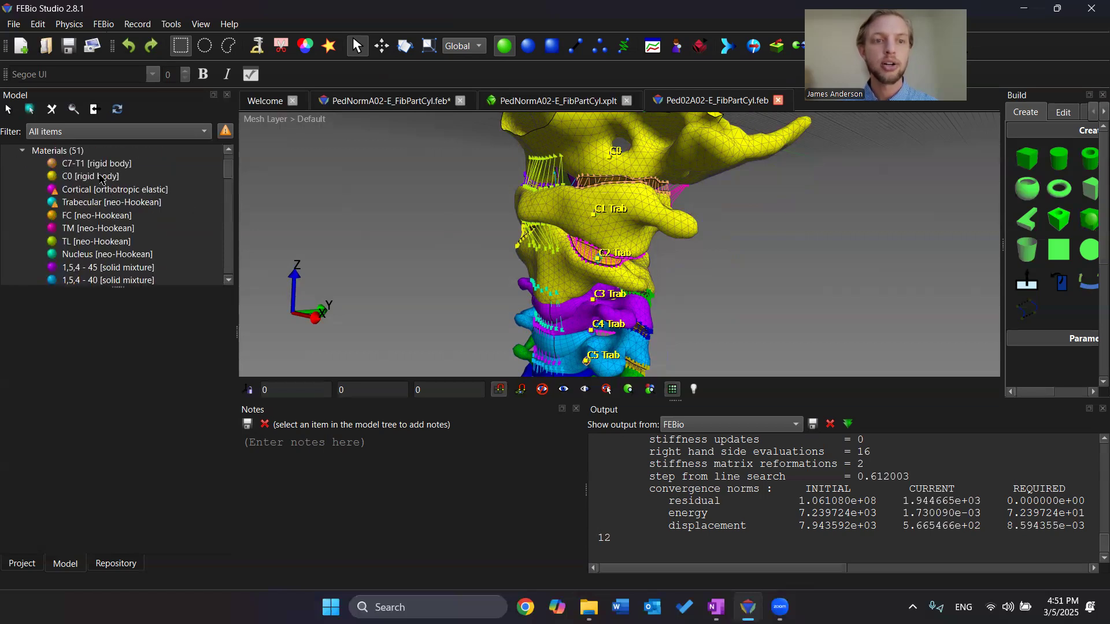
pyautogui.click(100, 177)
pyautogui.scroll(-1, 233, 472)
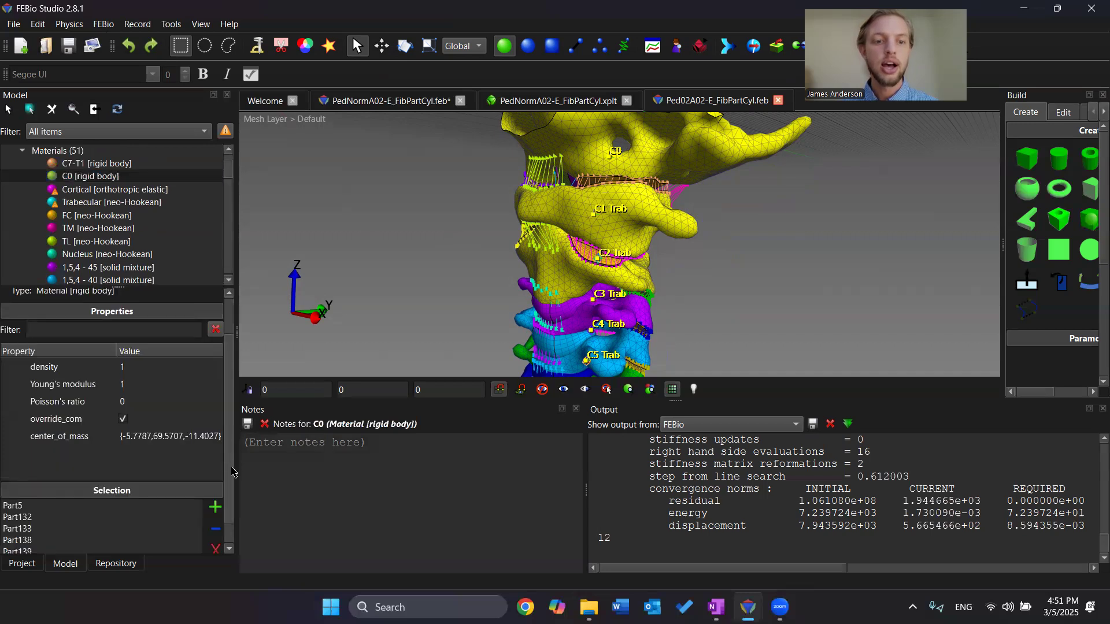
pyautogui.moveTo(231, 467); pyautogui.dragTo(231, 473)
pyautogui.moveTo(53, 535); pyautogui.dragTo(42, 480)
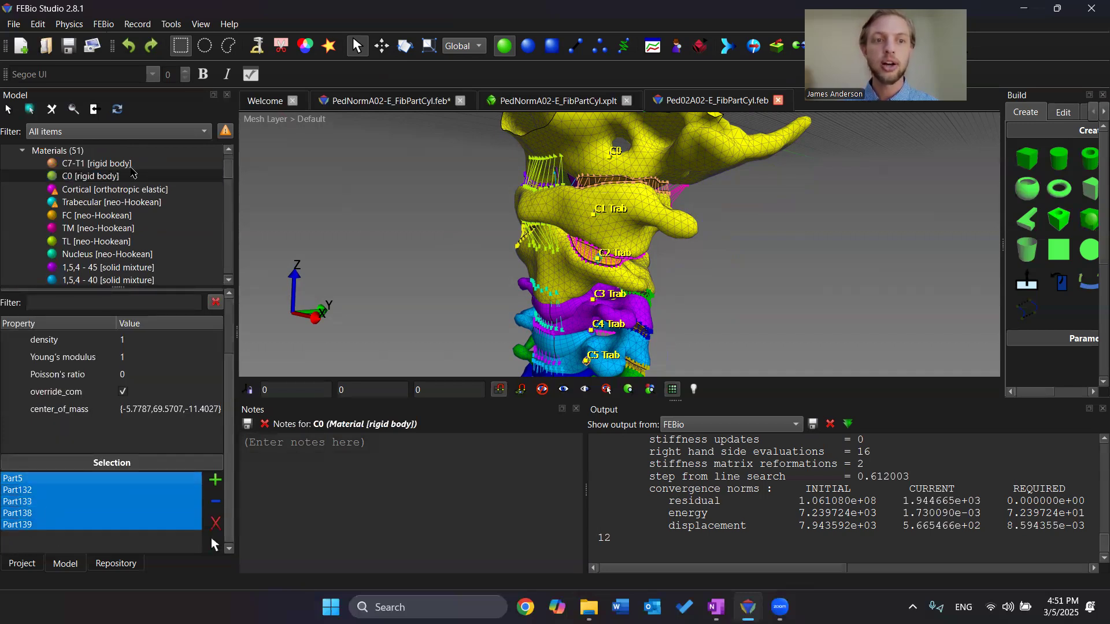
pyautogui.click(214, 544)
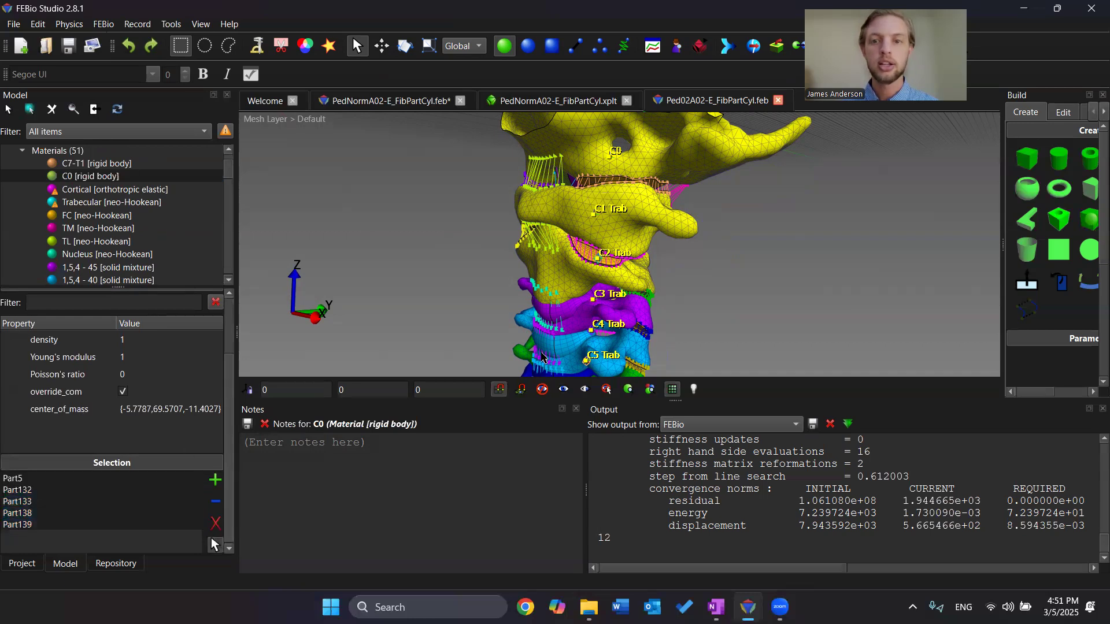
# - Select the C1 and C2 vertebra parts in turn to examine which bones share the C0 rigid body material
pyautogui.click(491, 266)
pyautogui.scroll(-5, 725, 249)
pyautogui.moveTo(725, 249)
pyautogui.mouseDown()
pyautogui.moveTo(711, 252)
pyautogui.moveTo(749, 253)
pyautogui.mouseUp()
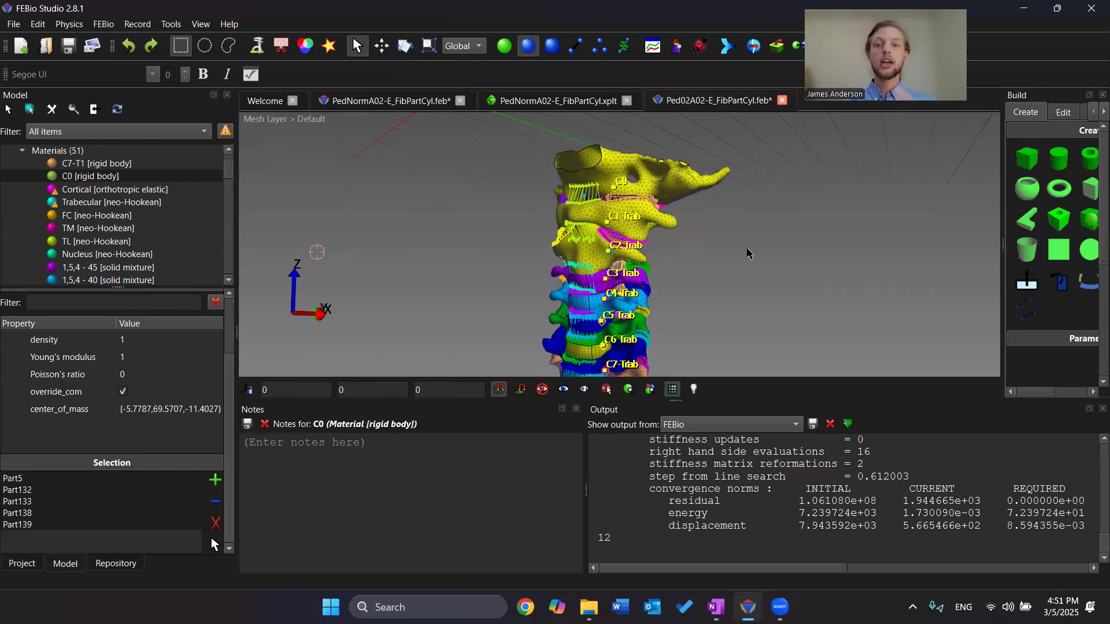
pyautogui.moveTo(748, 251); pyautogui.dragTo(711, 289)
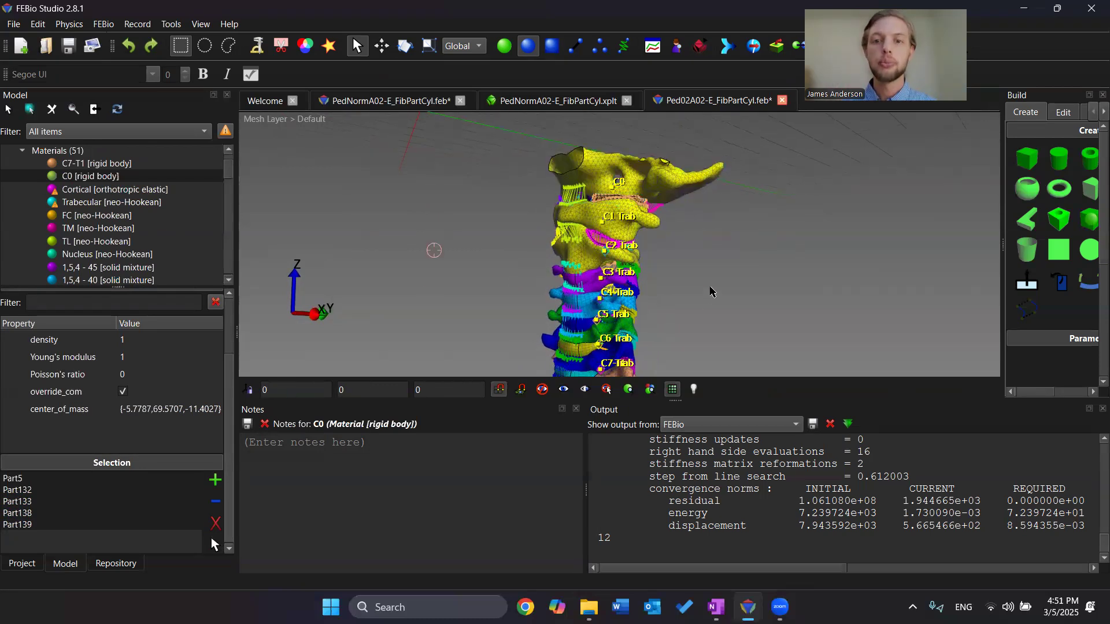
pyautogui.click(642, 212)
pyautogui.click(690, 263)
pyautogui.moveTo(629, 207); pyautogui.dragTo(624, 185)
pyautogui.click(624, 186)
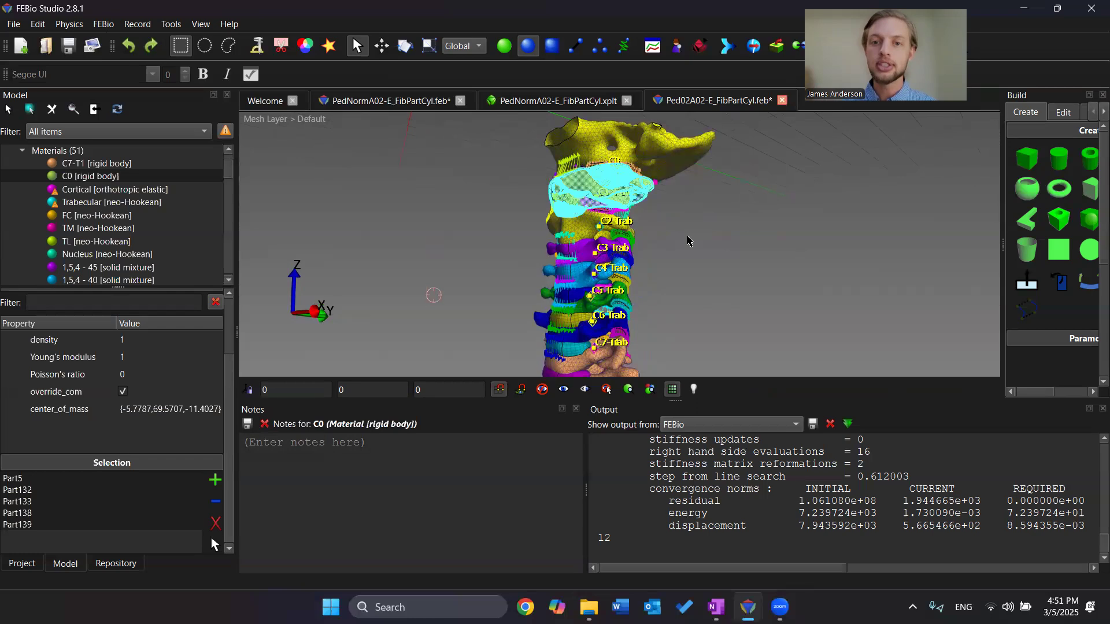
pyautogui.click(688, 237)
pyautogui.moveTo(688, 237); pyautogui.dragTo(681, 223)
pyautogui.click(624, 235)
pyautogui.click(640, 238)
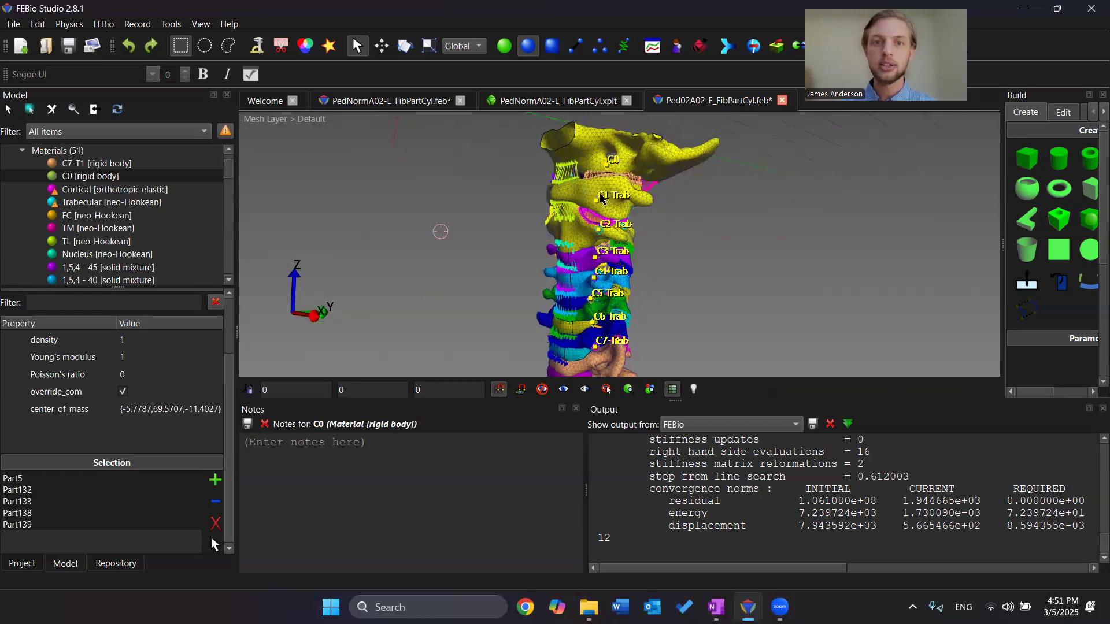
# - Switch back to the PedNormA02-E_FibPartCyl.feb model and view its upper vertebrae from the side for comparison
pyautogui.click(384, 105)
pyautogui.moveTo(731, 254); pyautogui.dragTo(622, 259)
pyautogui.click(794, 223)
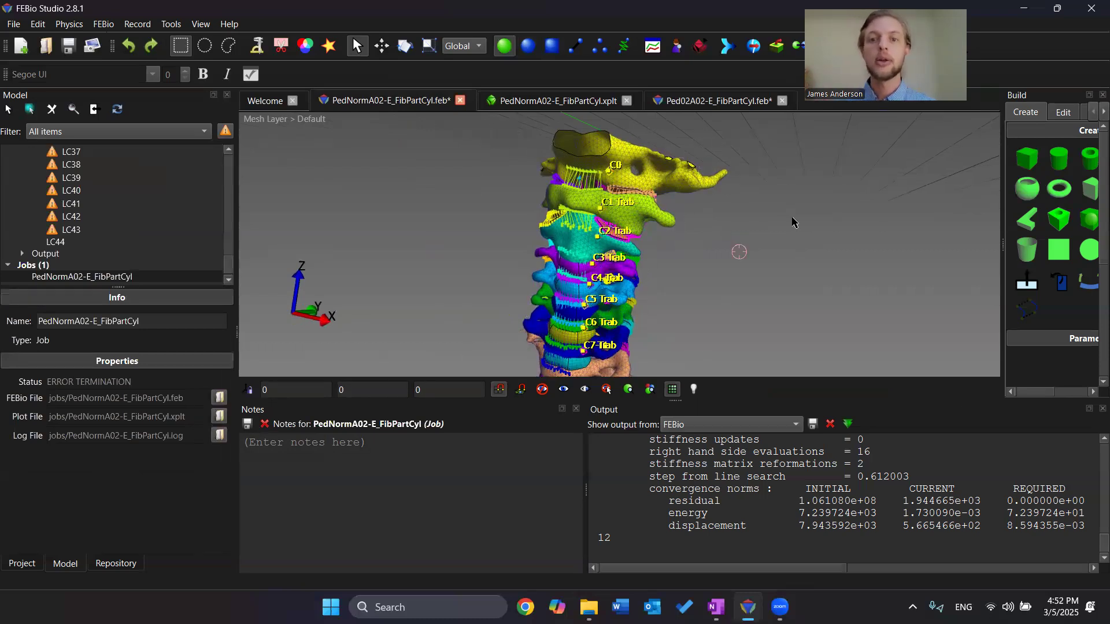
pyautogui.moveTo(848, 248)
pyautogui.mouseDown()
pyautogui.moveTo(831, 262)
pyautogui.moveTo(608, 194)
pyautogui.mouseUp()
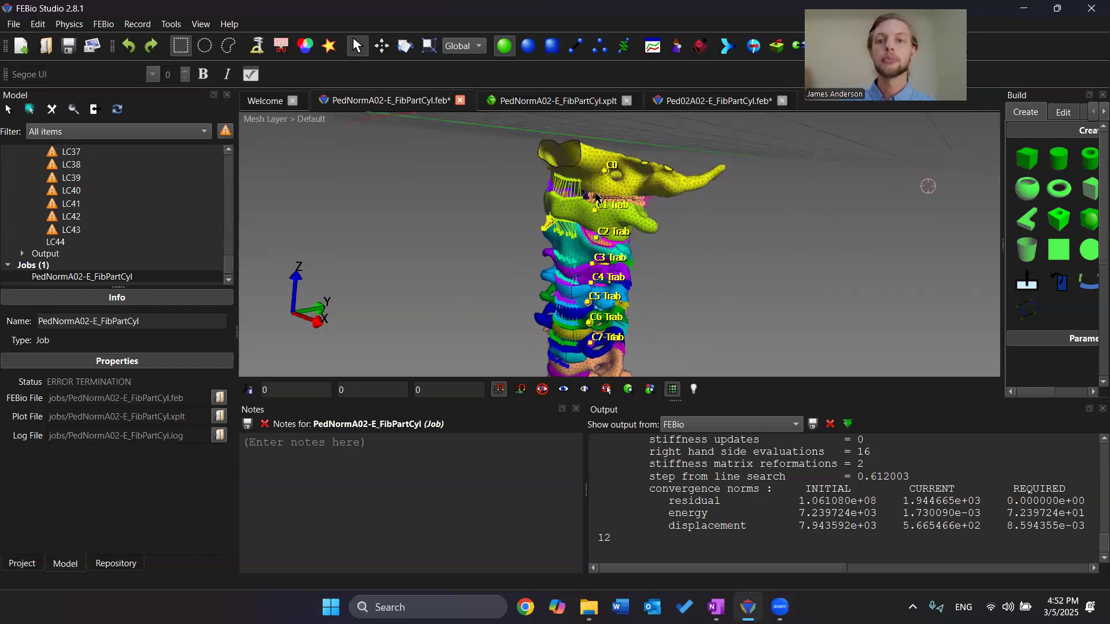
pyautogui.click(623, 192)
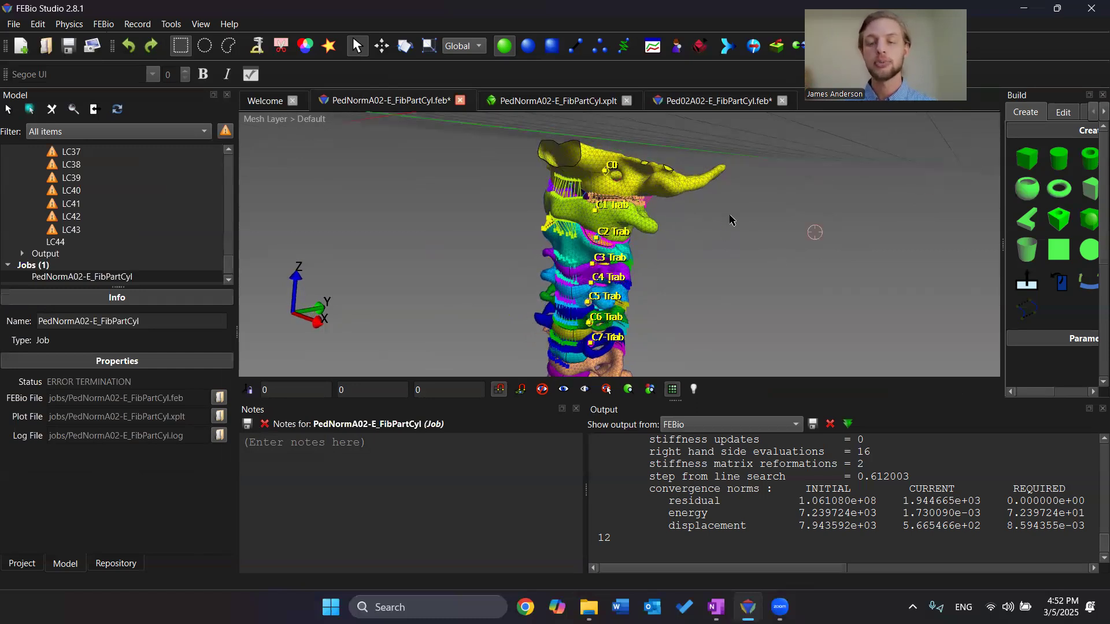